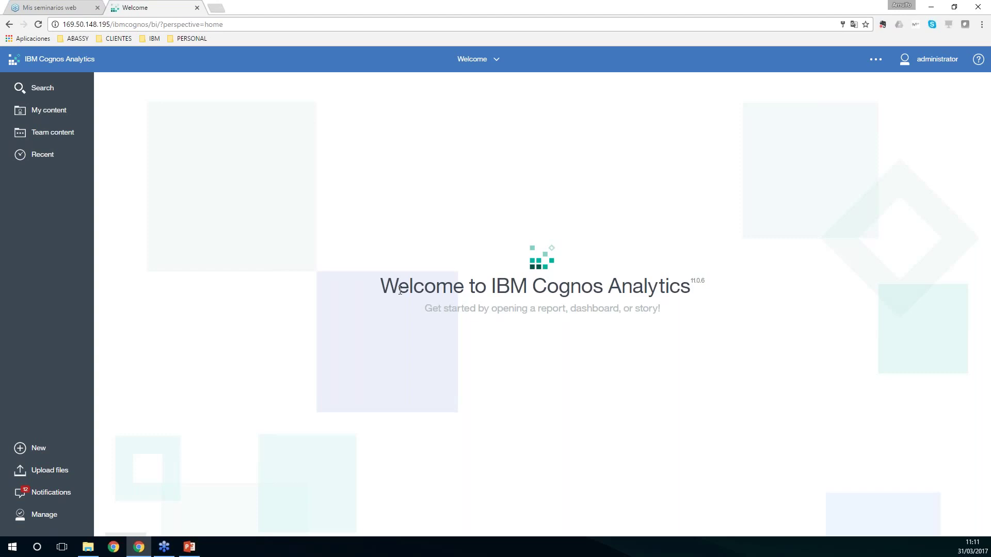
Create a new dashboard from the tabbed template with the Freeform layout.
{"action": "left_click", "coordinate": [45, 449]}
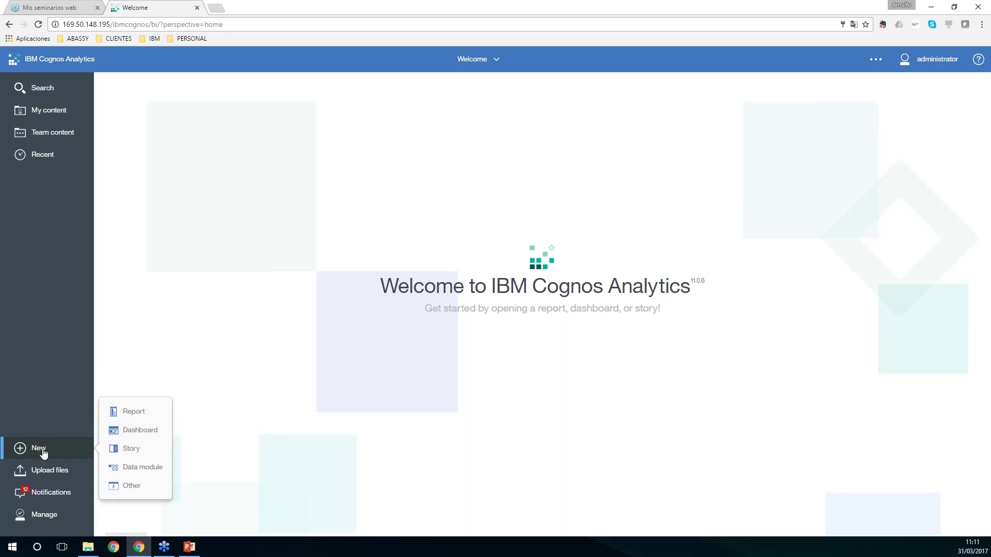
{"action": "left_click", "coordinate": [133, 435]}
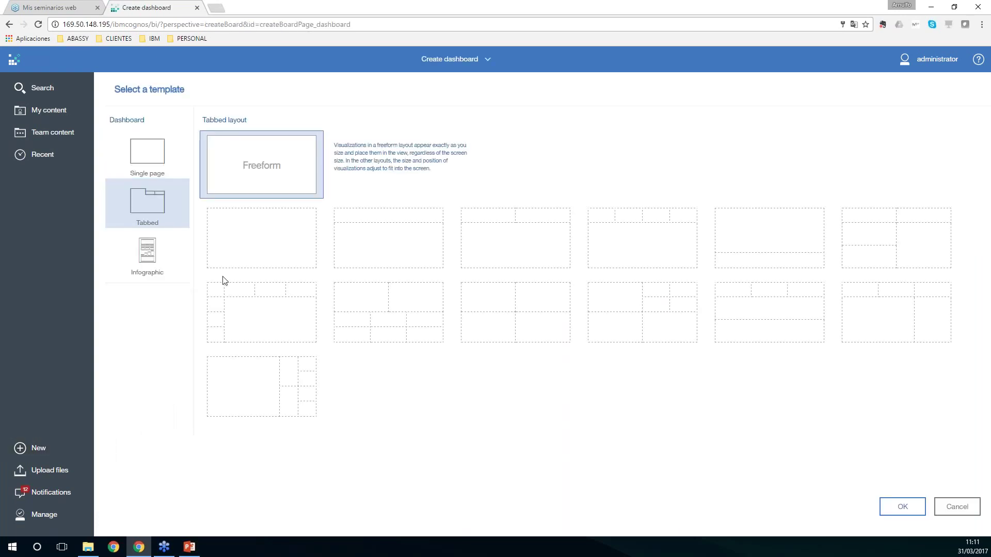
{"action": "double_click", "coordinate": [261, 164]}
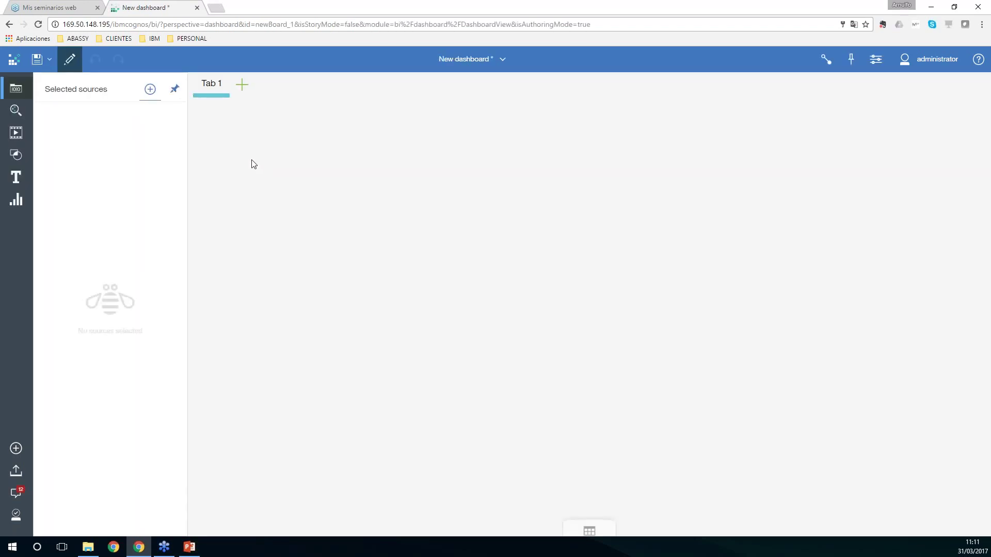
Add the GO data warehouse (analysis) model from Team content > Samples > Models as the dashboard's data source.
{"action": "left_click", "coordinate": [150, 93]}
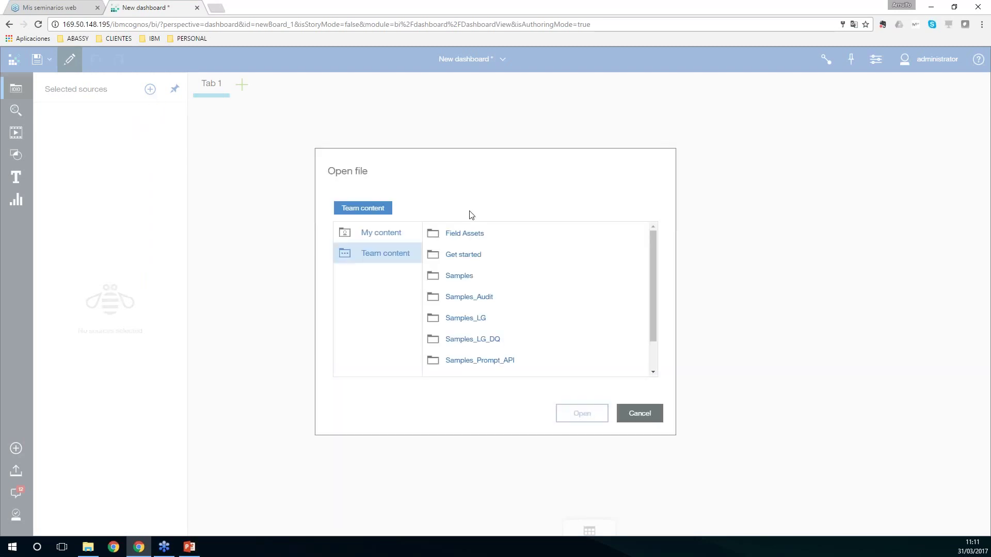
{"action": "left_click", "coordinate": [459, 277]}
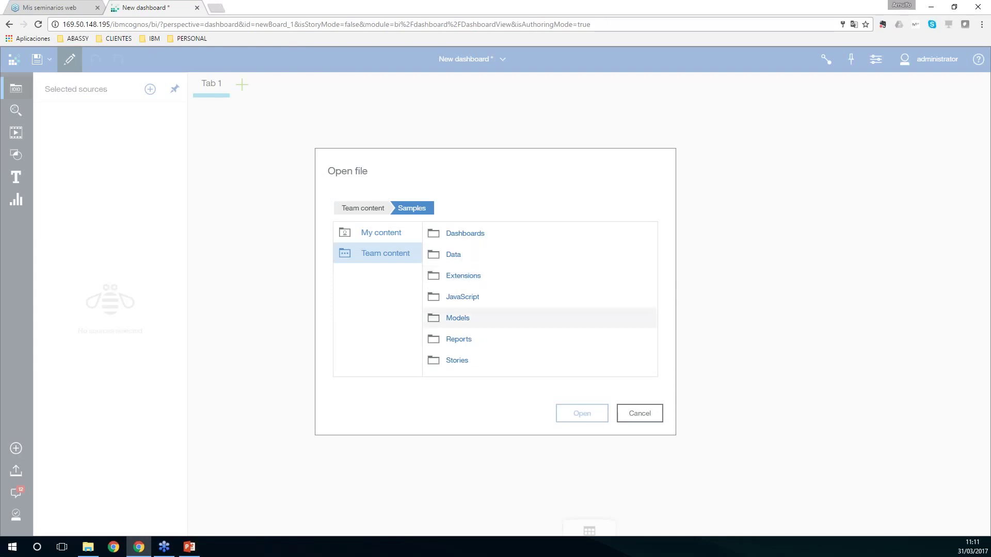
{"action": "left_click", "coordinate": [457, 319]}
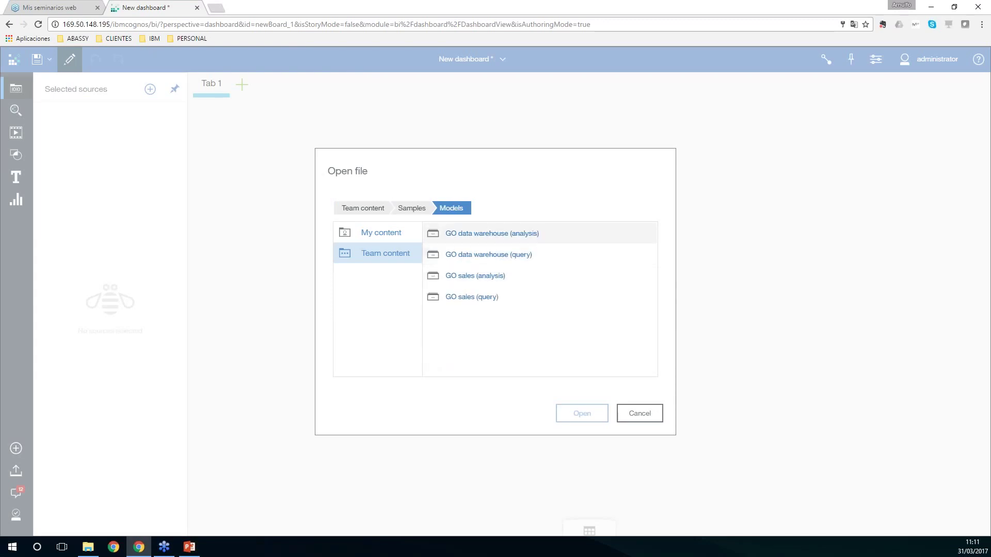
{"action": "left_click", "coordinate": [501, 239]}
{"action": "left_click", "coordinate": [583, 414]}
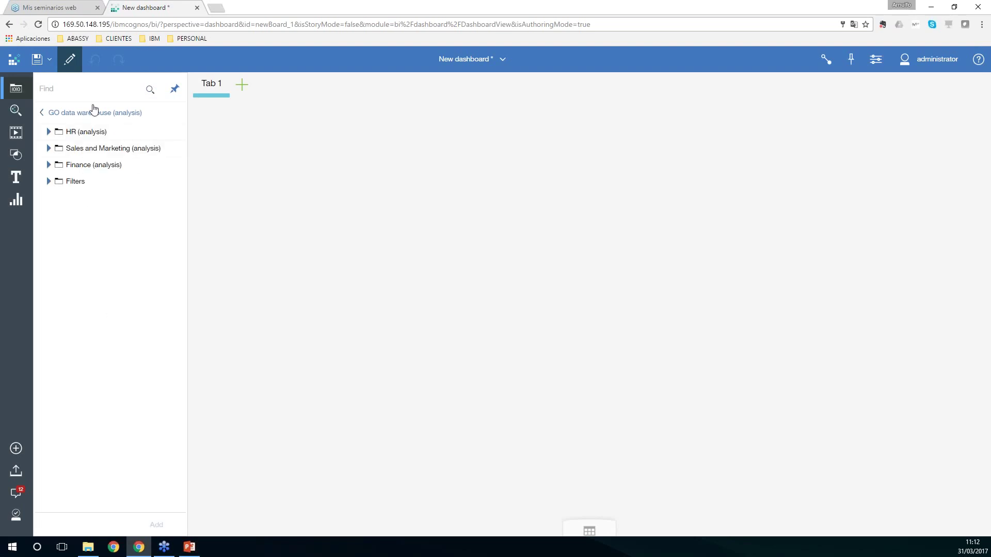
Place the Revenue and Planned revenue measures from the Sales fact under Sales and Marketing (analysis) side by side on the canvas.
{"action": "left_click", "coordinate": [50, 153]}
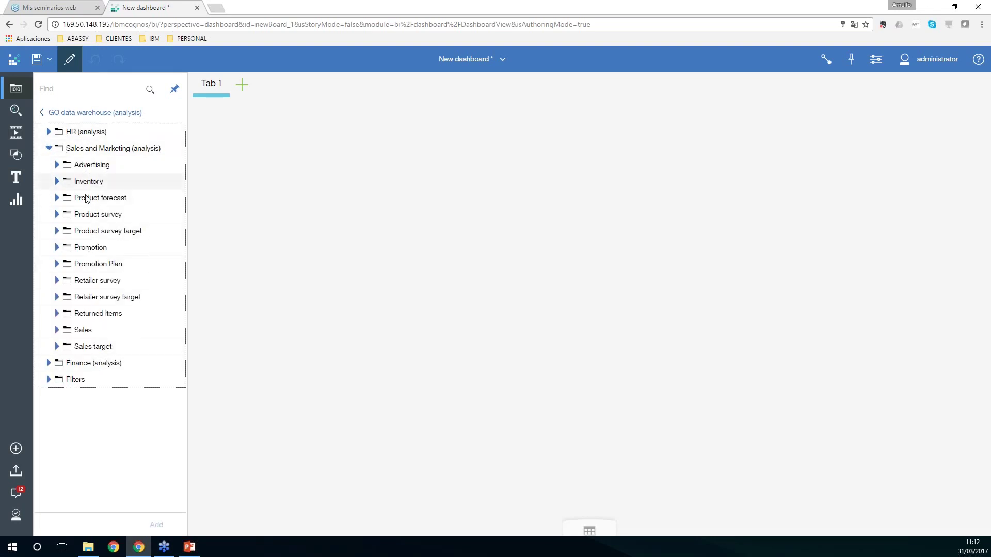
{"action": "left_click", "coordinate": [57, 331]}
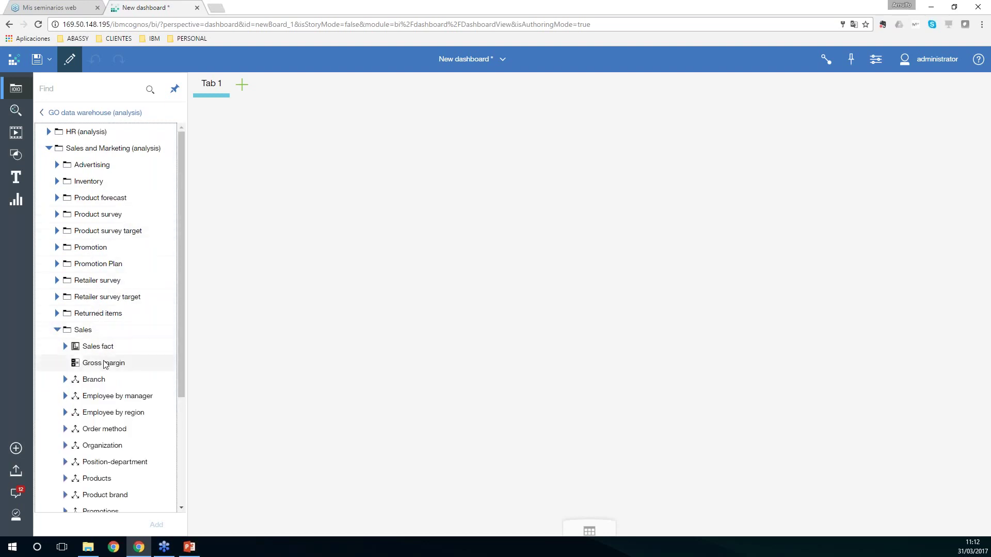
{"action": "scroll", "coordinate": [104, 361], "scroll_direction": "down", "scroll_amount": 3}
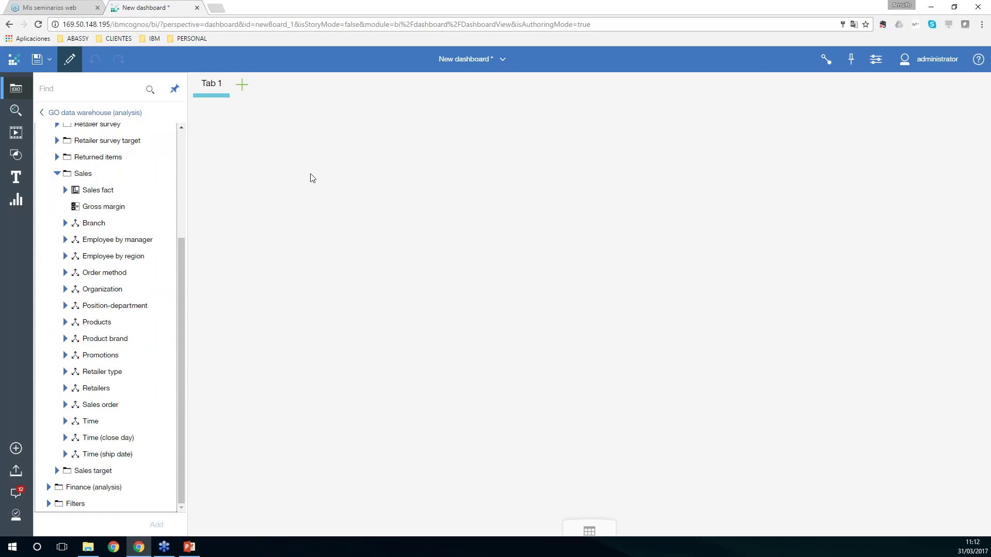
{"action": "left_click", "coordinate": [65, 190]}
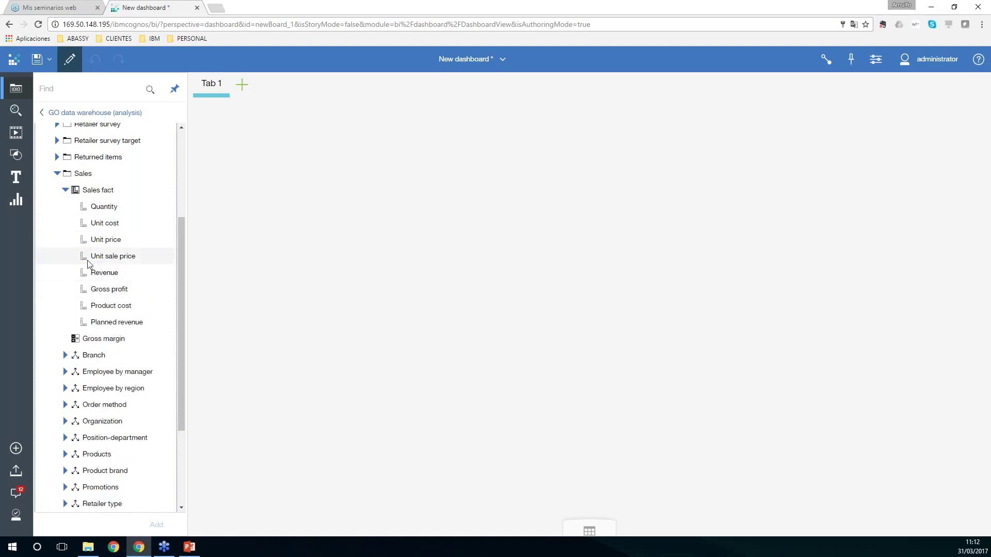
{"action": "left_click_drag", "start_coordinate": [102, 277], "coordinate": [370, 137]}
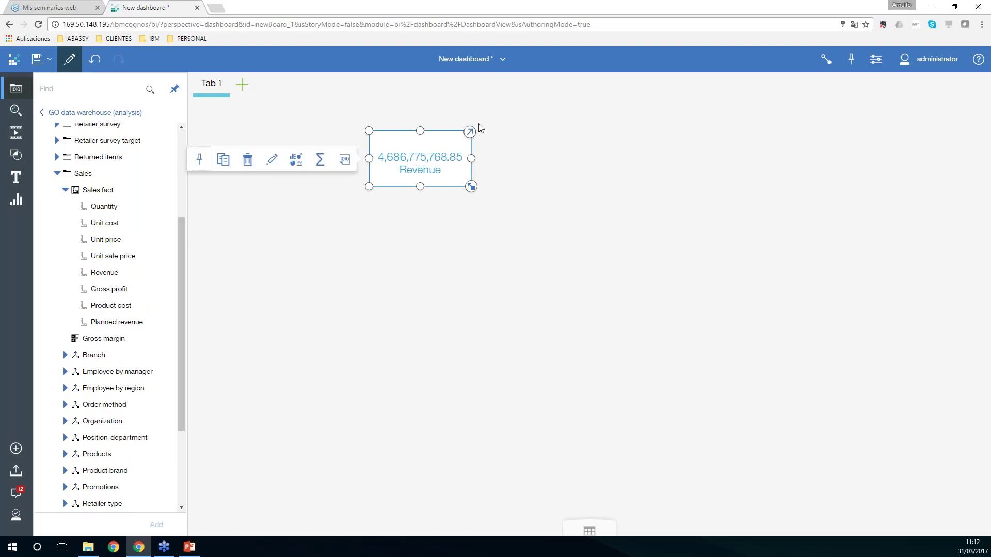
{"action": "left_click_drag", "start_coordinate": [434, 138], "coordinate": [424, 135]}
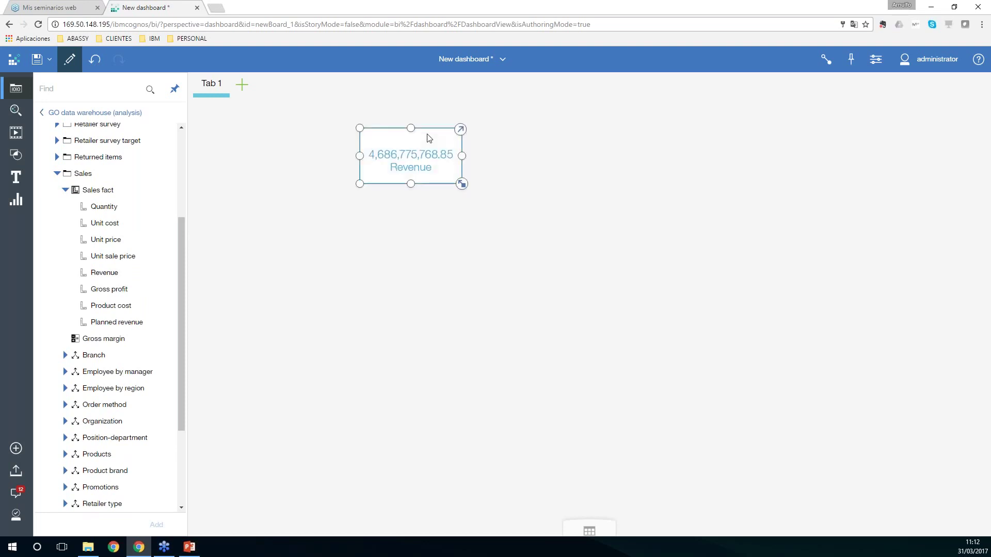
{"action": "left_click_drag", "start_coordinate": [119, 323], "coordinate": [600, 133]}
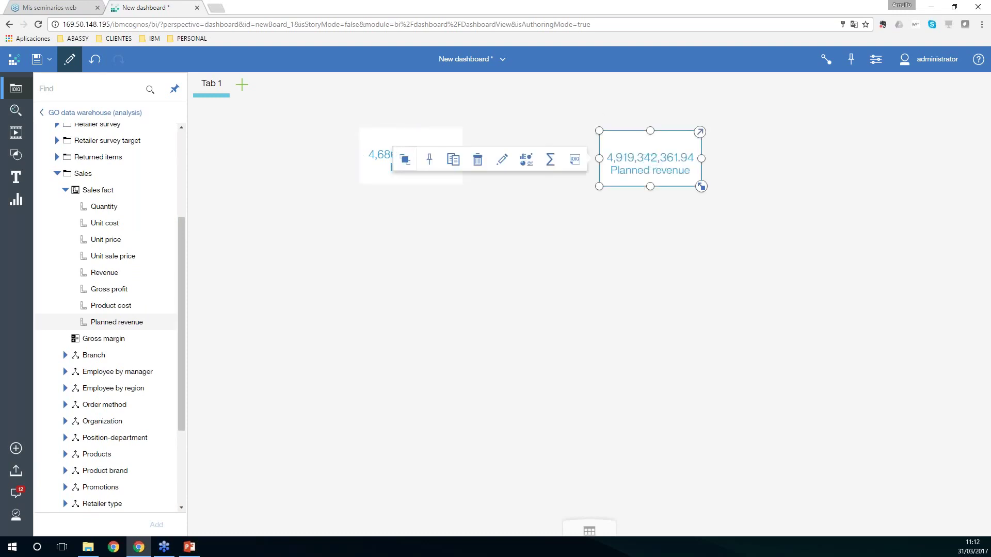
Set the number format of both the Revenue and Planned revenue values to Abbreviate.
{"action": "left_click", "coordinate": [400, 136]}
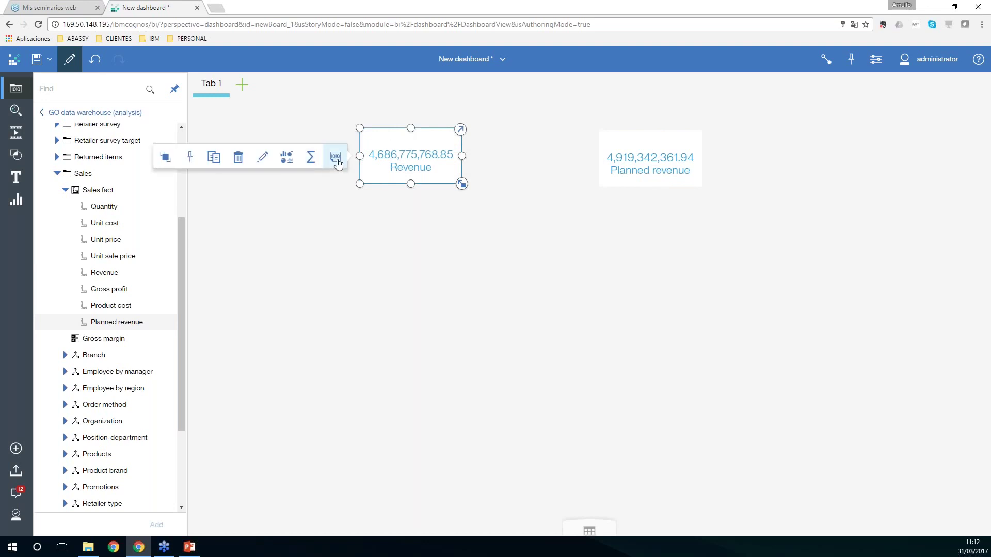
{"action": "left_click", "coordinate": [335, 158]}
{"action": "left_click", "coordinate": [304, 190]}
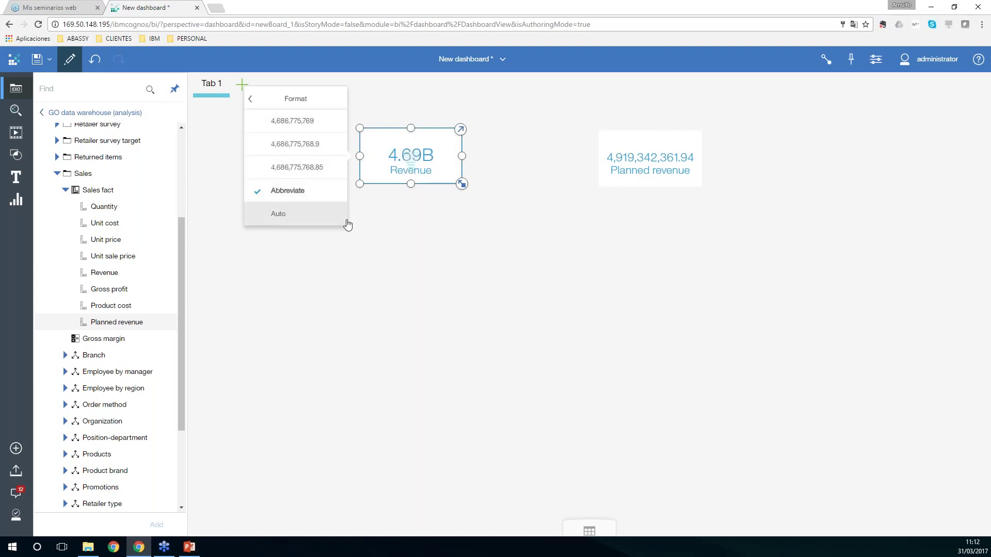
{"action": "left_click", "coordinate": [676, 159]}
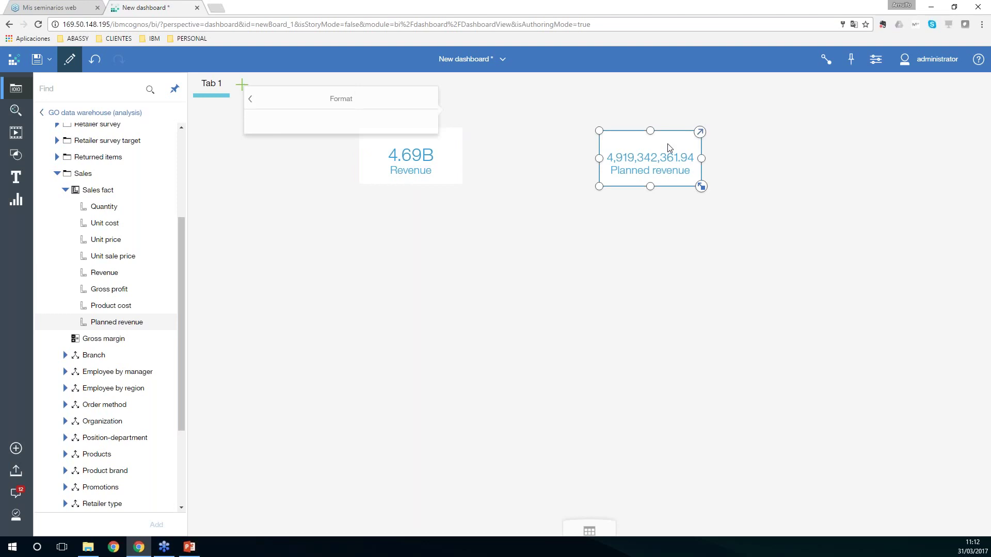
{"action": "left_click", "coordinate": [569, 168]}
{"action": "left_click", "coordinate": [553, 195]}
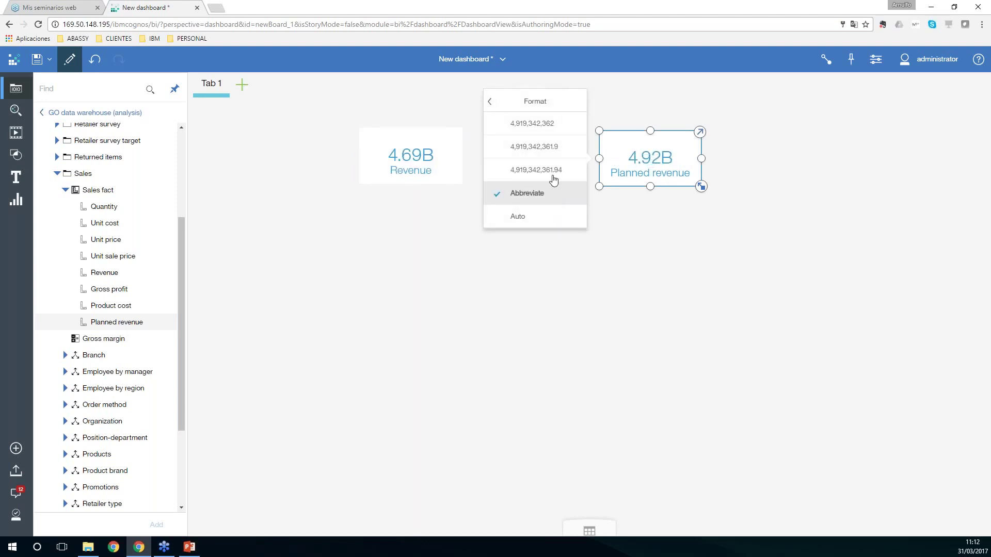
{"action": "left_click", "coordinate": [554, 106]}
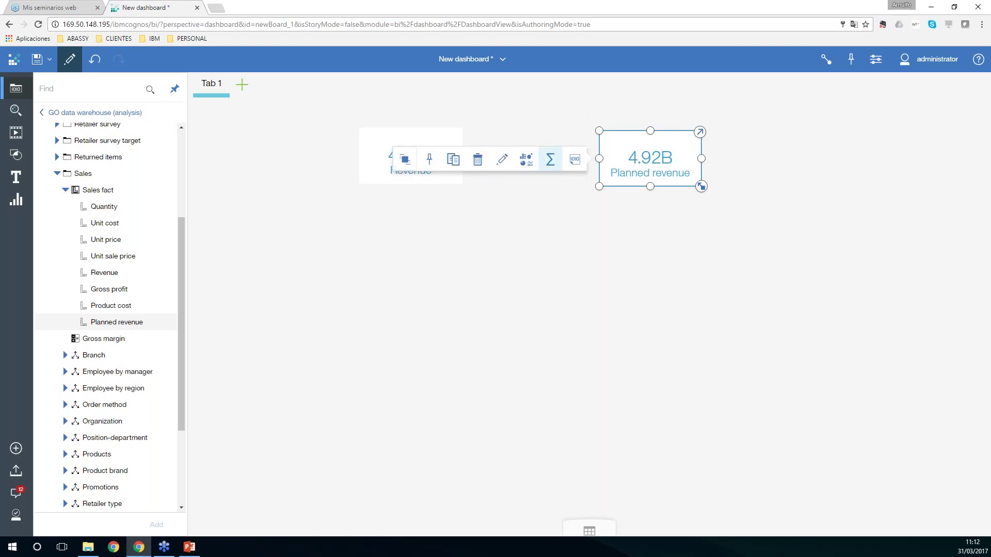
Look through the summarize options available for the Planned revenue value.
{"action": "left_click", "coordinate": [551, 161]}
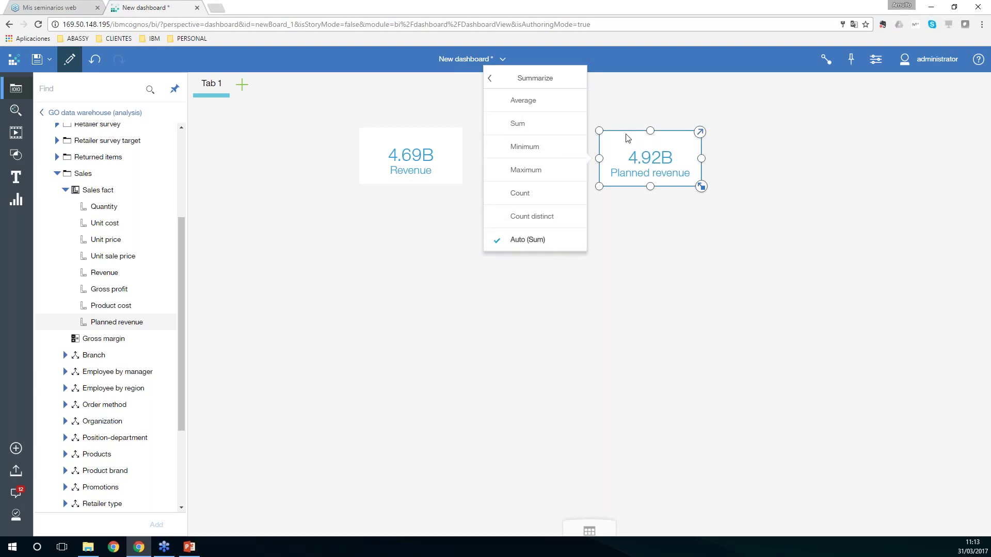
{"action": "left_click", "coordinate": [558, 80]}
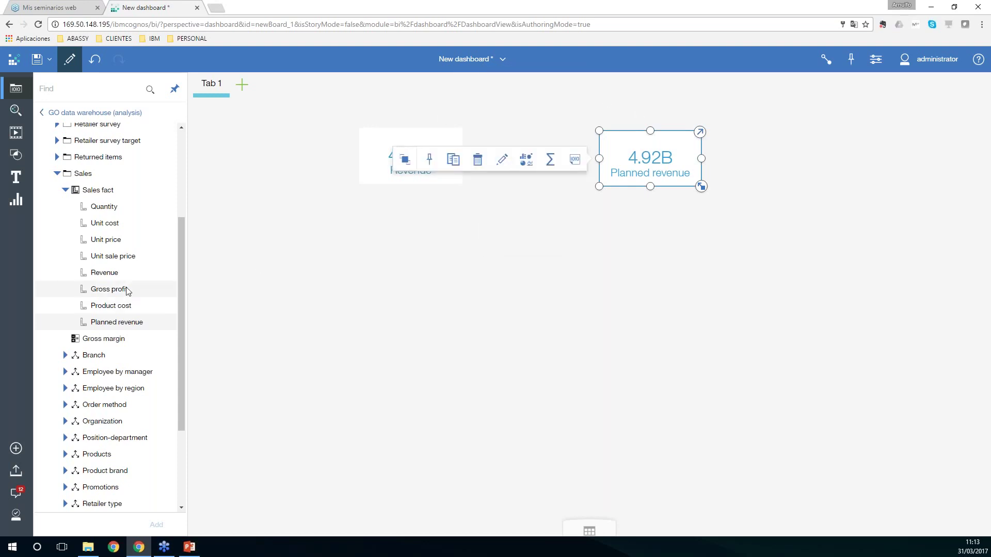
Create a simple calculation of Revenue as % of Planned revenue, keeping the column name Revenue % Planned revenue.
{"action": "left_click", "coordinate": [104, 272]}
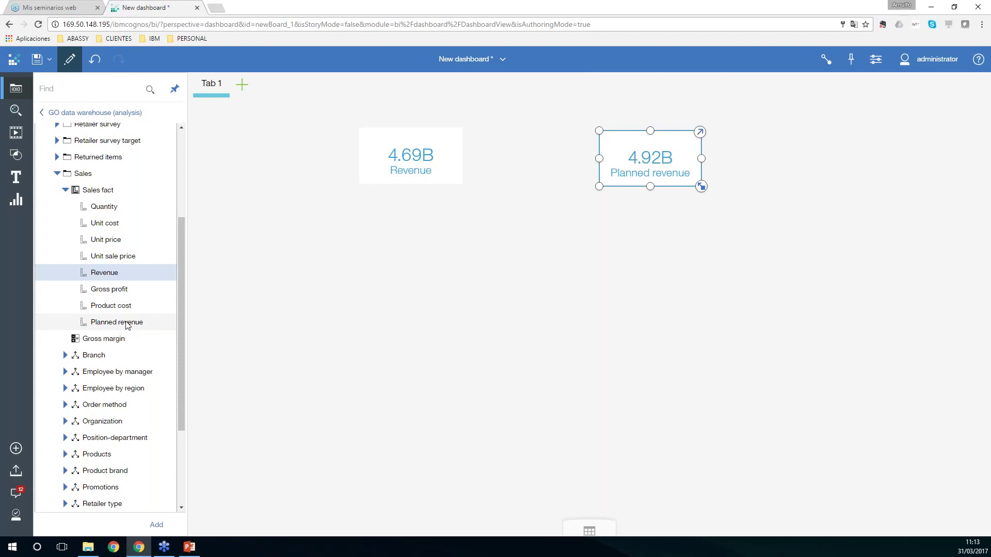
{"action": "left_click", "coordinate": [135, 322], "text": "ctrl"}
{"action": "right_click", "coordinate": [156, 269]}
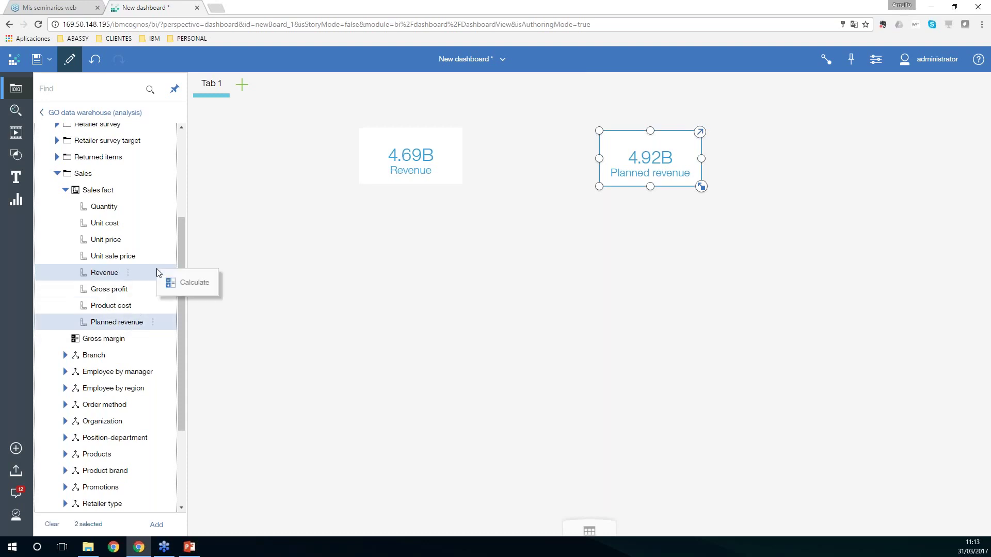
{"action": "left_click", "coordinate": [187, 283]}
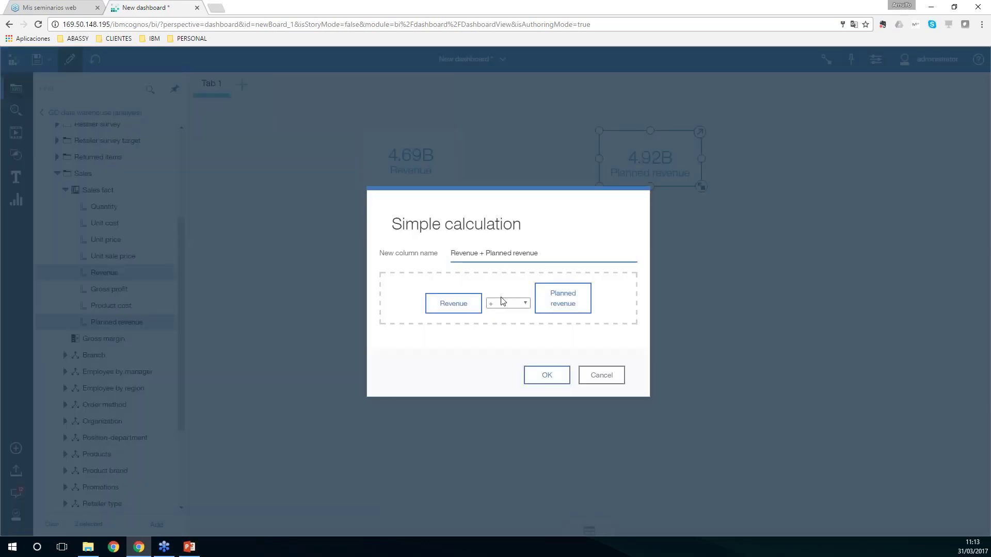
{"action": "left_click", "coordinate": [522, 303]}
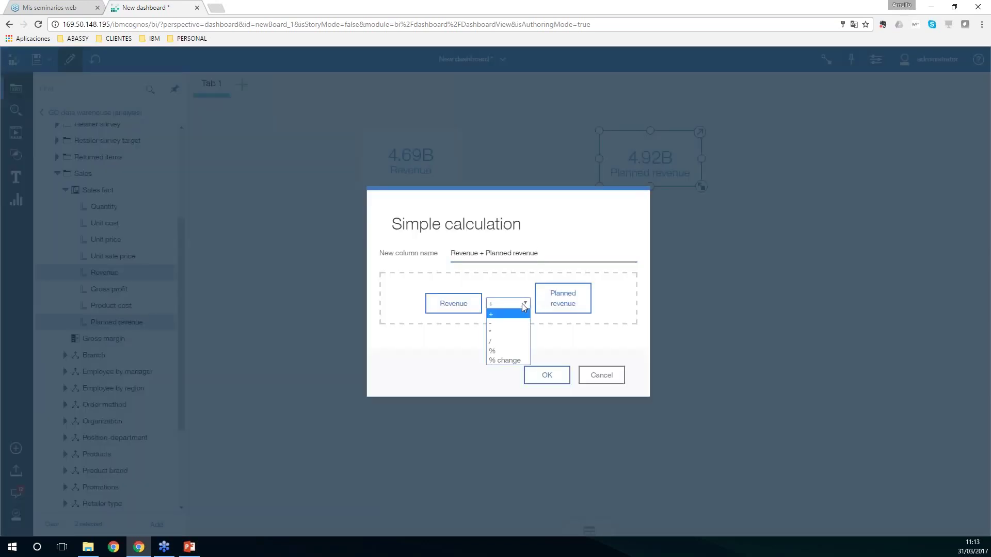
{"action": "left_click", "coordinate": [502, 352]}
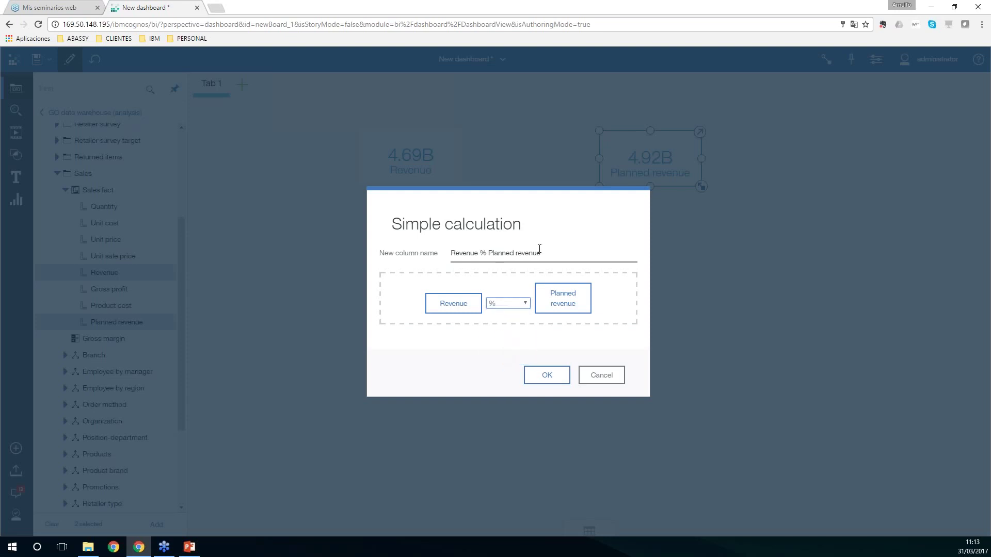
{"action": "left_click", "coordinate": [547, 380]}
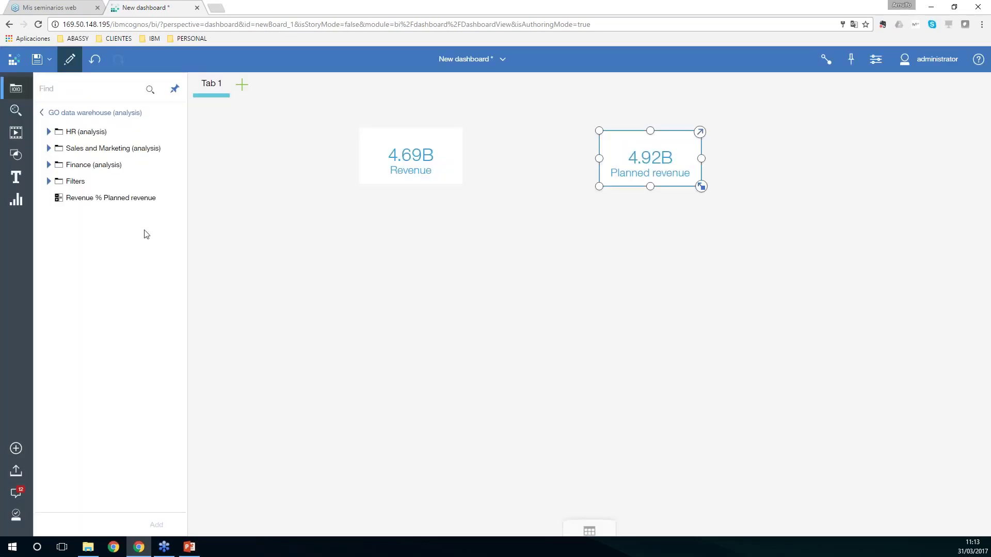
Place the Revenue % Planned revenue calculation on the canvas beside Planned revenue, adjusting its size and position.
{"action": "left_click_drag", "start_coordinate": [126, 200], "coordinate": [821, 137]}
{"action": "left_click_drag", "start_coordinate": [907, 188], "coordinate": [915, 195]}
{"action": "left_click_drag", "start_coordinate": [931, 154], "coordinate": [928, 147]}
{"action": "left_click", "coordinate": [836, 254]}
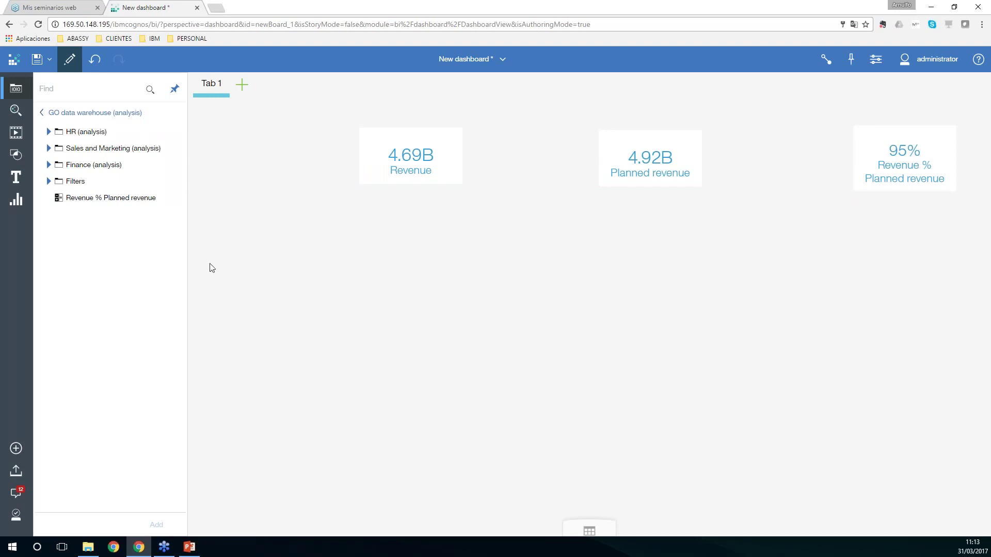
Insert a smiley face shape and place it just before the Revenue % Planned revenue value.
{"action": "left_click", "coordinate": [17, 178]}
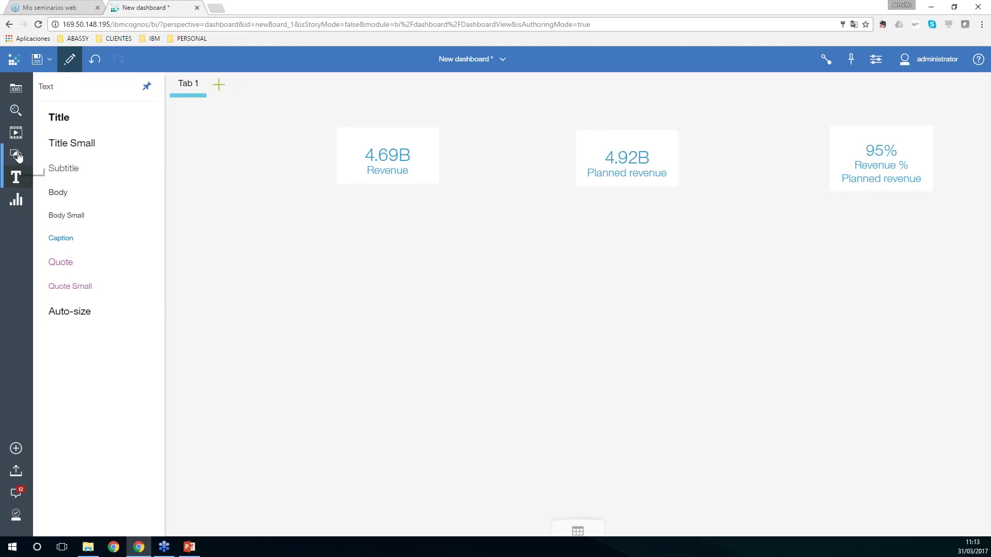
{"action": "left_click", "coordinate": [17, 156]}
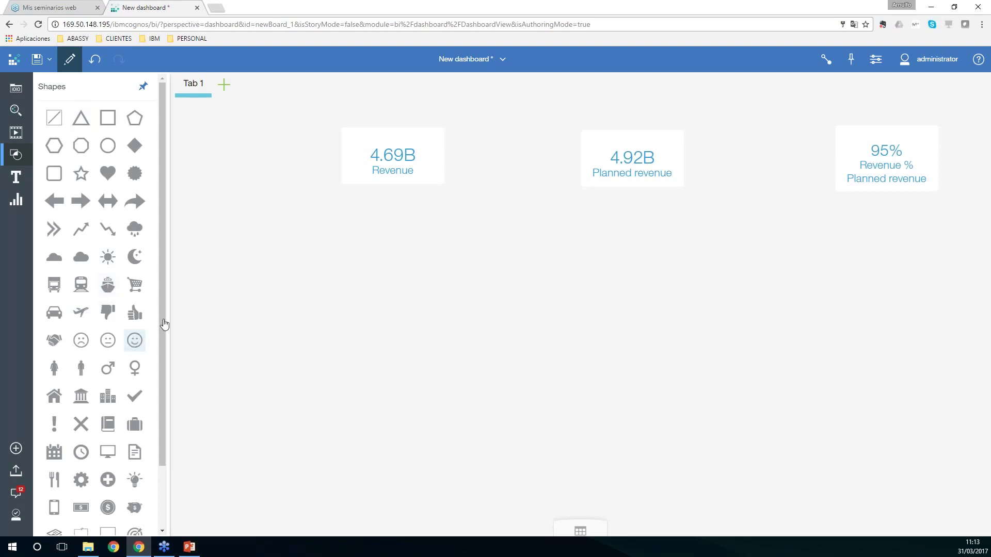
{"action": "left_click", "coordinate": [134, 340]}
{"action": "mouse_move", "coordinate": [216, 139]}
{"action": "left_mouse_down"}
{"action": "mouse_move", "coordinate": [504, 184]}
{"action": "mouse_move", "coordinate": [823, 154]}
{"action": "left_mouse_up"}
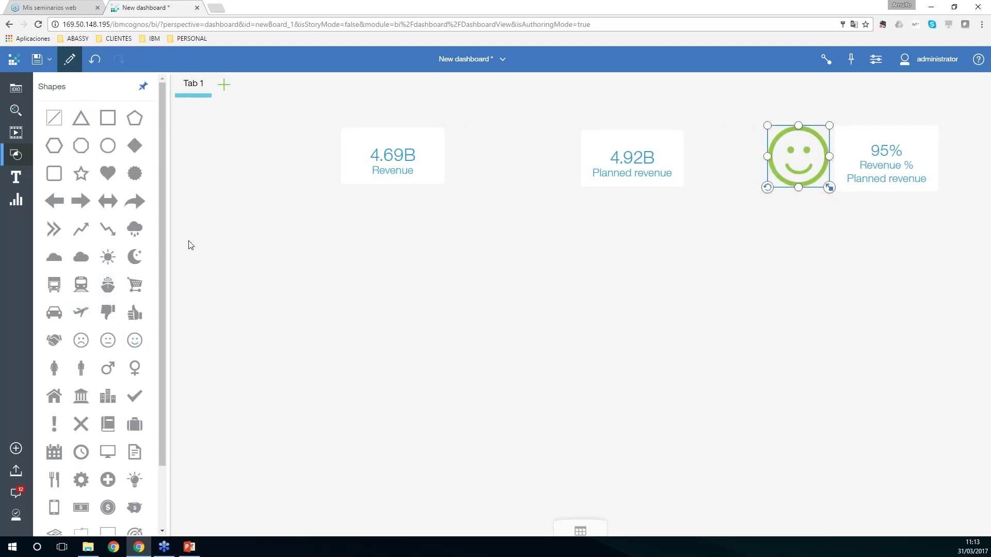
Add a dollar coin shape next to the Revenue value and a target shape next to Planned revenue.
{"action": "left_click_drag", "start_coordinate": [166, 299], "coordinate": [174, 368]}
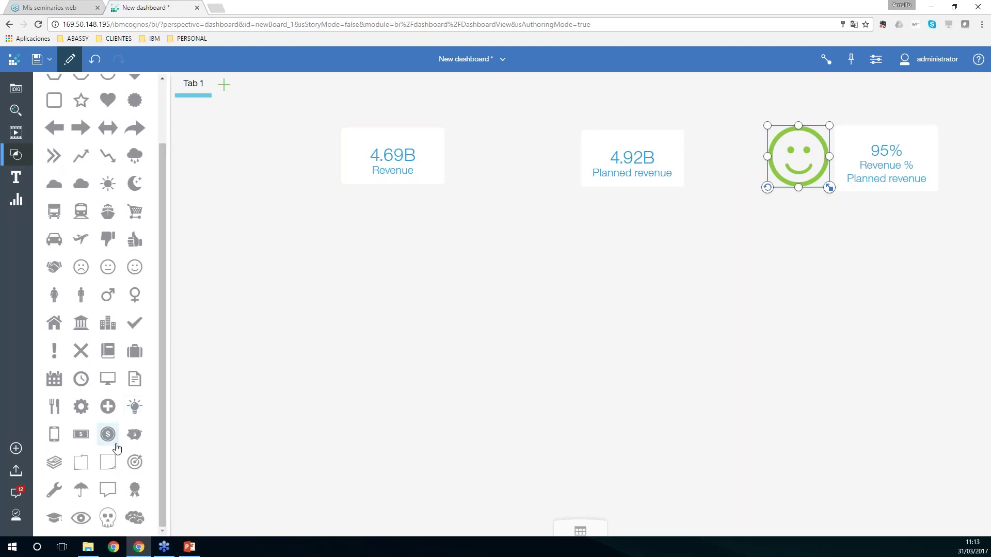
{"action": "left_click_drag", "start_coordinate": [107, 434], "coordinate": [311, 165]}
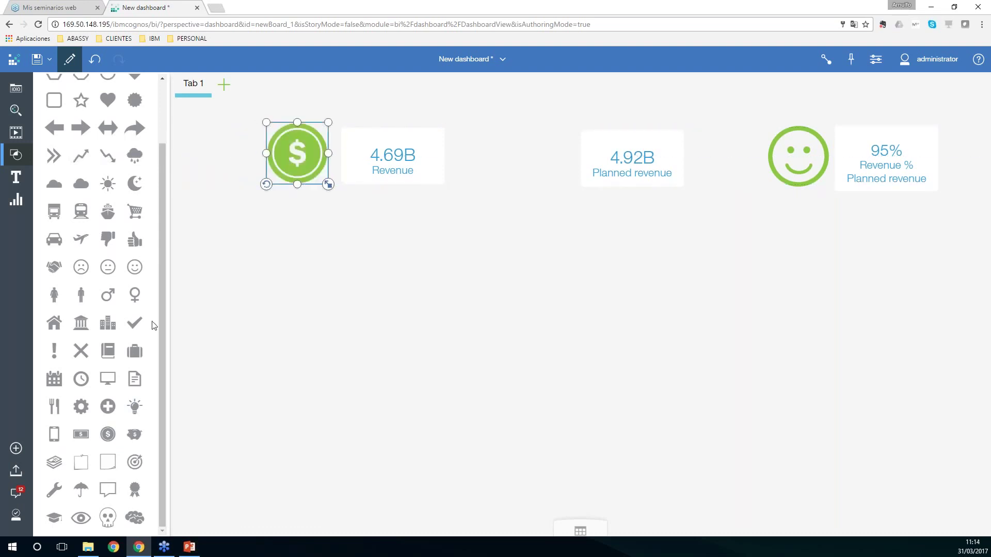
{"action": "mouse_move", "coordinate": [134, 462]}
{"action": "left_mouse_down"}
{"action": "mouse_move", "coordinate": [214, 157]}
{"action": "mouse_move", "coordinate": [522, 156]}
{"action": "mouse_move", "coordinate": [534, 170]}
{"action": "left_mouse_up"}
Recolor the target shape with a dark blue fill and the dollar coin shape with a light blue fill.
{"action": "left_click", "coordinate": [876, 59]}
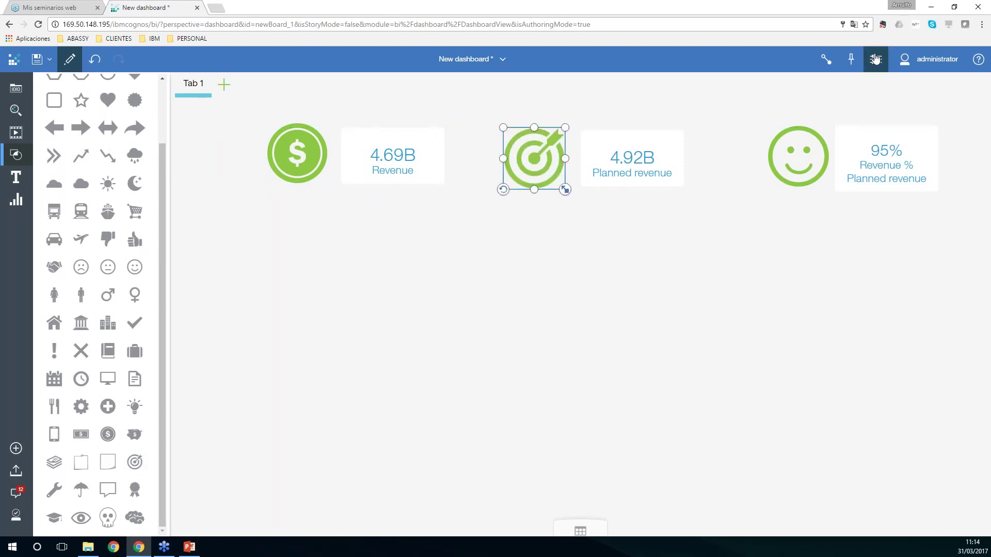
{"action": "left_click", "coordinate": [963, 141]}
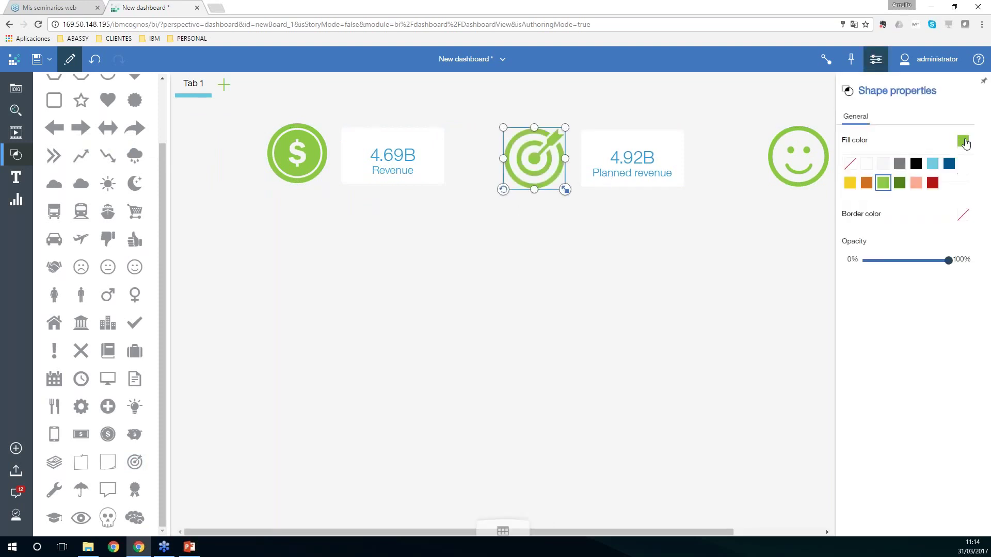
{"action": "left_click", "coordinate": [949, 165]}
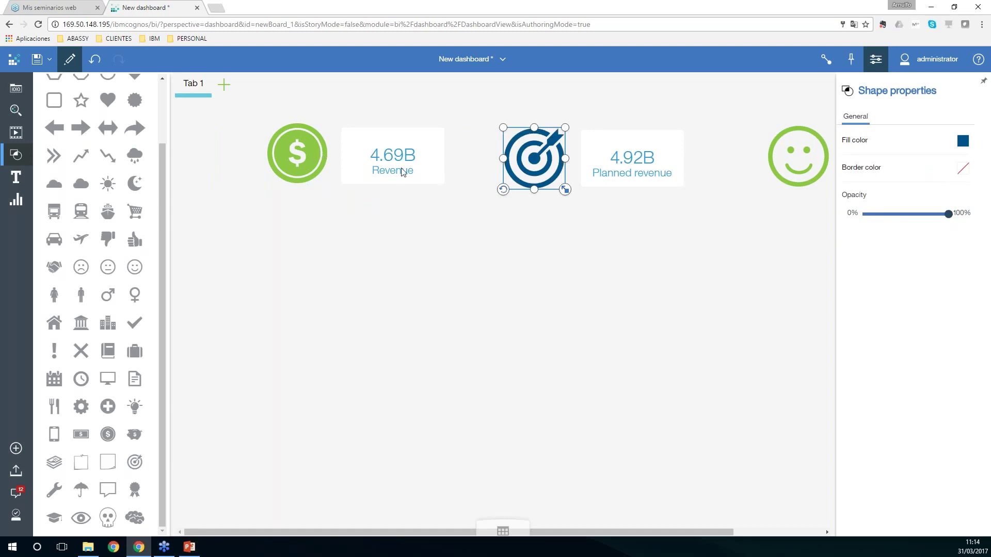
{"action": "left_click", "coordinate": [305, 155]}
{"action": "left_click", "coordinate": [963, 140]}
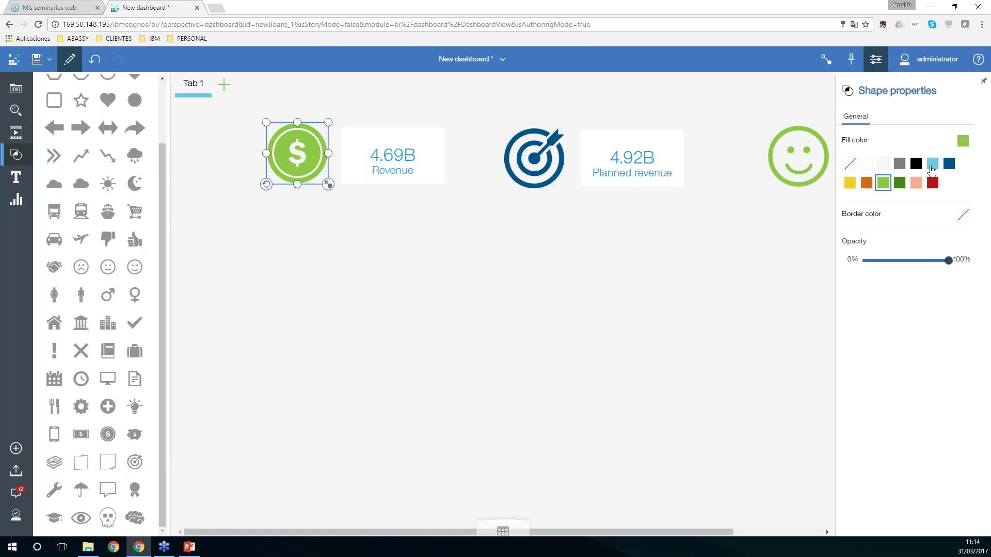
{"action": "left_click", "coordinate": [932, 163]}
{"action": "key", "text": "Escape"}
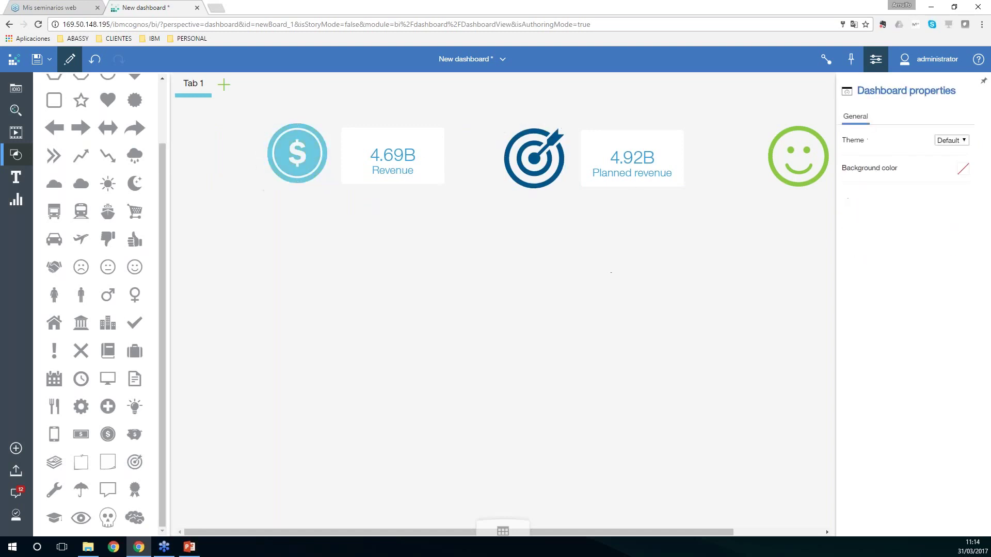
{"action": "left_click", "coordinate": [876, 59]}
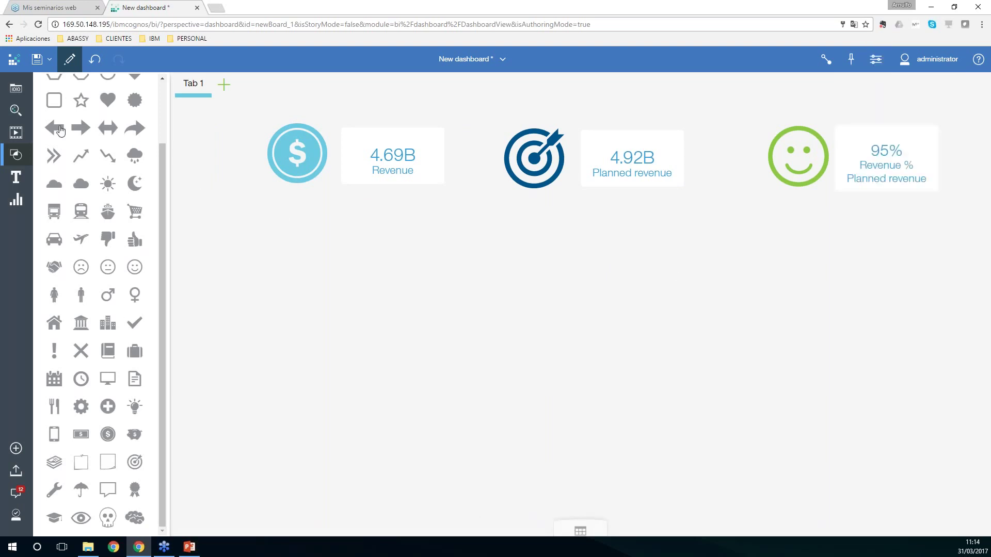
Add the Year level of the Sales Time hierarchy to the canvas, below the dollar coin and Revenue value.
{"action": "left_click", "coordinate": [18, 91]}
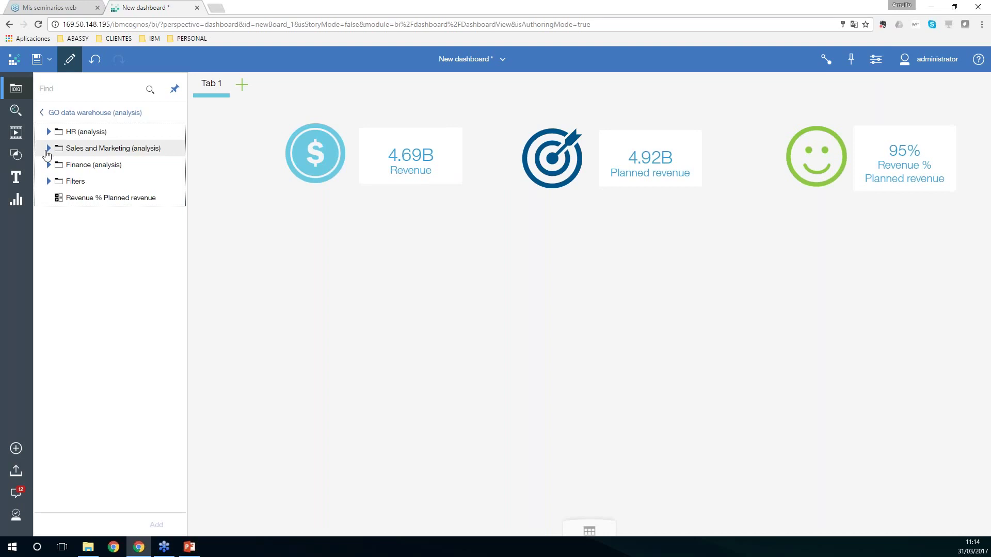
{"action": "left_click", "coordinate": [49, 150]}
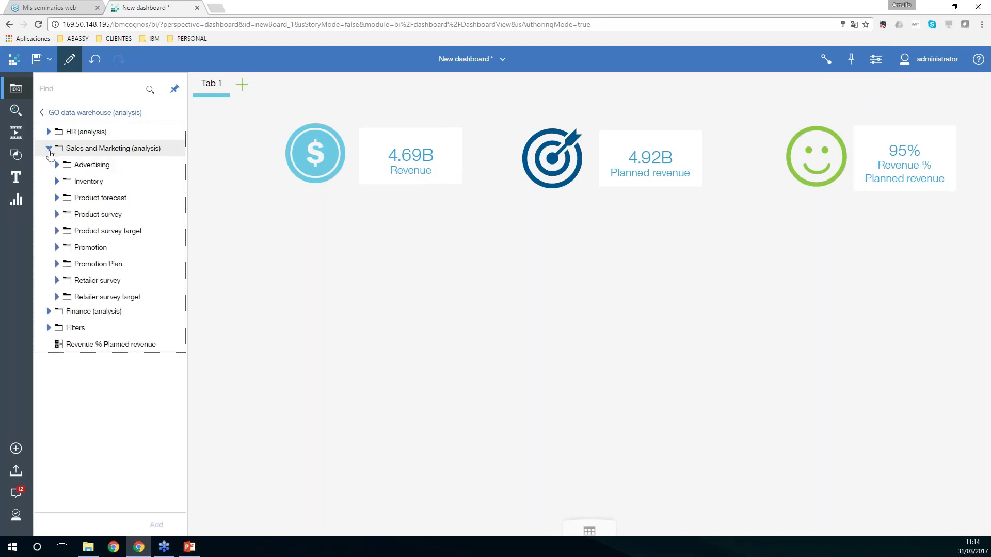
{"action": "left_click", "coordinate": [58, 329]}
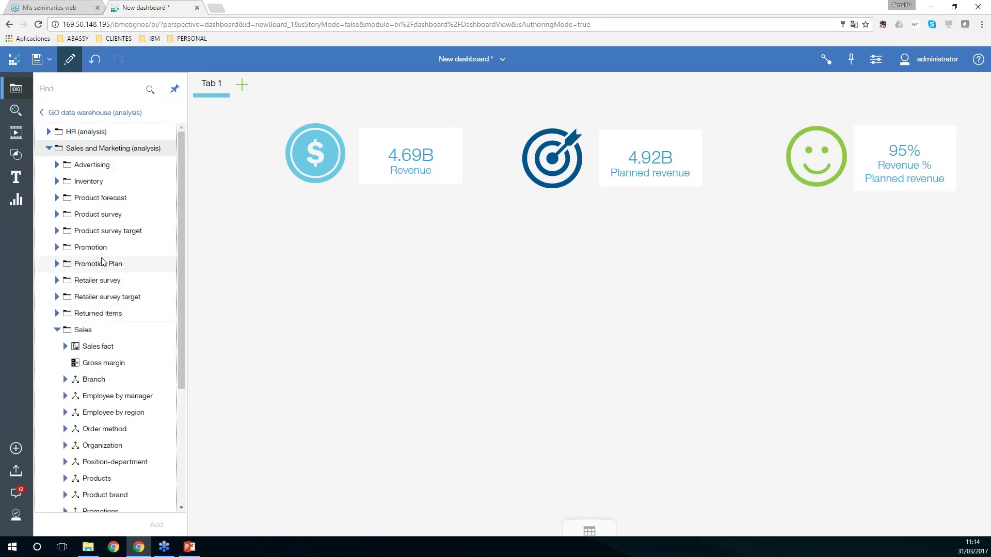
{"action": "scroll", "coordinate": [78, 400], "scroll_direction": "down", "scroll_amount": 3}
{"action": "left_click", "coordinate": [66, 405]}
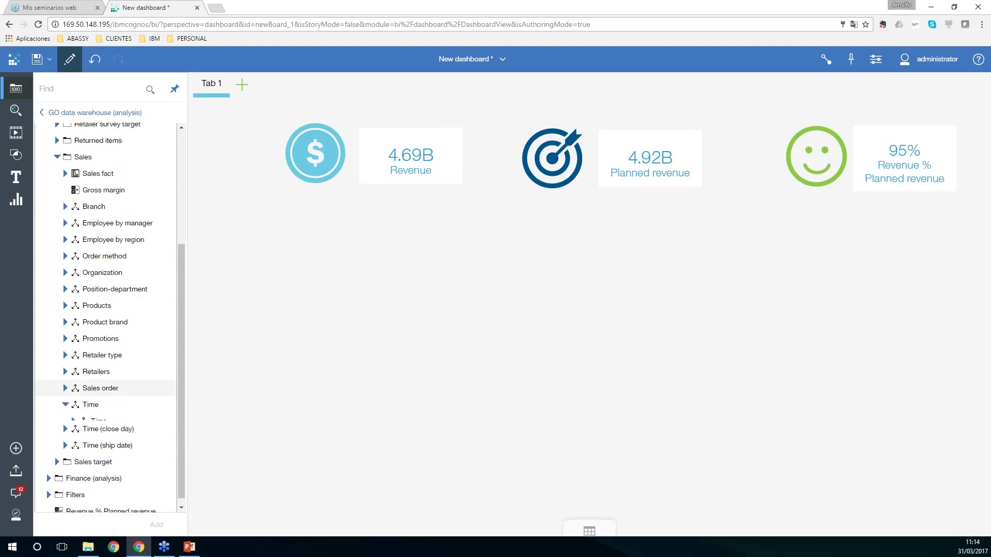
{"action": "left_click", "coordinate": [74, 406]}
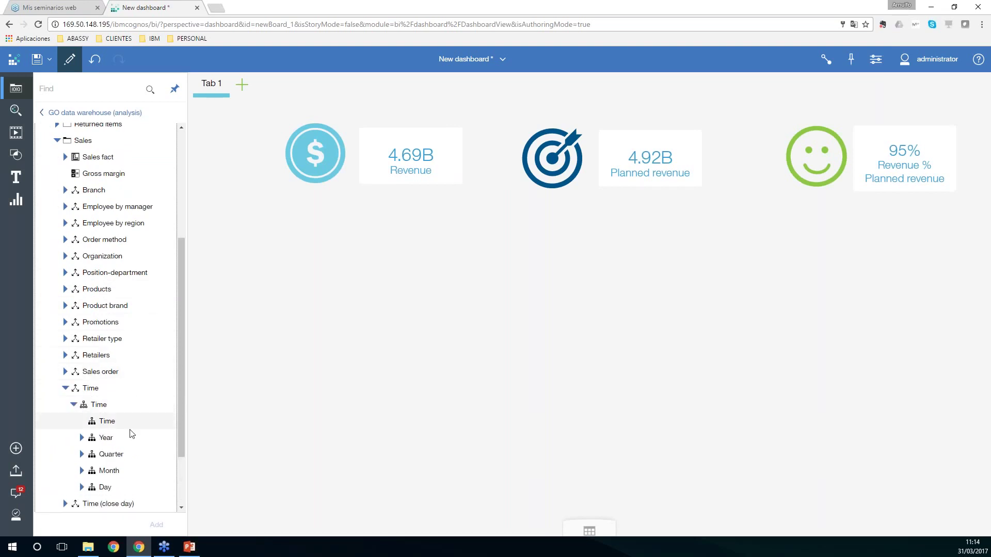
{"action": "left_click_drag", "start_coordinate": [105, 439], "coordinate": [300, 218]}
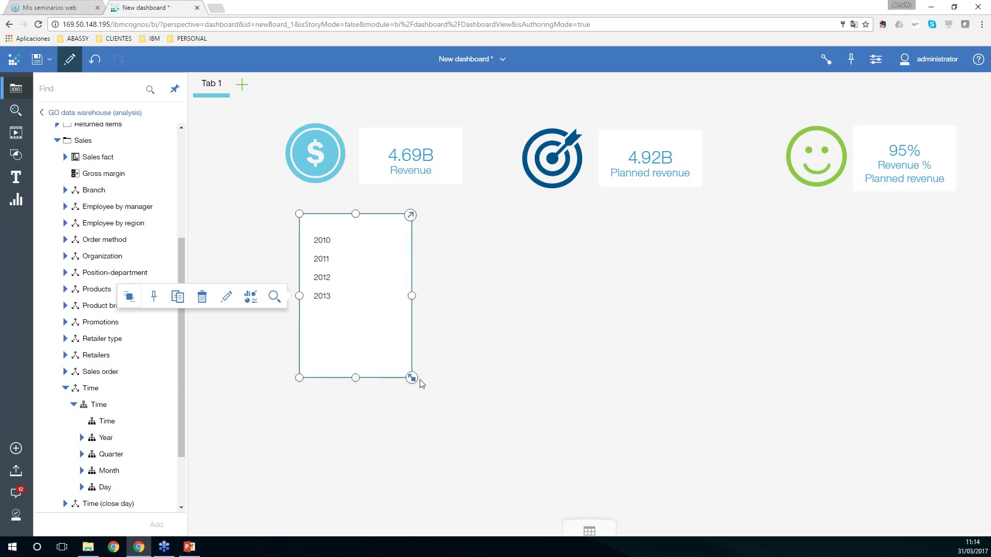
Change the Year list's visualization type to Data player.
{"action": "left_click", "coordinate": [411, 215]}
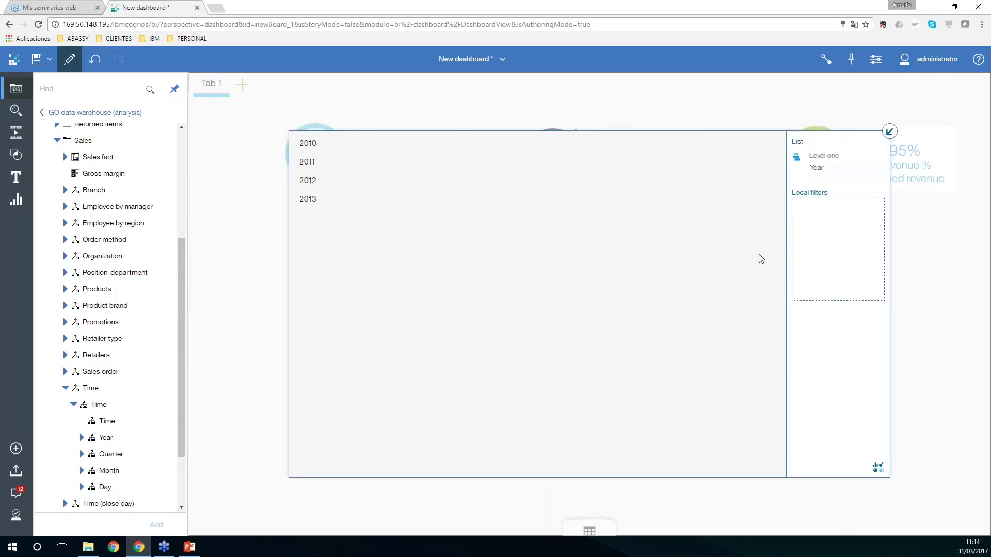
{"action": "left_click", "coordinate": [878, 467]}
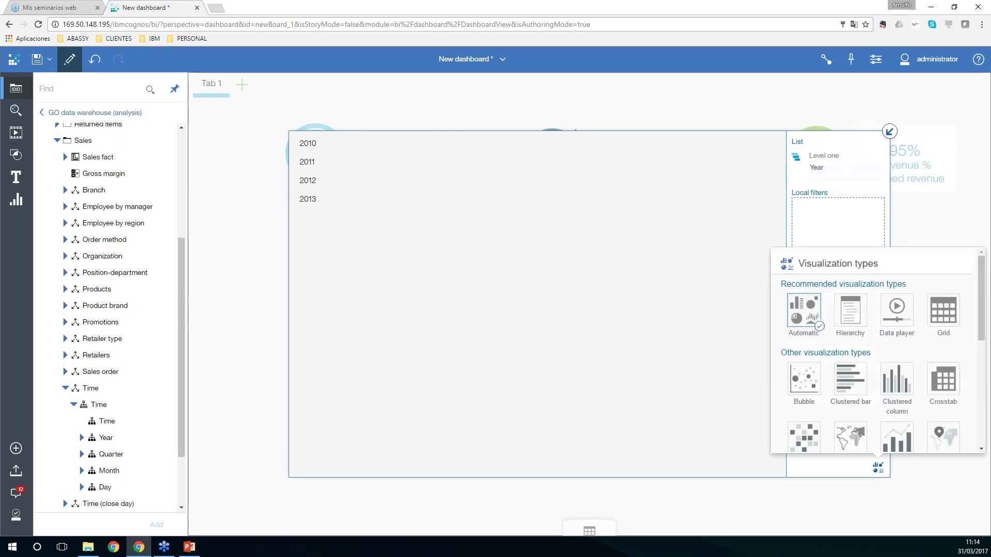
{"action": "left_click", "coordinate": [897, 312]}
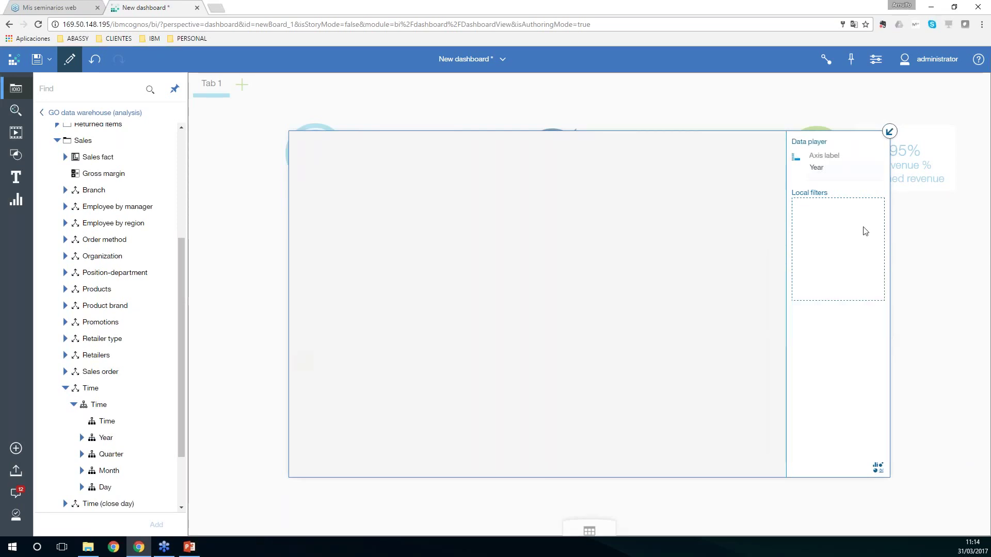
{"action": "left_click", "coordinate": [890, 132]}
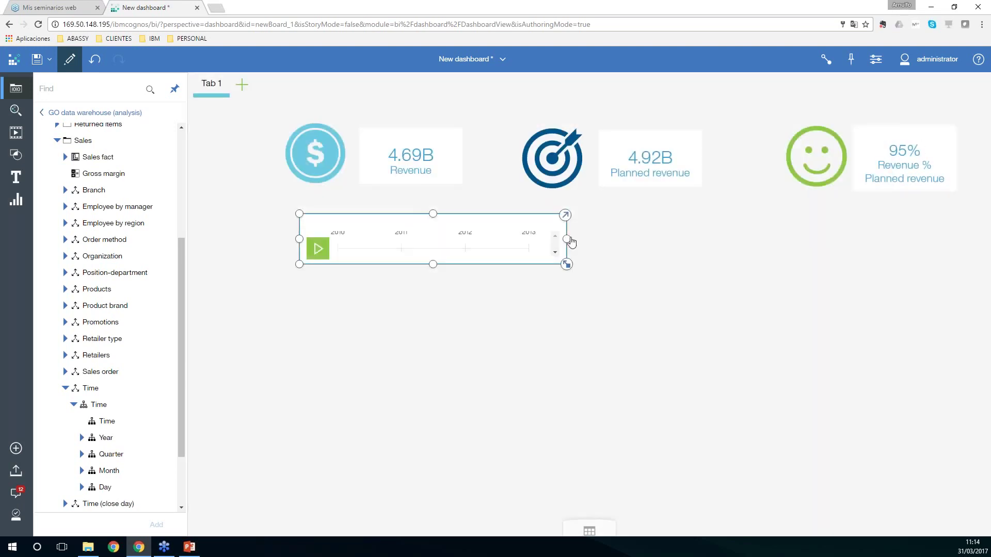
Widen the Year data player to span all three values and place it directly beneath them.
{"action": "left_click_drag", "start_coordinate": [570, 242], "coordinate": [956, 239]}
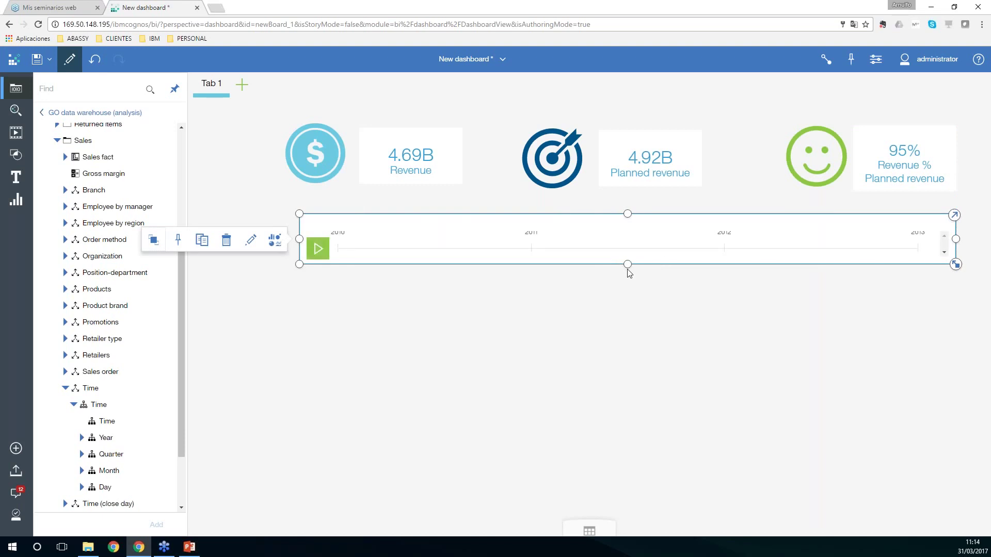
{"action": "left_click_drag", "start_coordinate": [638, 242], "coordinate": [624, 225]}
{"action": "left_click_drag", "start_coordinate": [468, 255], "coordinate": [468, 251]}
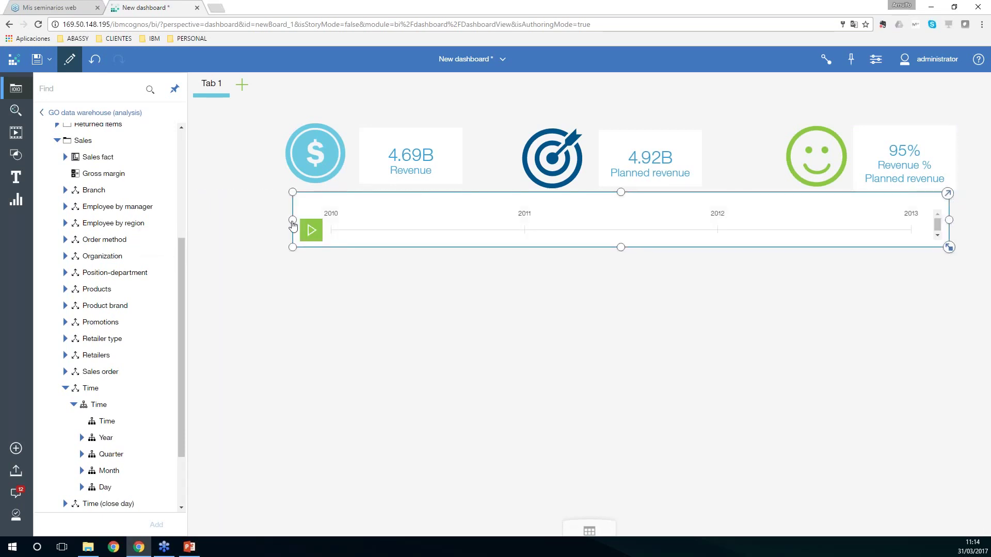
{"action": "left_click_drag", "start_coordinate": [292, 221], "coordinate": [291, 222]}
{"action": "left_click_drag", "start_coordinate": [949, 222], "coordinate": [956, 220]}
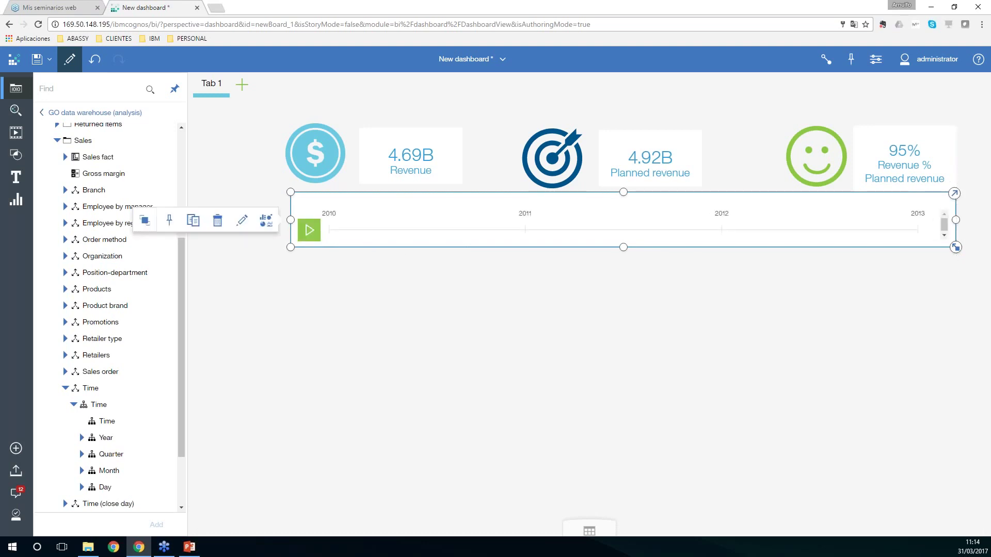
Test the data player by playing and pausing it, filtering by 2011 and 2013, and clearing the year filter.
{"action": "left_click", "coordinate": [309, 231]}
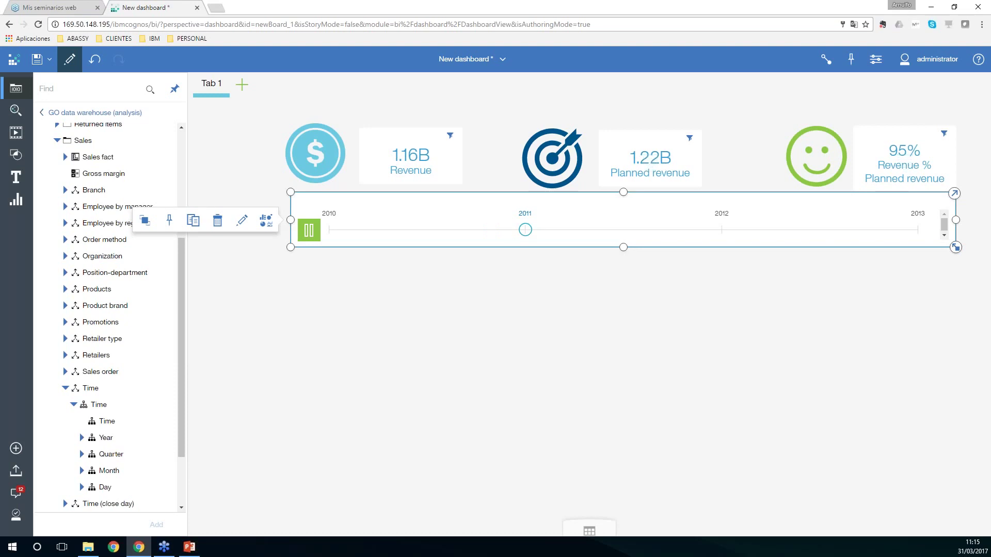
{"action": "left_click", "coordinate": [309, 231]}
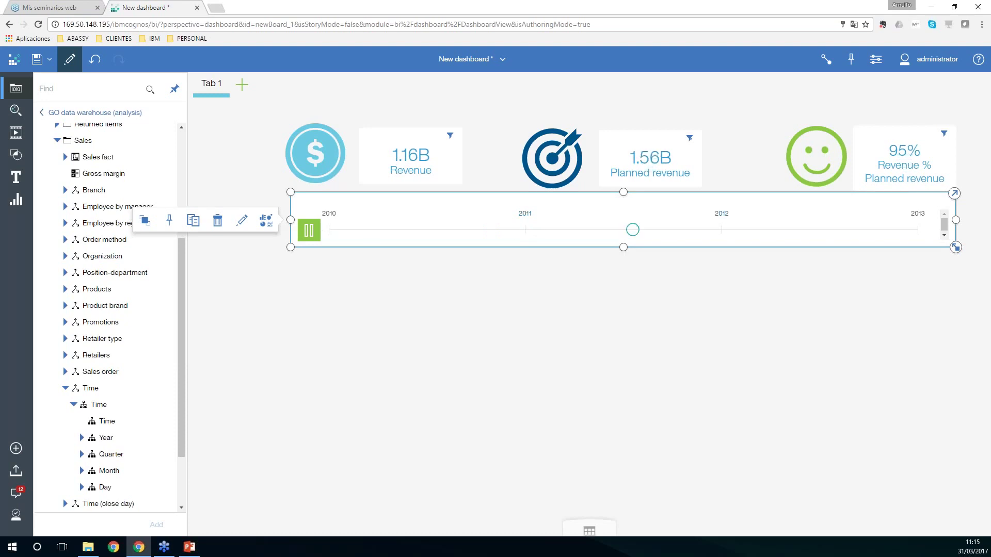
{"action": "left_click", "coordinate": [525, 238]}
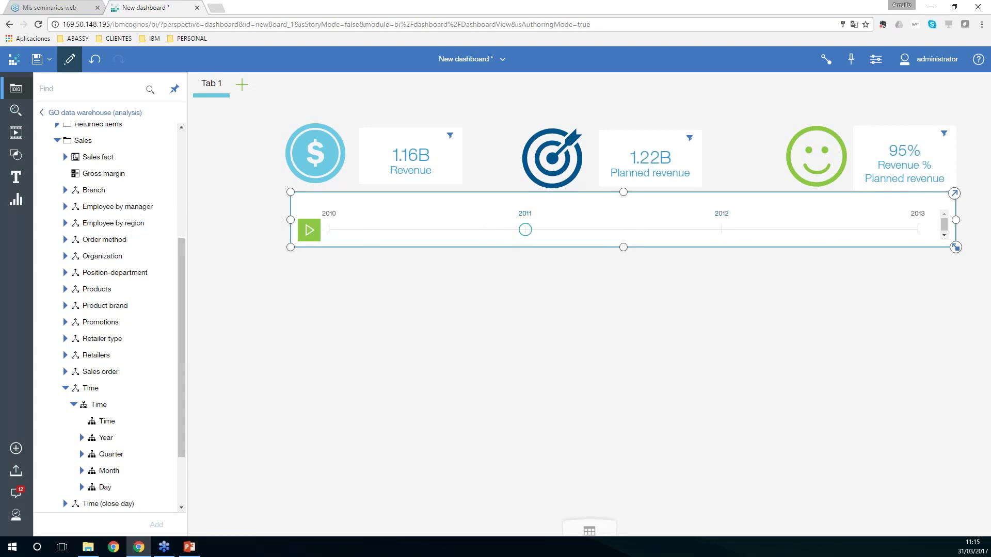
{"action": "left_click", "coordinate": [918, 239]}
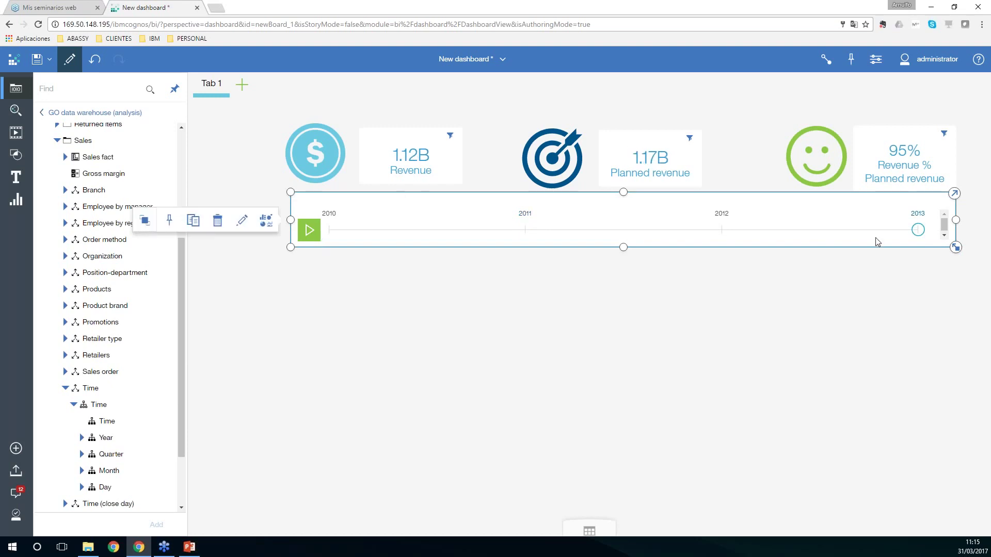
{"action": "left_click", "coordinate": [918, 230]}
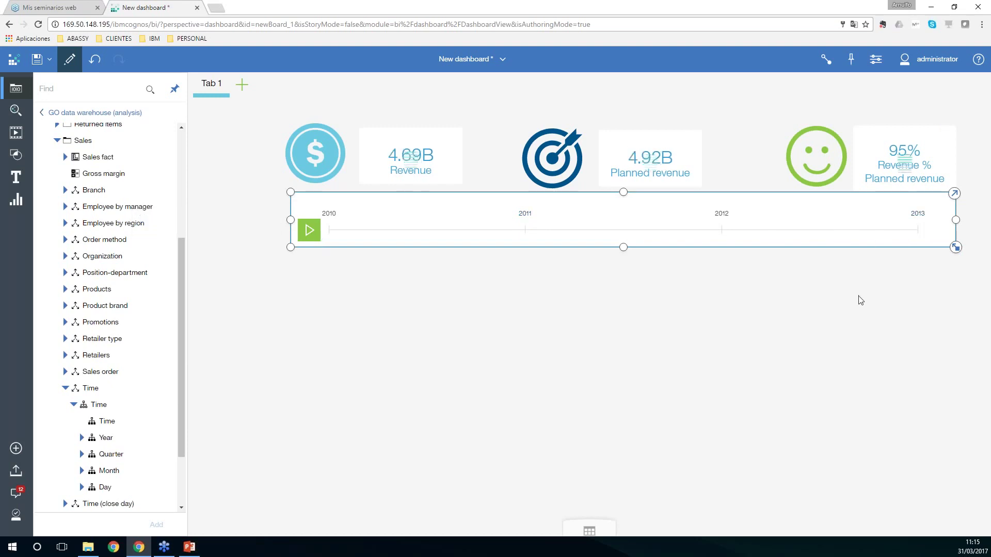
{"action": "left_click", "coordinate": [808, 287]}
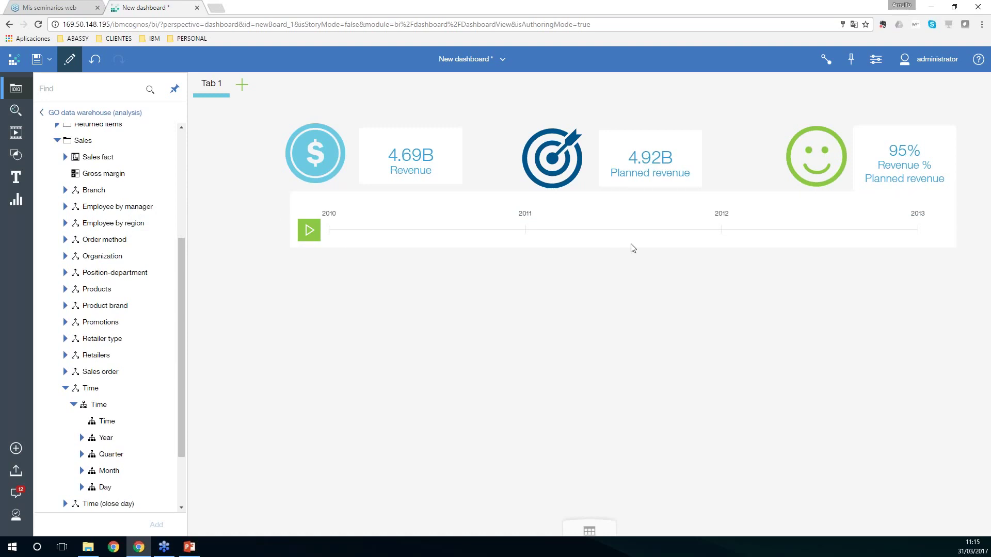
Format the Revenue % Planned revenue value to show two decimal places.
{"action": "left_click", "coordinate": [904, 138]}
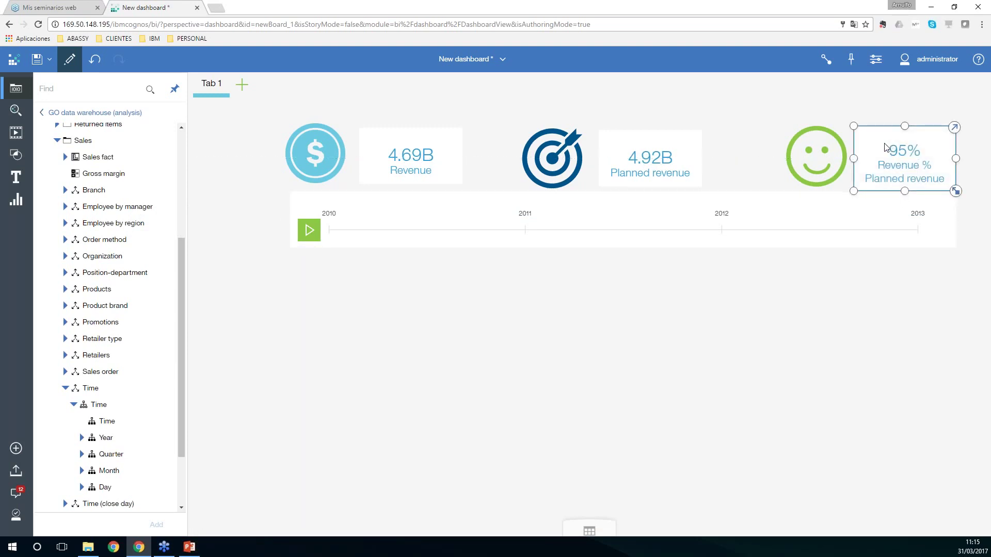
{"action": "left_click", "coordinate": [805, 159]}
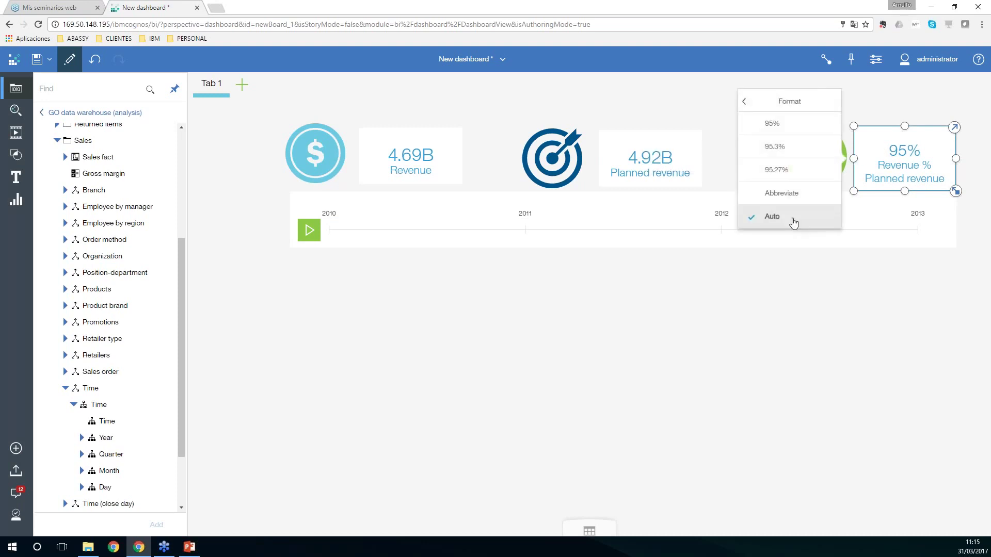
{"action": "left_click", "coordinate": [801, 171]}
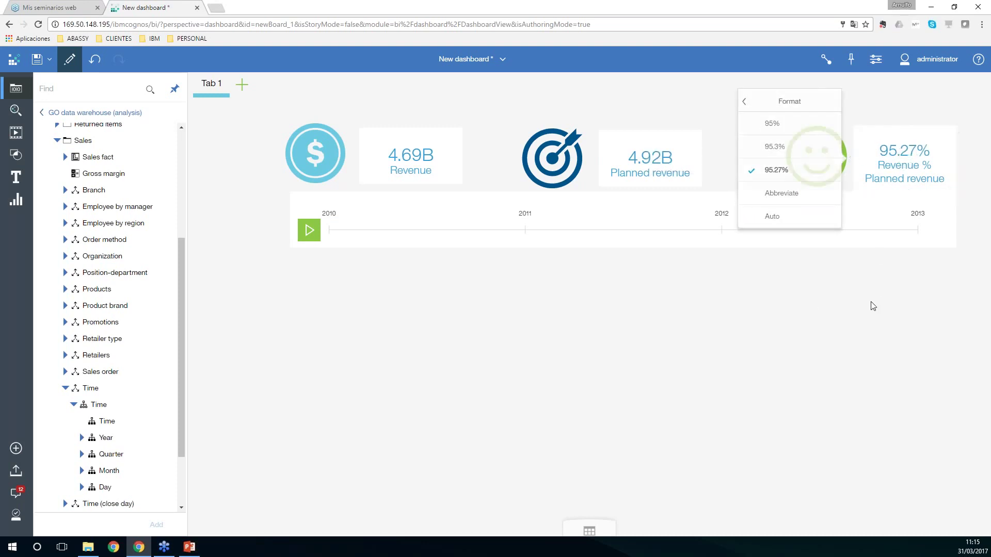
Move the Year data player slightly down to leave a gap beneath the icons and values.
{"action": "left_click", "coordinate": [784, 213]}
{"action": "left_click", "coordinate": [770, 302]}
{"action": "left_click_drag", "start_coordinate": [777, 229], "coordinate": [776, 238]}
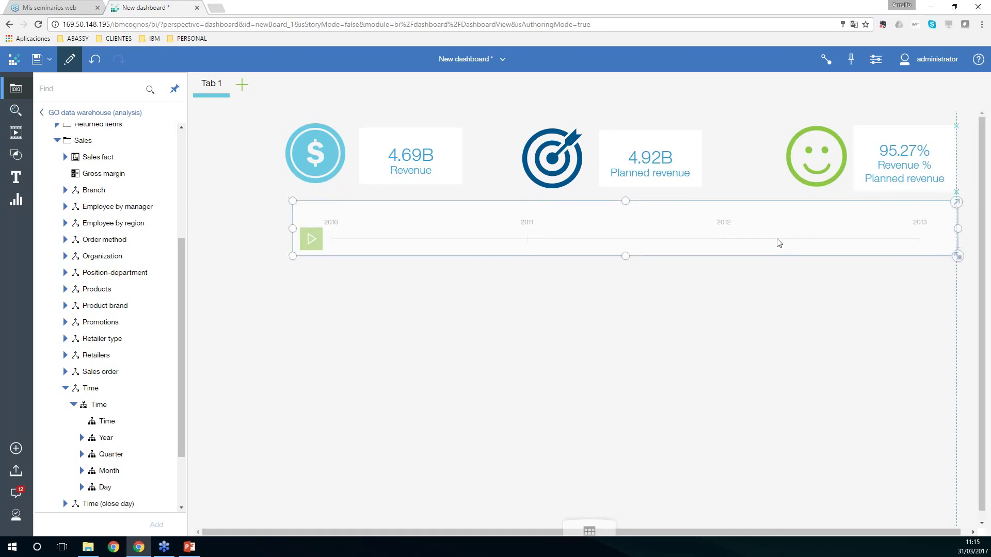
{"action": "left_click", "coordinate": [783, 305]}
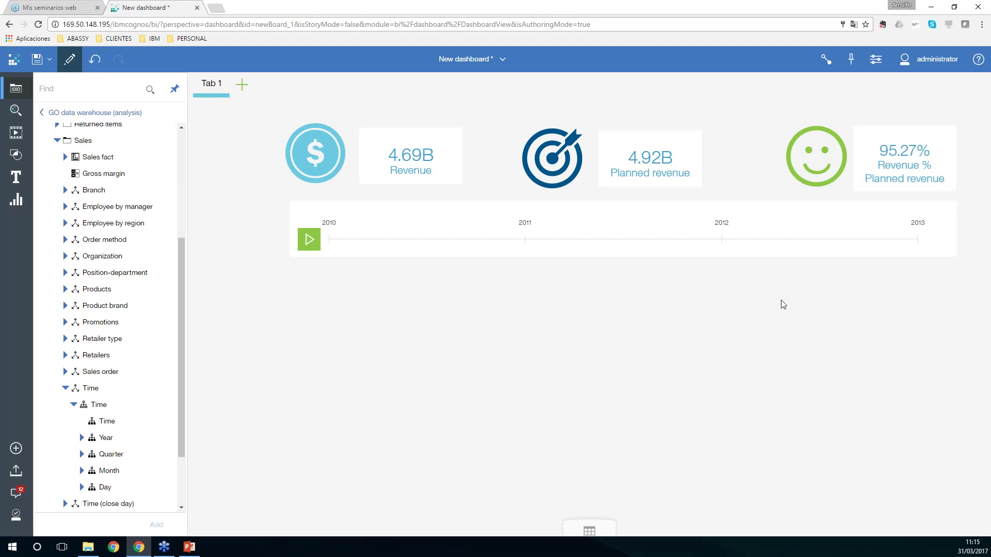
Duplicate the Revenue value and place the copy in the empty area below the data player.
{"action": "left_click", "coordinate": [454, 166]}
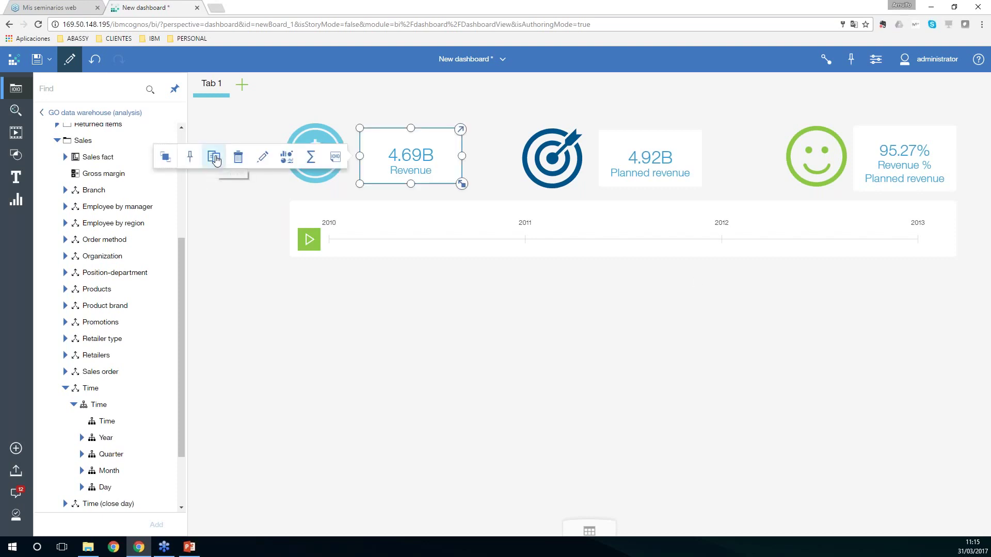
{"action": "left_click", "coordinate": [214, 158]}
{"action": "left_click_drag", "start_coordinate": [457, 171], "coordinate": [785, 386]}
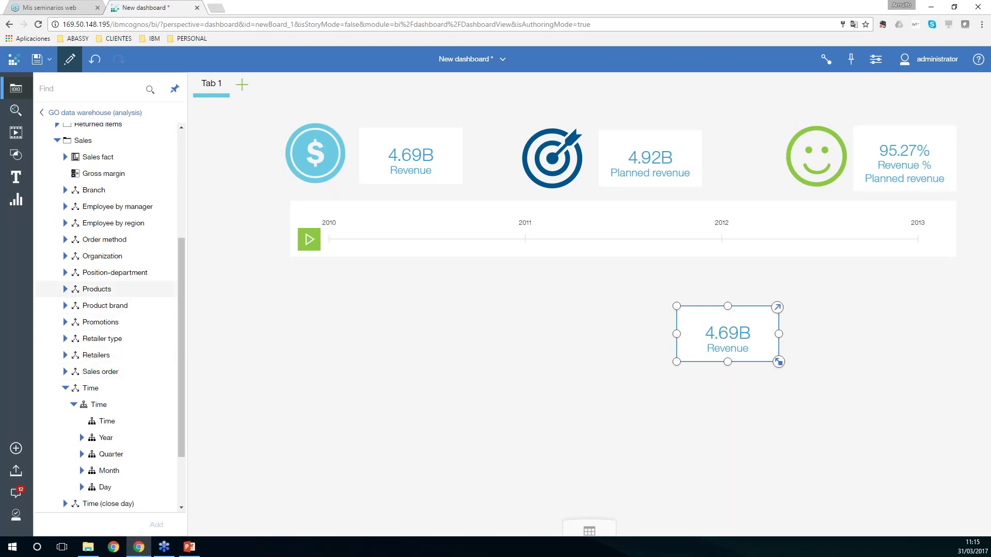
Add Product line from the Products hierarchy to the copied Revenue value to chart revenue by product line.
{"action": "left_click", "coordinate": [65, 290]}
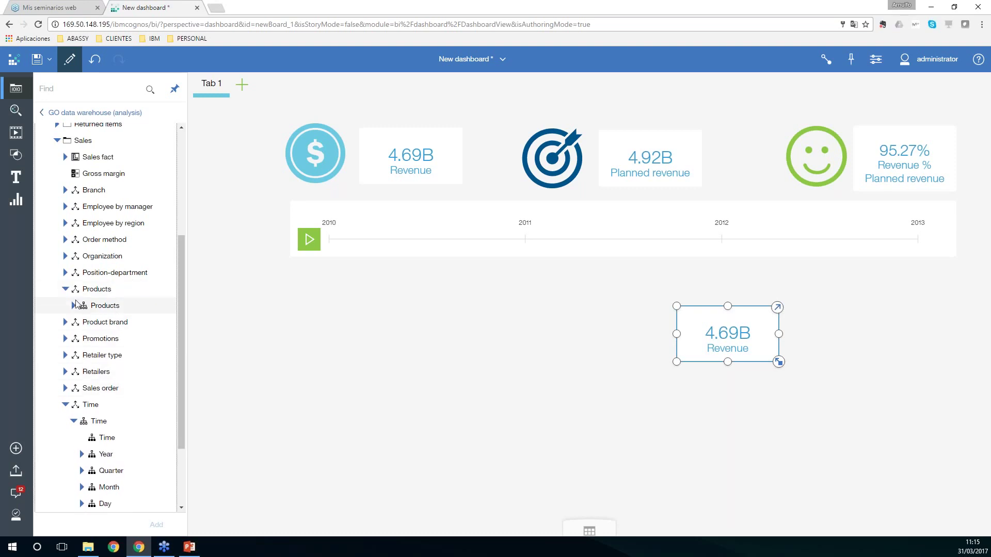
{"action": "left_click", "coordinate": [74, 306]}
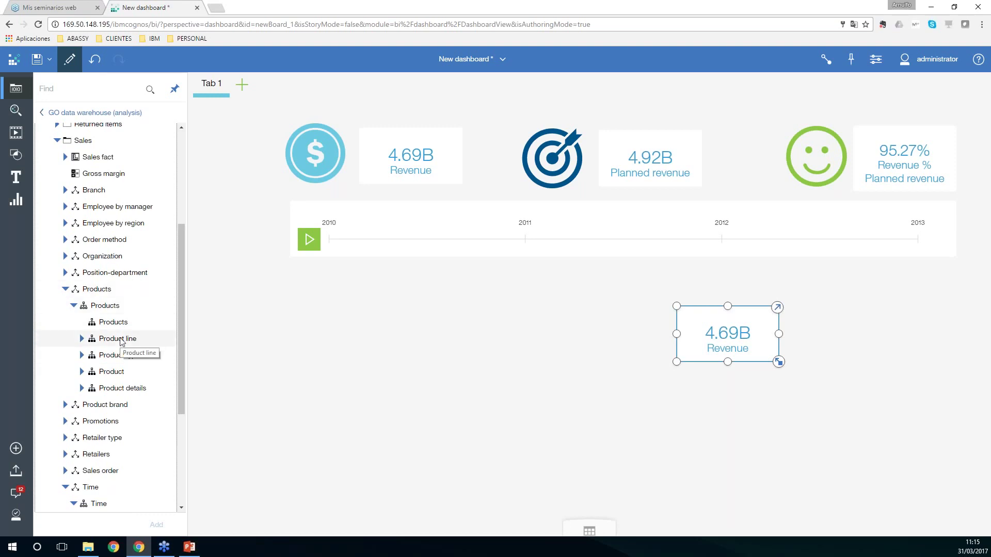
{"action": "left_click_drag", "start_coordinate": [119, 342], "coordinate": [708, 340]}
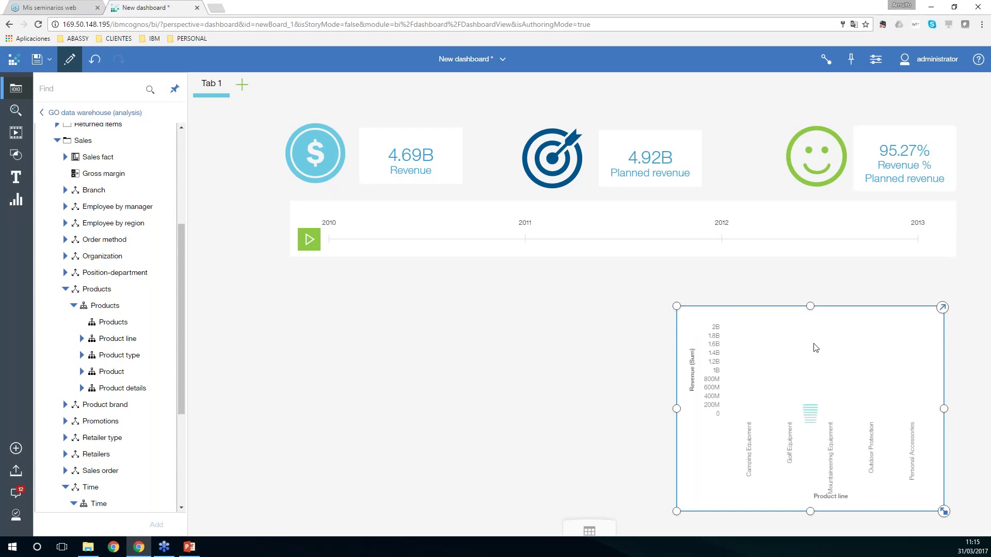
Move and widen the revenue chart beneath the data player and add Planned revenue from Sales fact as a line.
{"action": "left_click_drag", "start_coordinate": [850, 317], "coordinate": [857, 279]}
{"action": "left_click_drag", "start_coordinate": [682, 371], "coordinate": [498, 376]}
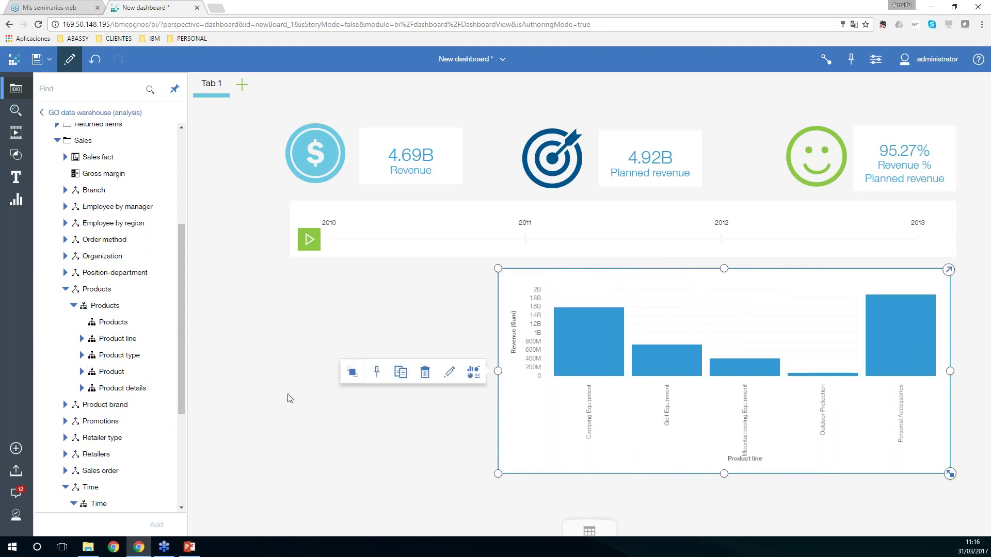
{"action": "left_click", "coordinate": [65, 157]}
{"action": "left_click_drag", "start_coordinate": [115, 292], "coordinate": [682, 405]}
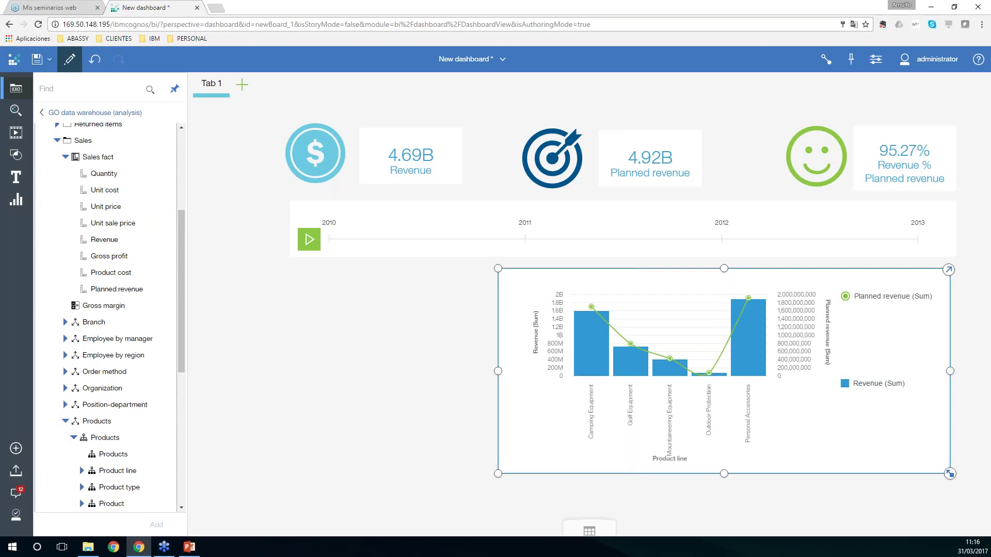
Set the chart's Planned revenue format to Abbreviate and expand the chart to check its field assignments.
{"action": "left_click", "coordinate": [828, 335]}
{"action": "left_click", "coordinate": [922, 351]}
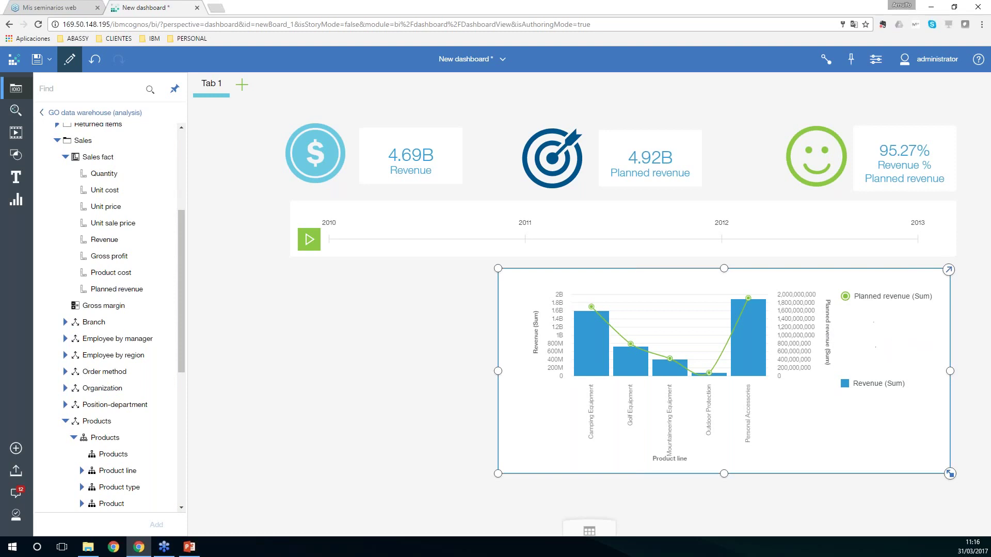
{"action": "left_click", "coordinate": [886, 368]}
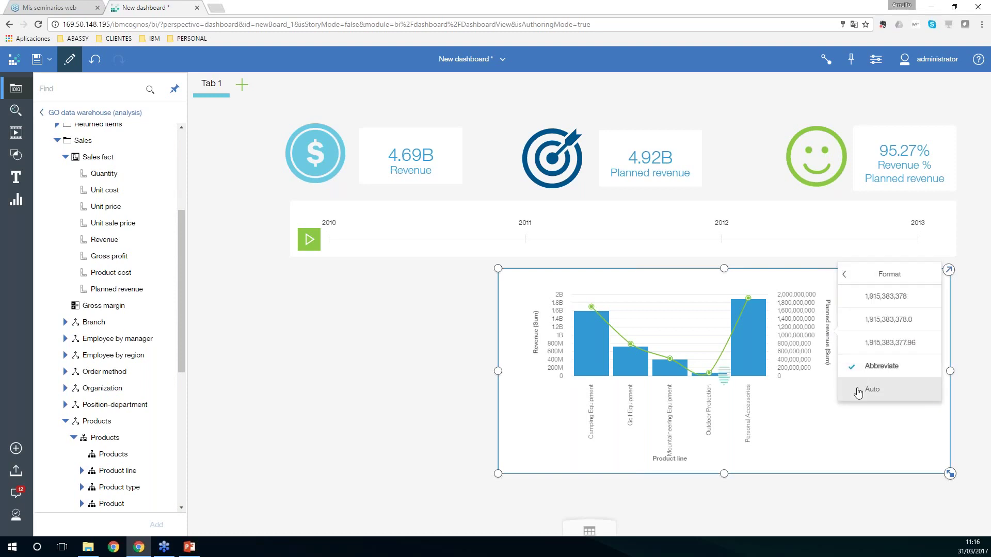
{"action": "left_click", "coordinate": [844, 274]}
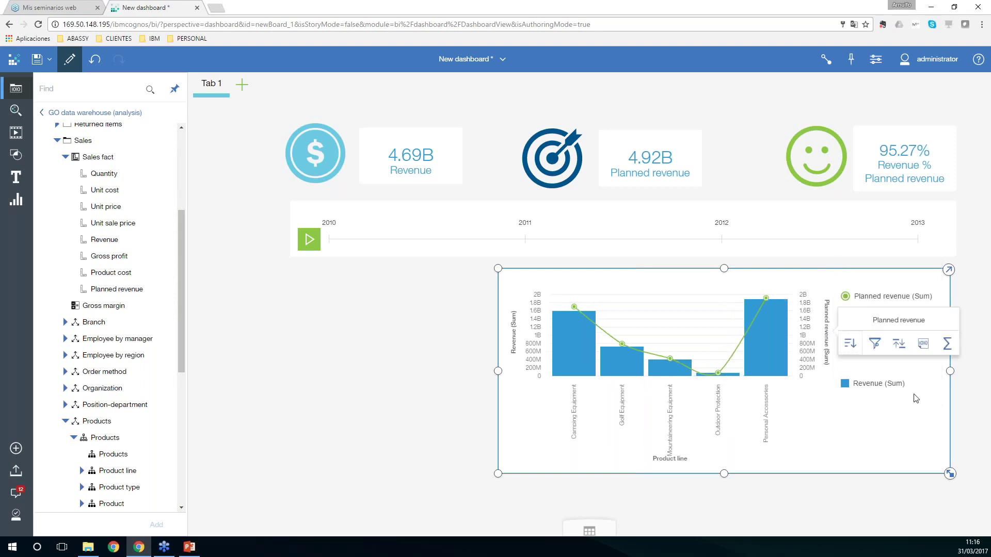
{"action": "left_click", "coordinate": [948, 270]}
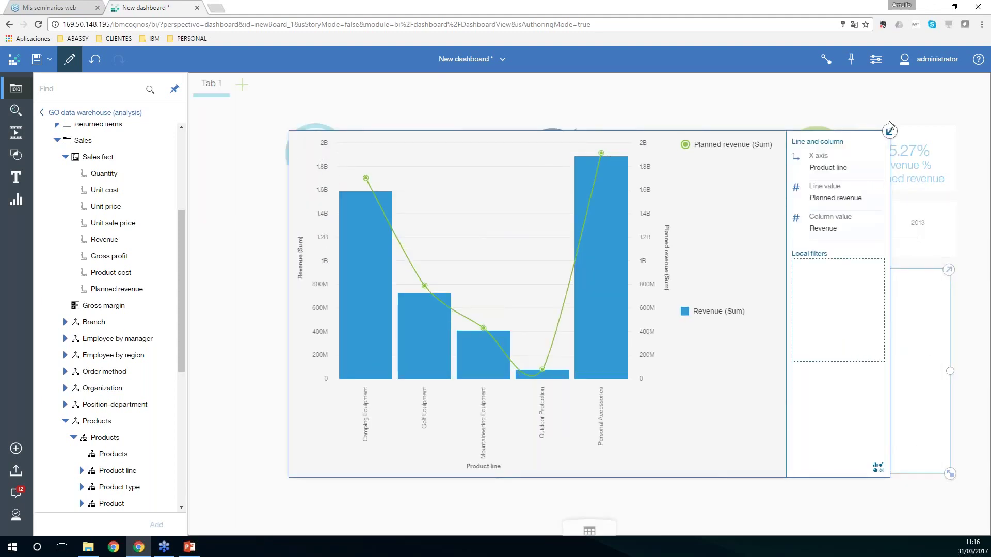
{"action": "left_click", "coordinate": [889, 132]}
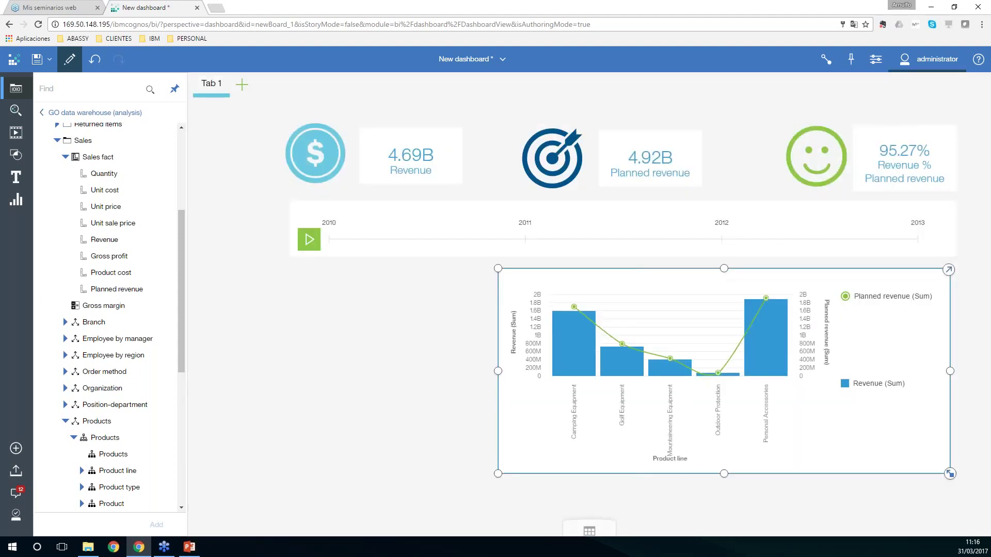
Set the line and symbol color of the revenue chart to dark purple in its visualization properties.
{"action": "left_click", "coordinate": [876, 59]}
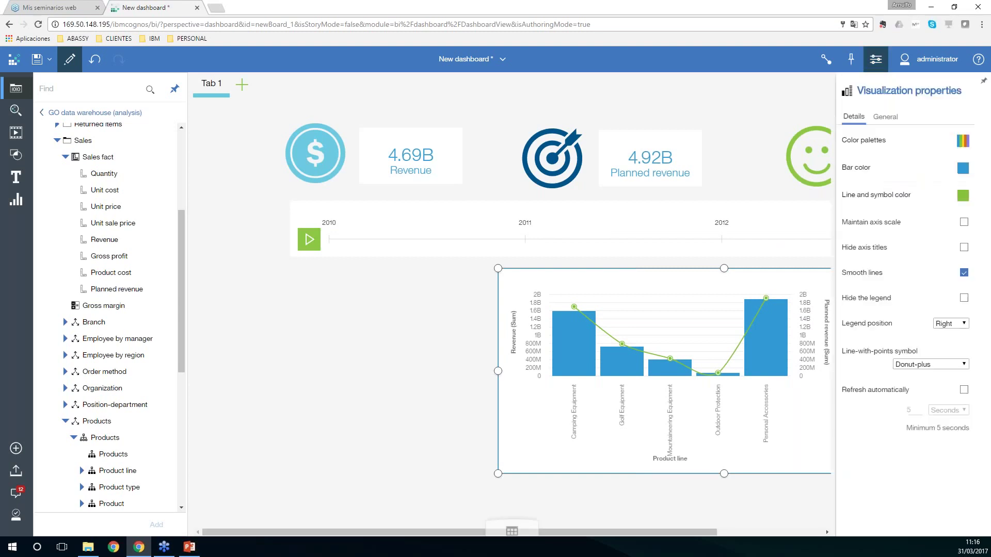
{"action": "left_click", "coordinate": [801, 533]}
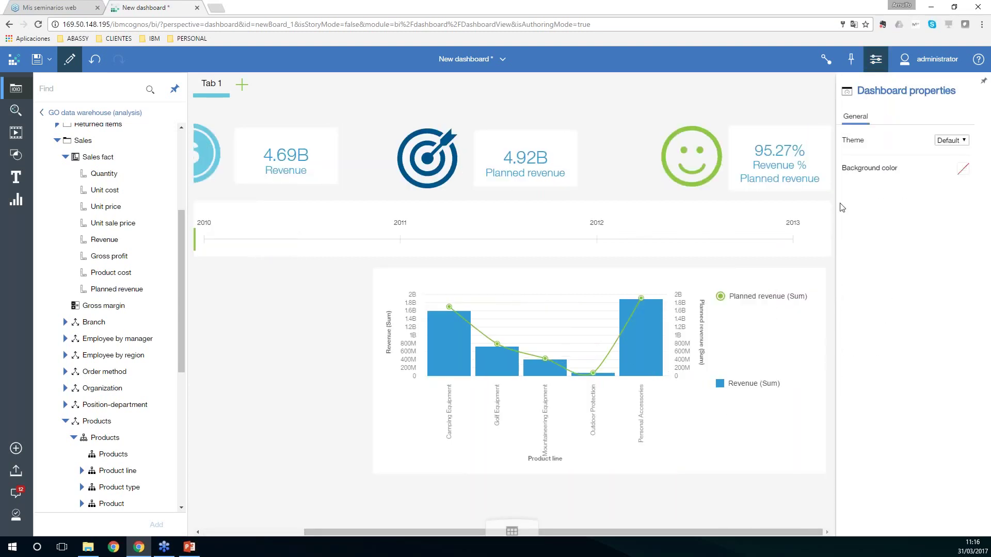
{"action": "left_click", "coordinate": [765, 346]}
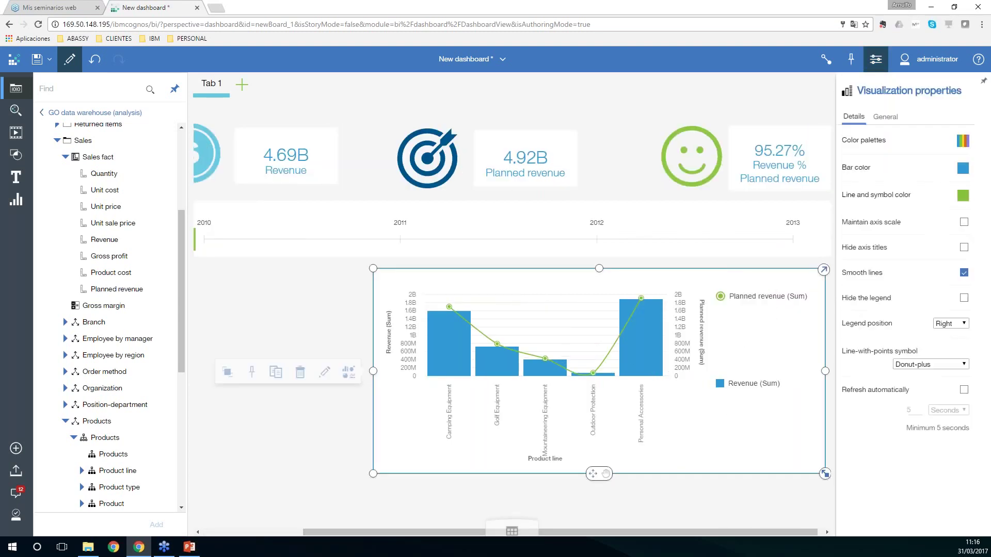
{"action": "left_click", "coordinate": [964, 198]}
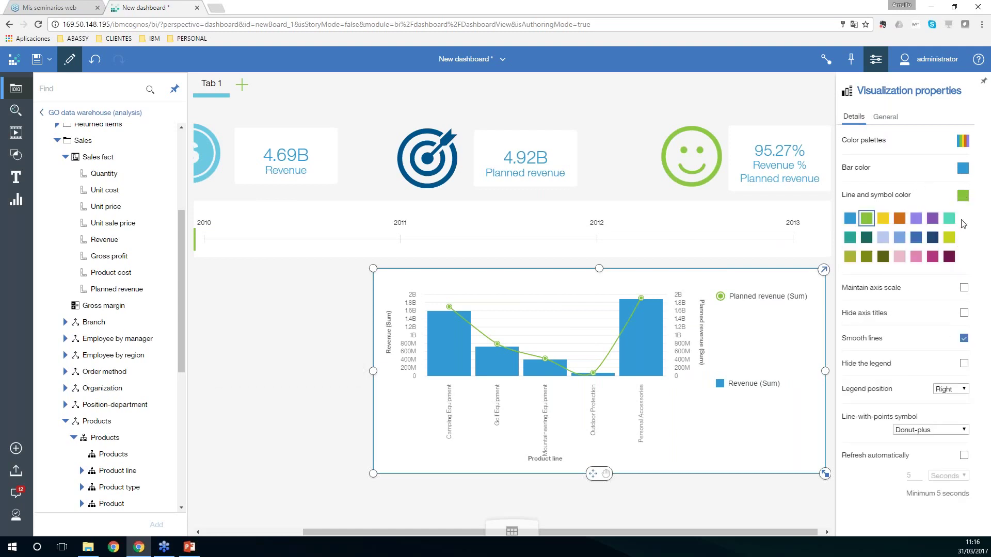
{"action": "left_click", "coordinate": [949, 257]}
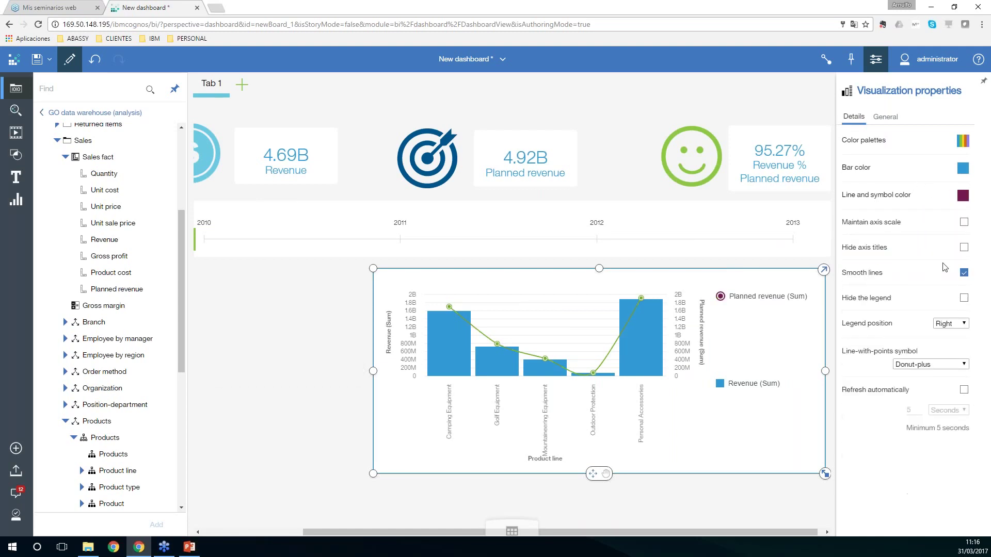
Try pink as the chart's bar color and return the bars to blue.
{"action": "left_click", "coordinate": [961, 169]}
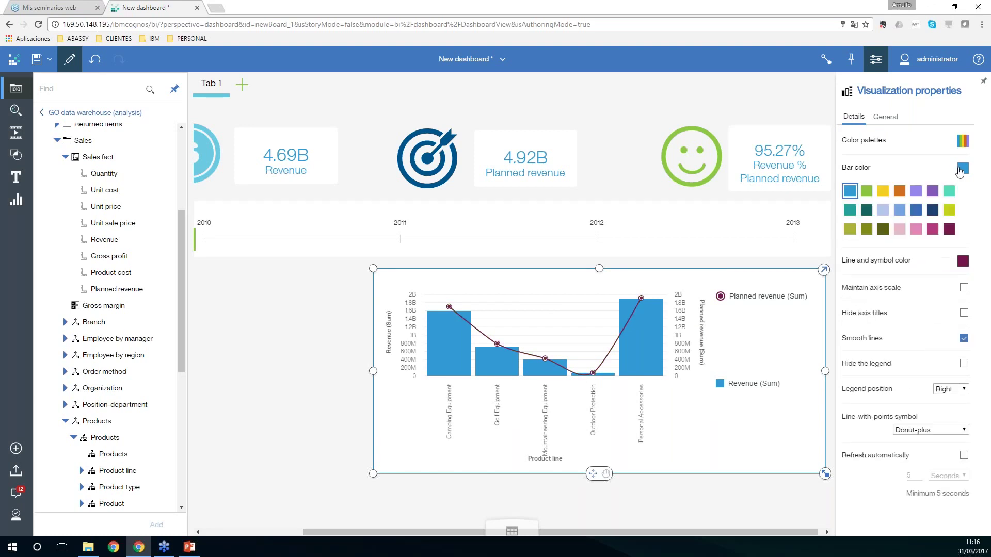
{"action": "left_click", "coordinate": [916, 230]}
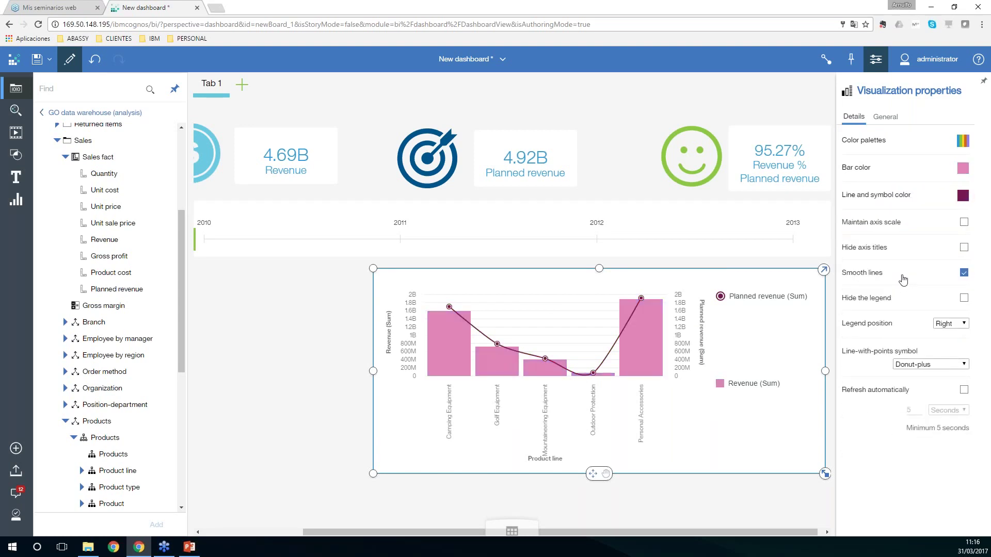
{"action": "left_click", "coordinate": [963, 169]}
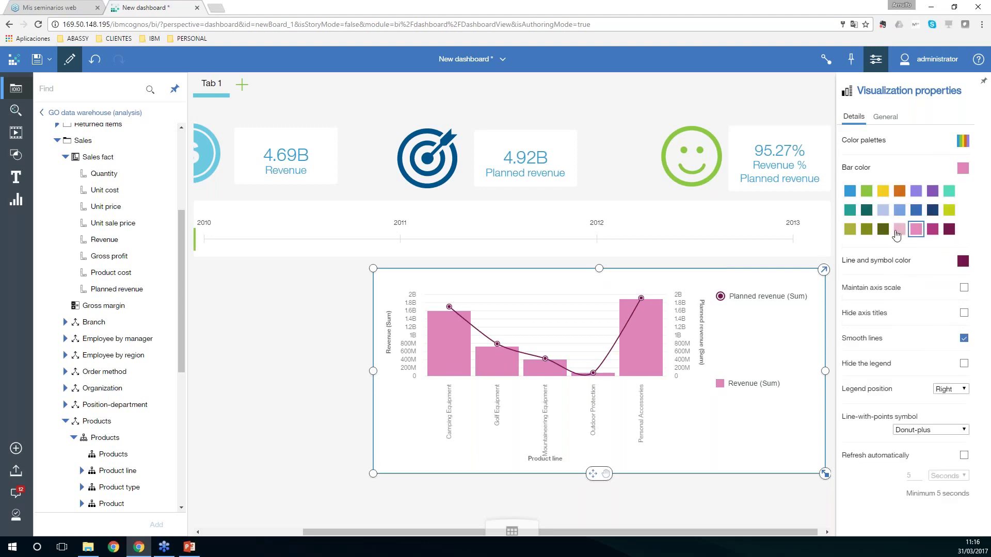
{"action": "left_click", "coordinate": [850, 194]}
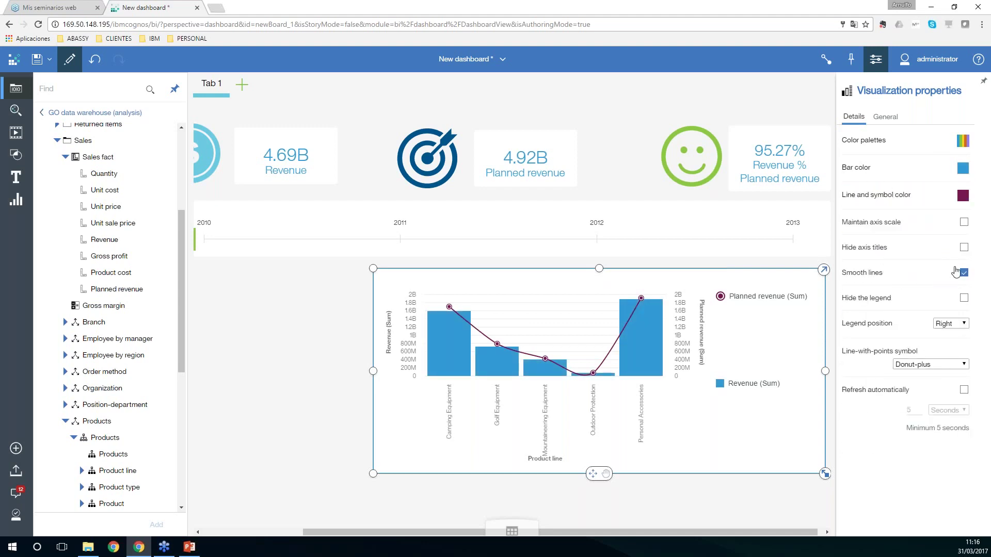
Set the legend position of the revenue chart to Top.
{"action": "left_click", "coordinate": [951, 324]}
{"action": "left_click", "coordinate": [946, 333]}
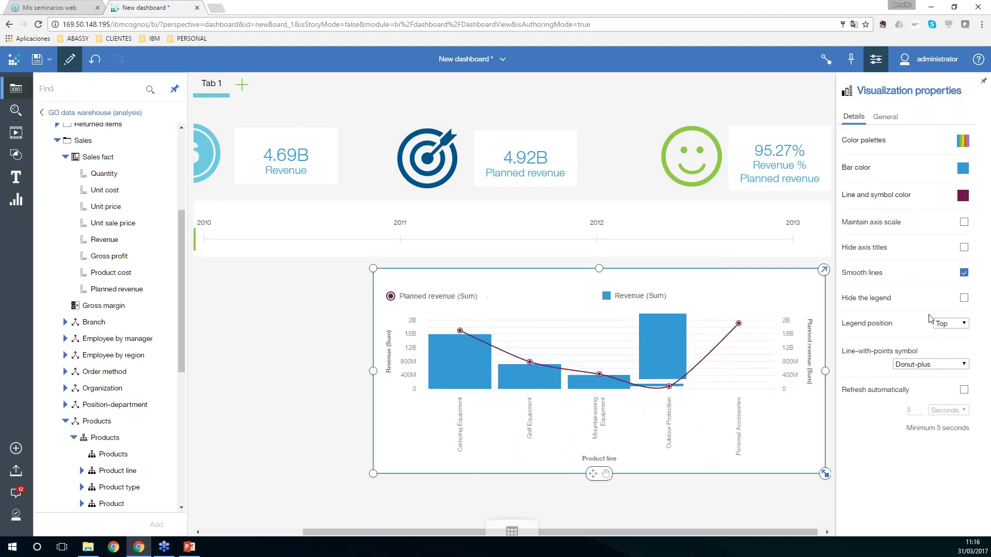
Try the Cross line-with-points symbol on the chart and set it back to Donut-plus.
{"action": "left_click", "coordinate": [930, 364]}
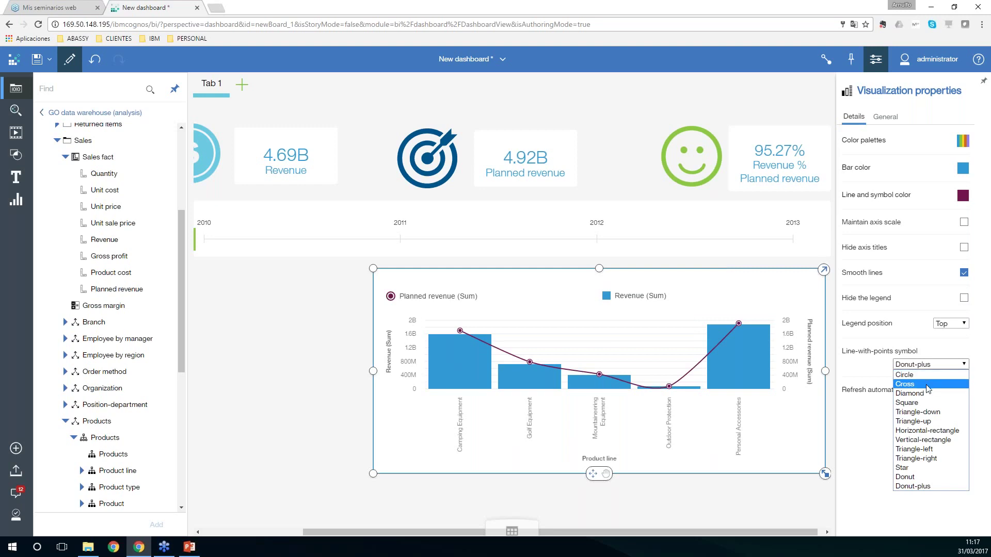
{"action": "left_click", "coordinate": [919, 389]}
{"action": "left_click", "coordinate": [930, 365]}
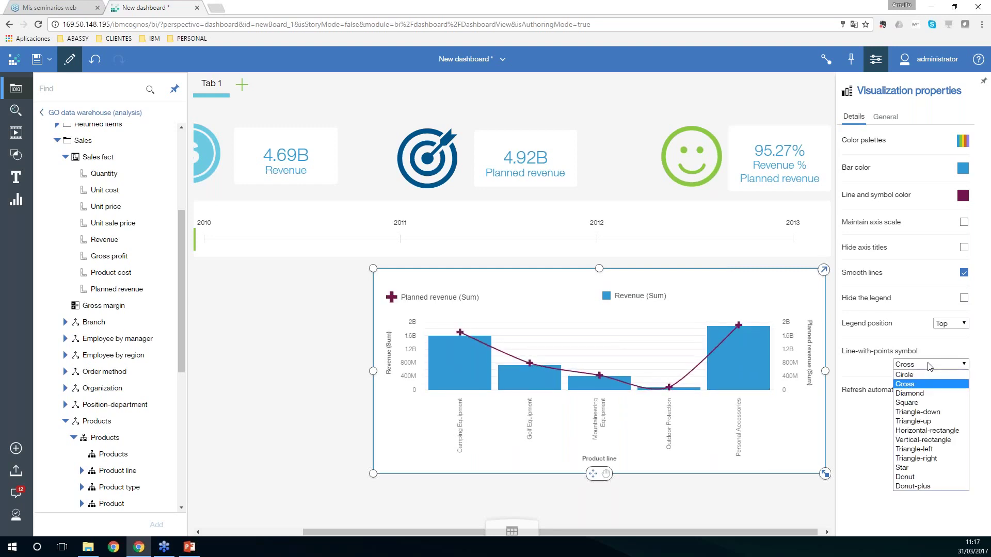
{"action": "left_click", "coordinate": [926, 487]}
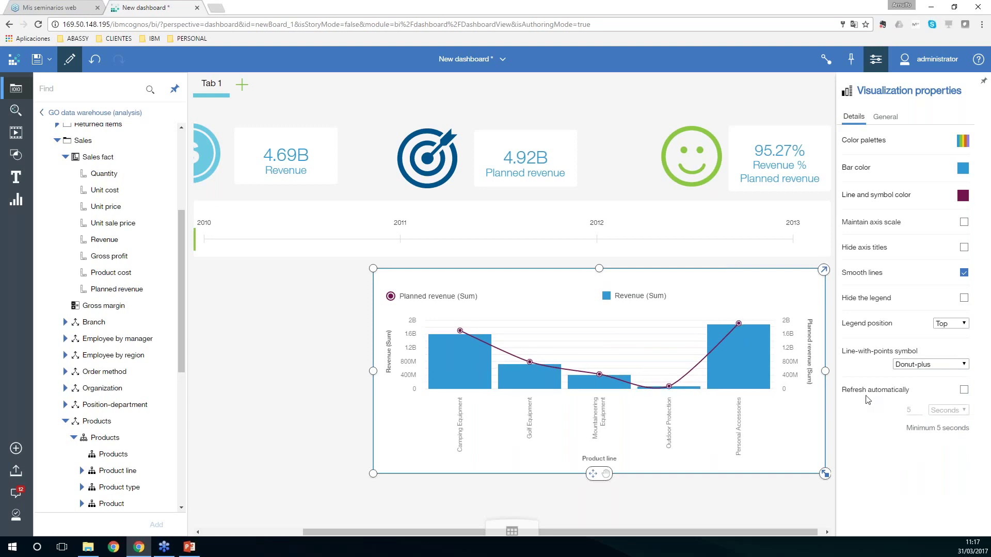
Turn on automatic refresh for the chart, review the available time units, and turn it off again.
{"action": "left_click", "coordinate": [963, 391]}
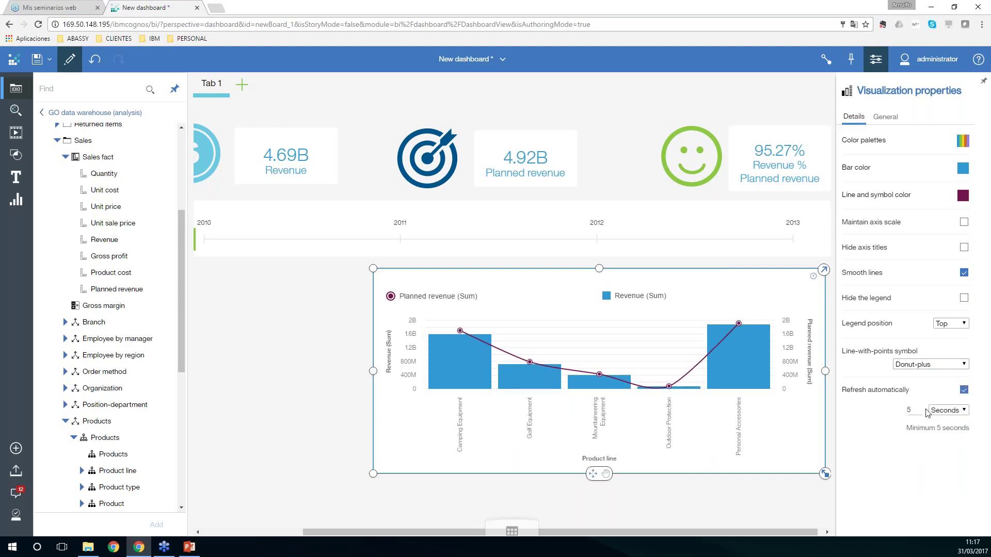
{"action": "left_click", "coordinate": [960, 411]}
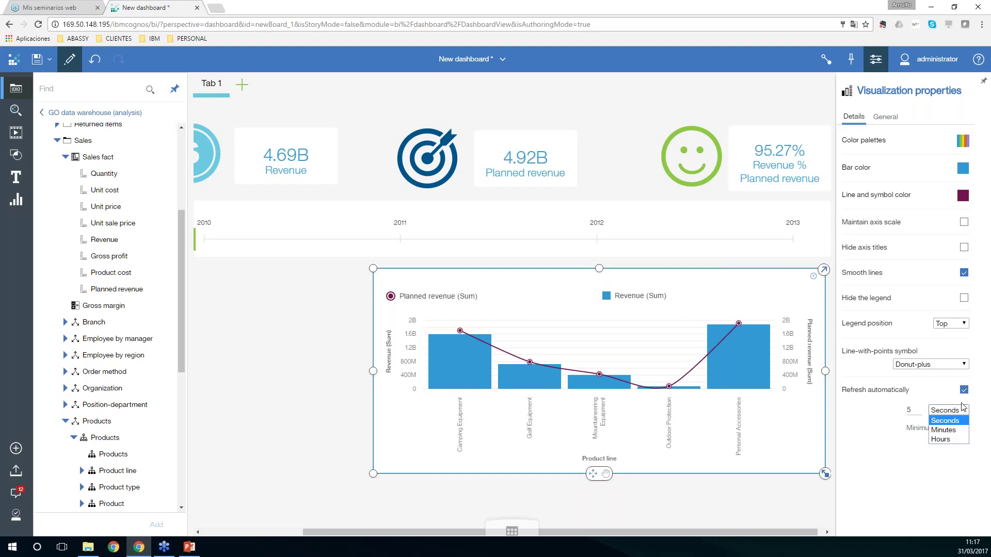
{"action": "left_click", "coordinate": [963, 390]}
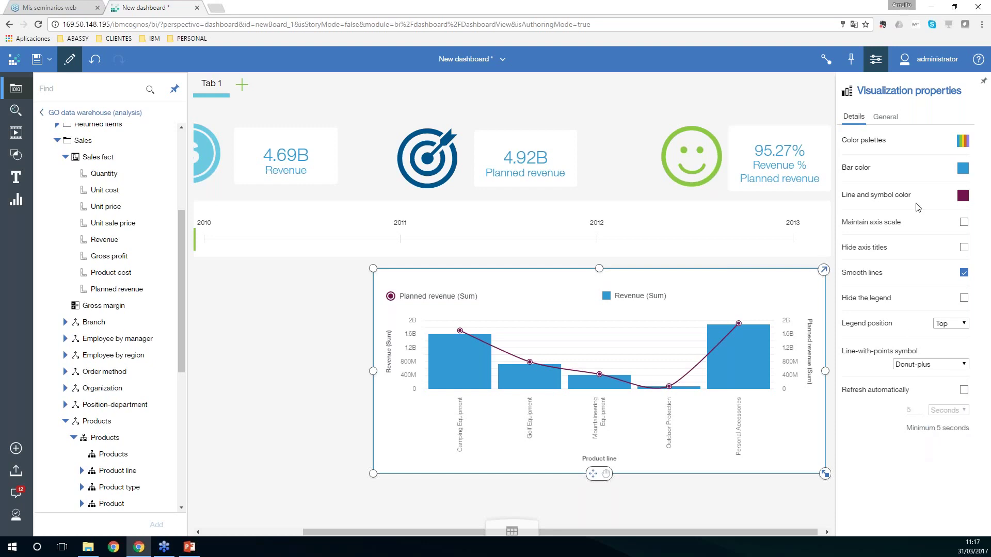
Try the chart's opacity setting, return it to 100%, and close the visualization properties.
{"action": "left_click", "coordinate": [888, 116]}
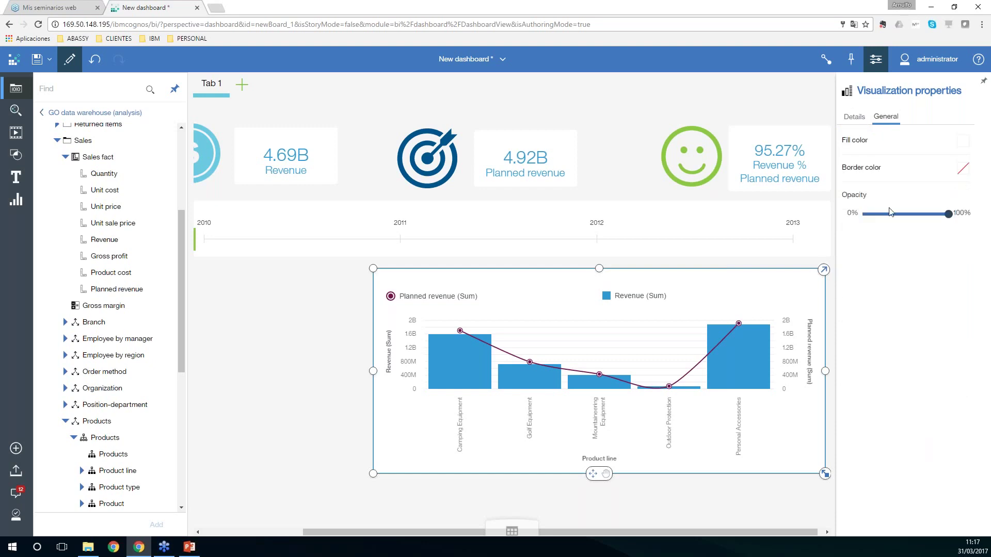
{"action": "mouse_move", "coordinate": [936, 217]}
{"action": "left_mouse_down"}
{"action": "mouse_move", "coordinate": [900, 221]}
{"action": "mouse_move", "coordinate": [954, 219]}
{"action": "left_mouse_up"}
{"action": "left_click", "coordinate": [877, 70]}
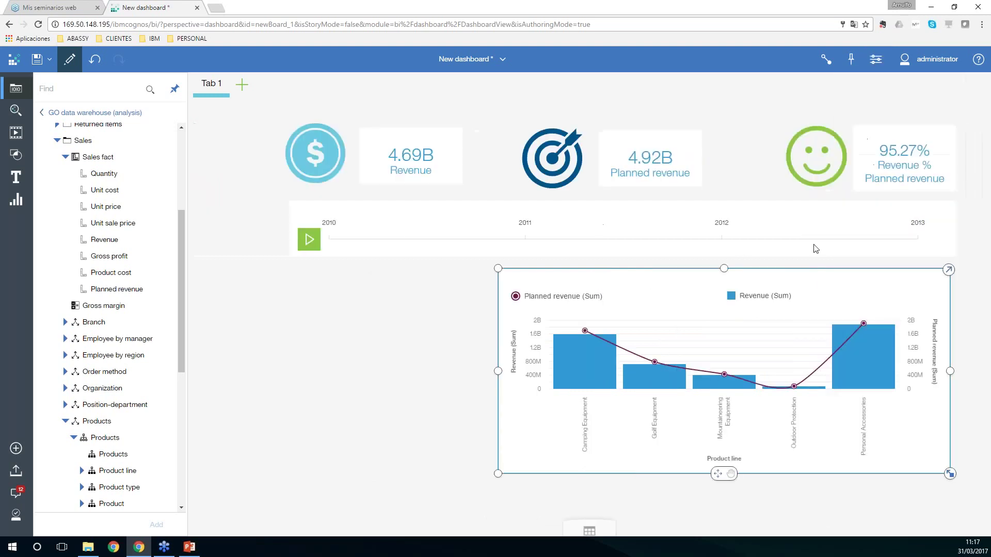
{"action": "left_click", "coordinate": [437, 314]}
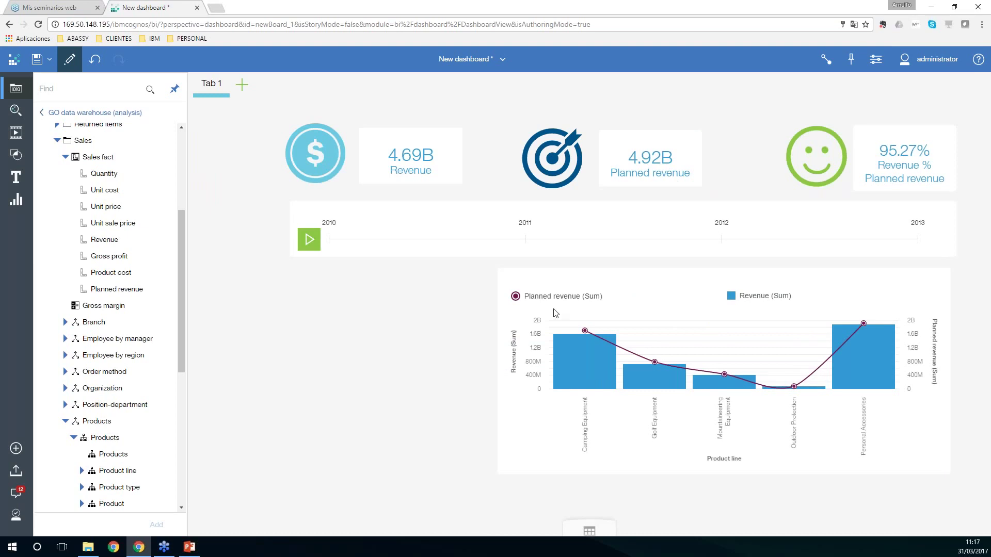
Drill down in the chart through Camping Equipment and Cooking Gear to show revenue by product.
{"action": "mouse_move", "coordinate": [594, 461]}
{"action": "left_click_drag", "start_coordinate": [179, 303], "coordinate": [186, 288]}
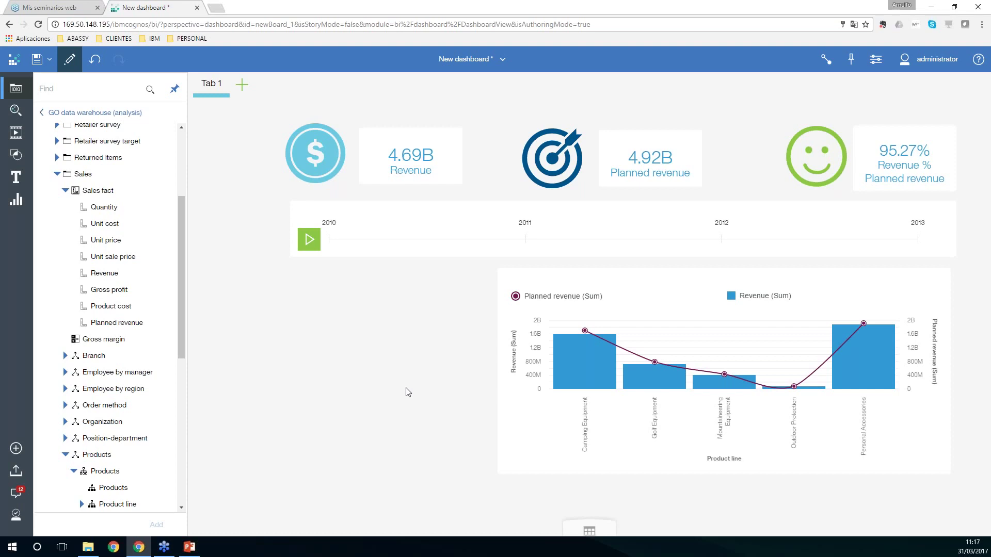
{"action": "left_click", "coordinate": [586, 424]}
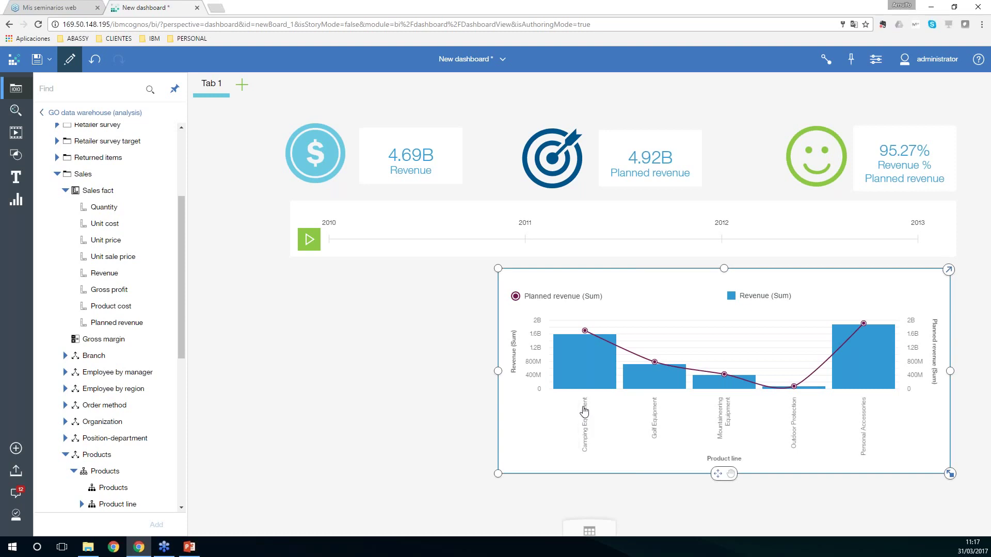
{"action": "left_click", "coordinate": [588, 386]}
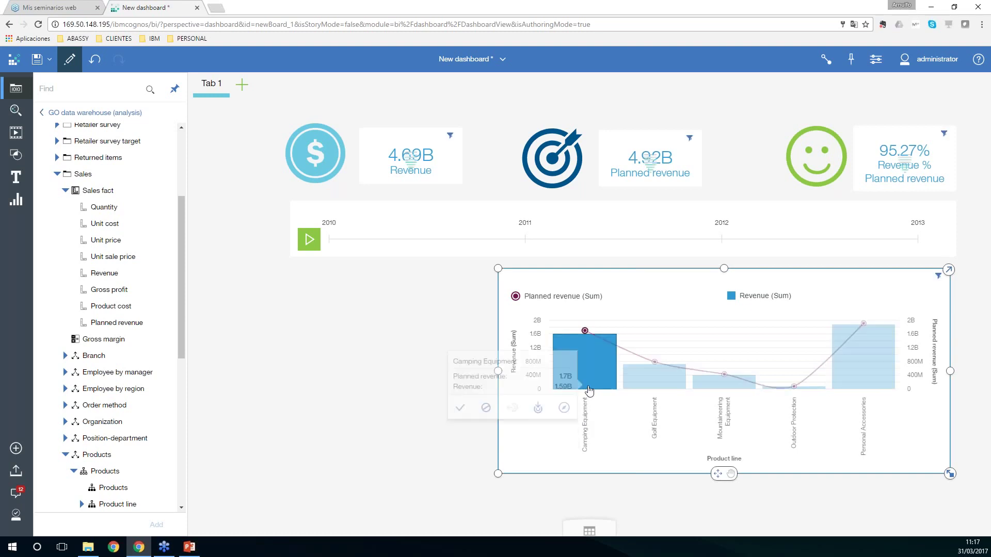
{"action": "left_click", "coordinate": [538, 409]}
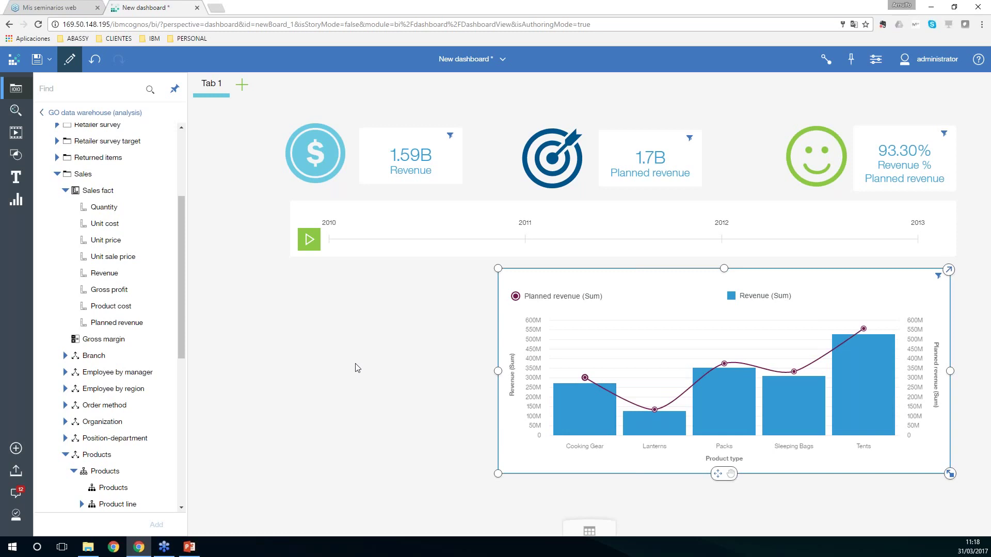
{"action": "left_click", "coordinate": [595, 426]}
{"action": "left_click", "coordinate": [541, 381]}
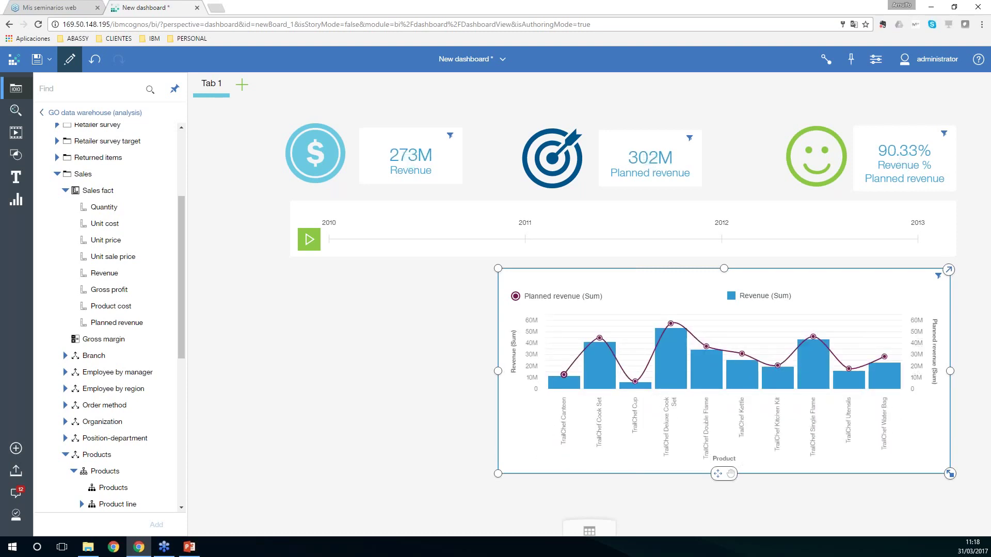
Limit the chart's Product axis to the Top 5 products by Gross margin.
{"action": "left_click", "coordinate": [723, 459]}
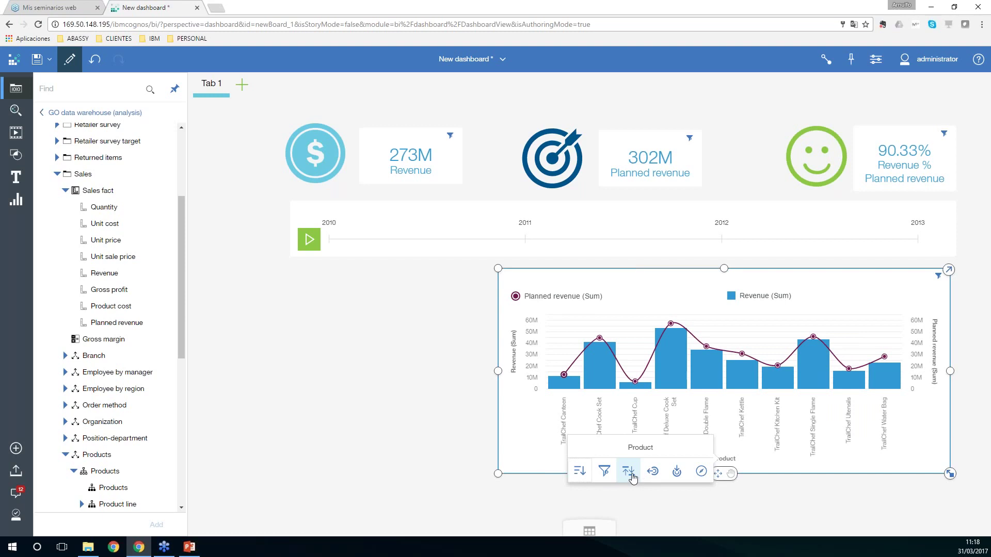
{"action": "left_click", "coordinate": [628, 471]}
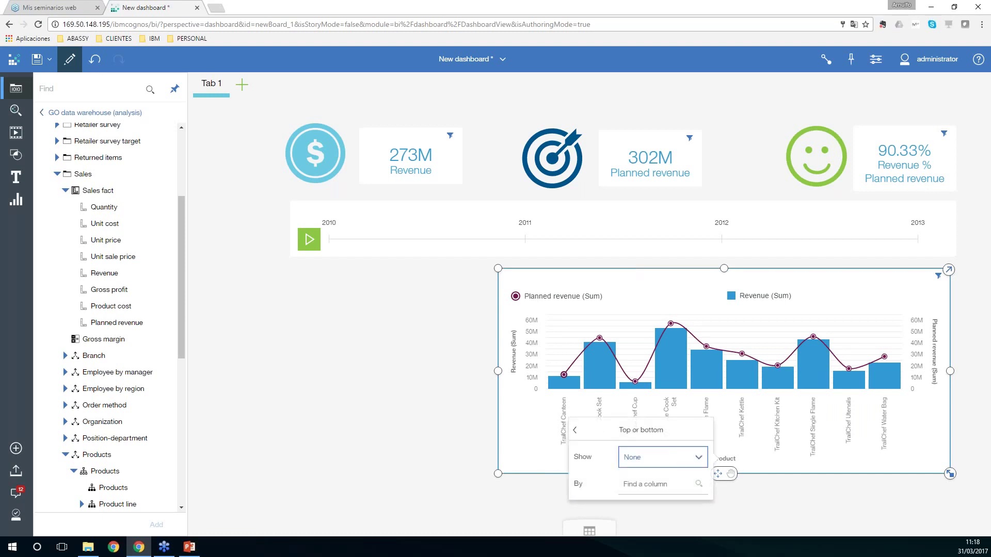
{"action": "left_click", "coordinate": [698, 459]}
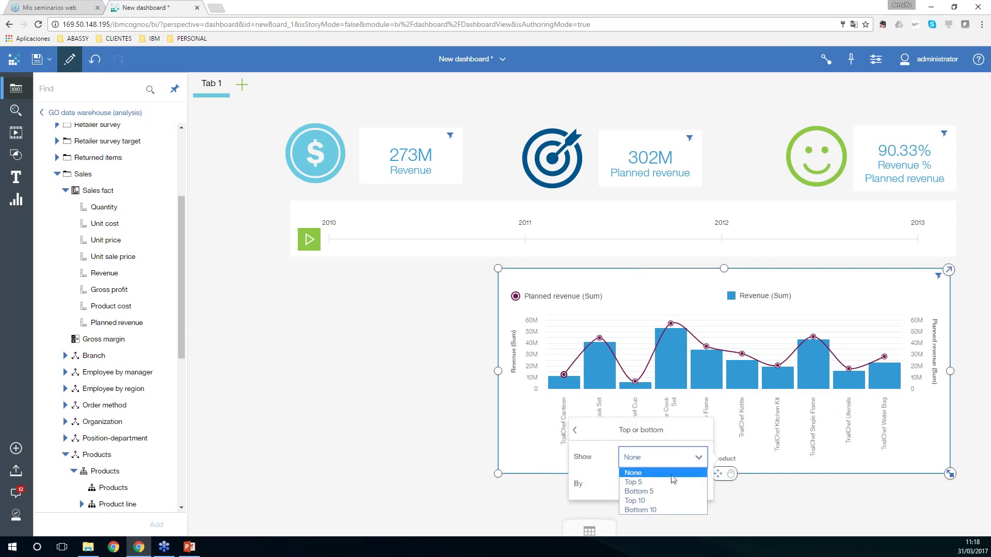
{"action": "left_click", "coordinate": [634, 482]}
{"action": "left_click", "coordinate": [666, 484]}
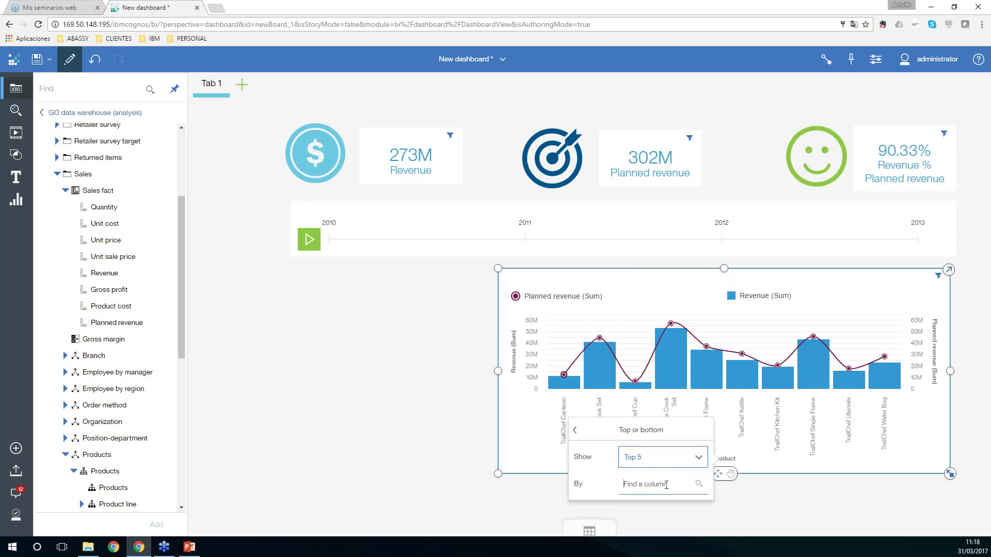
{"action": "type", "text": "groo"}
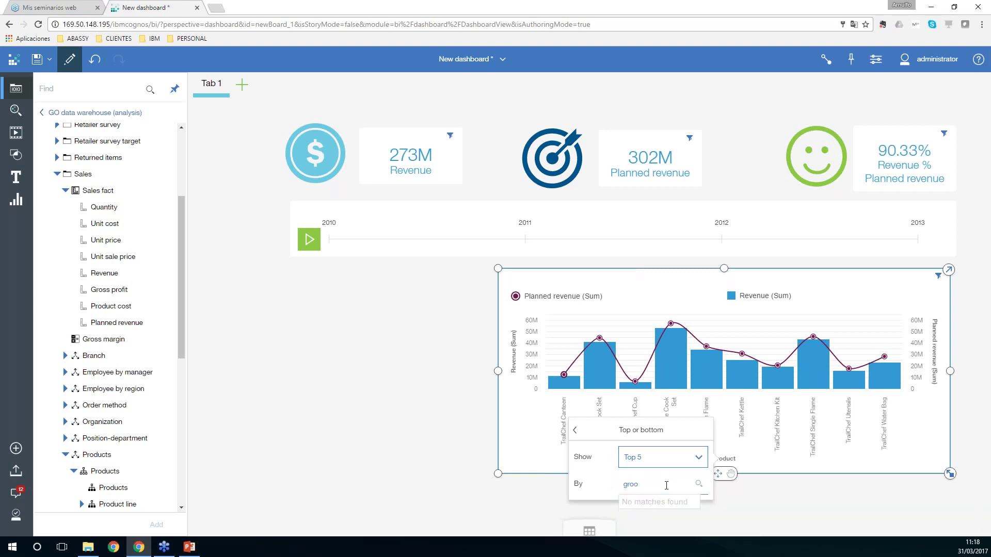
{"action": "key", "text": "BackSpace"}
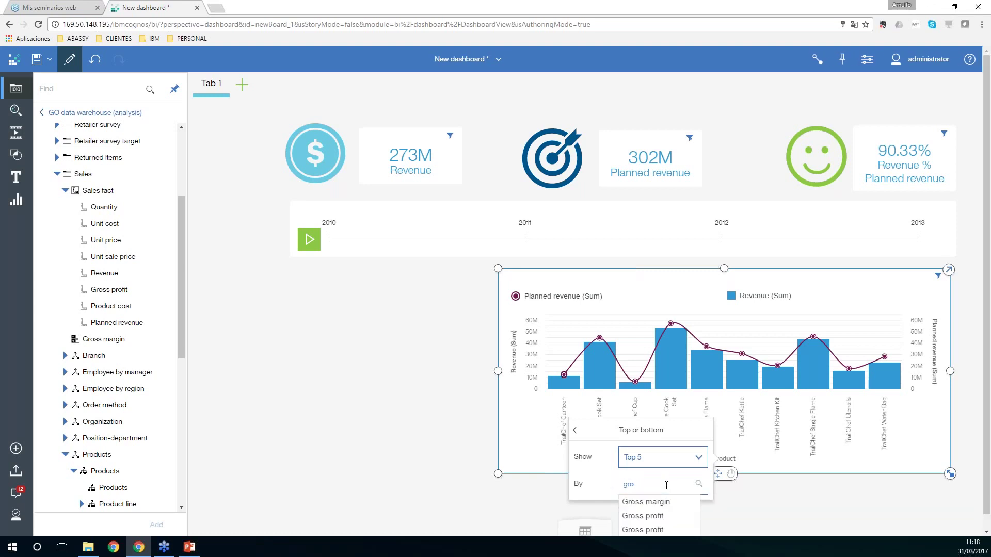
{"action": "left_click", "coordinate": [654, 507]}
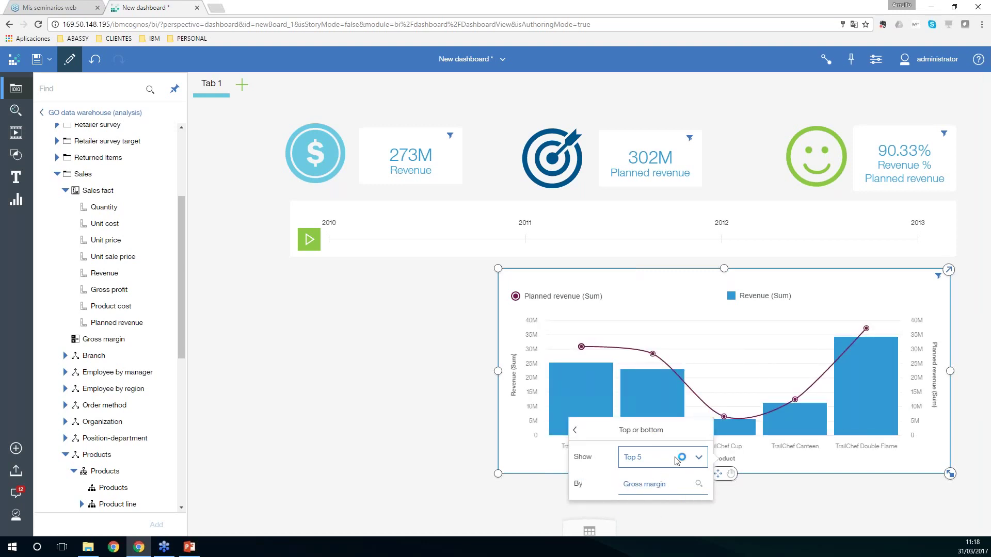
Reset the chart's top or bottom product filter to None.
{"action": "left_click", "coordinate": [698, 456]}
{"action": "left_click", "coordinate": [678, 475]}
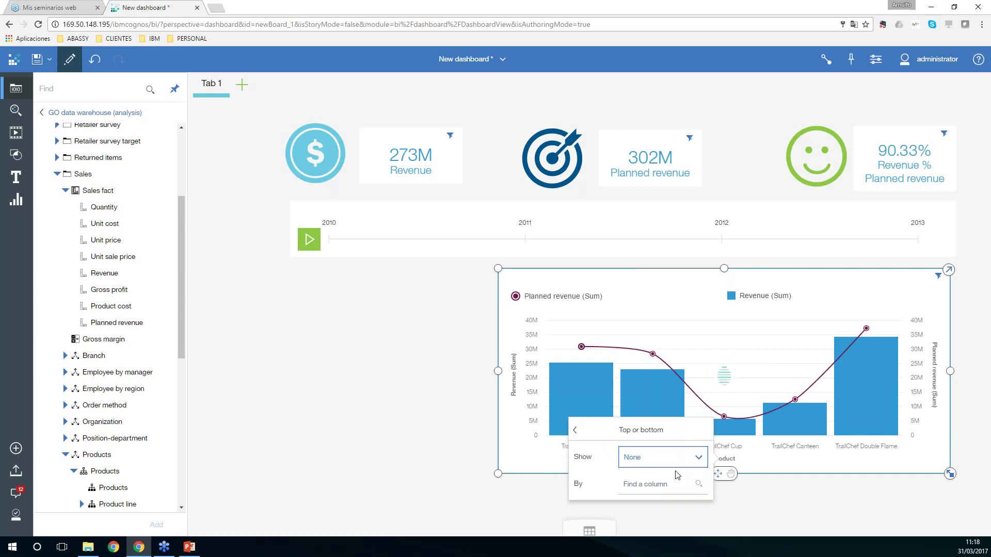
{"action": "left_click", "coordinate": [592, 432]}
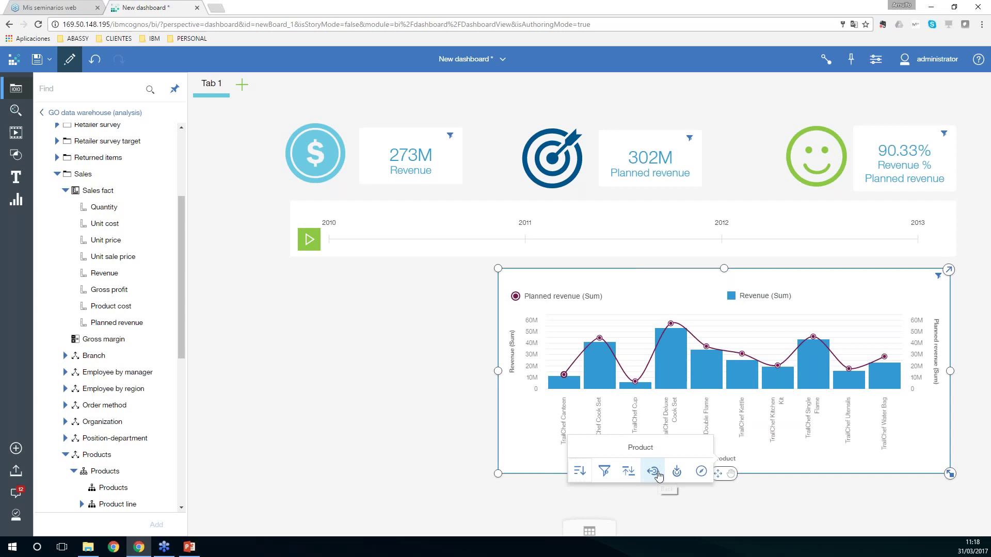
Drill the chart back up through product type to product line and clear the Camping Equipment selection.
{"action": "left_click", "coordinate": [657, 474]}
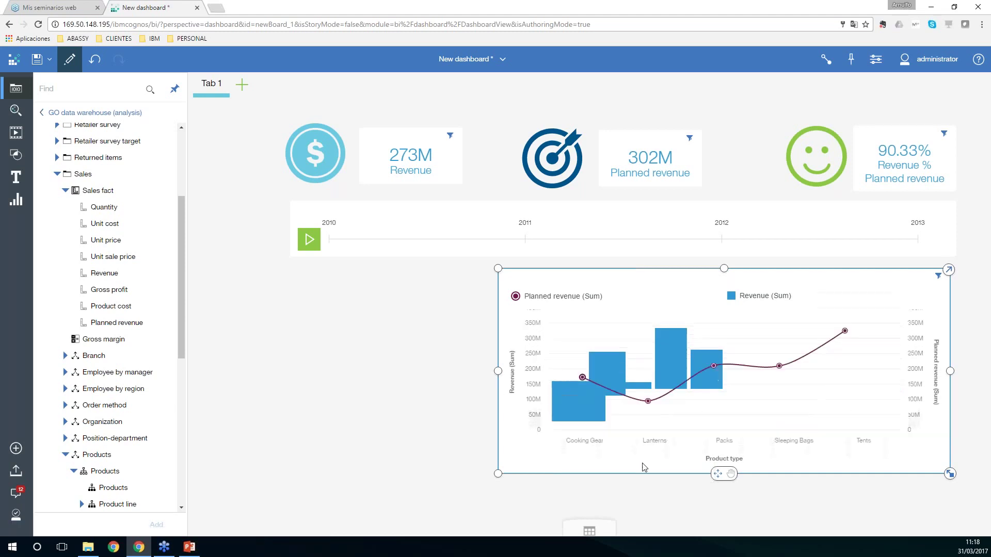
{"action": "left_click", "coordinate": [604, 426]}
{"action": "left_click", "coordinate": [604, 426]}
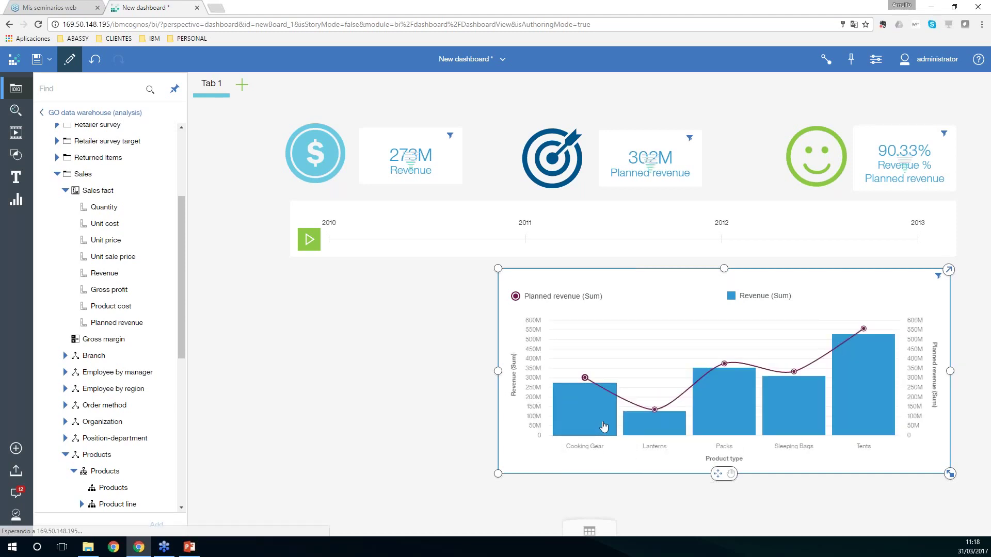
{"action": "left_click", "coordinate": [577, 433]}
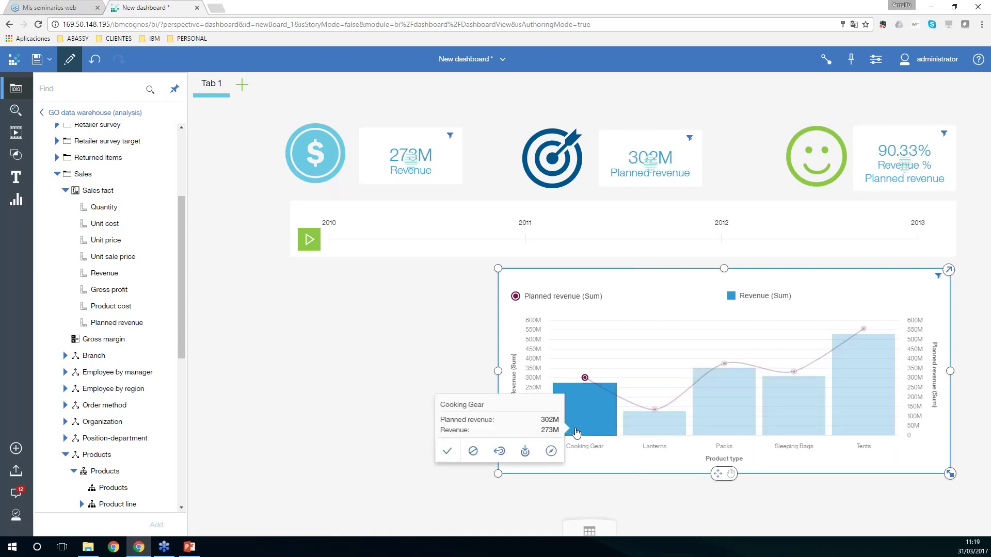
{"action": "left_click", "coordinate": [502, 451]}
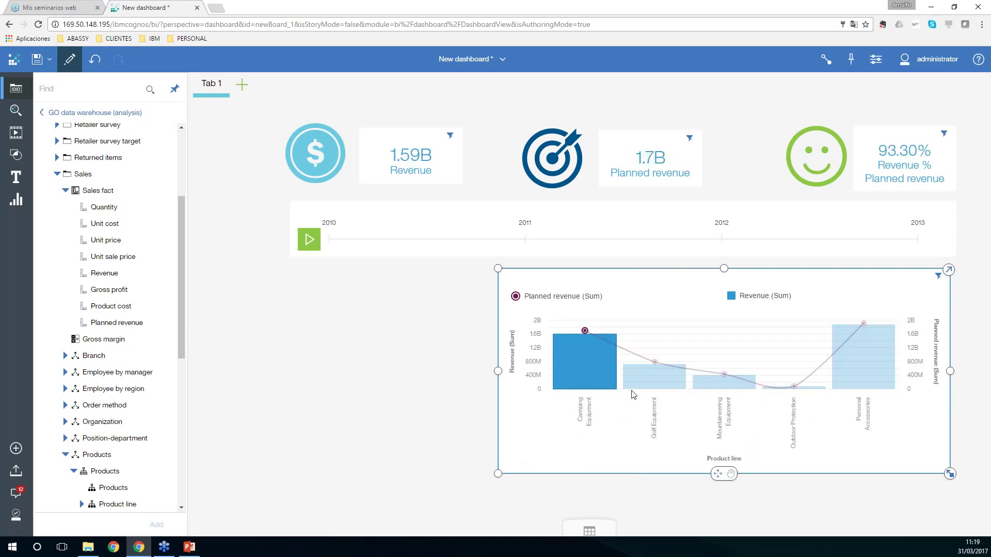
{"action": "left_click", "coordinate": [605, 373]}
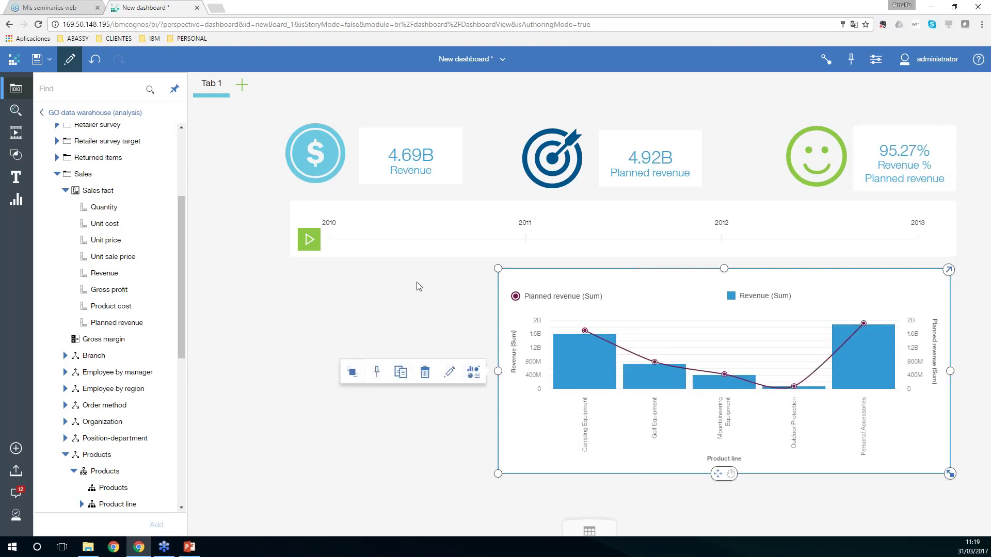
{"action": "left_click", "coordinate": [425, 307]}
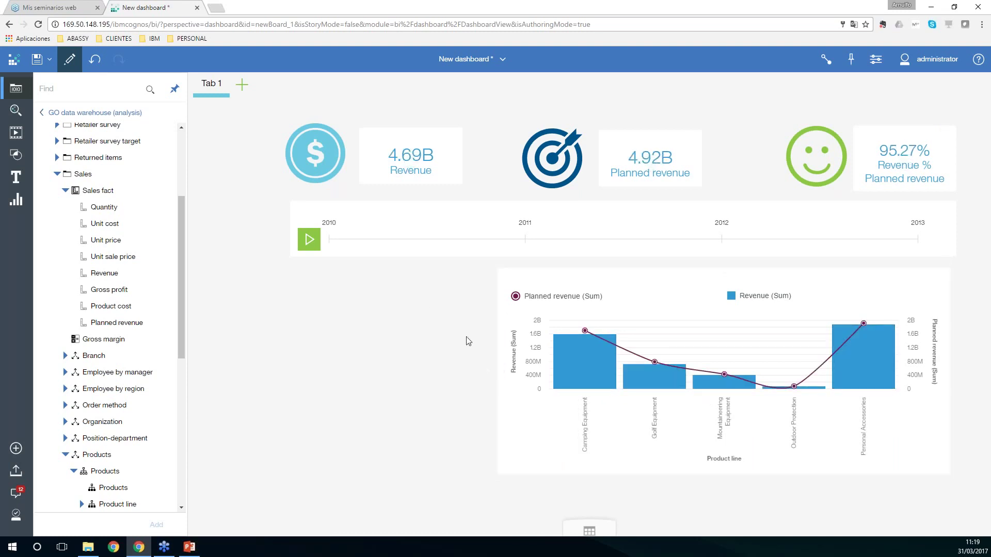
Add Order method type from the Sales data as a list below the year data player.
{"action": "left_click", "coordinate": [64, 405]}
{"action": "scroll", "coordinate": [179, 317], "scroll_direction": "down", "scroll_amount": 3}
{"action": "left_click", "coordinate": [74, 309]}
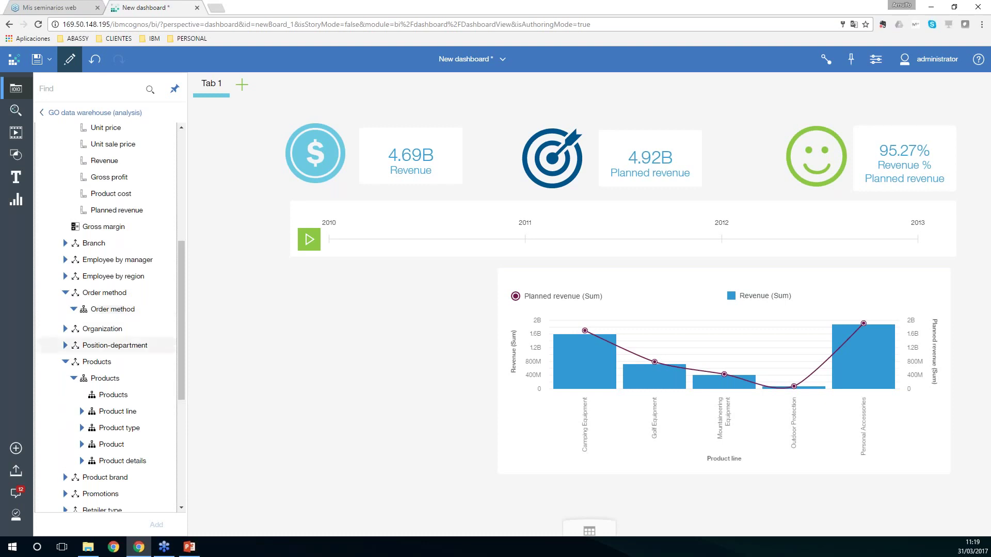
{"action": "left_click_drag", "start_coordinate": [124, 348], "coordinate": [355, 269]}
Resize the order method list to line up with the data player and chart, and widen the chart towards the list.
{"action": "left_click_drag", "start_coordinate": [299, 362], "coordinate": [290, 362]}
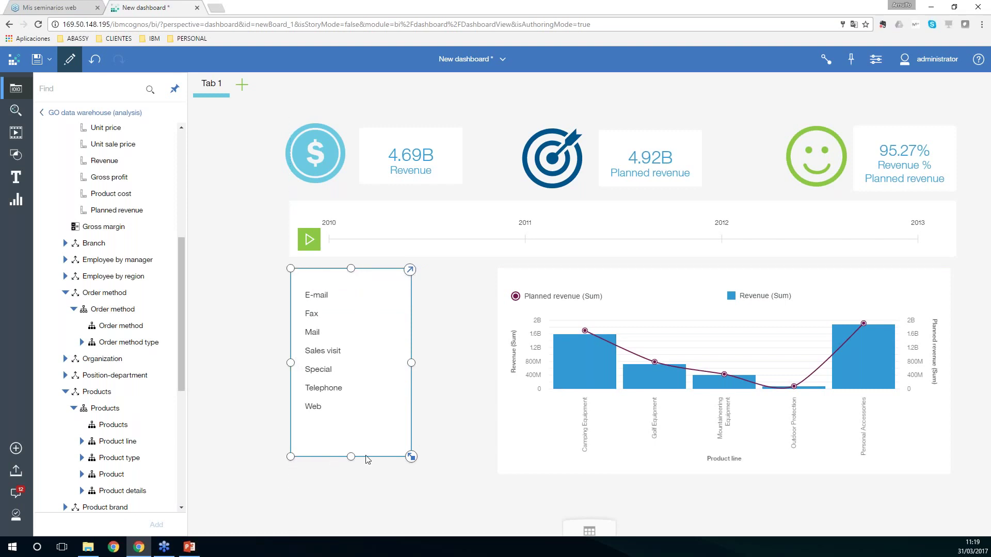
{"action": "left_click_drag", "start_coordinate": [351, 457], "coordinate": [354, 473]}
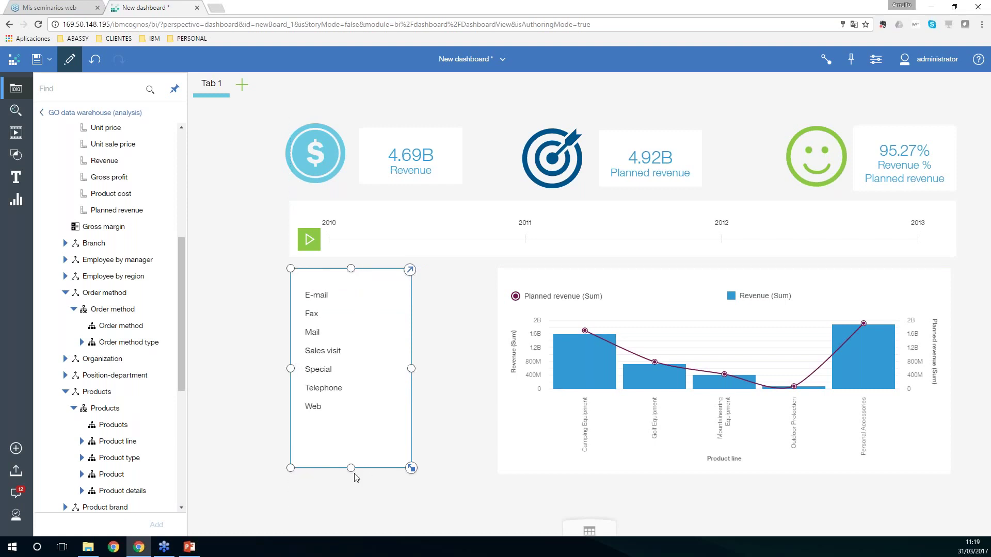
{"action": "left_click", "coordinate": [502, 402]}
{"action": "left_click_drag", "start_coordinate": [497, 371], "coordinate": [439, 370]}
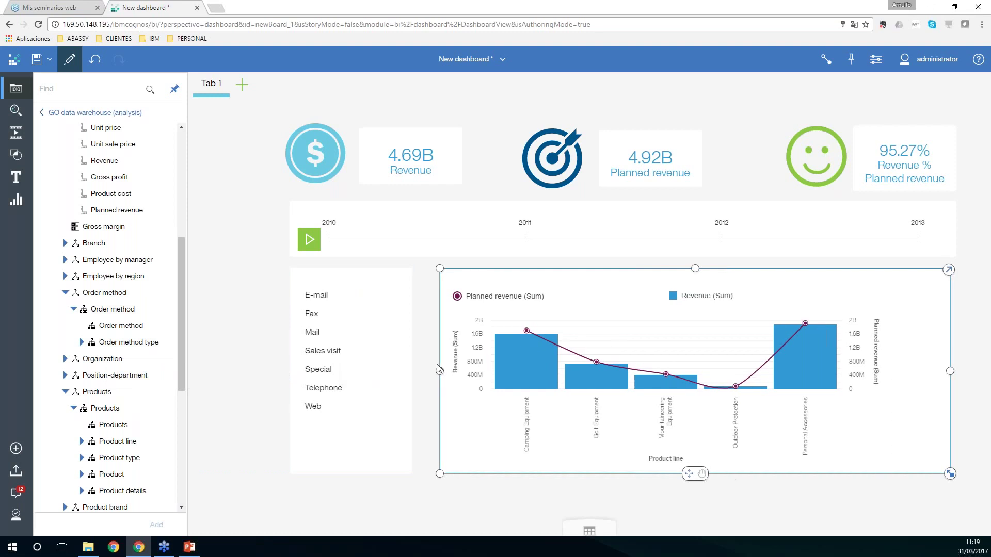
Try filtering the dashboard by E-mail, by Fax, and by Fax plus Mail, and clear the order method selection.
{"action": "left_click", "coordinate": [329, 300]}
{"action": "left_click", "coordinate": [331, 297]}
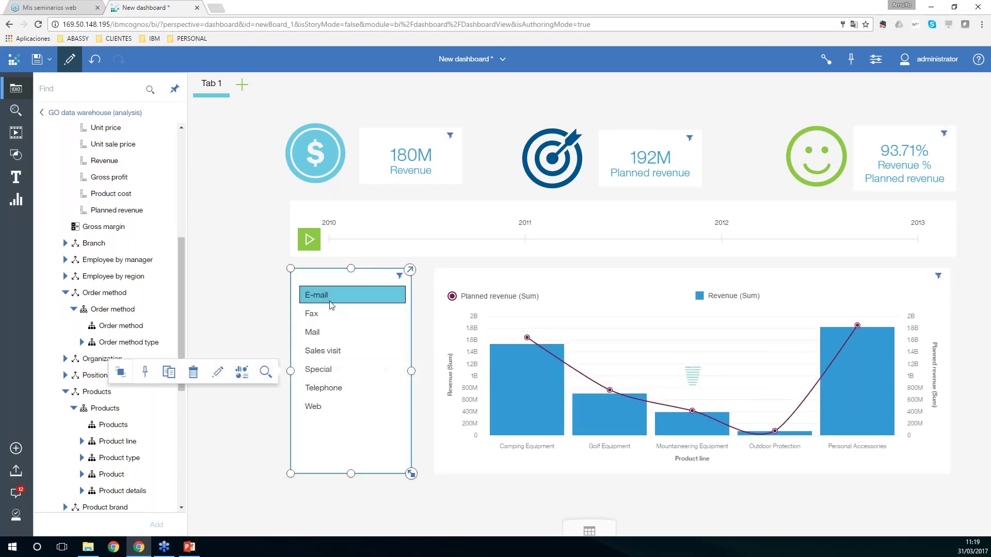
{"action": "left_click", "coordinate": [327, 320]}
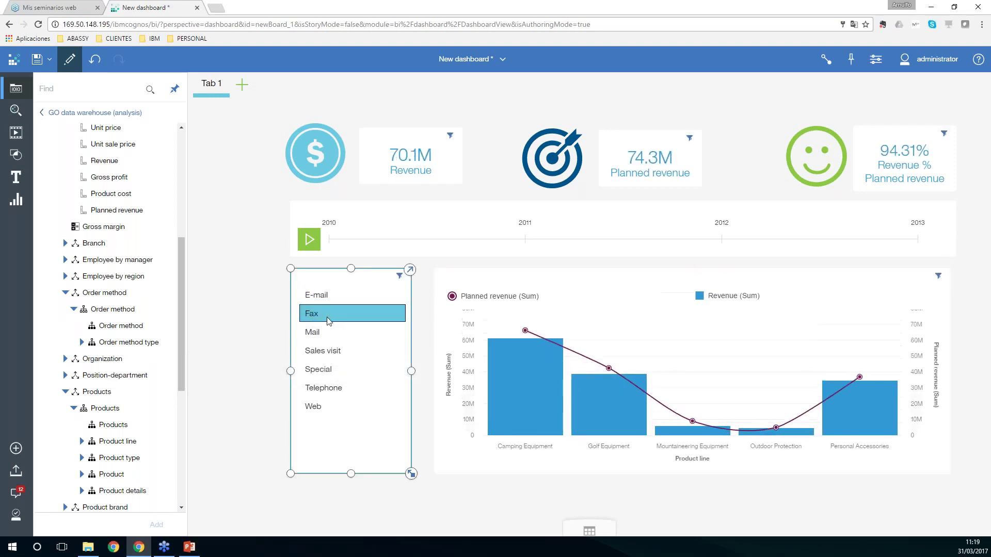
{"action": "left_click", "coordinate": [327, 330], "text": "ctrl"}
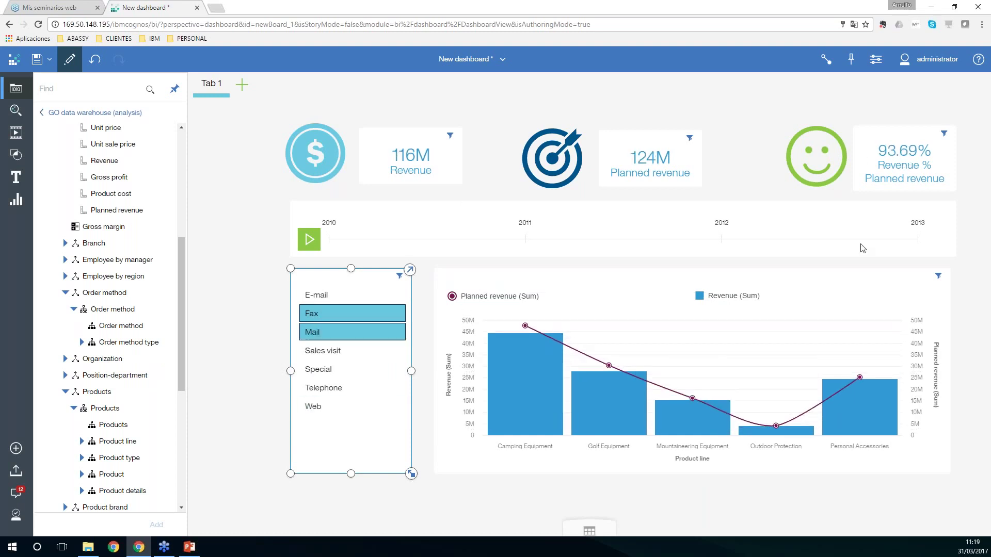
{"action": "left_click", "coordinate": [348, 313]}
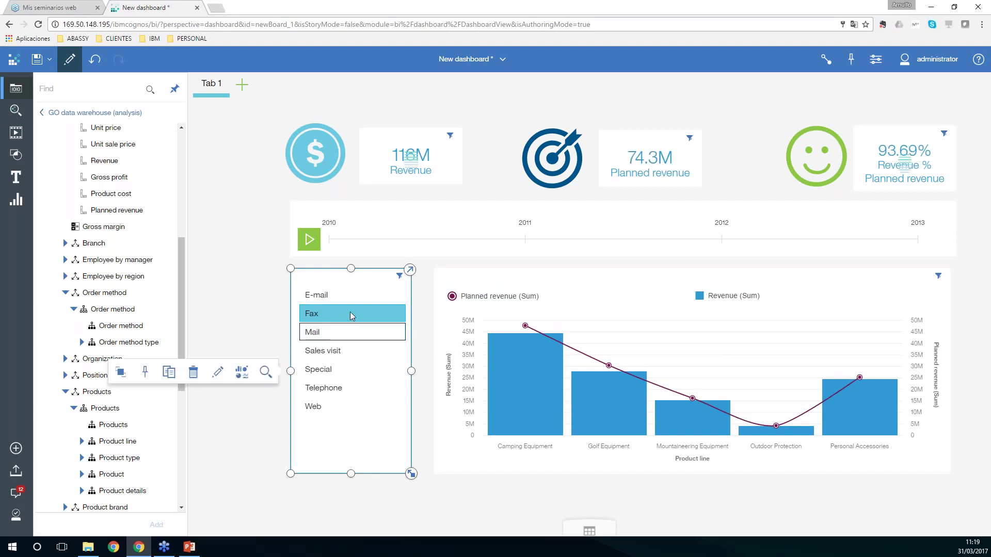
{"action": "left_click", "coordinate": [350, 312]}
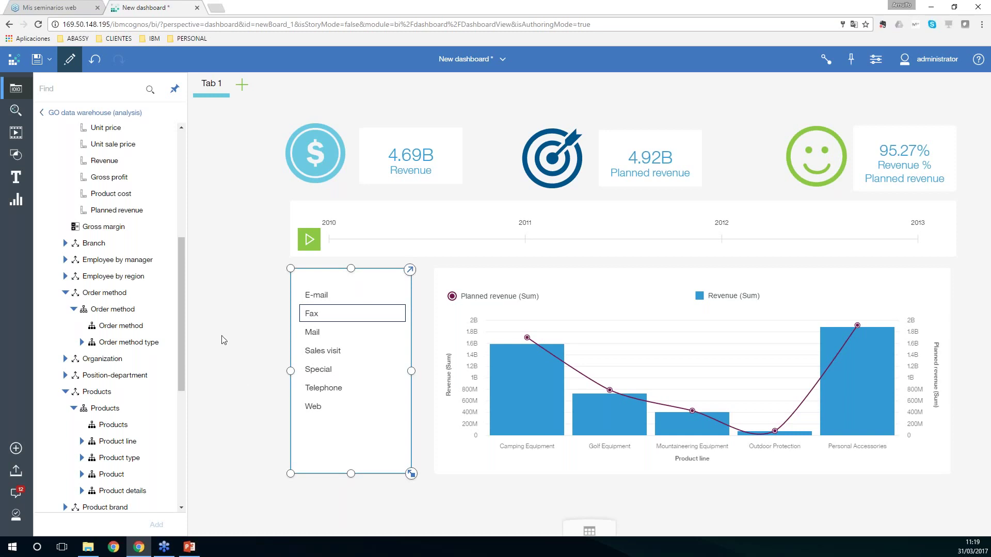
{"action": "left_click", "coordinate": [238, 201]}
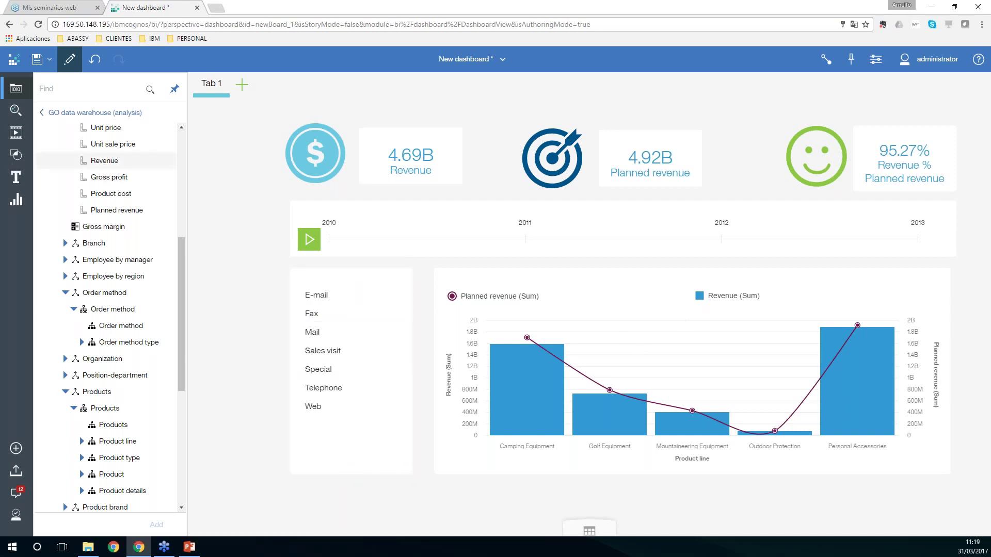
Generate a map visualization from the search "revenue by retailer" using Sample data module and add it to the dashboard.
{"action": "left_click", "coordinate": [15, 110]}
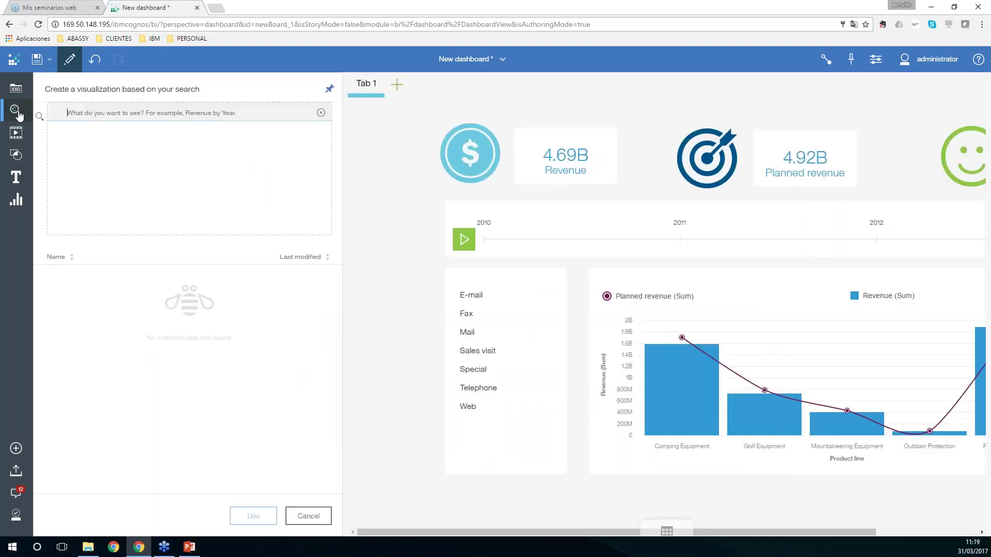
{"action": "type", "text": "r"}
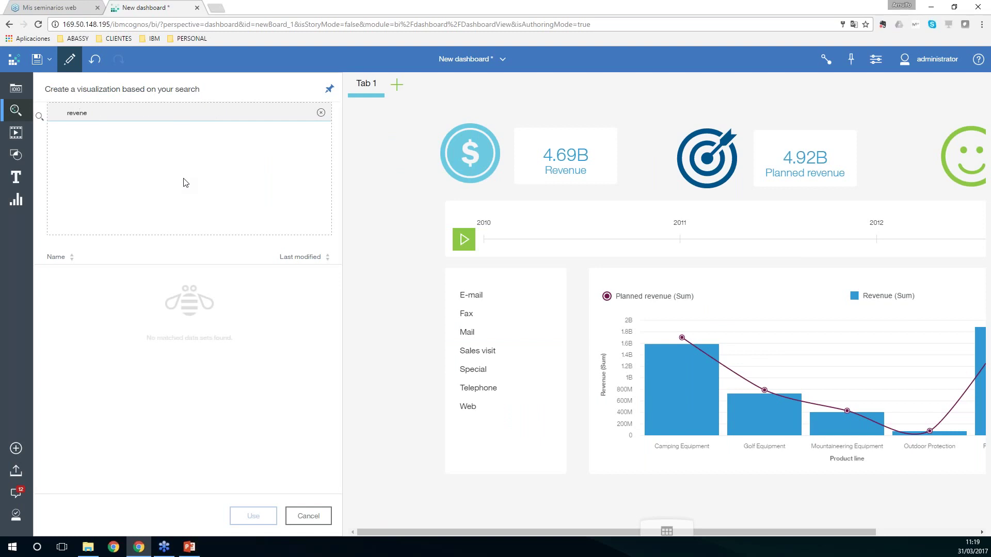
{"action": "type", "text": "evenue by retailer"}
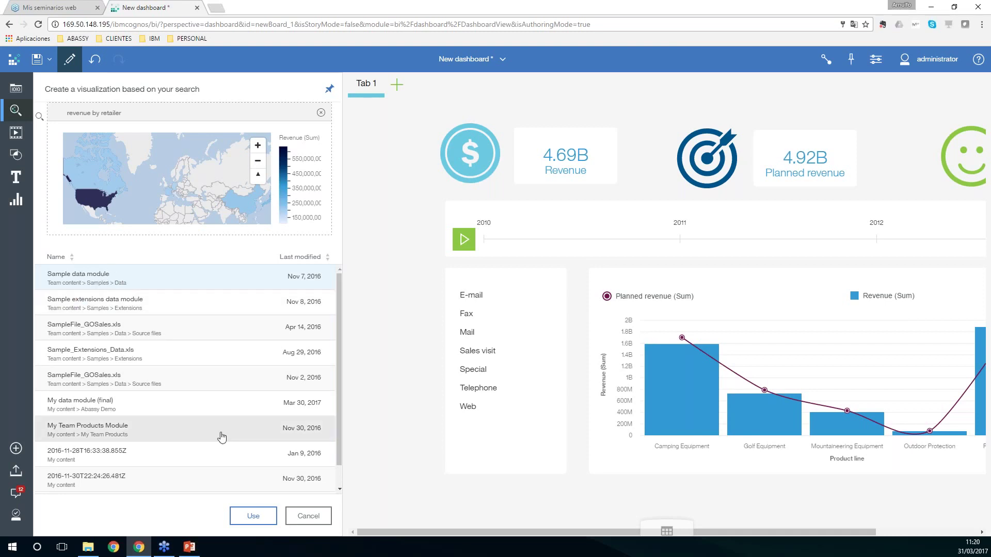
{"action": "left_click", "coordinate": [253, 516]}
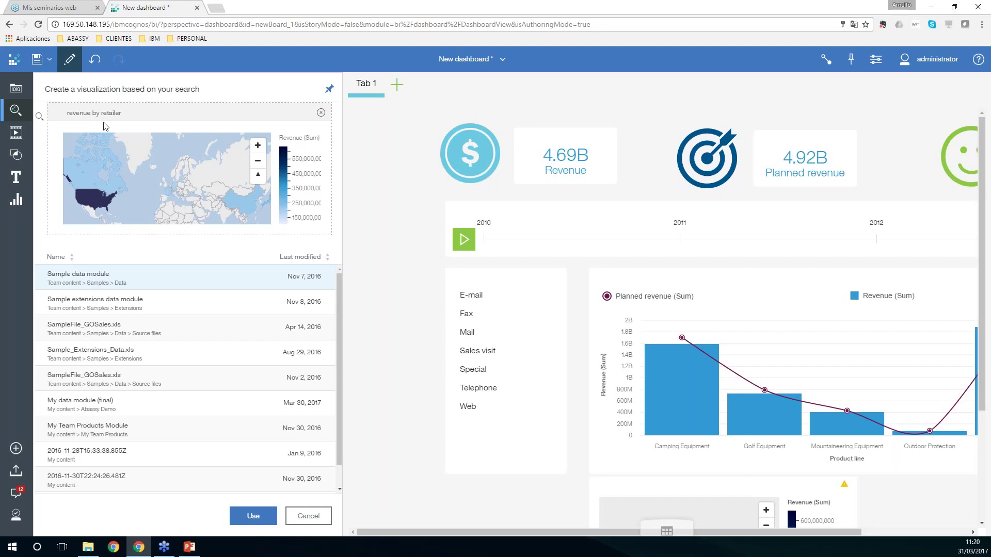
{"action": "left_click", "coordinate": [15, 111]}
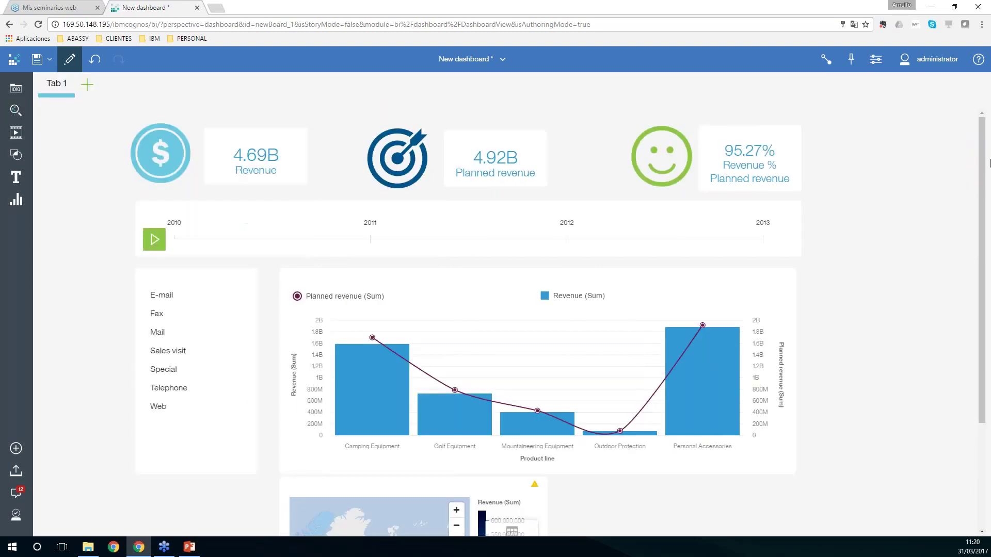
Move the revenue map beneath the order method list, aligned with its left edge, and widen it to show the whole world.
{"action": "left_click_drag", "start_coordinate": [983, 130], "coordinate": [983, 234]}
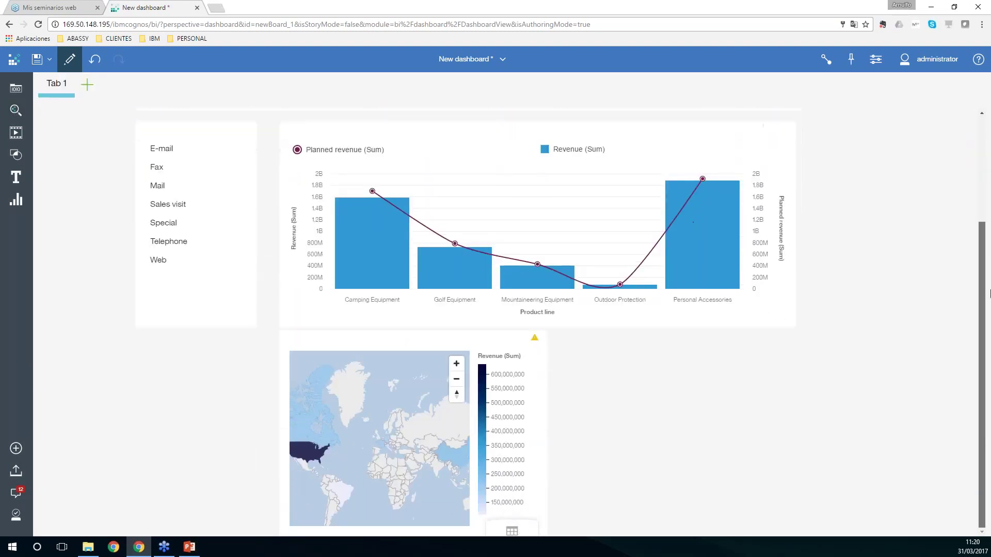
{"action": "left_click_drag", "start_coordinate": [334, 345], "coordinate": [180, 367]}
{"action": "left_click_drag", "start_coordinate": [403, 432], "coordinate": [516, 433]}
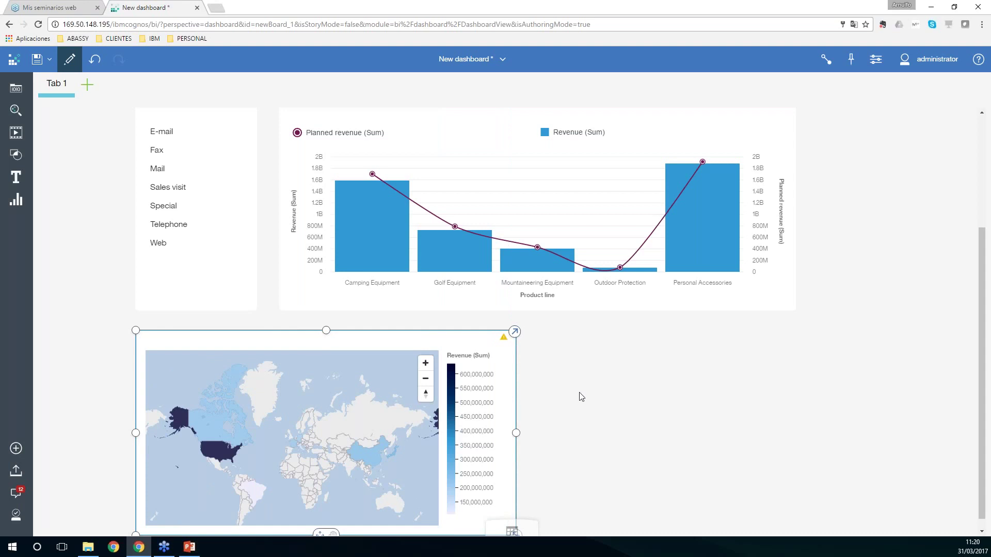
Expand the revenue map and examine it up close around Spain and Portugal.
{"action": "left_click", "coordinate": [515, 332]}
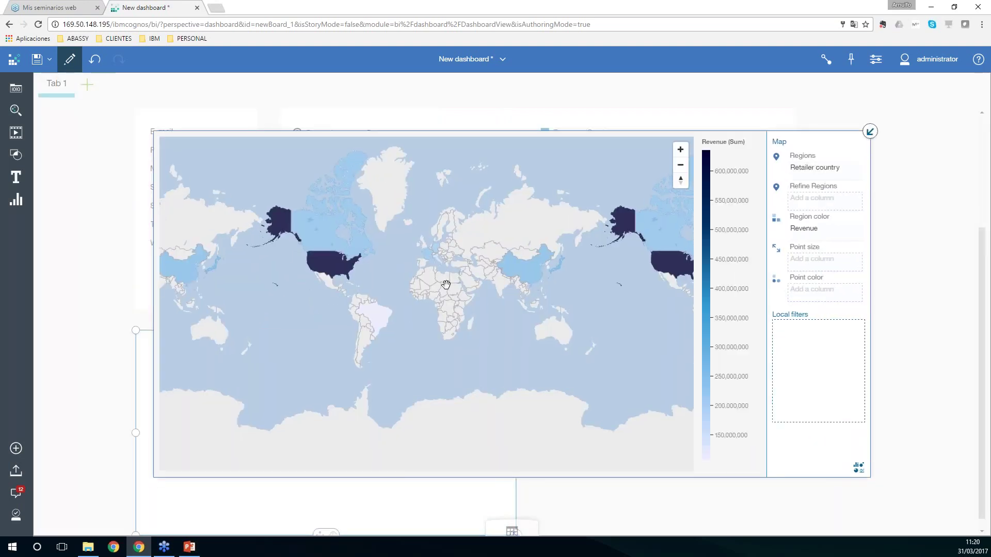
{"action": "scroll", "coordinate": [446, 284], "scroll_direction": "up", "scroll_amount": 3}
{"action": "scroll", "coordinate": [481, 307], "scroll_direction": "up", "scroll_amount": 2}
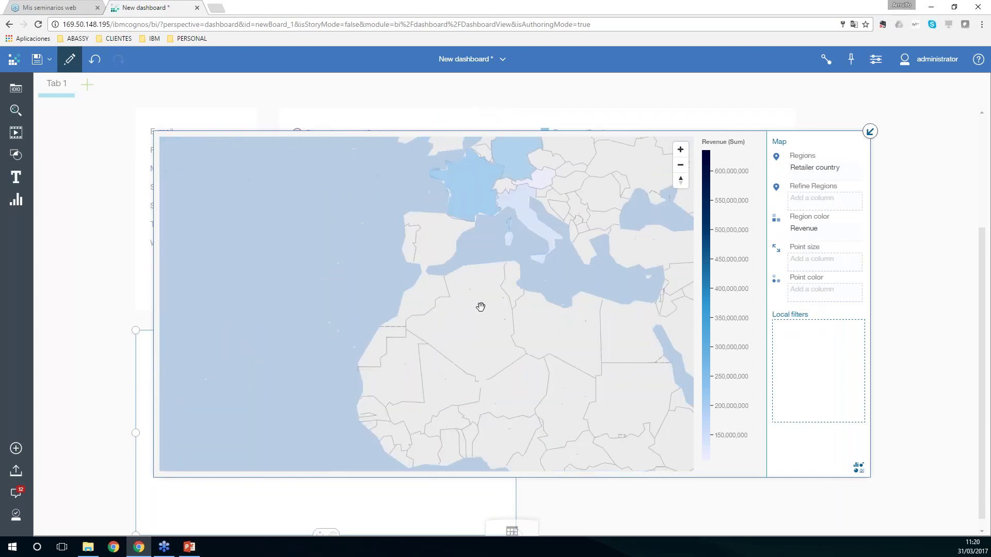
{"action": "scroll", "coordinate": [480, 307], "scroll_direction": "up", "scroll_amount": 3}
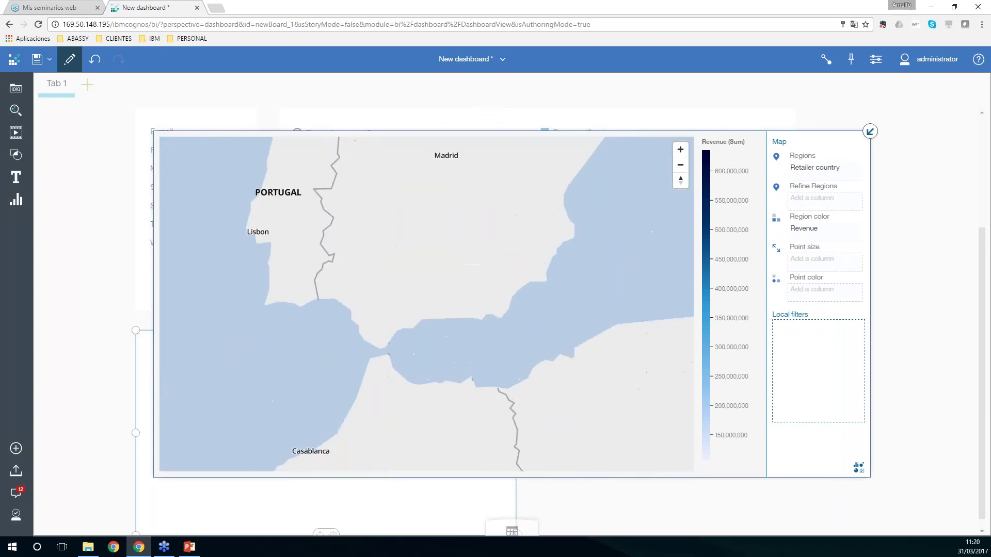
Examine the expanded revenue map around Madrid down to street level in Pozuelo de Alarcón.
{"action": "scroll", "coordinate": [470, 320], "scroll_direction": "up", "scroll_amount": 2}
{"action": "left_click_drag", "start_coordinate": [477, 202], "coordinate": [508, 323]}
{"action": "scroll", "coordinate": [509, 305], "scroll_direction": "up", "scroll_amount": 3}
{"action": "left_click_drag", "start_coordinate": [413, 255], "coordinate": [614, 317]}
{"action": "scroll", "coordinate": [542, 296], "scroll_direction": "up", "scroll_amount": 2}
{"action": "scroll", "coordinate": [614, 317], "scroll_direction": "up", "scroll_amount": 2}
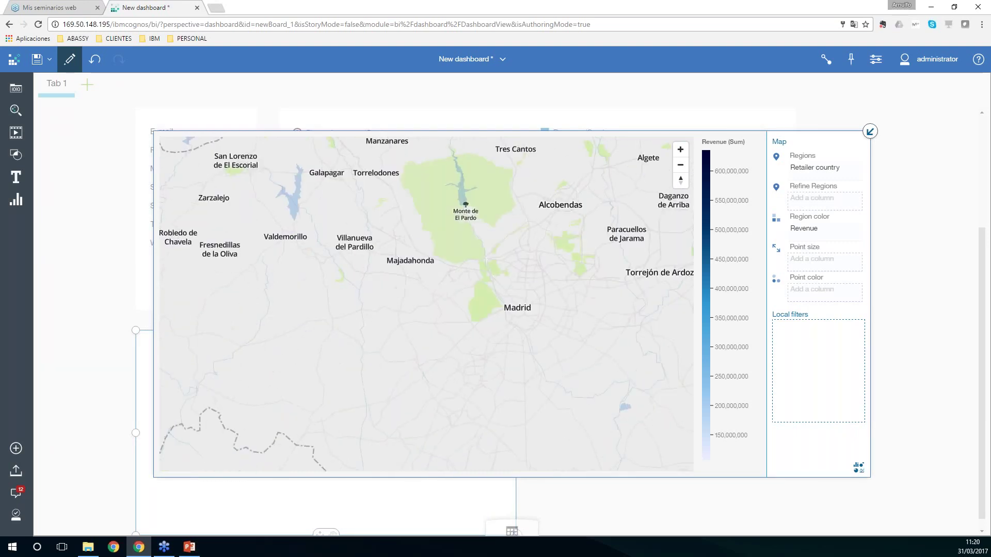
{"action": "scroll", "coordinate": [526, 293], "scroll_direction": "up", "scroll_amount": 1}
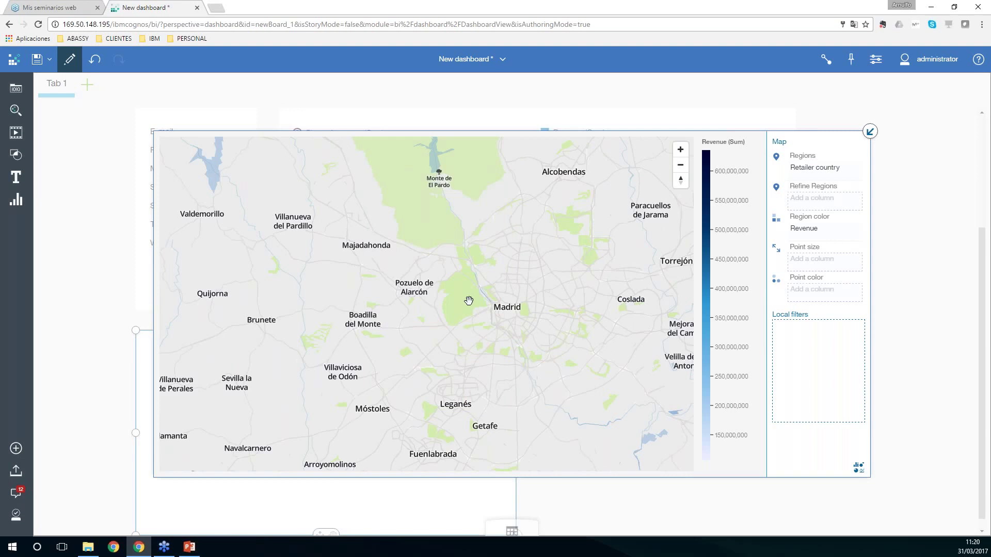
{"action": "scroll", "coordinate": [466, 294], "scroll_direction": "up", "scroll_amount": 1}
{"action": "left_click_drag", "start_coordinate": [467, 294], "coordinate": [531, 287]}
{"action": "scroll", "coordinate": [487, 294], "scroll_direction": "up", "scroll_amount": 2}
{"action": "scroll", "coordinate": [531, 288], "scroll_direction": "up", "scroll_amount": 2}
{"action": "scroll", "coordinate": [523, 279], "scroll_direction": "up", "scroll_amount": 3}
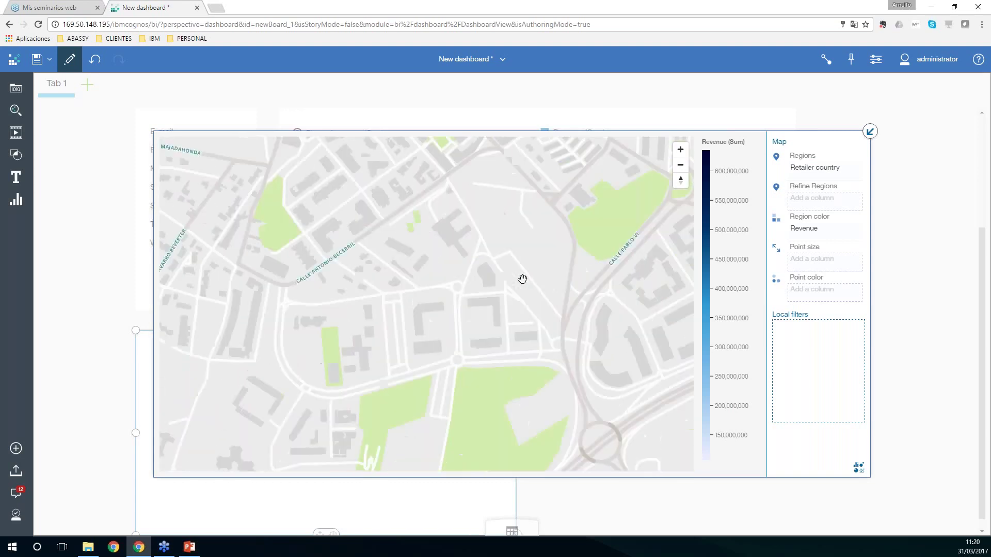
{"action": "left_click_drag", "start_coordinate": [443, 239], "coordinate": [457, 409]}
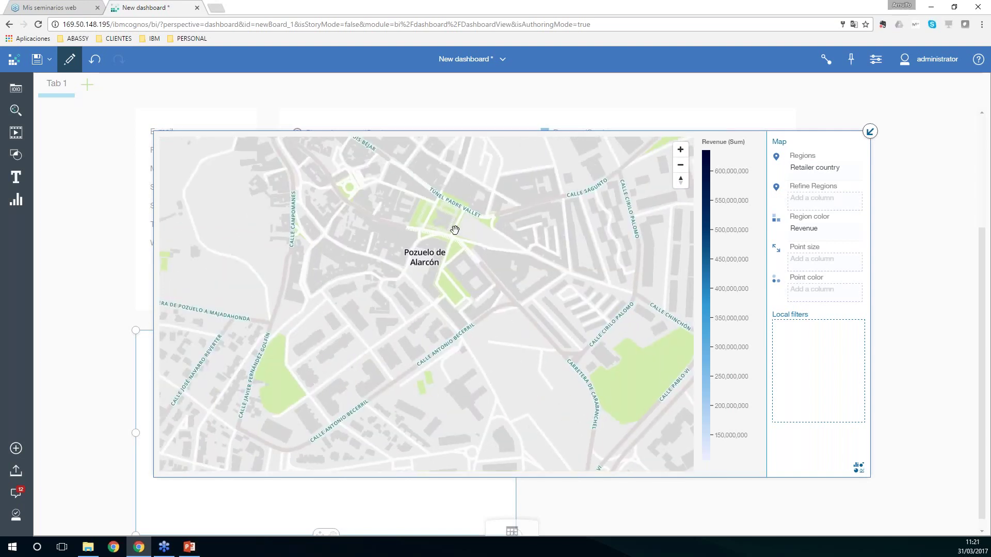
Return the expanded revenue map to the whole-world view and collapse it back into the dashboard.
{"action": "scroll", "coordinate": [467, 235], "scroll_direction": "down", "scroll_amount": 1}
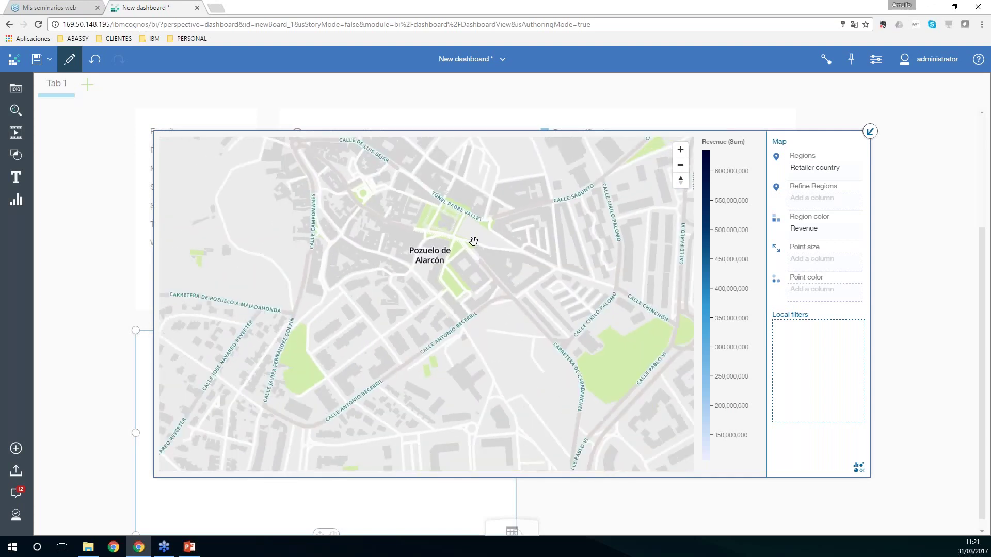
{"action": "scroll", "coordinate": [472, 238], "scroll_direction": "down", "scroll_amount": 1}
{"action": "scroll", "coordinate": [473, 240], "scroll_direction": "down", "scroll_amount": 3}
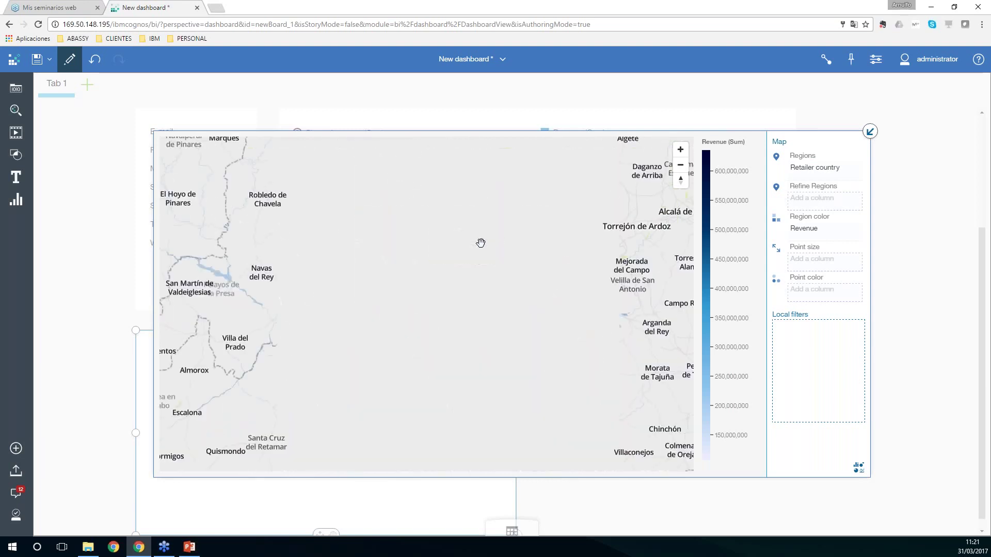
{"action": "scroll", "coordinate": [482, 244], "scroll_direction": "down", "scroll_amount": 2}
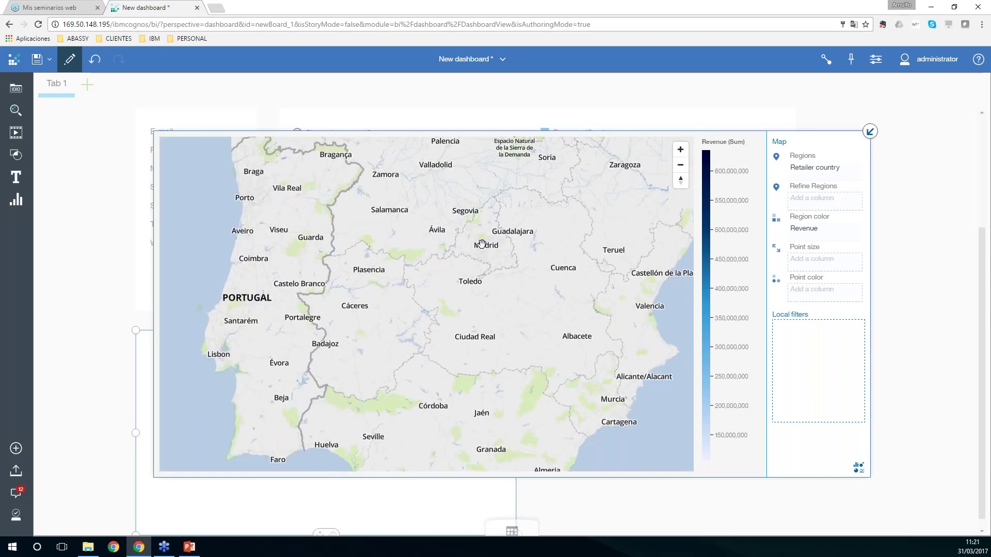
{"action": "scroll", "coordinate": [482, 244], "scroll_direction": "down", "scroll_amount": 4}
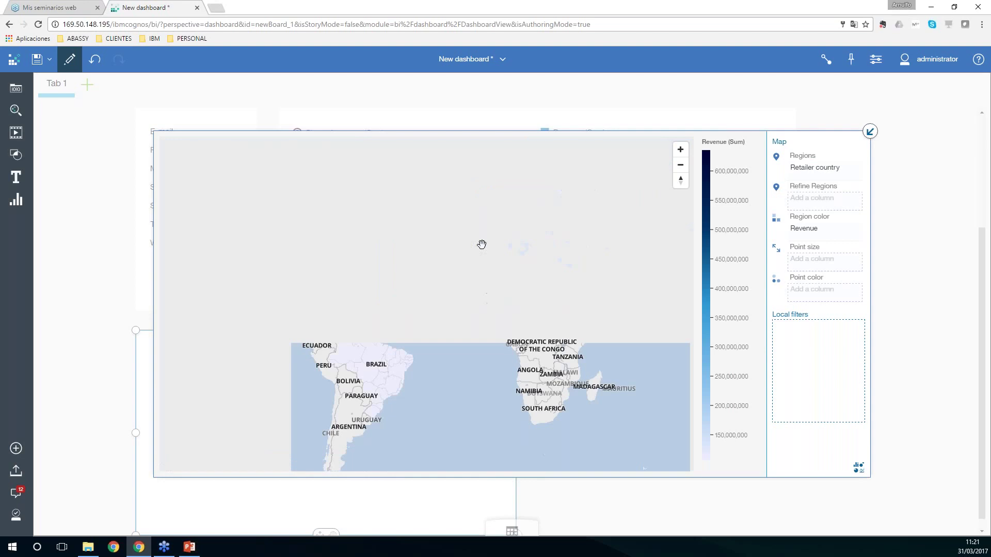
{"action": "scroll", "coordinate": [482, 244], "scroll_direction": "down", "scroll_amount": 1}
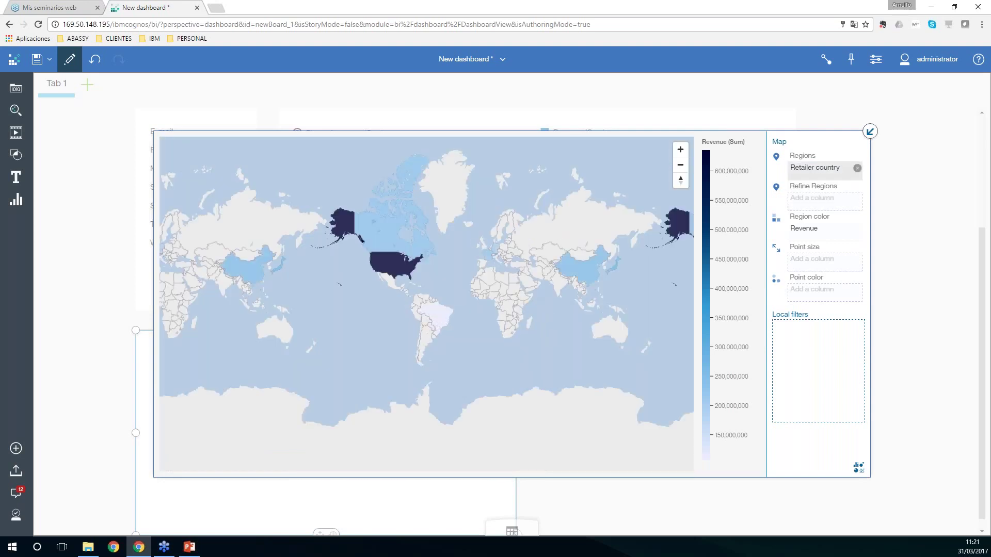
{"action": "left_click", "coordinate": [870, 132]}
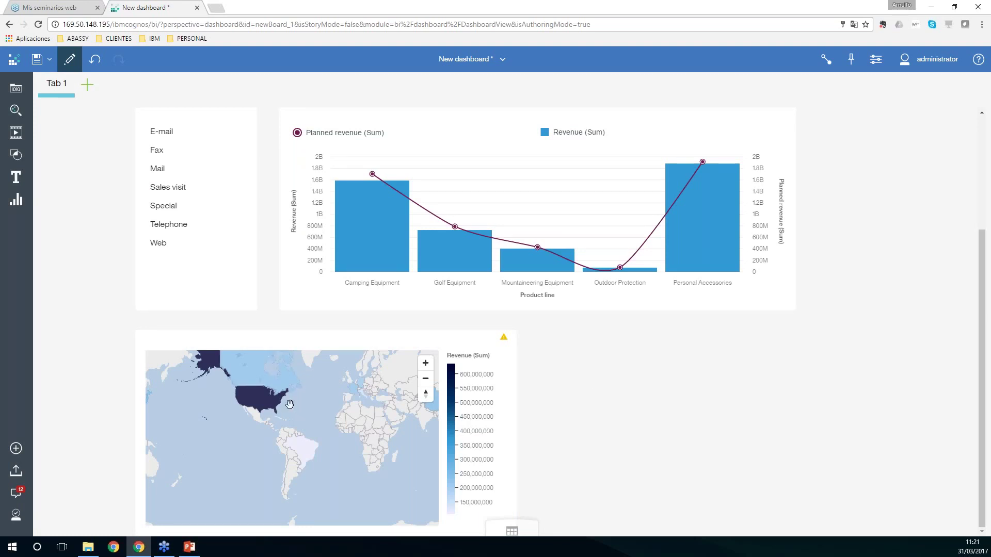
Try filtering the dashboard by the Sales visit order method and clear the selection.
{"action": "scroll", "coordinate": [808, 281], "scroll_direction": "up", "scroll_amount": 1}
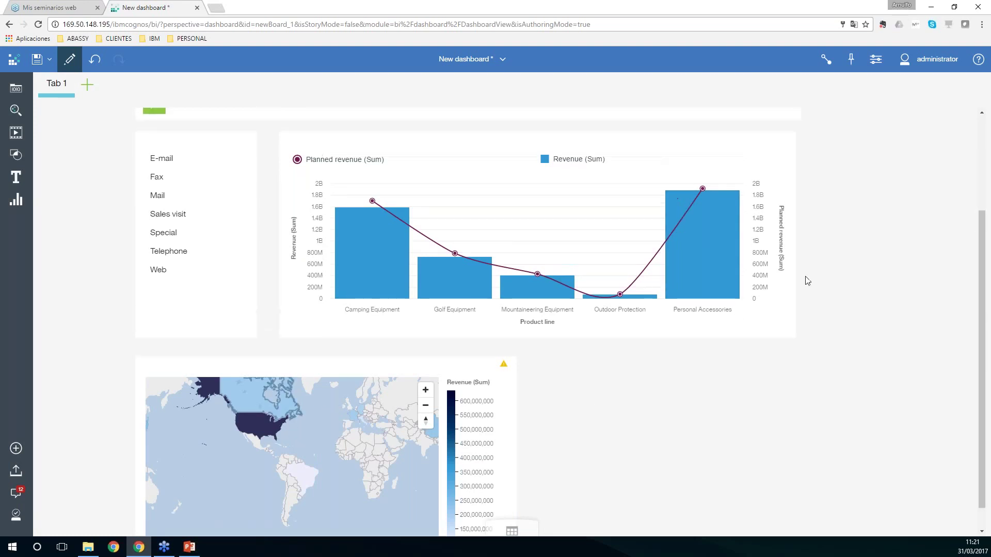
{"action": "scroll", "coordinate": [807, 281], "scroll_direction": "up", "scroll_amount": 3}
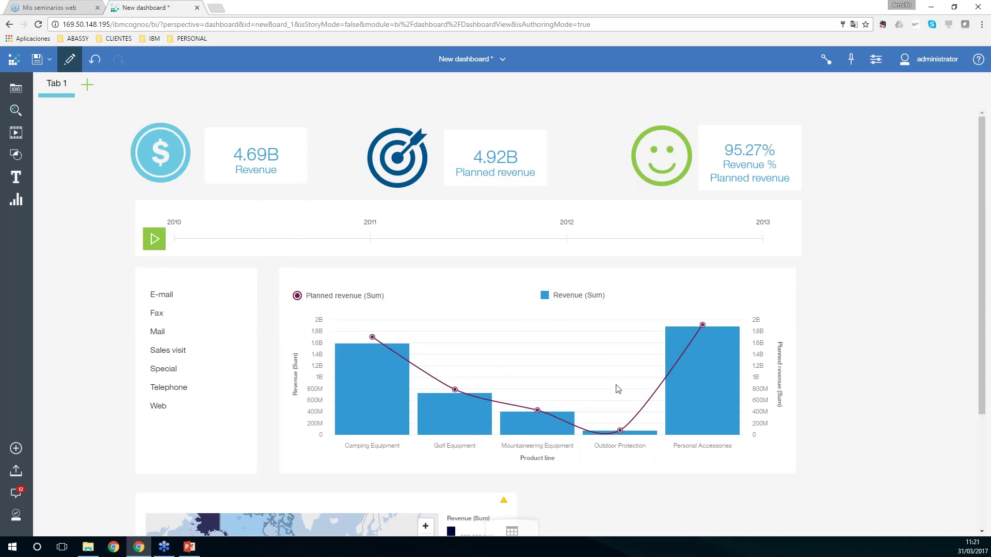
{"action": "scroll", "coordinate": [907, 300], "scroll_direction": "down", "scroll_amount": 1}
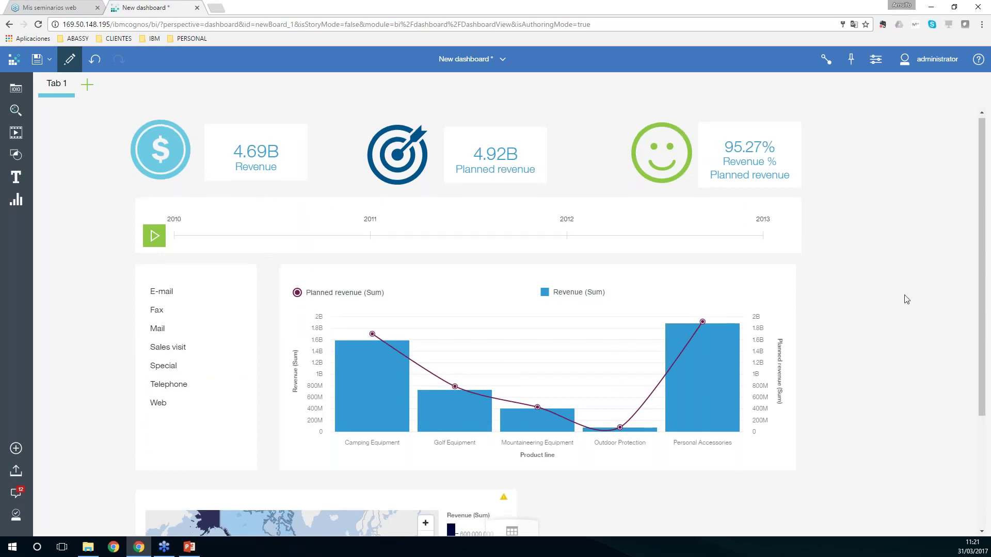
{"action": "scroll", "coordinate": [906, 299], "scroll_direction": "down", "scroll_amount": 2}
{"action": "left_click", "coordinate": [168, 248]}
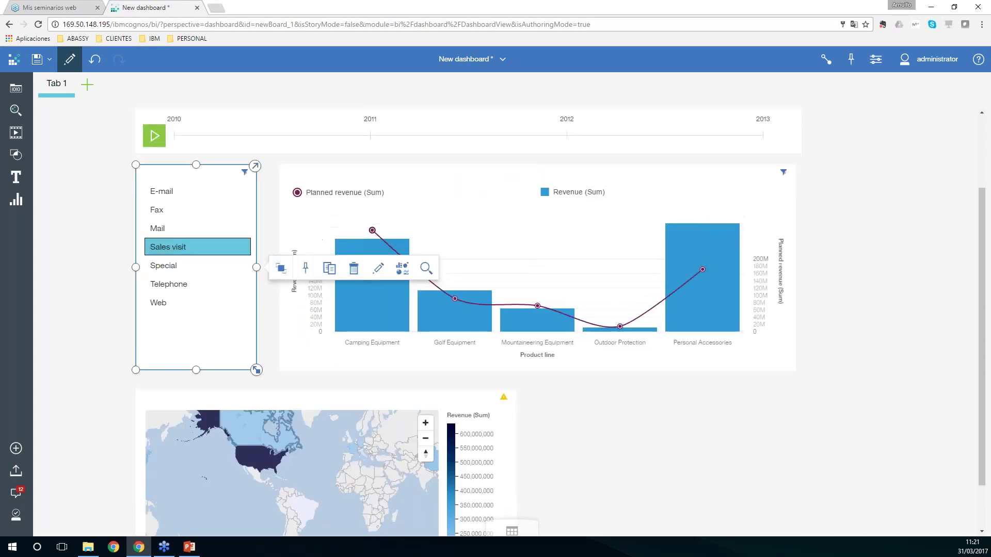
{"action": "left_click", "coordinate": [181, 252]}
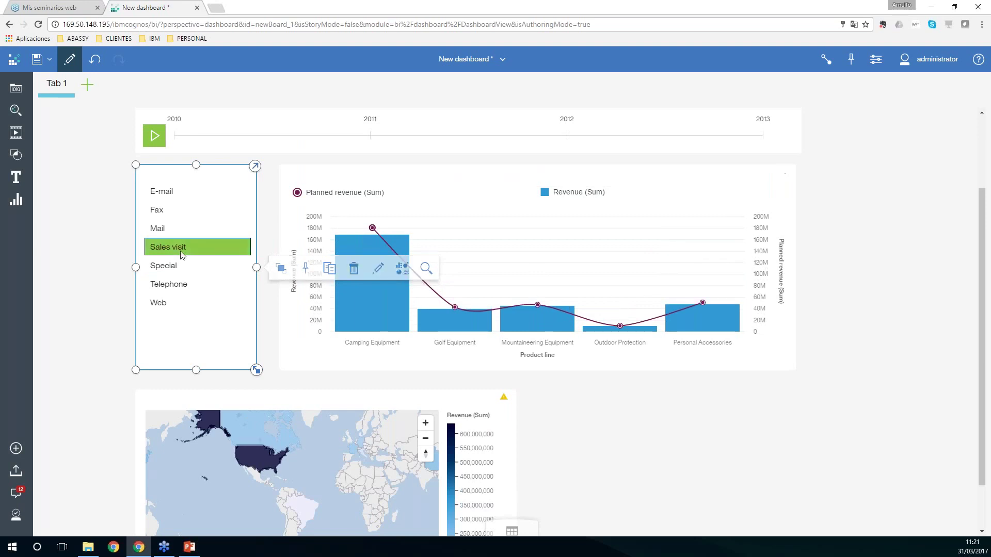
Disconnect the revenue map from the other widgets' filter group and leave the widget connections view.
{"action": "left_click", "coordinate": [825, 65]}
{"action": "scroll", "coordinate": [987, 222], "scroll_direction": "down", "scroll_amount": 2}
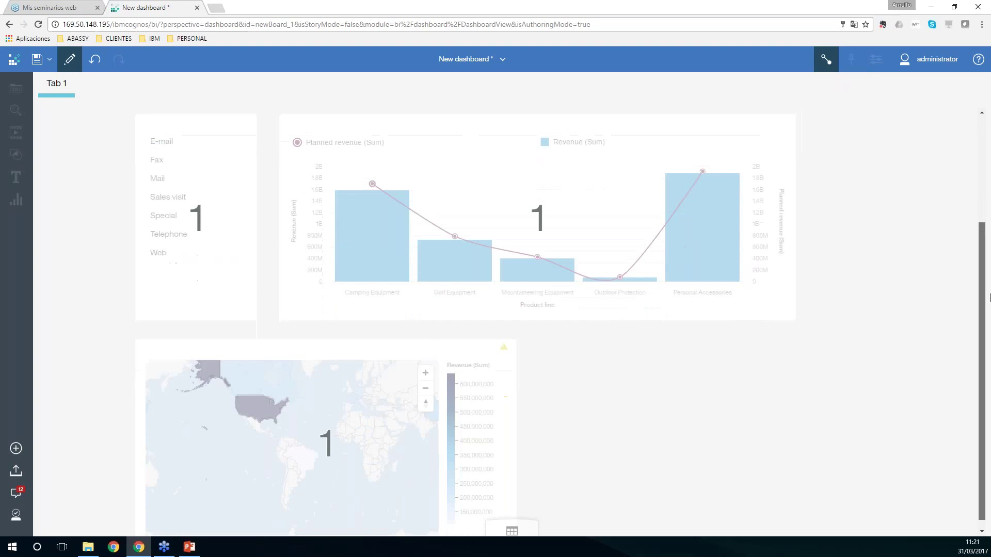
{"action": "left_click", "coordinate": [311, 431]}
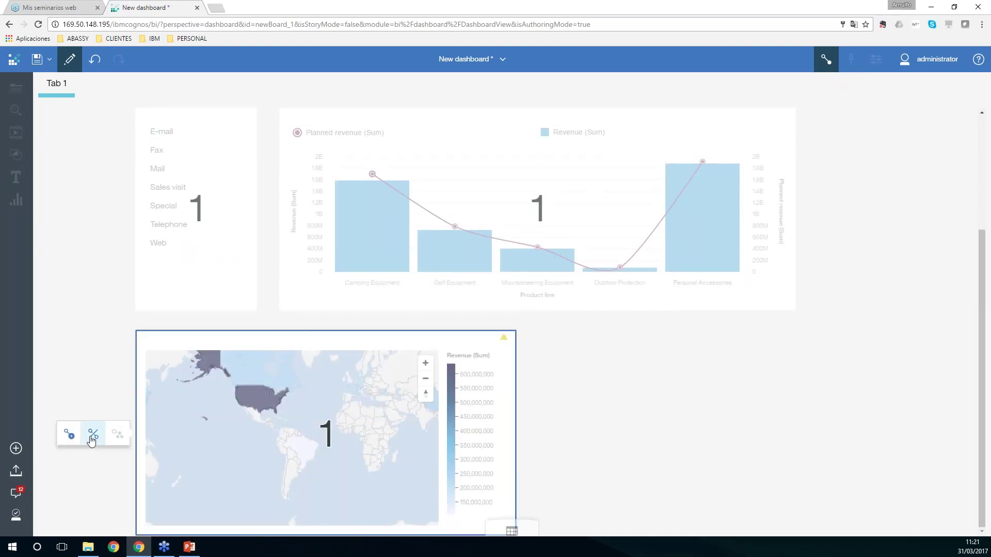
{"action": "left_click", "coordinate": [92, 437]}
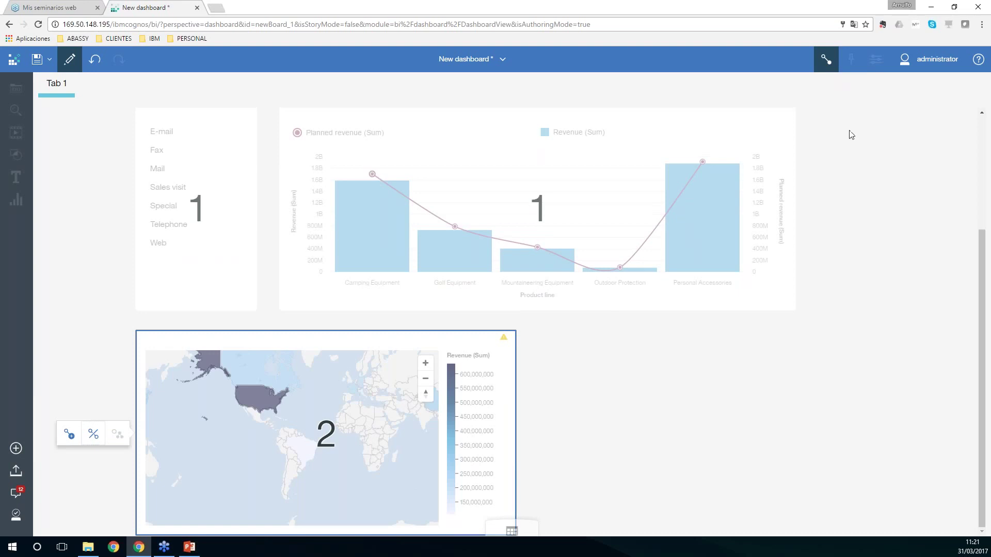
{"action": "left_click", "coordinate": [826, 59]}
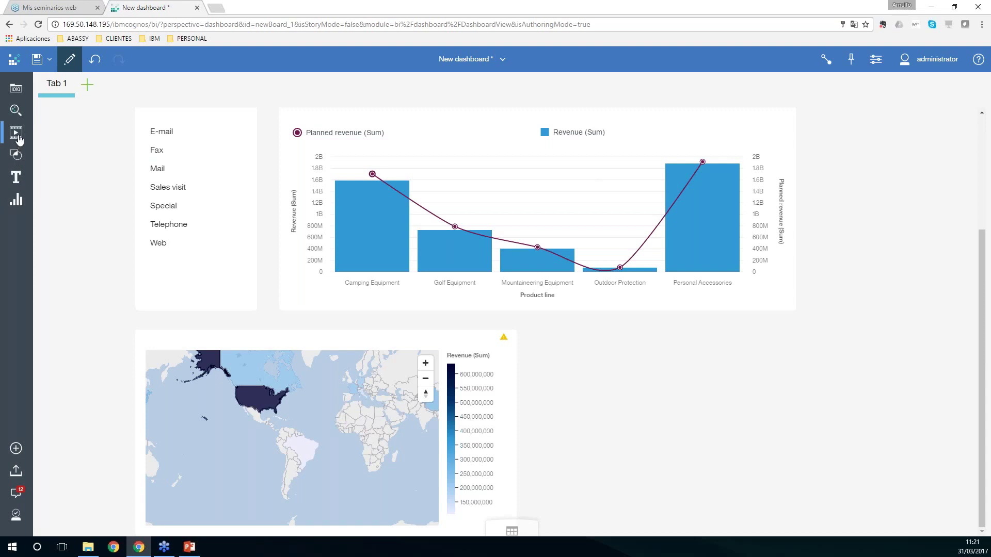
Add a word cloud visualization and assign Employee from the Sales folder's Employee by region hierarchy as its words.
{"action": "left_click", "coordinate": [16, 200]}
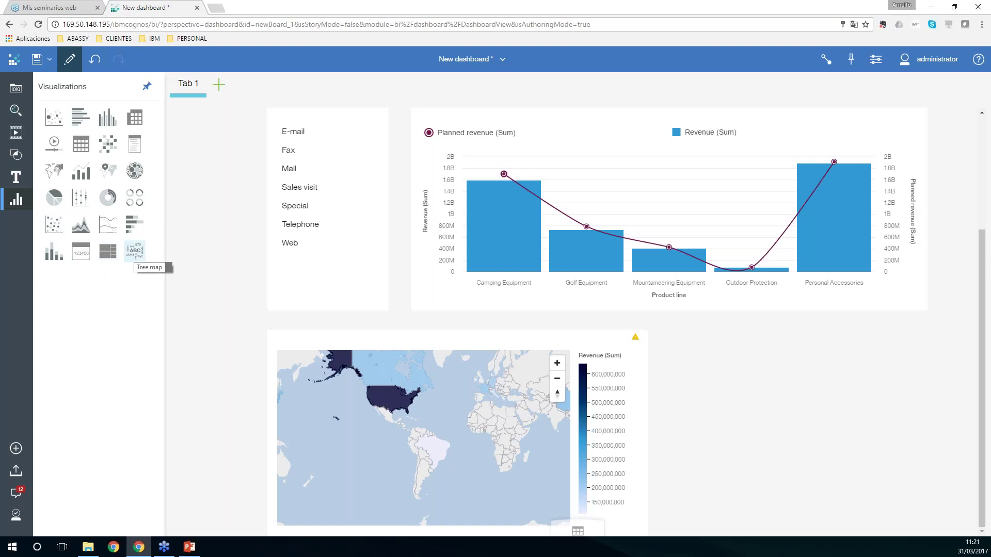
{"action": "left_click", "coordinate": [135, 251]}
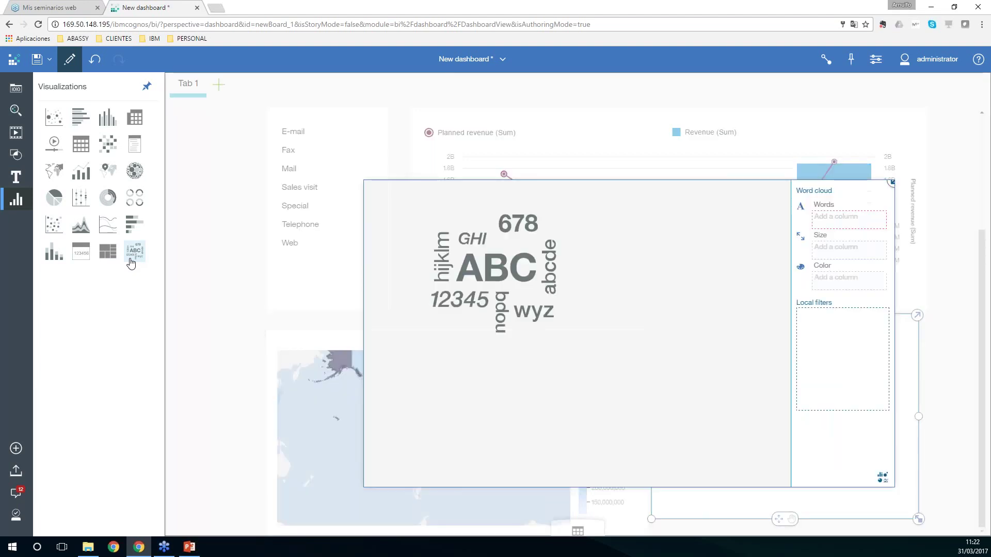
{"action": "left_click", "coordinate": [19, 91]}
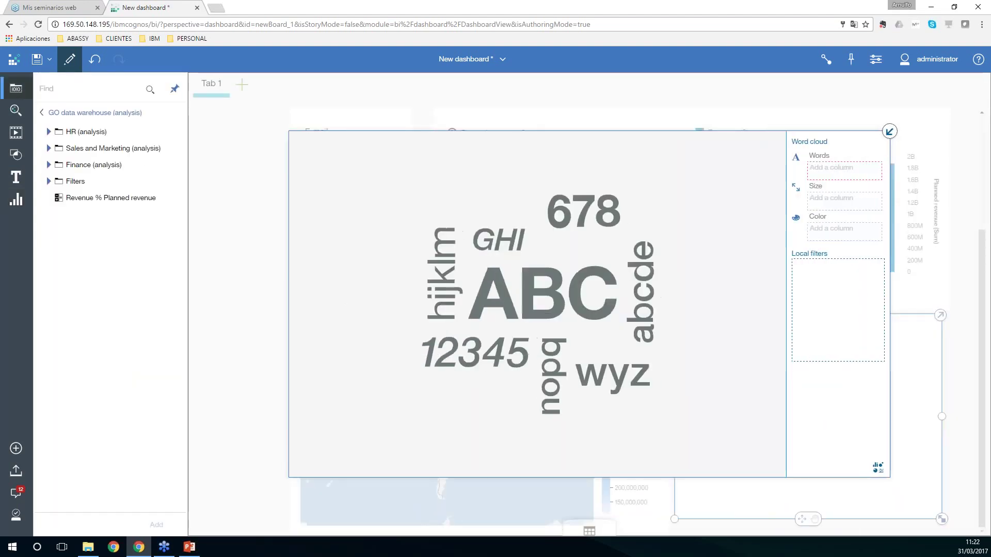
{"action": "left_click", "coordinate": [48, 148]}
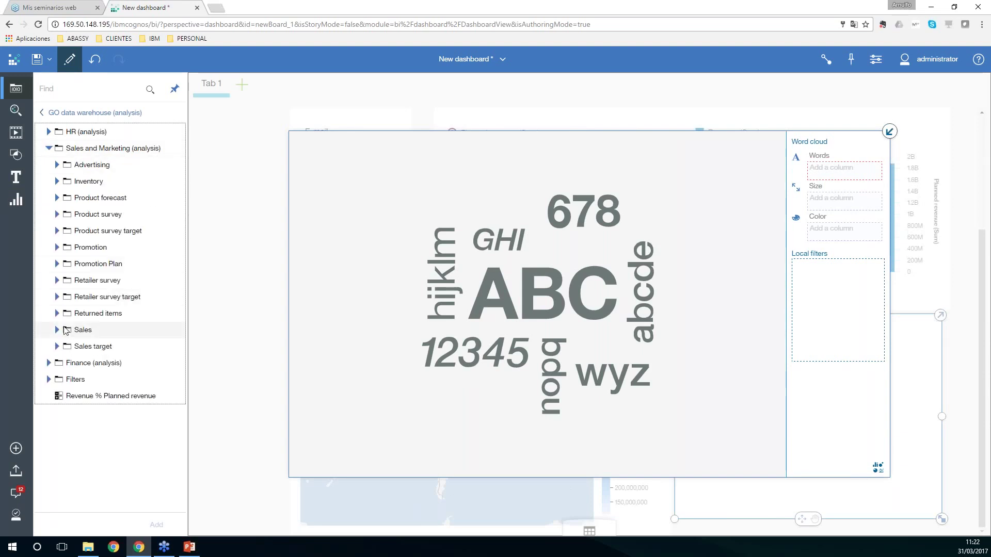
{"action": "left_click", "coordinate": [58, 330]}
{"action": "scroll", "coordinate": [77, 330], "scroll_direction": "down", "scroll_amount": 3}
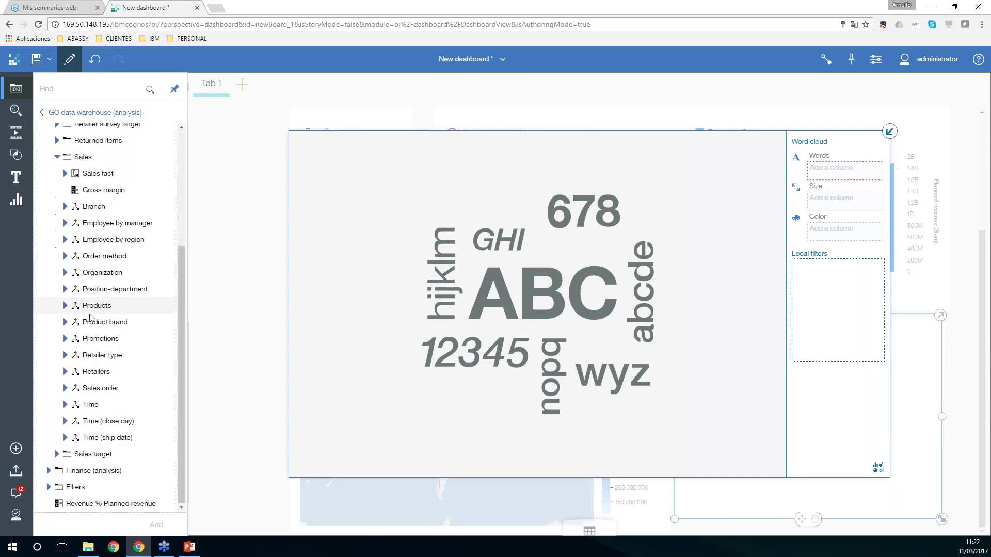
{"action": "left_click", "coordinate": [65, 240]}
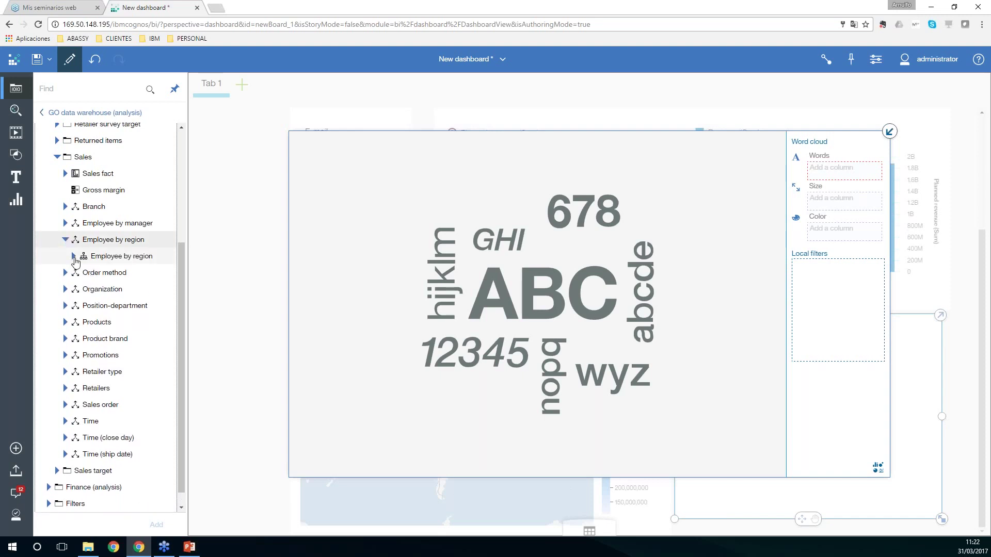
{"action": "left_click", "coordinate": [73, 257]}
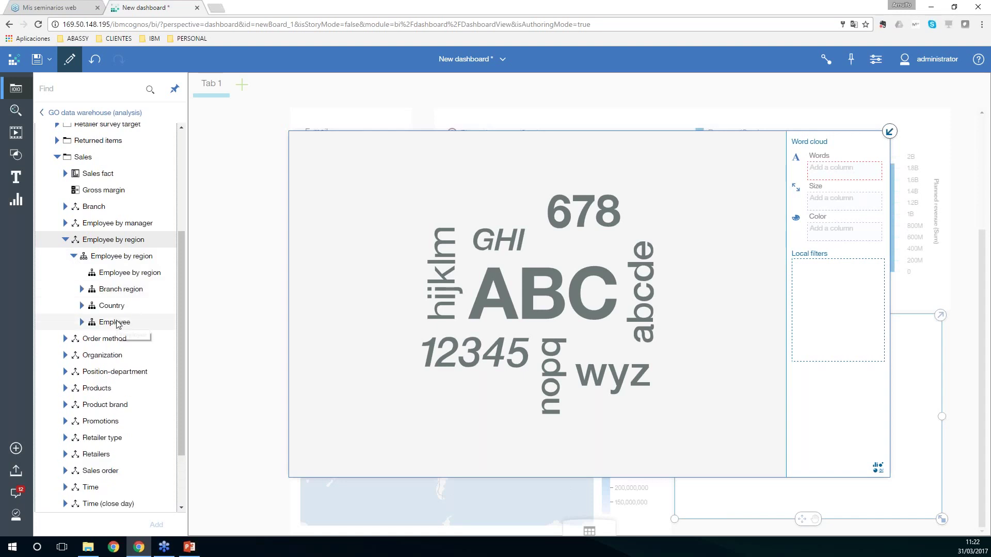
{"action": "left_click_drag", "start_coordinate": [132, 328], "coordinate": [833, 172]}
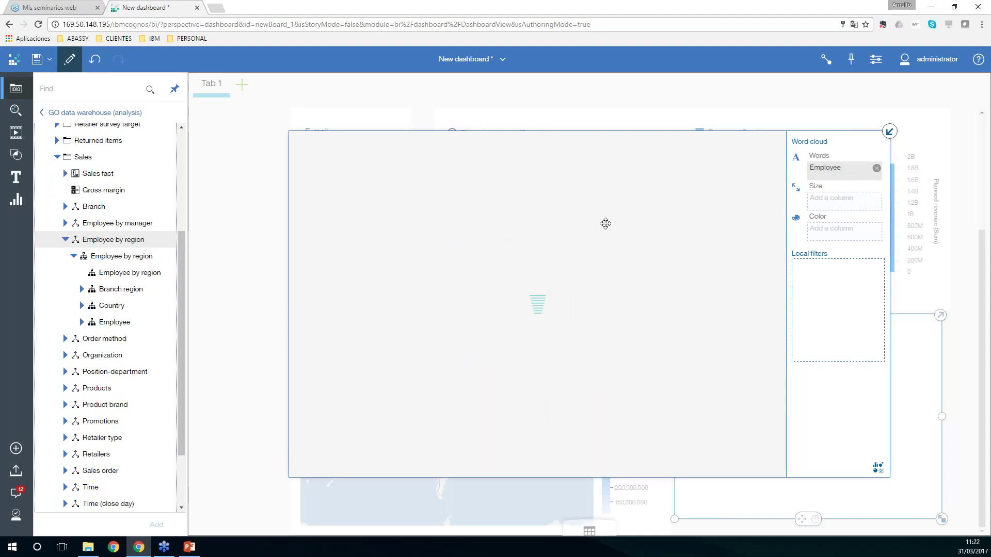
Size the word cloud's words by Revenue from Sales fact and collapse it back into the dashboard.
{"action": "left_click", "coordinate": [87, 173]}
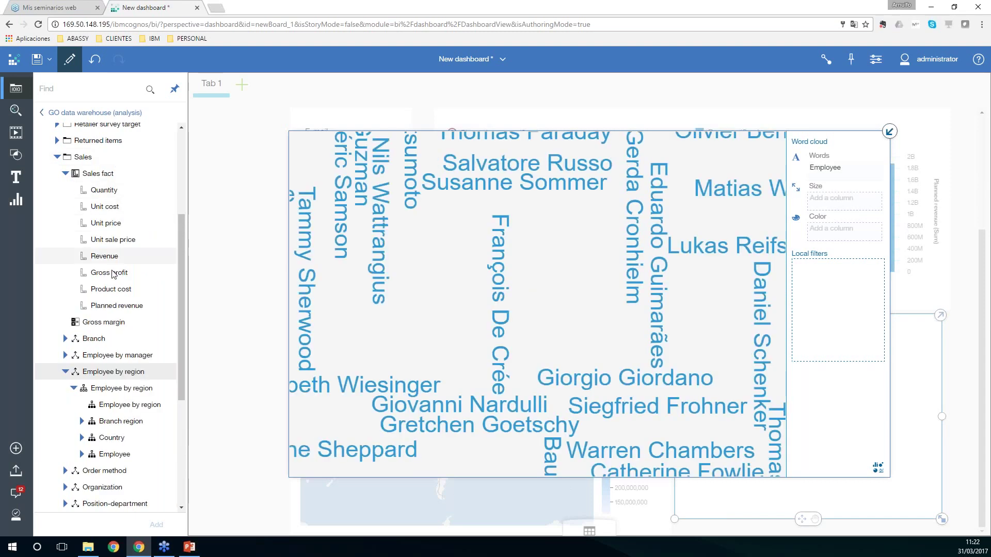
{"action": "left_click_drag", "start_coordinate": [104, 256], "coordinate": [833, 194]}
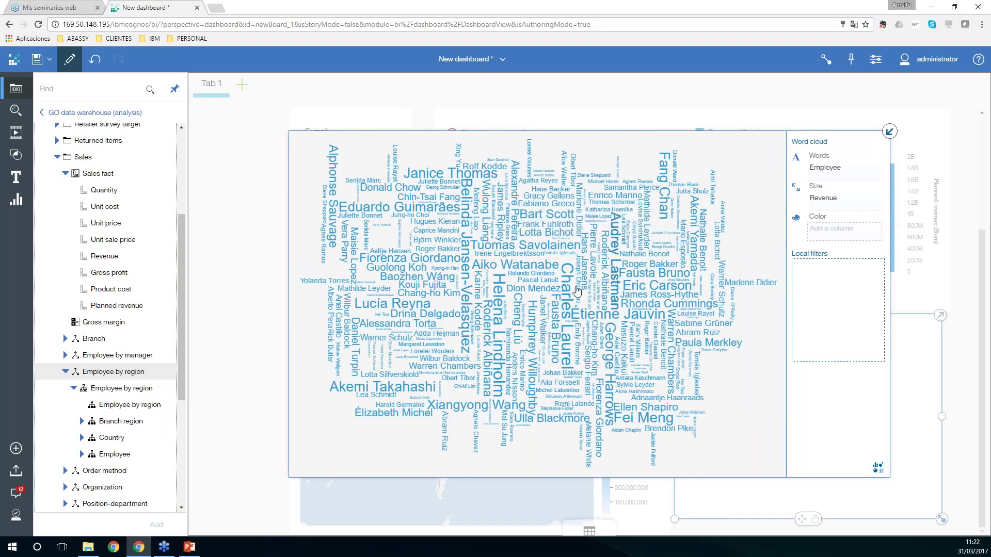
{"action": "mouse_move", "coordinate": [516, 273]}
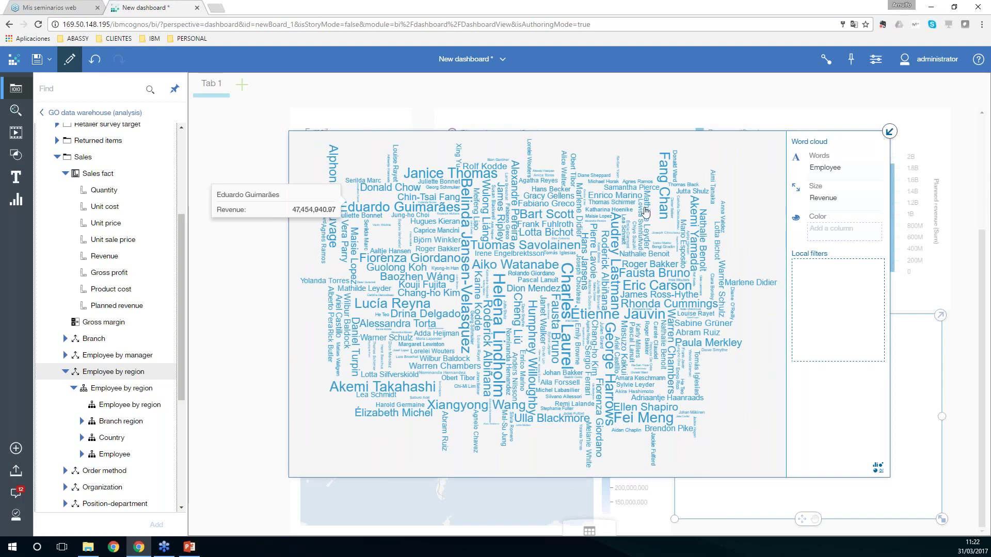
{"action": "left_click", "coordinate": [889, 133]}
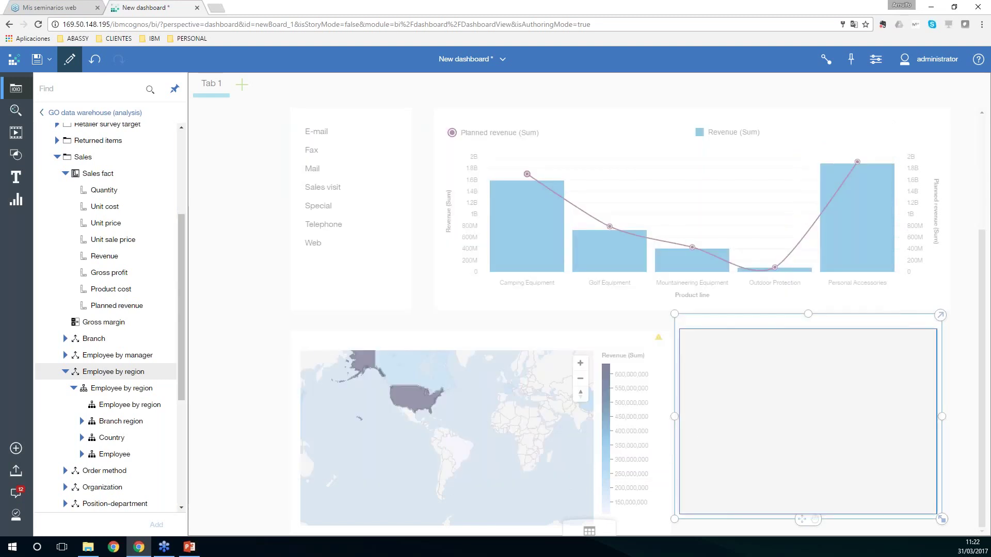
{"action": "left_click", "coordinate": [986, 334]}
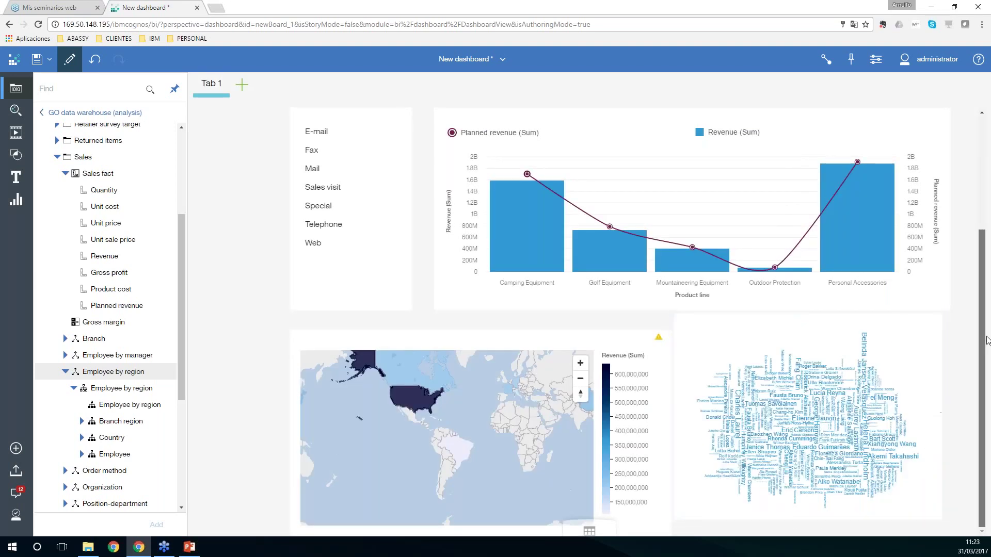
Narrow the revenue map from its right edge and widen the word cloud leftward towards it.
{"action": "left_click", "coordinate": [672, 431]}
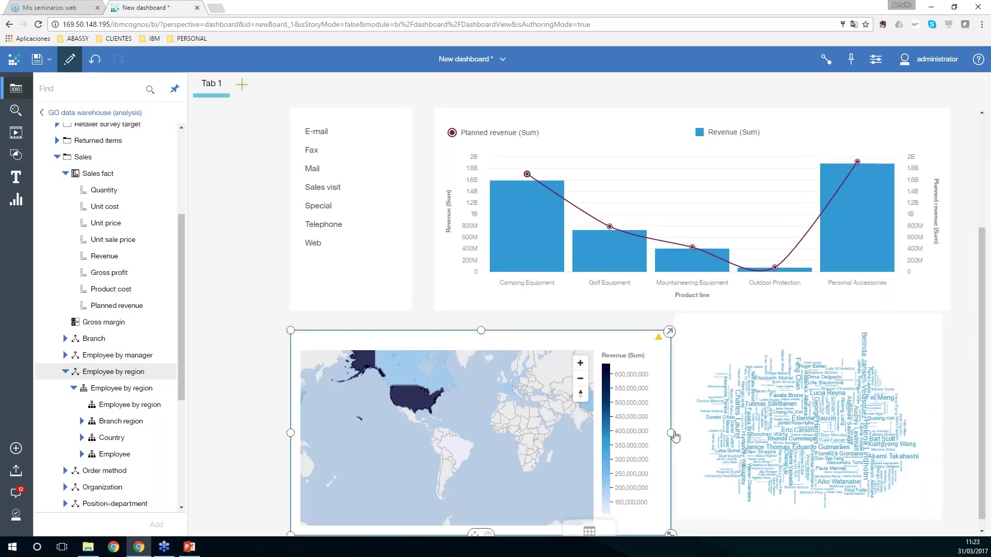
{"action": "left_click_drag", "start_coordinate": [672, 433], "coordinate": [611, 424]}
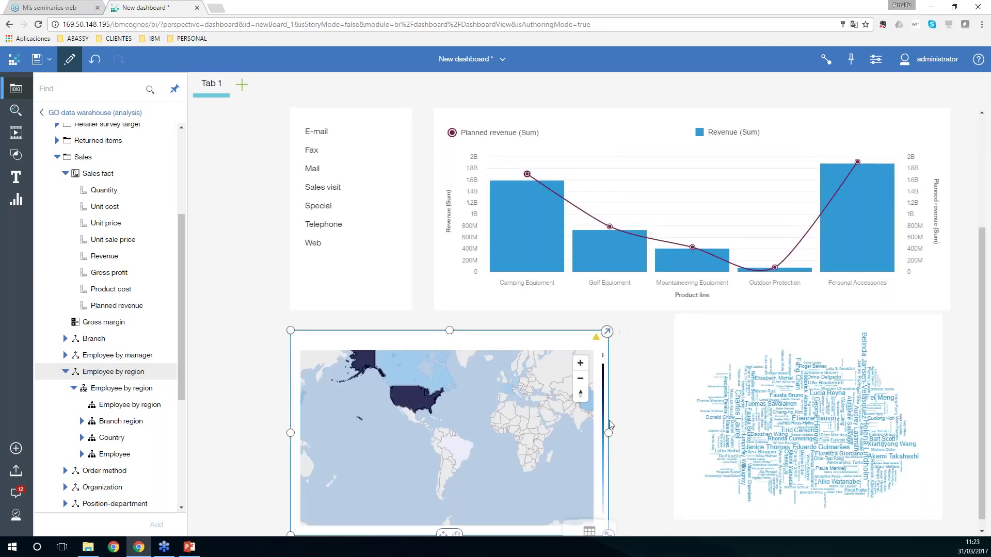
{"action": "left_click", "coordinate": [684, 421]}
{"action": "left_click_drag", "start_coordinate": [673, 416], "coordinate": [626, 416]}
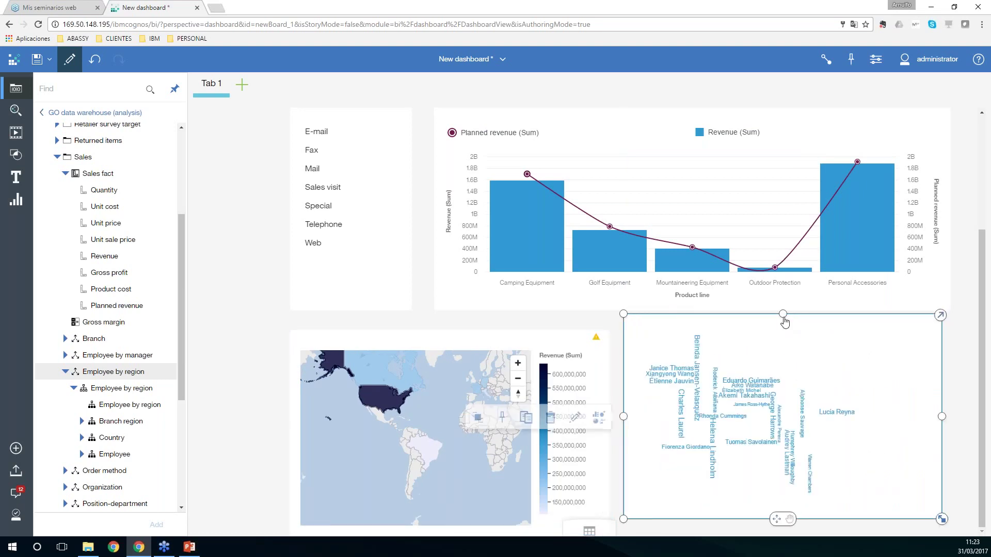
Lower the word cloud's upper edge to line up with the revenue map and hide the data sources.
{"action": "left_click_drag", "start_coordinate": [784, 319], "coordinate": [785, 332]}
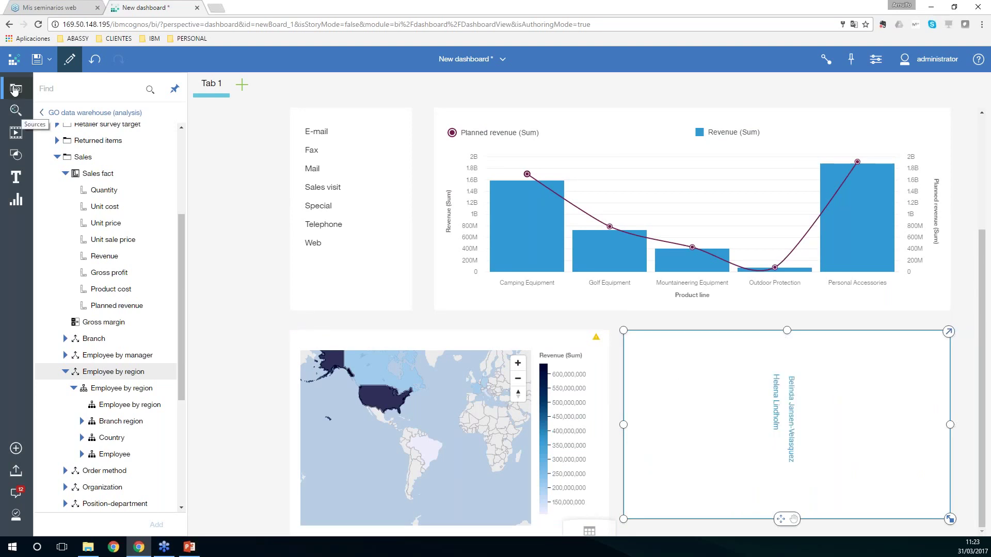
{"action": "left_click", "coordinate": [15, 91]}
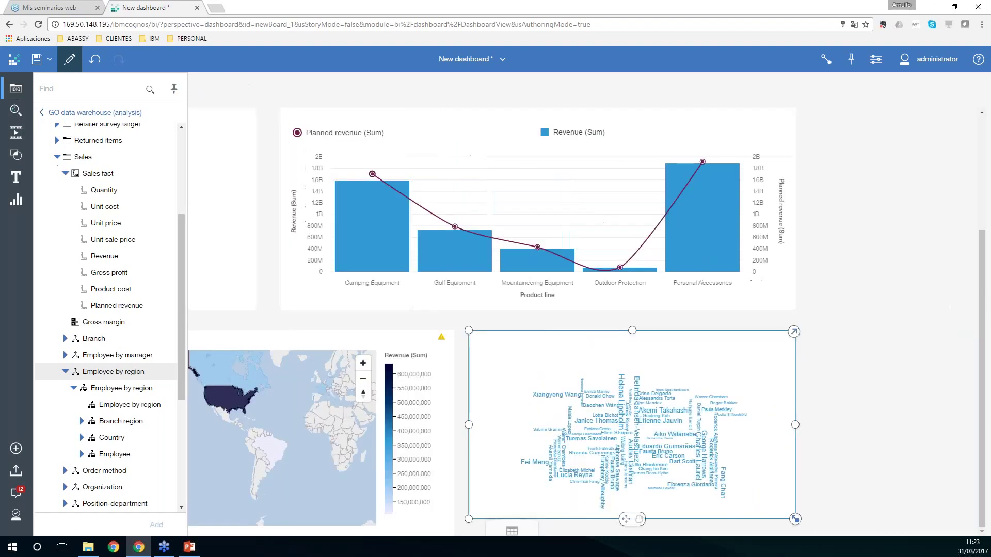
{"action": "left_click", "coordinate": [16, 89]}
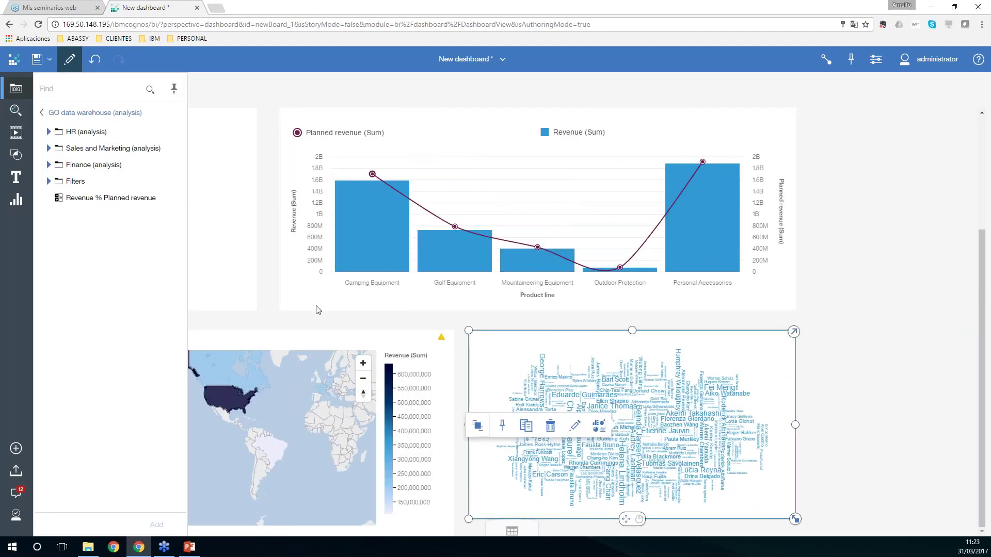
{"action": "left_click", "coordinate": [16, 89]}
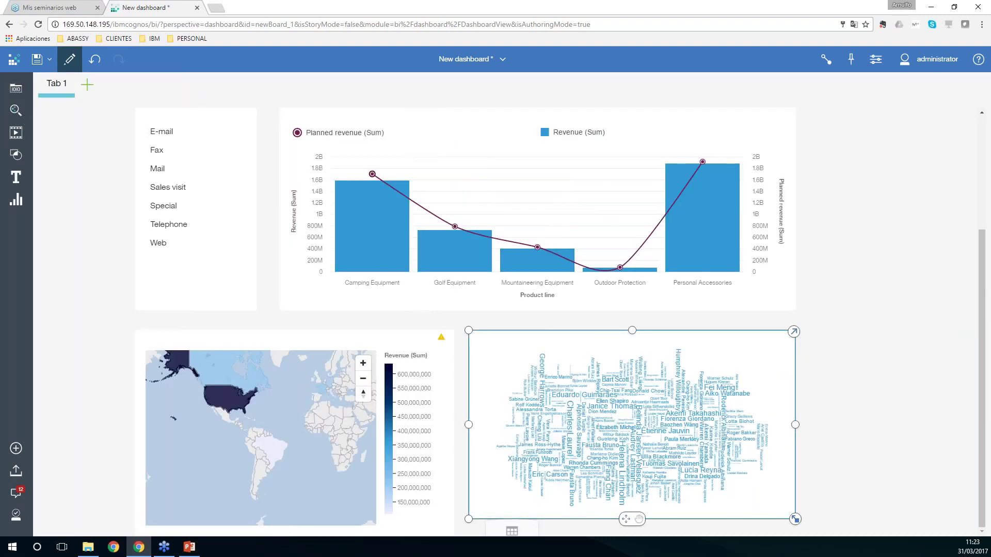
Filter the dashboard by the Special order method and pick another year on the data player.
{"action": "left_click", "coordinate": [182, 207]}
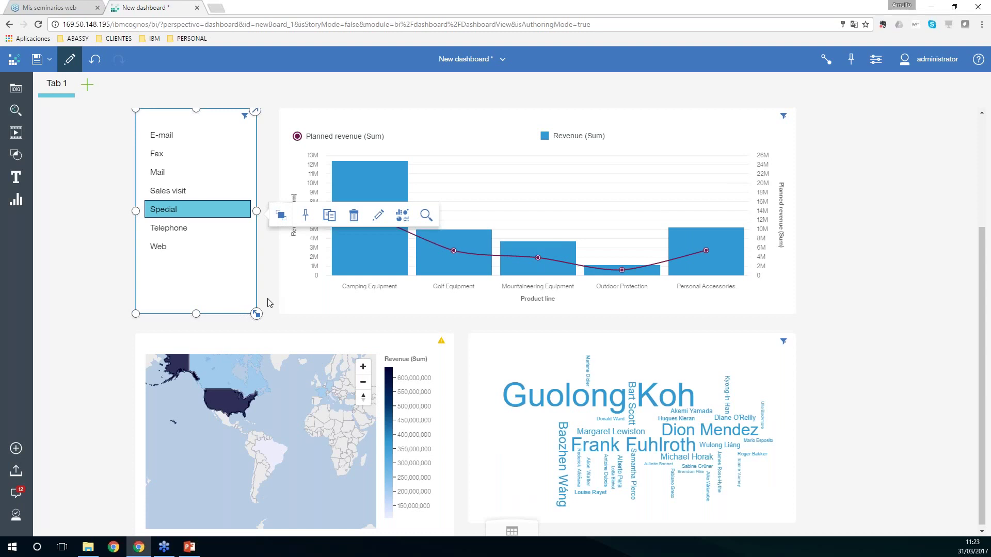
{"action": "left_click_drag", "start_coordinate": [985, 246], "coordinate": [986, 181]}
{"action": "left_click", "coordinate": [593, 183]}
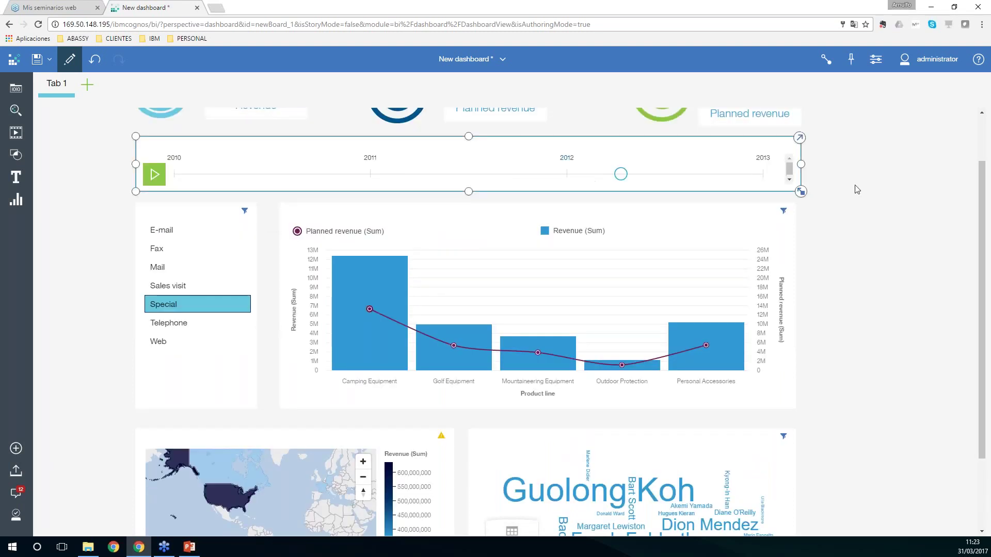
{"action": "left_click_drag", "start_coordinate": [982, 197], "coordinate": [982, 269]}
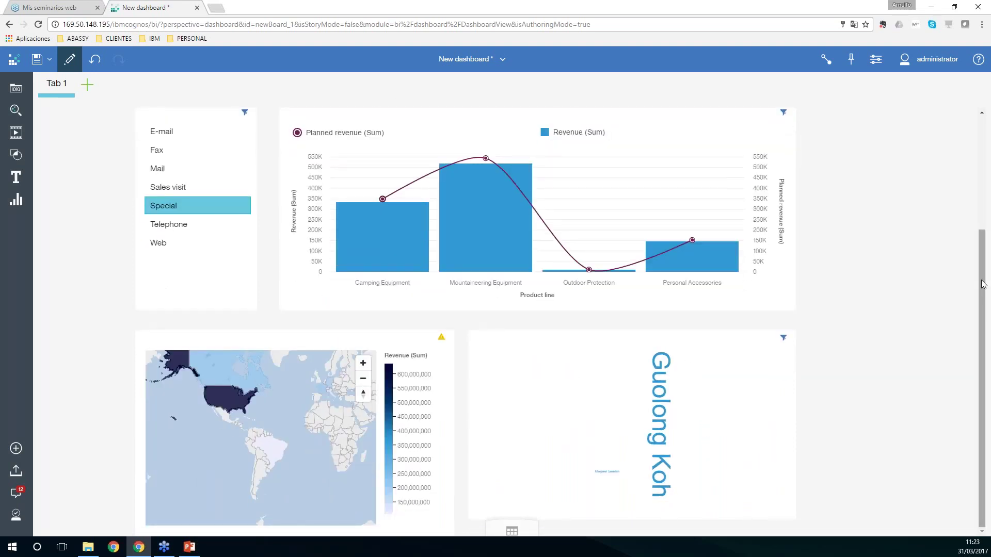
{"action": "left_click_drag", "start_coordinate": [983, 281], "coordinate": [983, 280]}
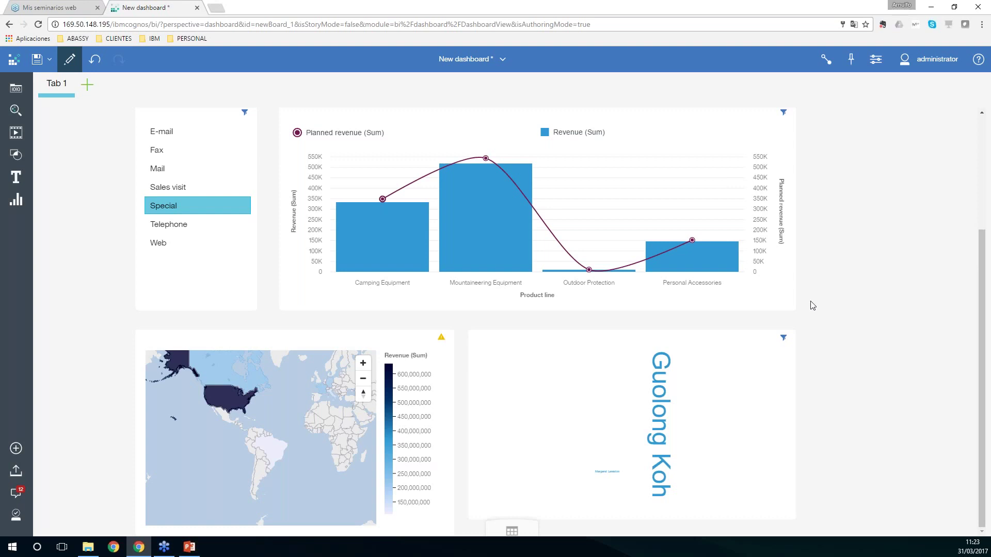
Add a second dashboard tab and place Revenue from the Sales folder's Sales fact on it as an indicator.
{"action": "left_click", "coordinate": [87, 85]}
{"action": "double_click", "coordinate": [369, 237]}
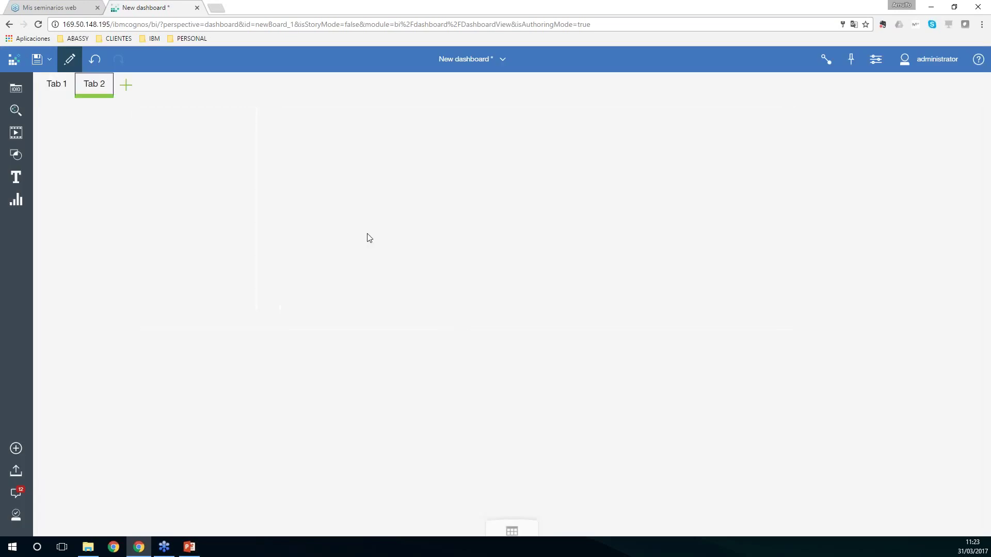
{"action": "left_click", "coordinate": [16, 89]}
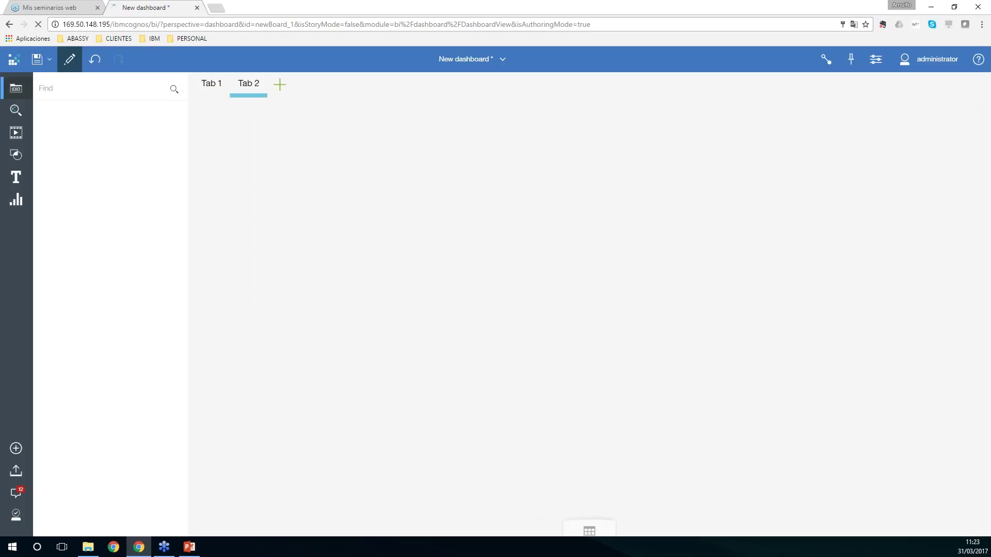
{"action": "left_click", "coordinate": [48, 148]}
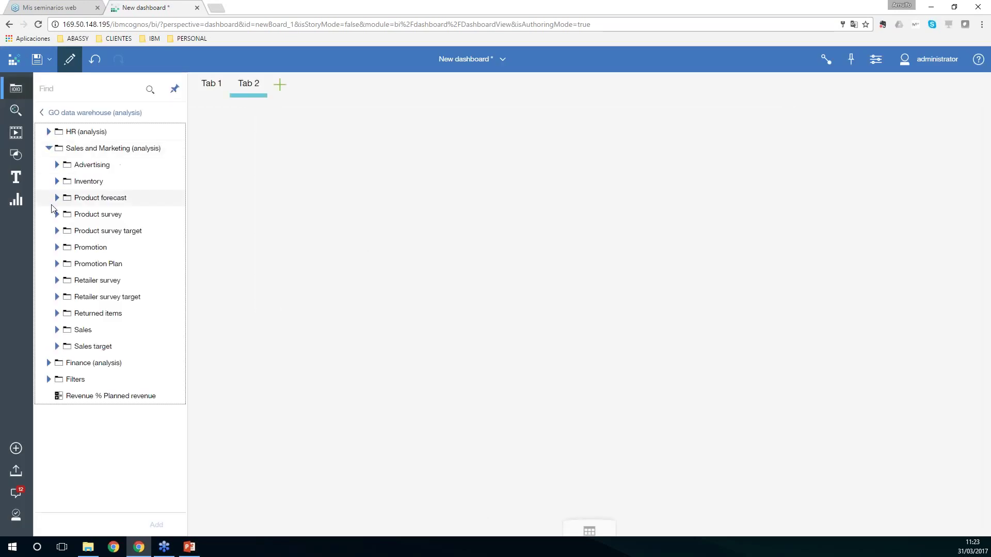
{"action": "left_click", "coordinate": [57, 329]}
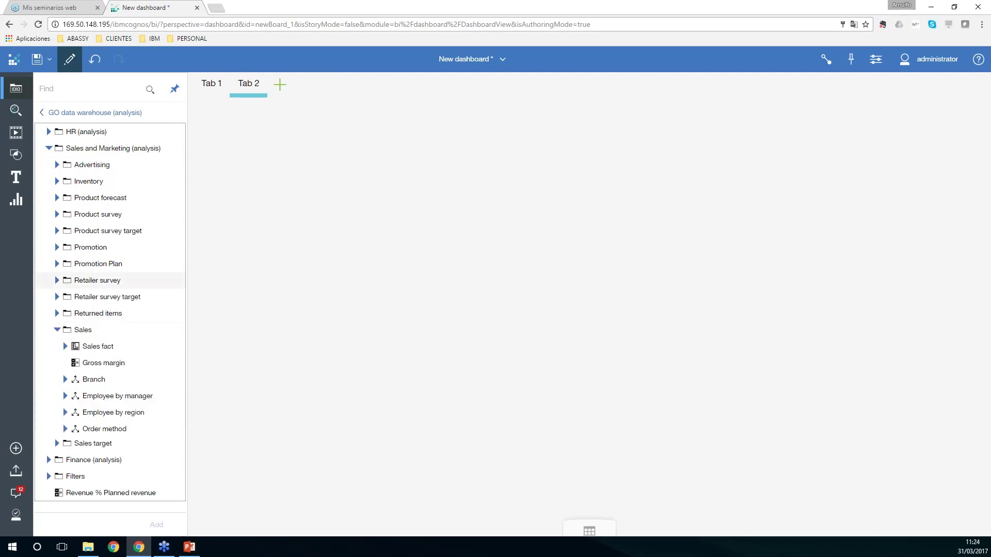
{"action": "scroll", "coordinate": [94, 338], "scroll_direction": "down", "scroll_amount": 3}
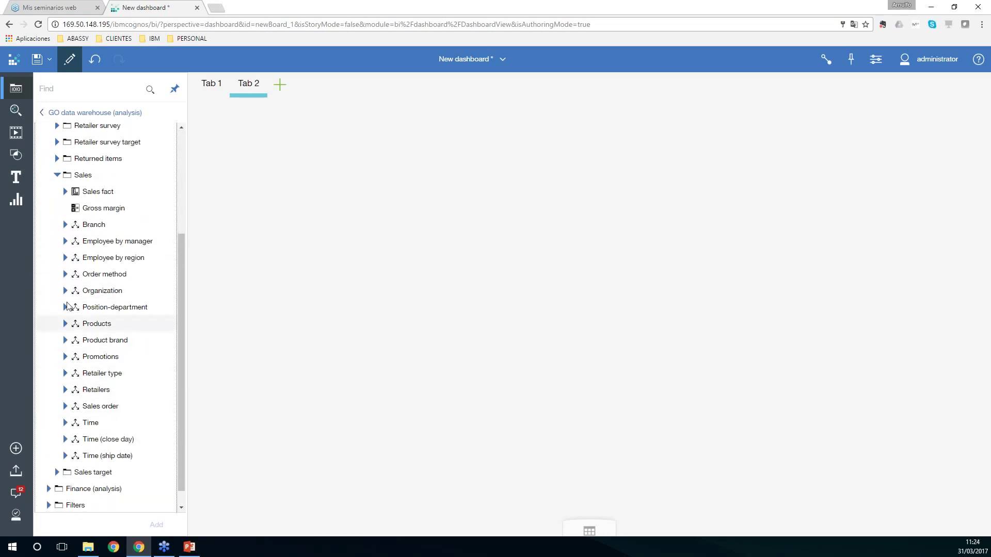
{"action": "left_click", "coordinate": [65, 192]}
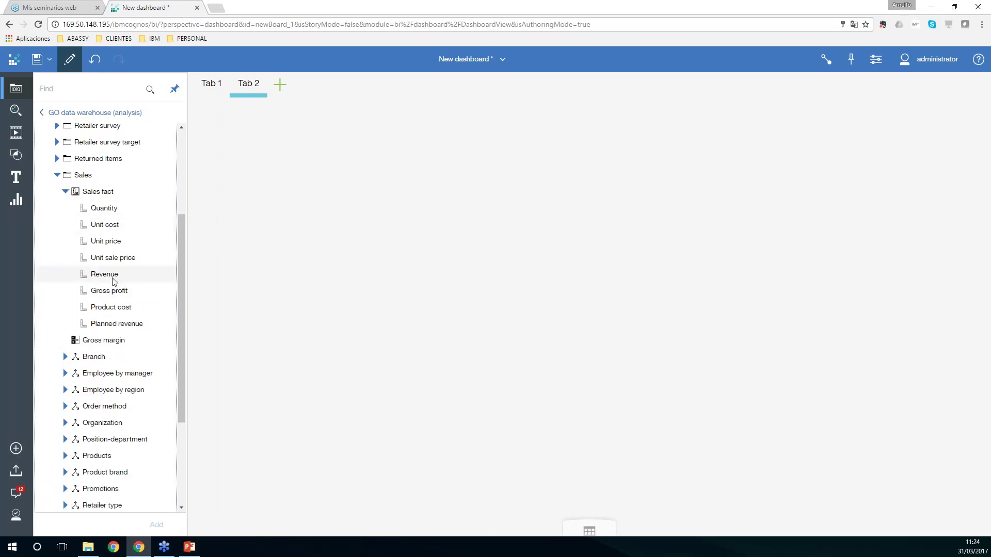
{"action": "left_click_drag", "start_coordinate": [408, 176], "coordinate": [429, 150]}
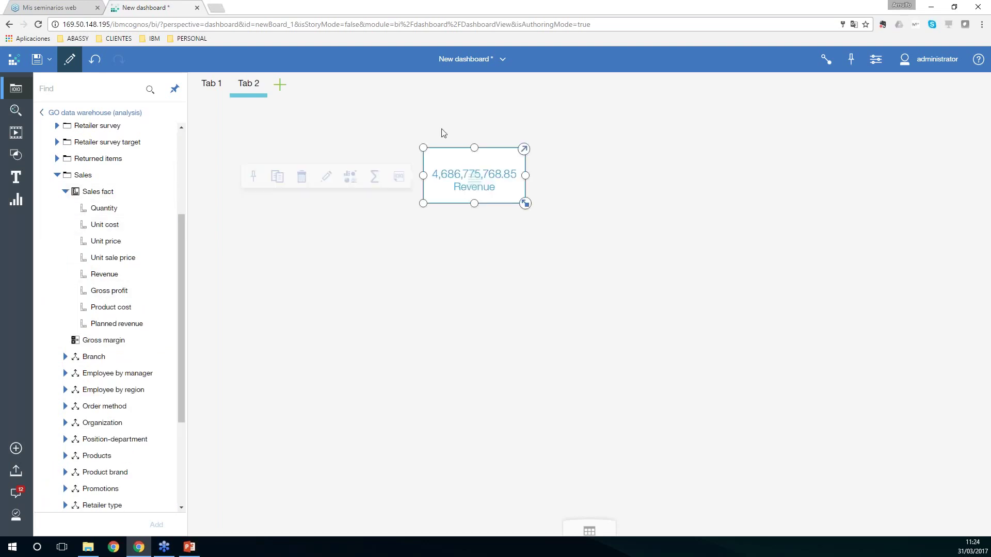
Set the Revenue indicator's number format to Abbreviate and duplicate the indicator.
{"action": "left_click", "coordinate": [398, 176]}
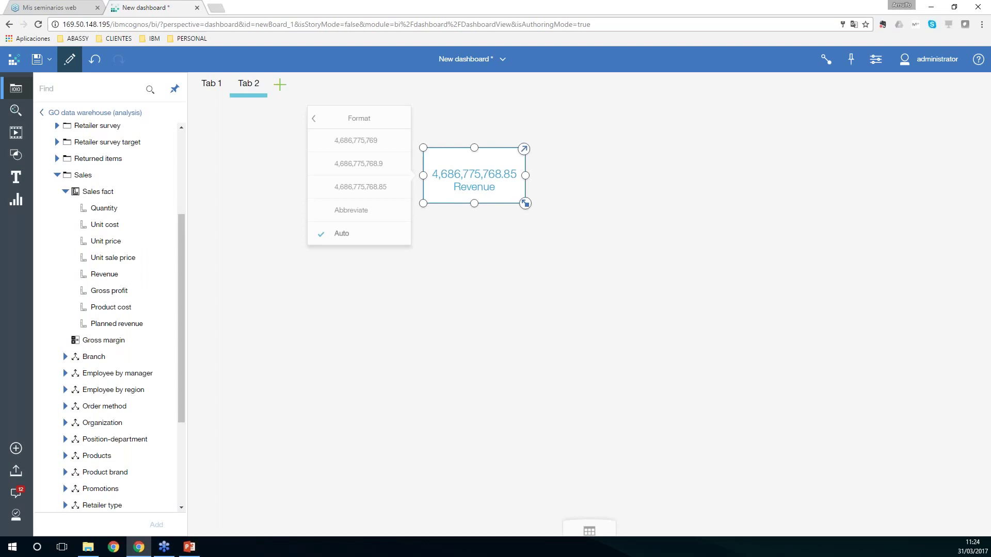
{"action": "left_click", "coordinate": [377, 214]}
{"action": "left_click", "coordinate": [554, 291]}
{"action": "left_click", "coordinate": [514, 199]}
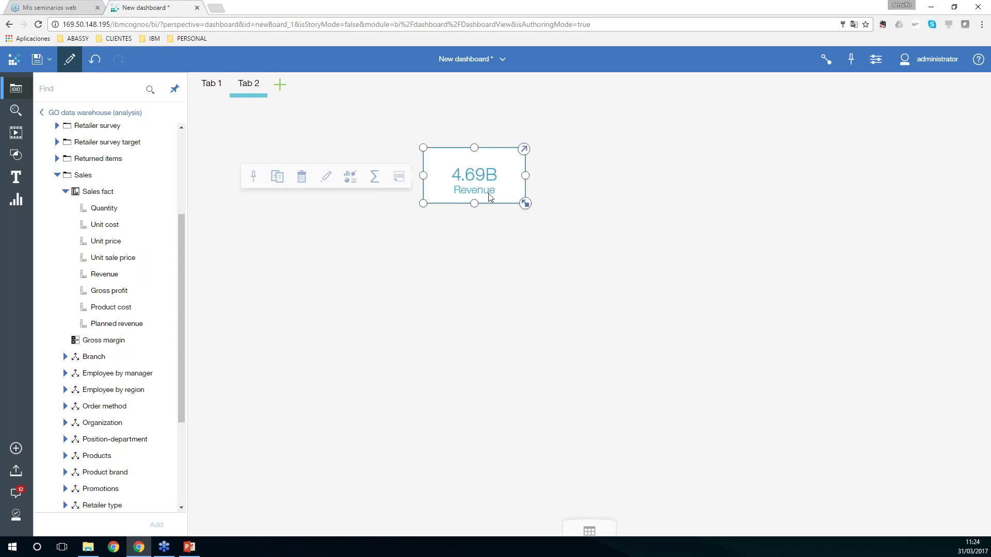
{"action": "left_click", "coordinate": [278, 177]}
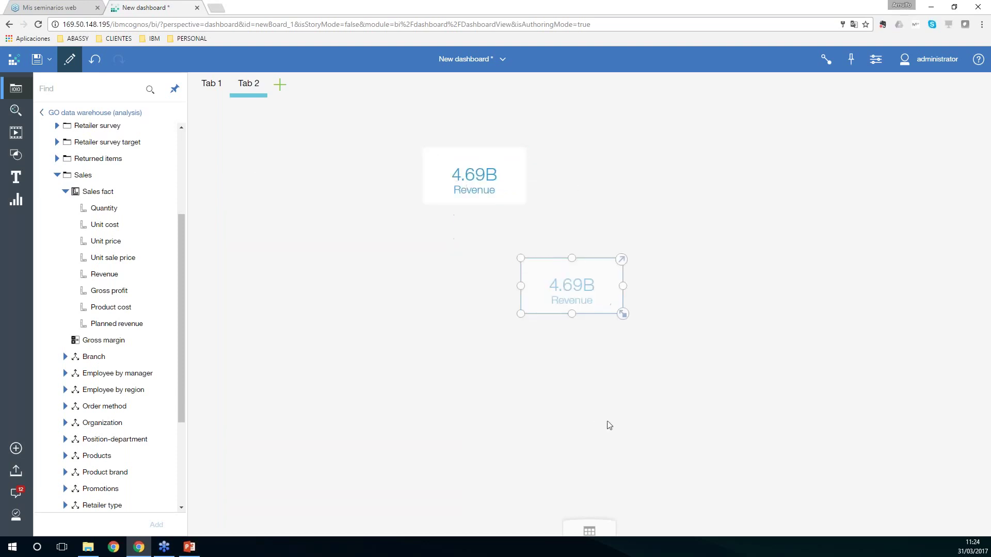
Add Product type from the Products hierarchy to the duplicated Revenue indicator to turn it into a column chart.
{"action": "left_click", "coordinate": [65, 191]}
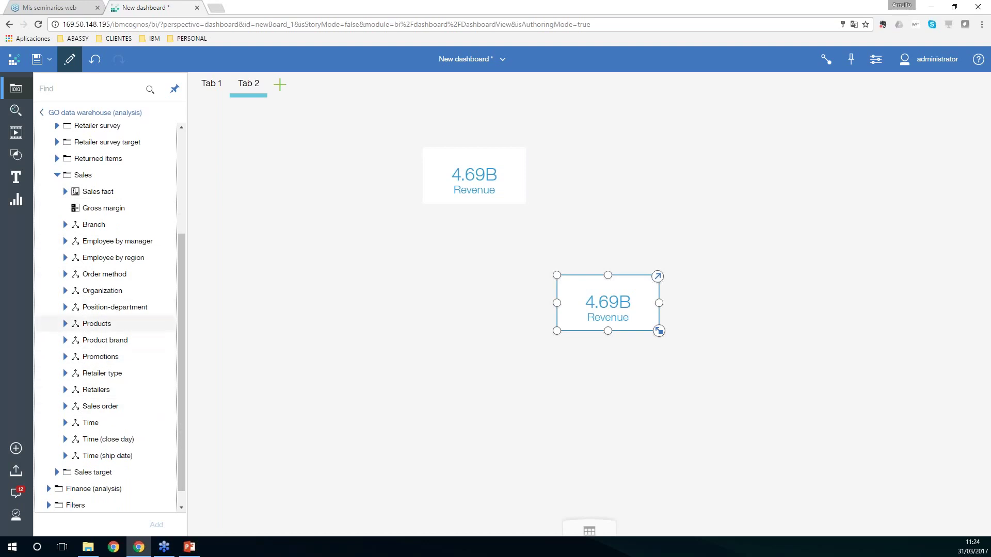
{"action": "left_click", "coordinate": [65, 324]}
{"action": "left_click", "coordinate": [74, 340]}
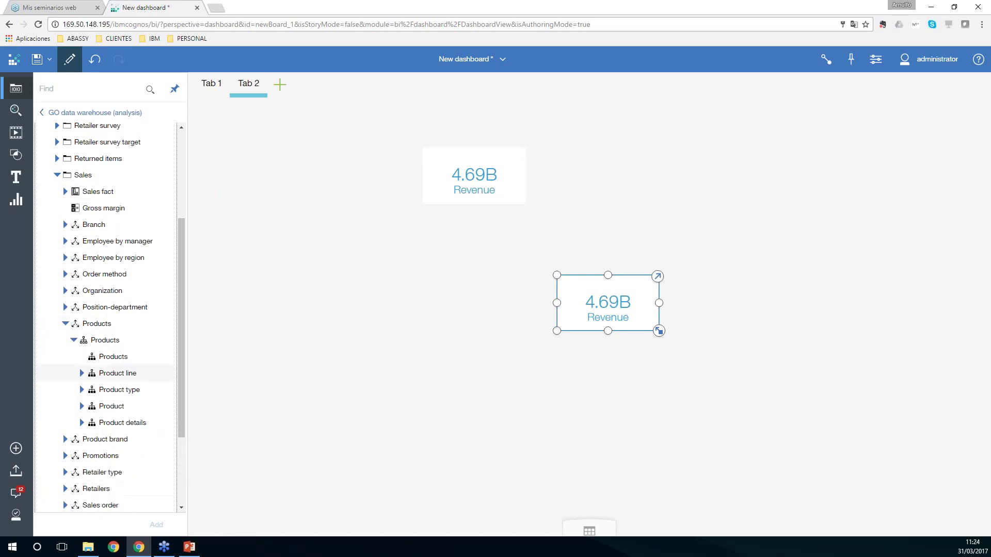
{"action": "left_click_drag", "start_coordinate": [121, 390], "coordinate": [613, 305]}
Place a Product line list beside the chart, then widen both the list and the product type chart.
{"action": "left_click_drag", "start_coordinate": [125, 375], "coordinate": [287, 277]}
{"action": "left_click_drag", "start_coordinate": [398, 357], "coordinate": [461, 357]}
{"action": "left_click_drag", "start_coordinate": [648, 277], "coordinate": [611, 286]}
{"action": "left_click_drag", "start_coordinate": [770, 382], "coordinate": [888, 381]}
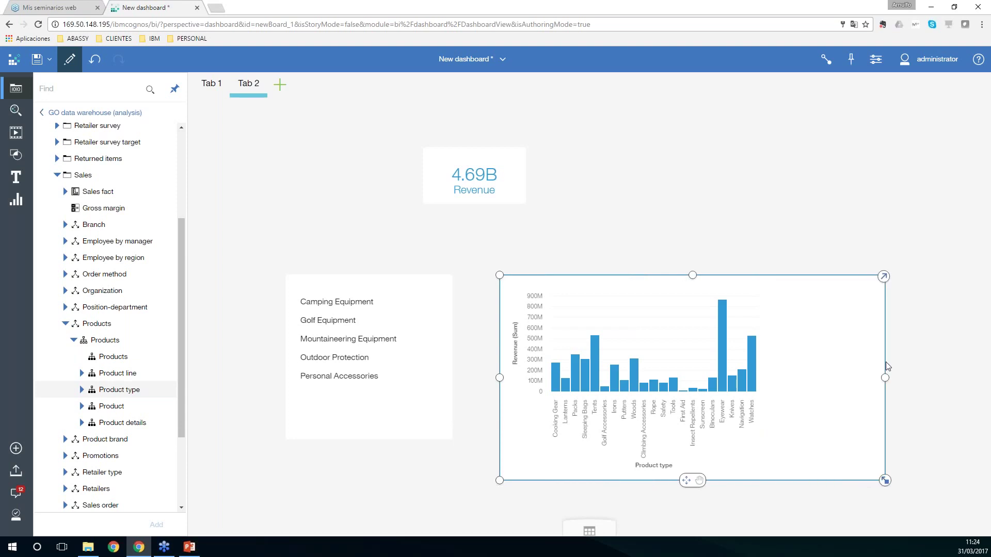
Filter the tab by Camping Equipment, move the Revenue indicator directly above the chart, and clear the filter.
{"action": "left_click", "coordinate": [357, 310]}
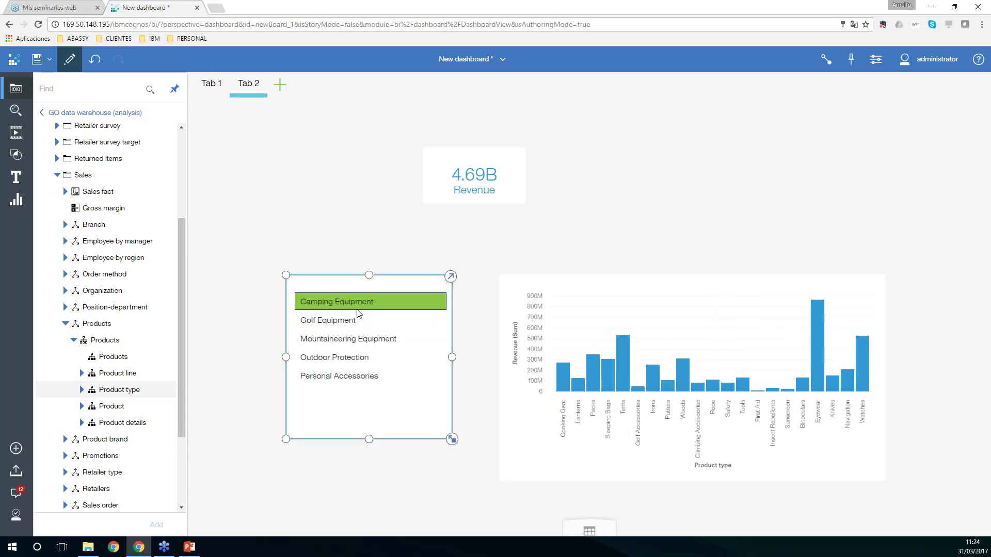
{"action": "left_click_drag", "start_coordinate": [518, 180], "coordinate": [662, 281]}
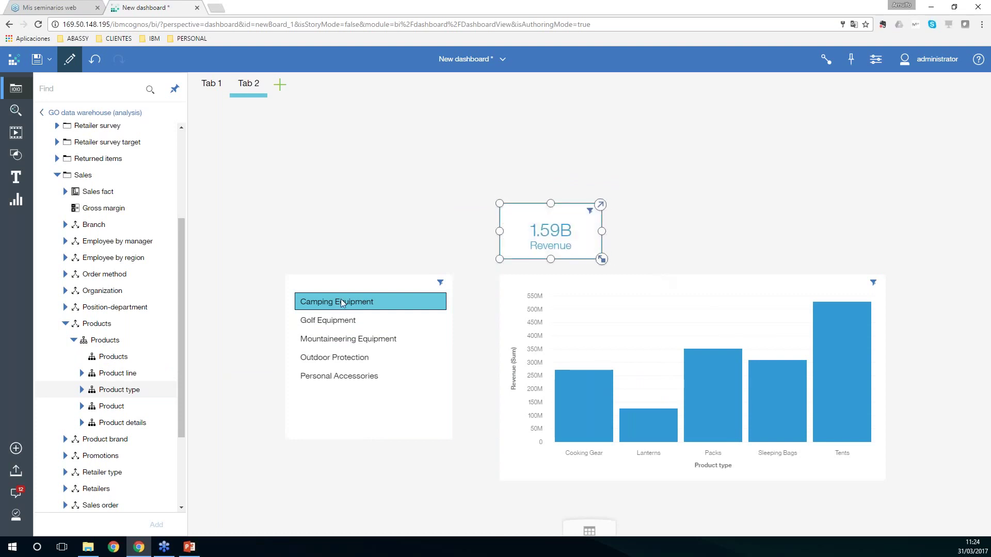
{"action": "left_click", "coordinate": [350, 303]}
{"action": "left_click", "coordinate": [360, 150]}
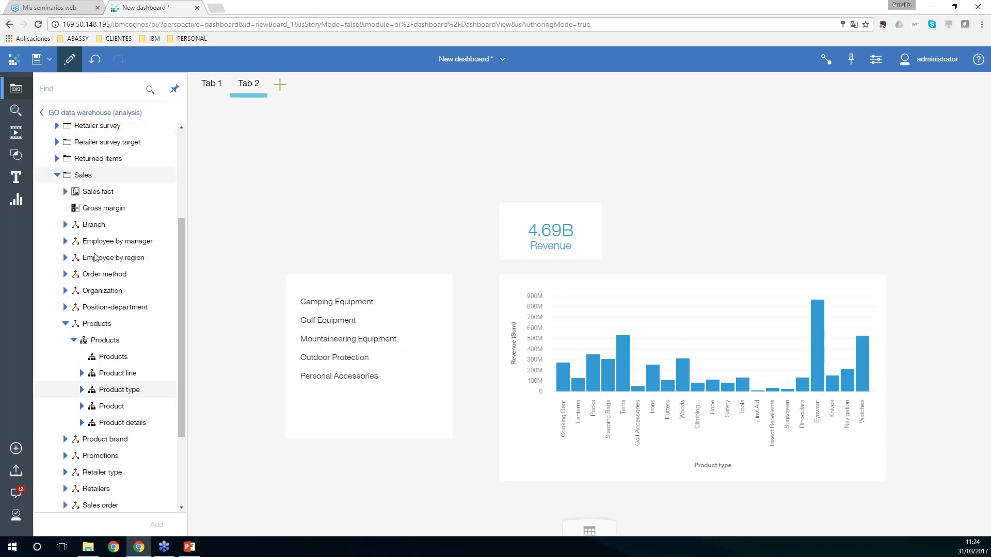
Collapse the Products and Sales source folders and create a new report from the Blank template.
{"action": "left_click", "coordinate": [65, 324]}
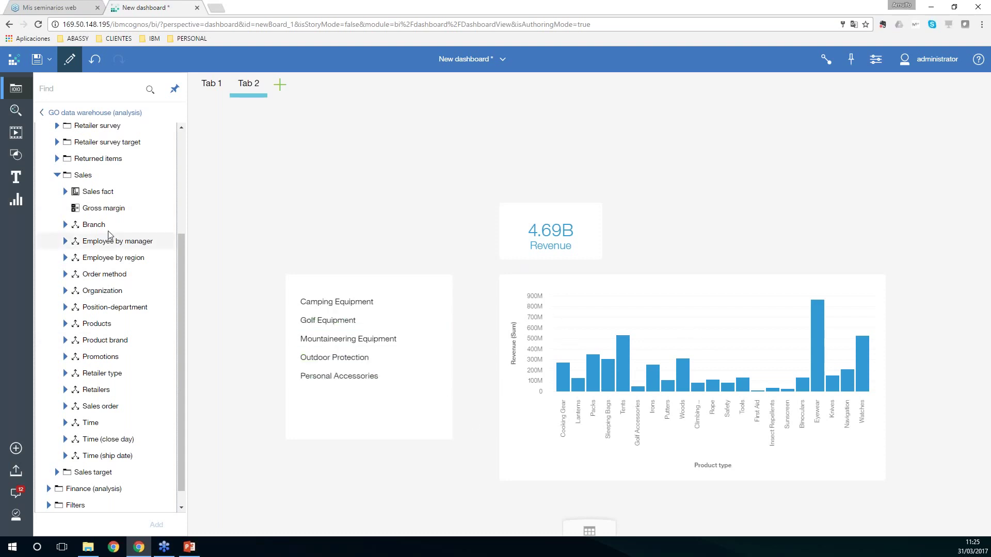
{"action": "left_click", "coordinate": [57, 175]}
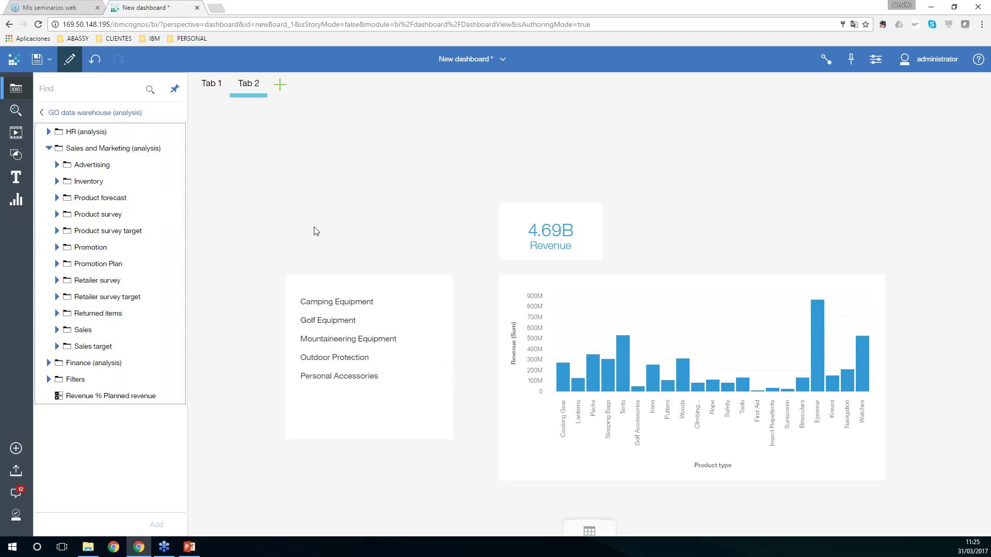
{"action": "left_click", "coordinate": [16, 449]}
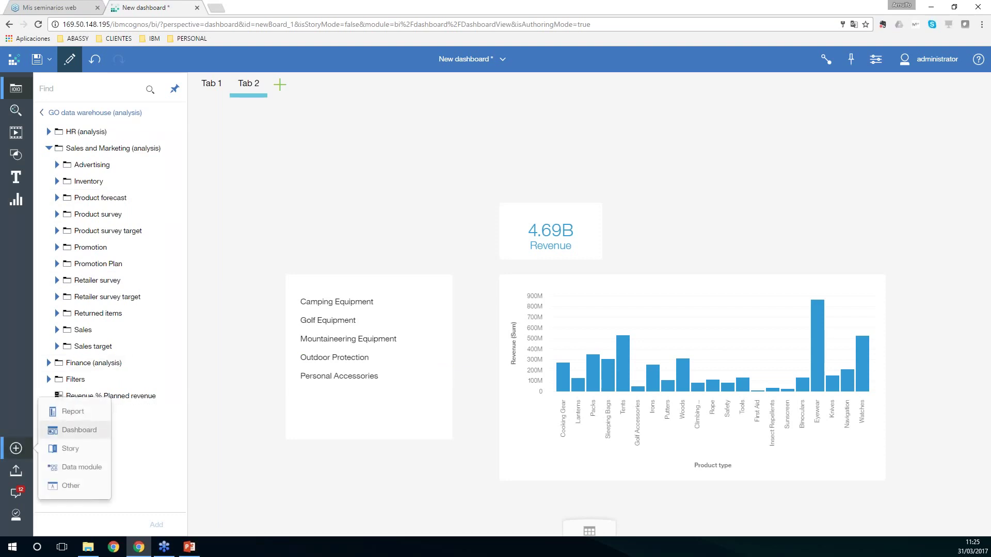
{"action": "left_click", "coordinate": [73, 411]}
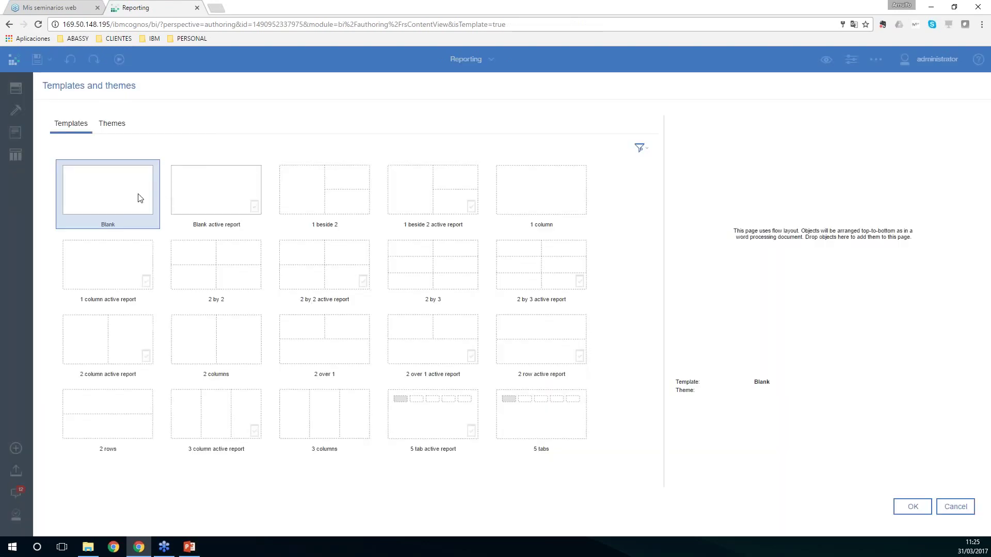
{"action": "double_click", "coordinate": [138, 197]}
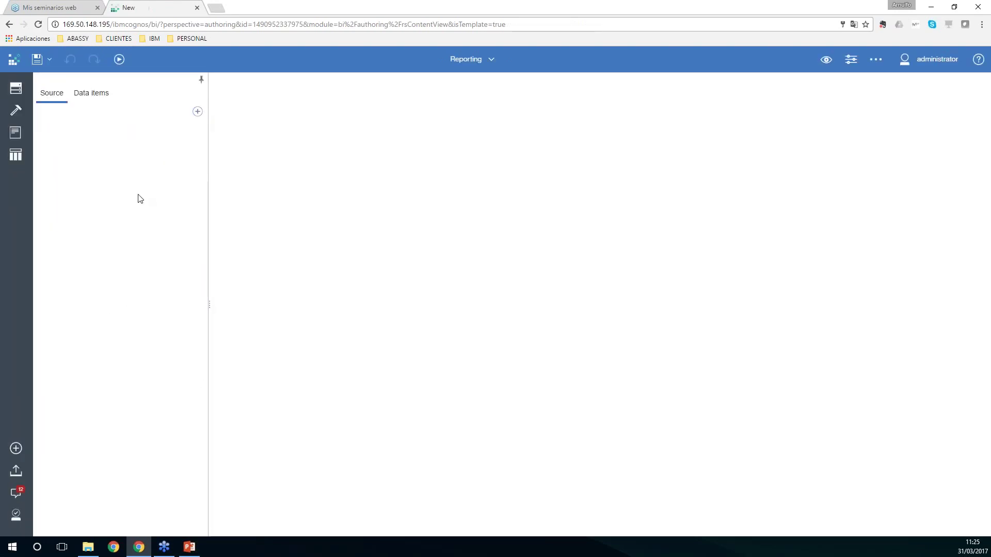
Load the GO data warehouse (query) package from Team content > Samples > Models as the report's source.
{"action": "left_click", "coordinate": [197, 112]}
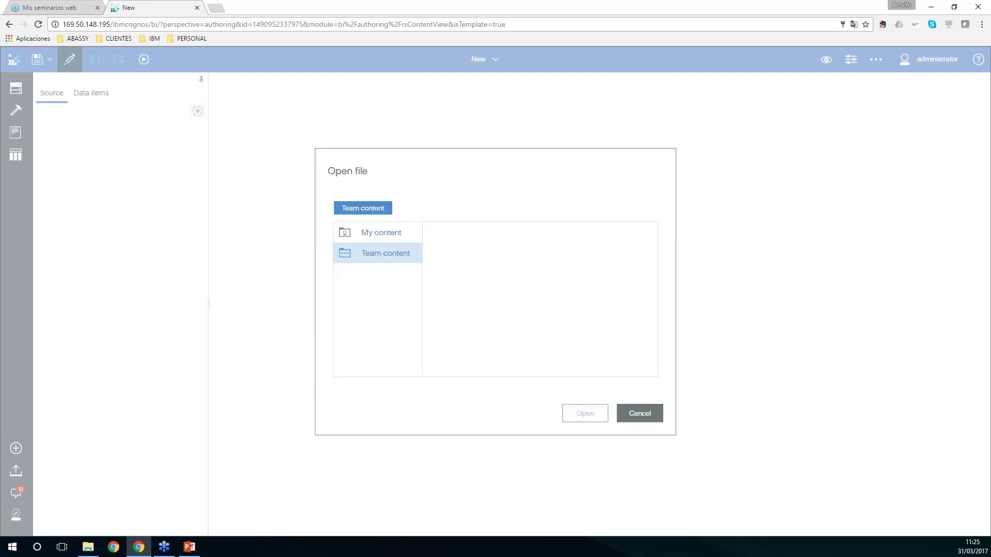
{"action": "double_click", "coordinate": [476, 277]}
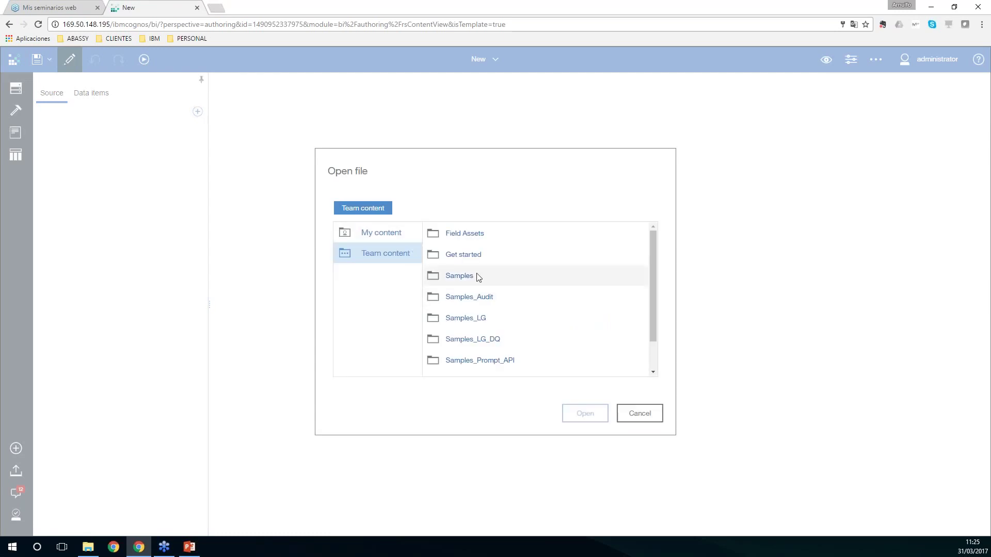
{"action": "double_click", "coordinate": [460, 318]}
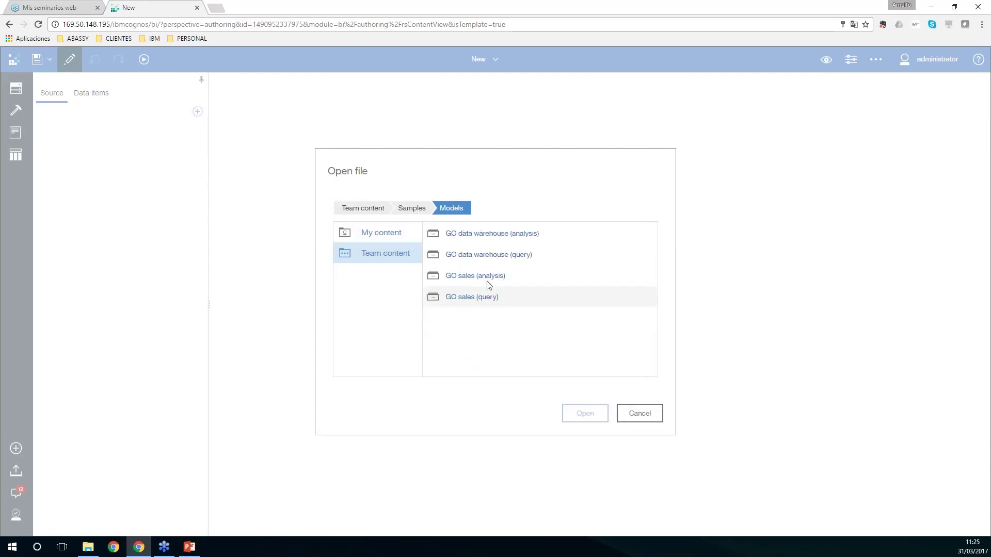
{"action": "double_click", "coordinate": [515, 237]}
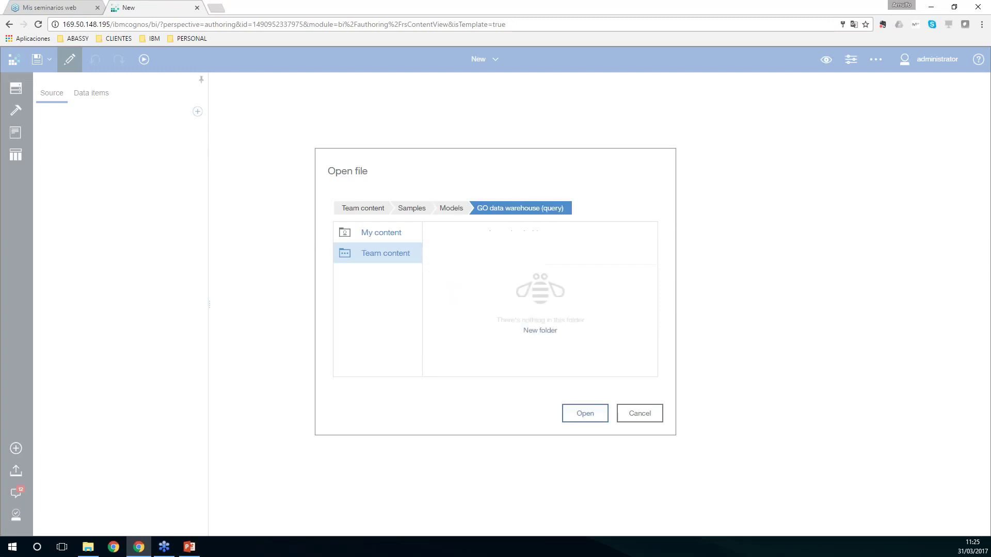
{"action": "left_click", "coordinate": [586, 414]}
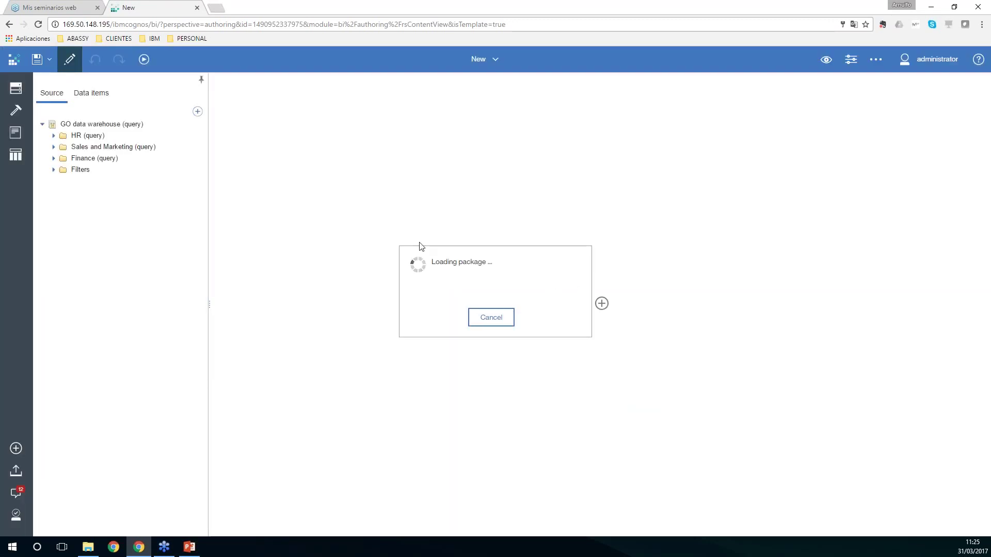
Expand the Sales and Marketing (query) folder and switch the report view to Page preview.
{"action": "double_click", "coordinate": [98, 147]}
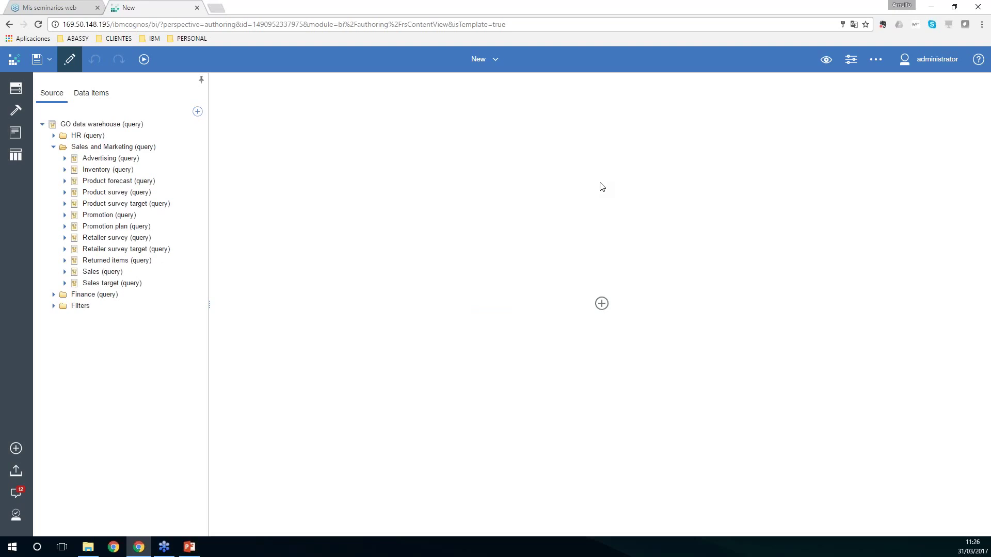
{"action": "left_click", "coordinate": [826, 61]}
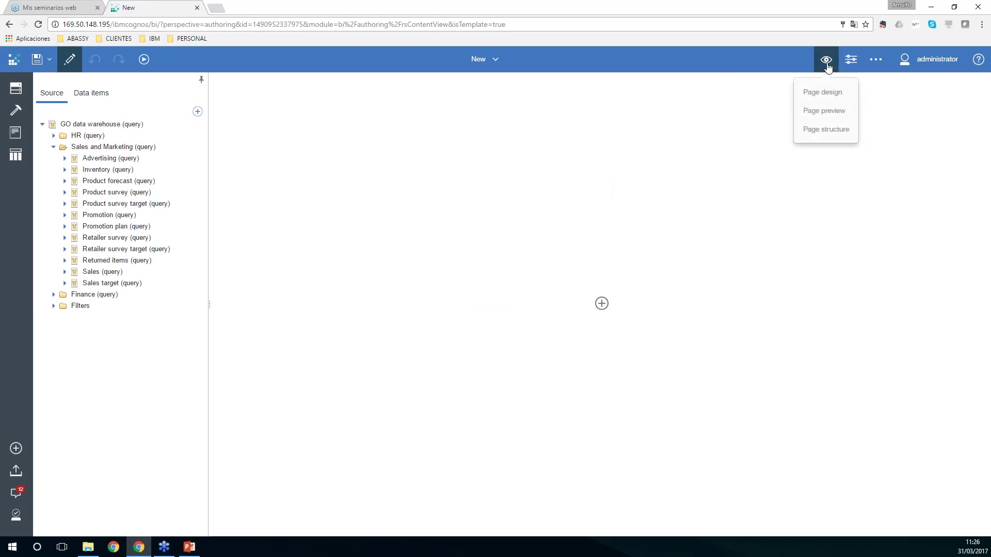
{"action": "left_click", "coordinate": [826, 112]}
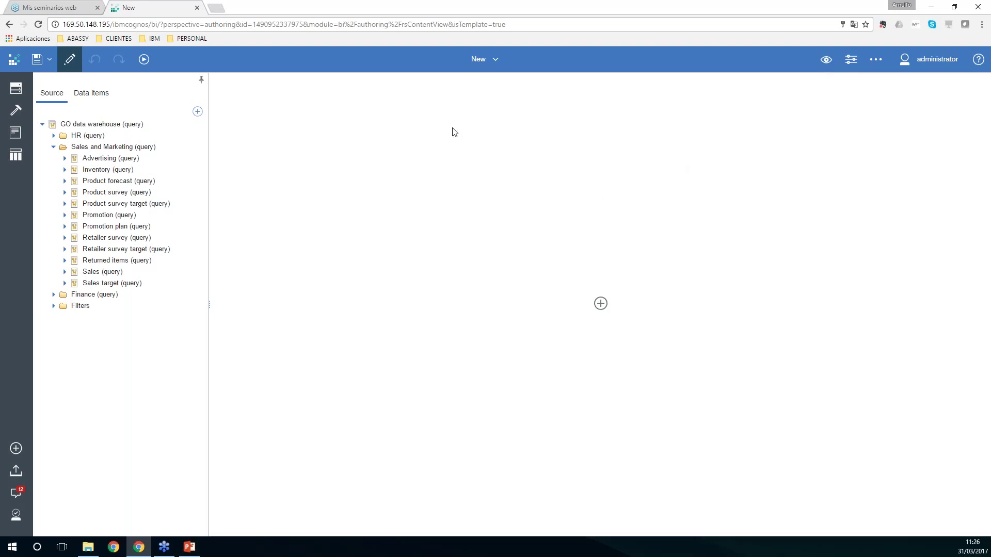
Insert a list object into the empty report page.
{"action": "left_click", "coordinate": [592, 301]}
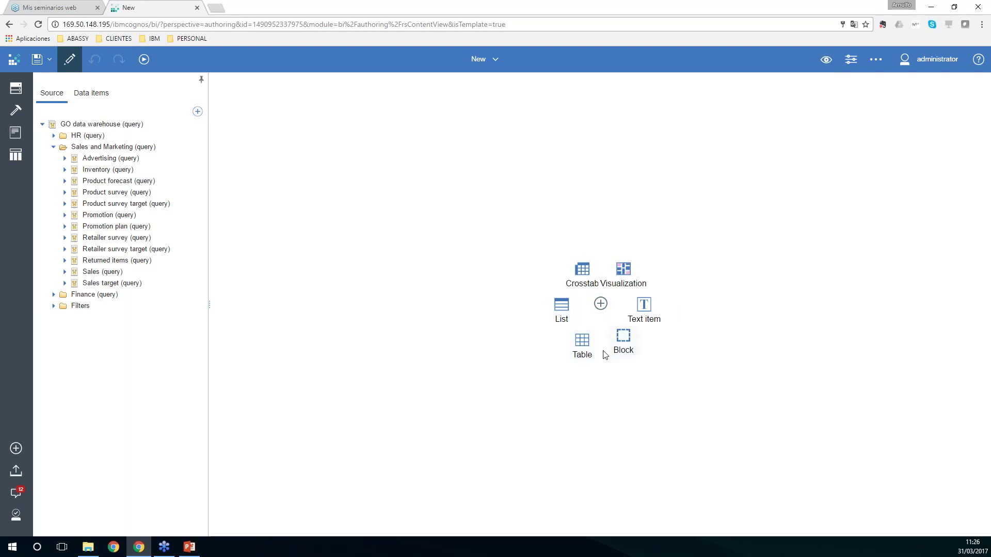
{"action": "left_click", "coordinate": [562, 307]}
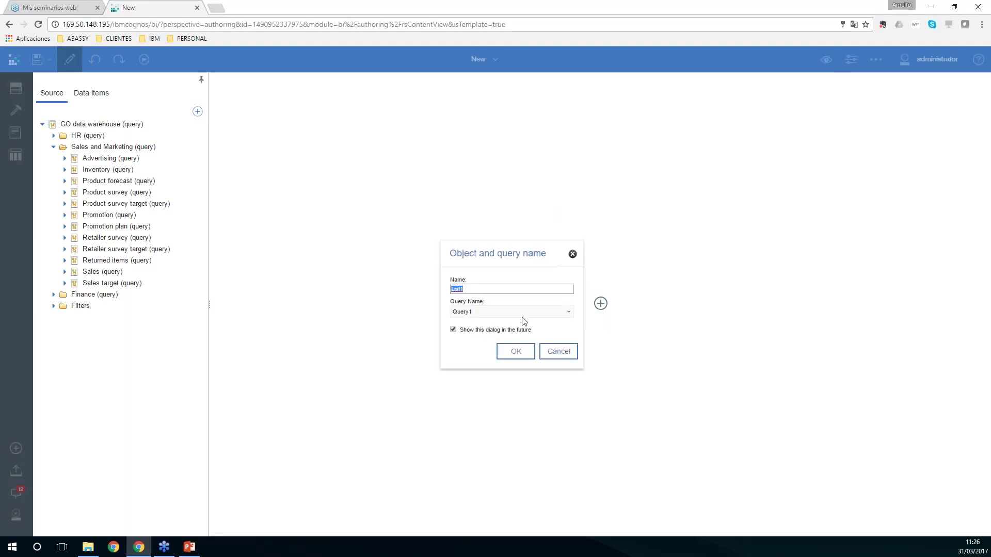
Create List1 on Query1 and fill it with Product line, Product type, Product and Product number from the Products sales query.
{"action": "left_click", "coordinate": [516, 351]}
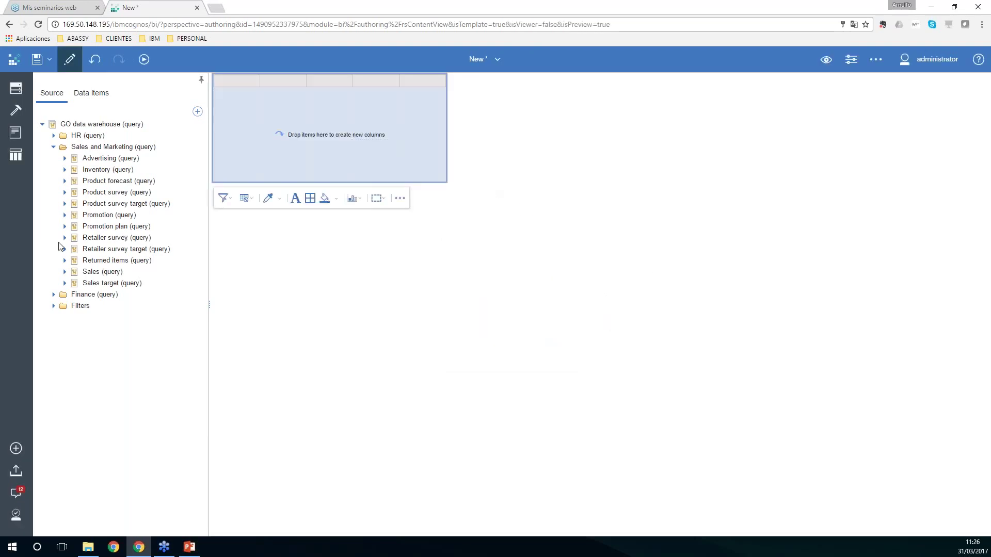
{"action": "left_click", "coordinate": [64, 272]}
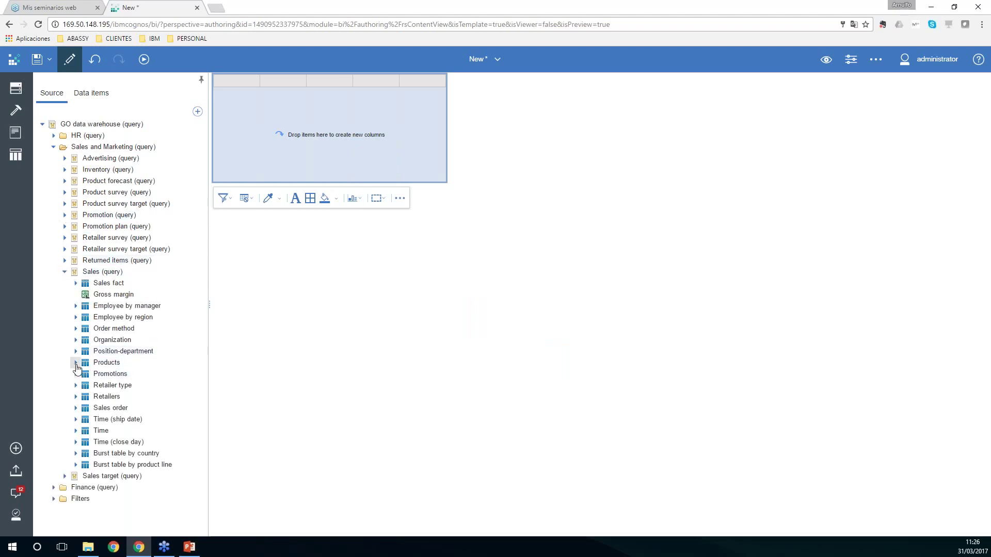
{"action": "left_click", "coordinate": [76, 363]}
{"action": "scroll", "coordinate": [103, 336], "scroll_direction": "down", "scroll_amount": 2}
{"action": "left_click", "coordinate": [123, 281]}
{"action": "left_click", "coordinate": [129, 293], "text": "ctrl"}
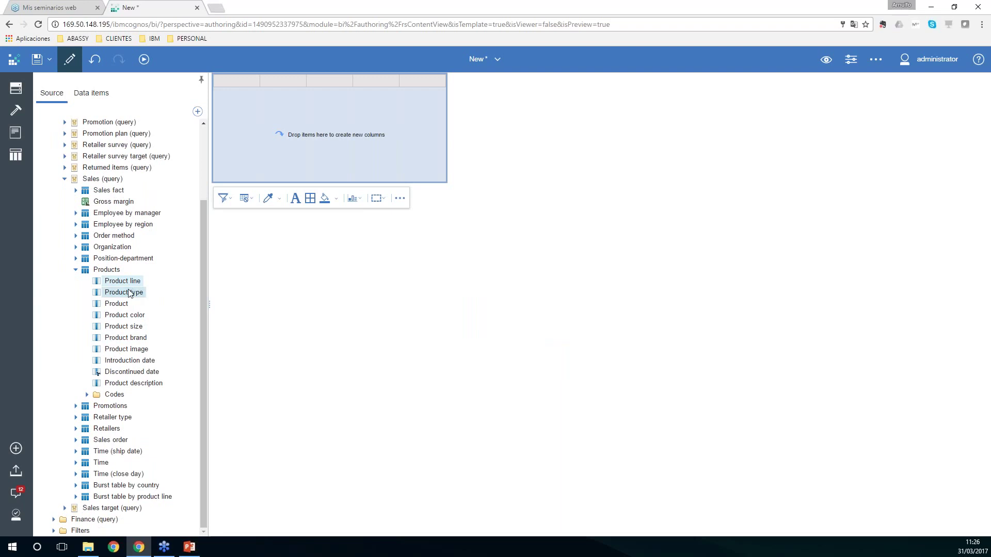
{"action": "left_click", "coordinate": [125, 304], "text": "ctrl"}
{"action": "left_click", "coordinate": [87, 394]}
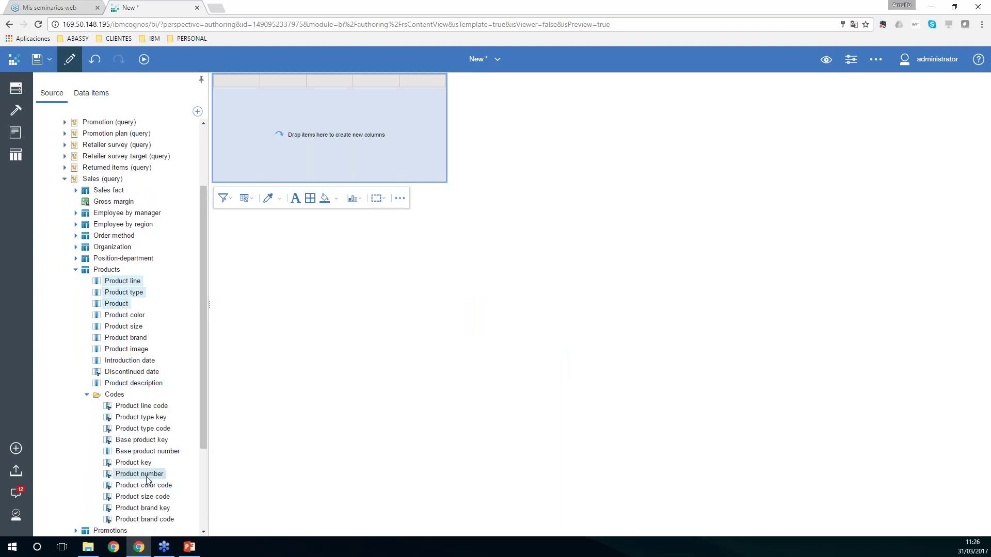
{"action": "left_click_drag", "start_coordinate": [126, 282], "coordinate": [246, 141]}
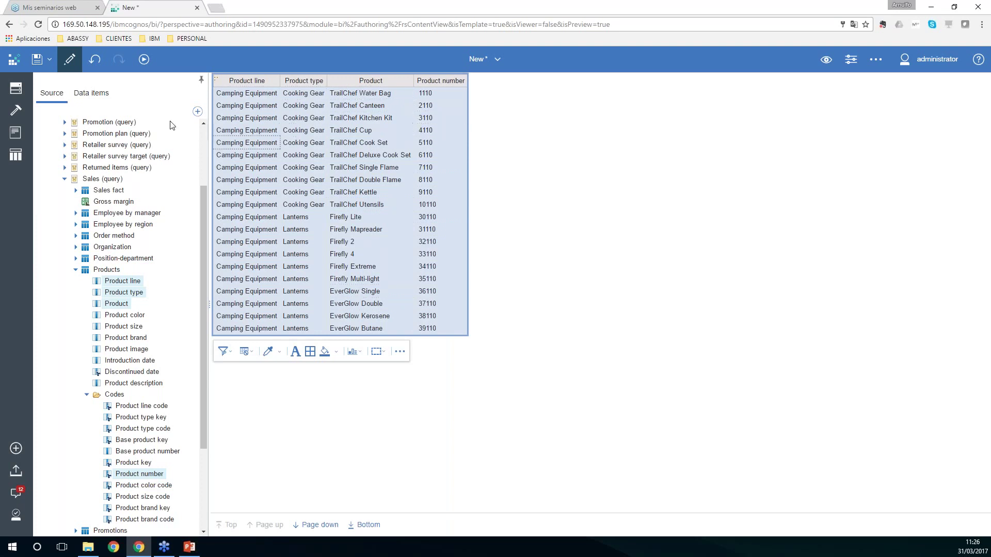
Run the report in Excel format and open the downloaded New Report (1).xlsx.
{"action": "left_click", "coordinate": [144, 60]}
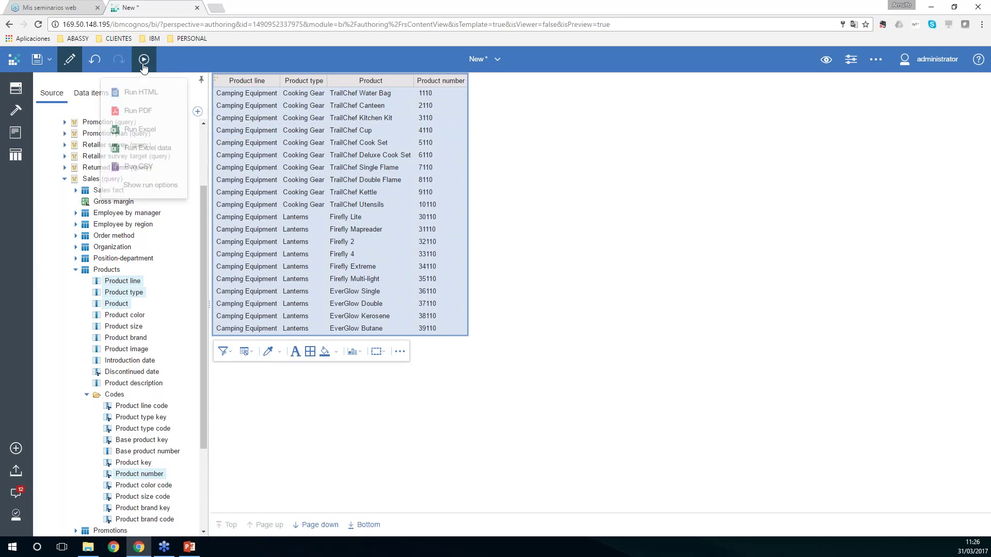
{"action": "left_click", "coordinate": [147, 132]}
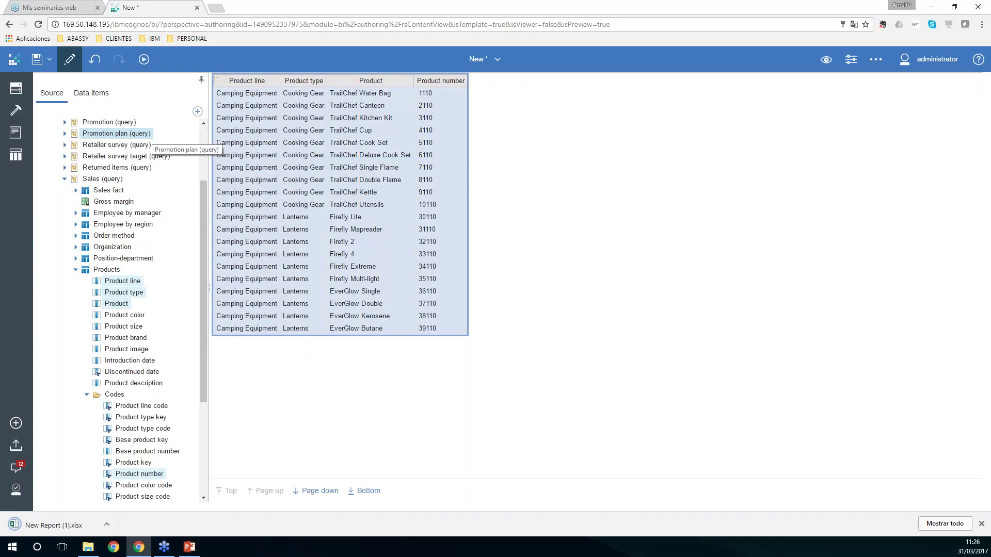
{"action": "left_click", "coordinate": [60, 525]}
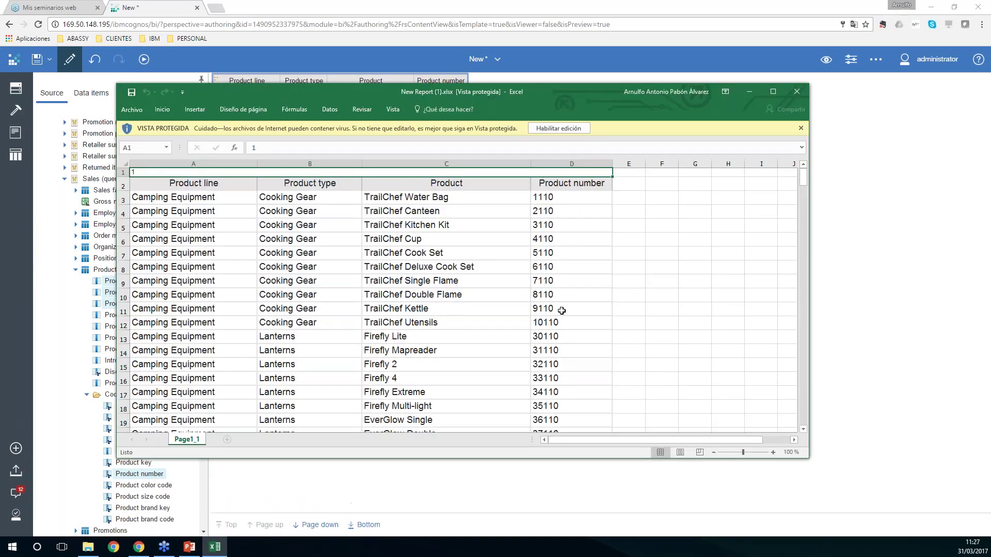
Enable editing, enter a Grp Mkting header in E2 with Alfa and Beta beneath it, and close the workbook without saving.
{"action": "left_click", "coordinate": [558, 128]}
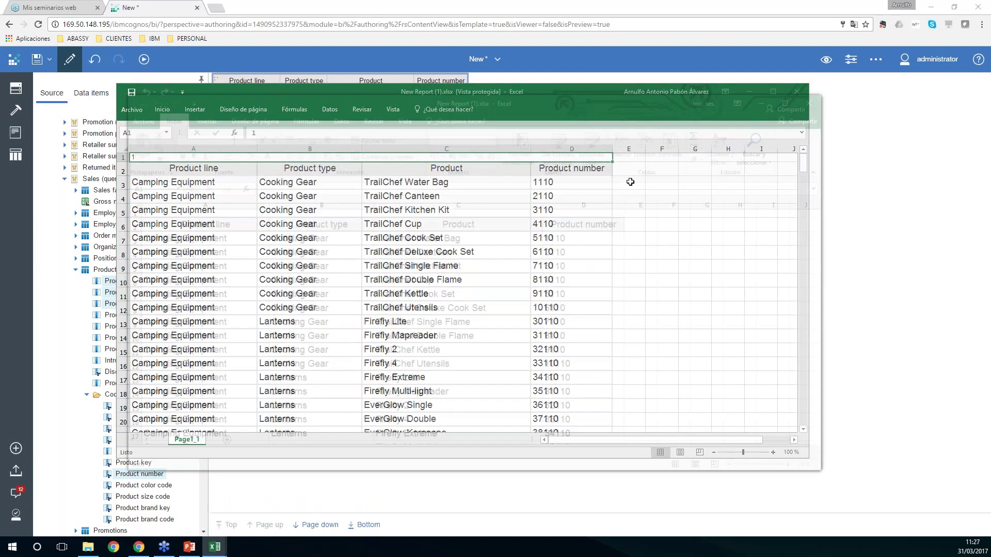
{"action": "left_click", "coordinate": [640, 225]}
{"action": "type", "text": "Grp"}
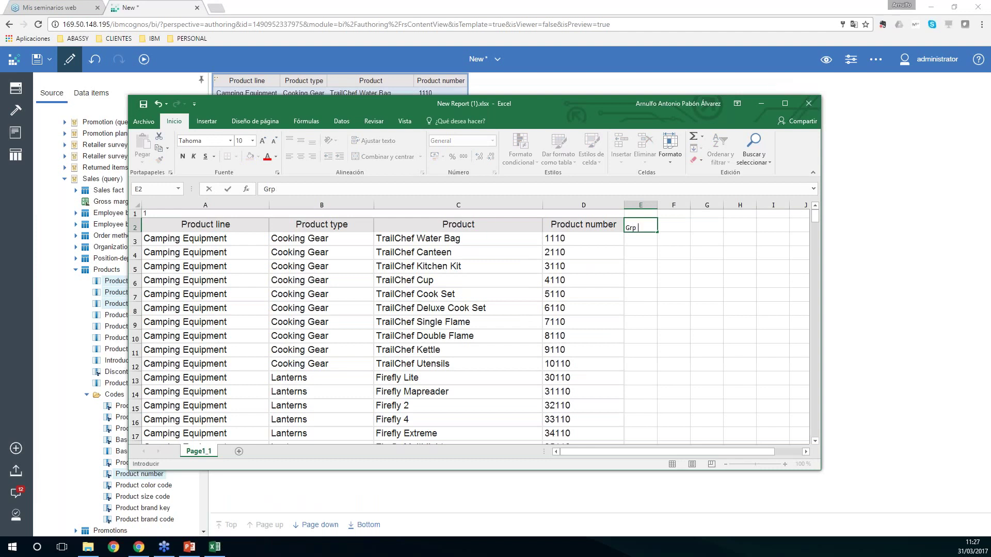
{"action": "type", "text": "i Mkting"}
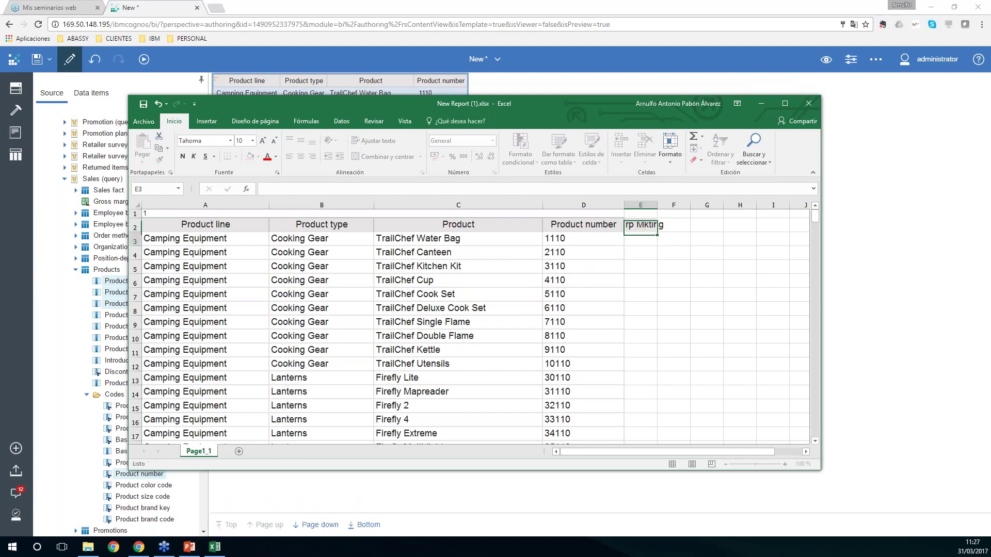
{"action": "key", "text": "Return"}
{"action": "type", "text": "Alfa"}
{"action": "key", "text": "Return"}
{"action": "type", "text": "Beta"}
{"action": "key", "text": "Return"}
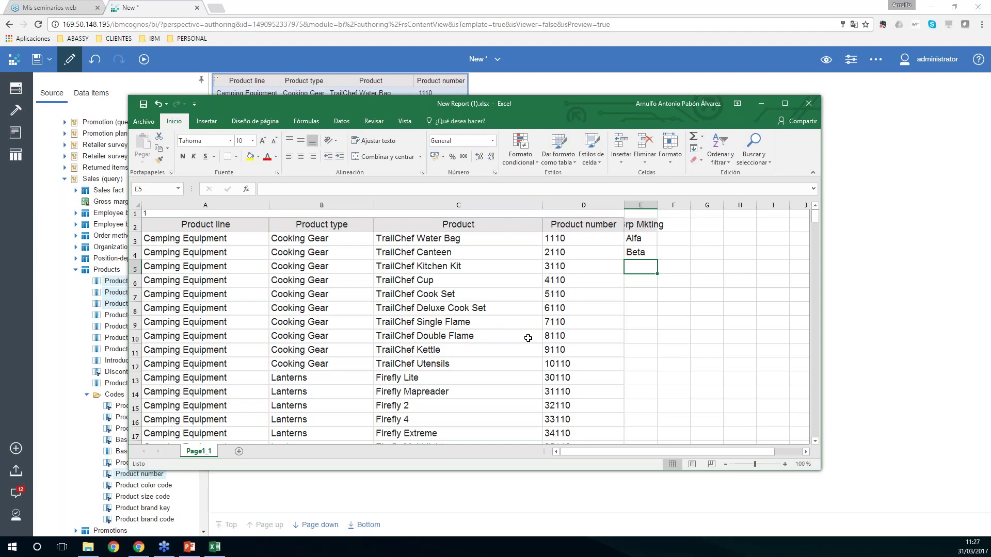
{"action": "left_click", "coordinate": [814, 100]}
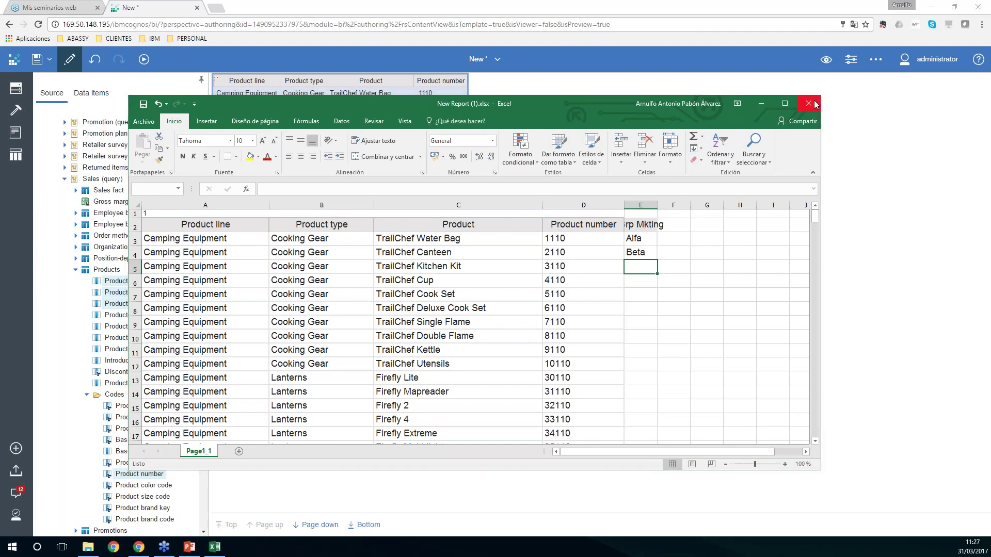
{"action": "left_click", "coordinate": [482, 295]}
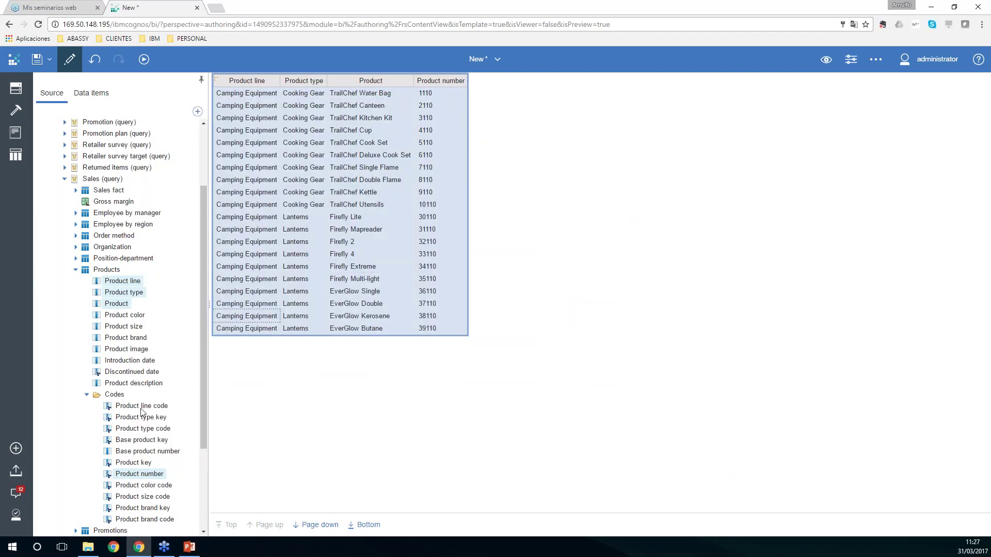
Upload Marketing Group Alfa-Beta (upload).xlsx from the Webminar folder, keeping all its columns visible.
{"action": "left_click", "coordinate": [16, 473]}
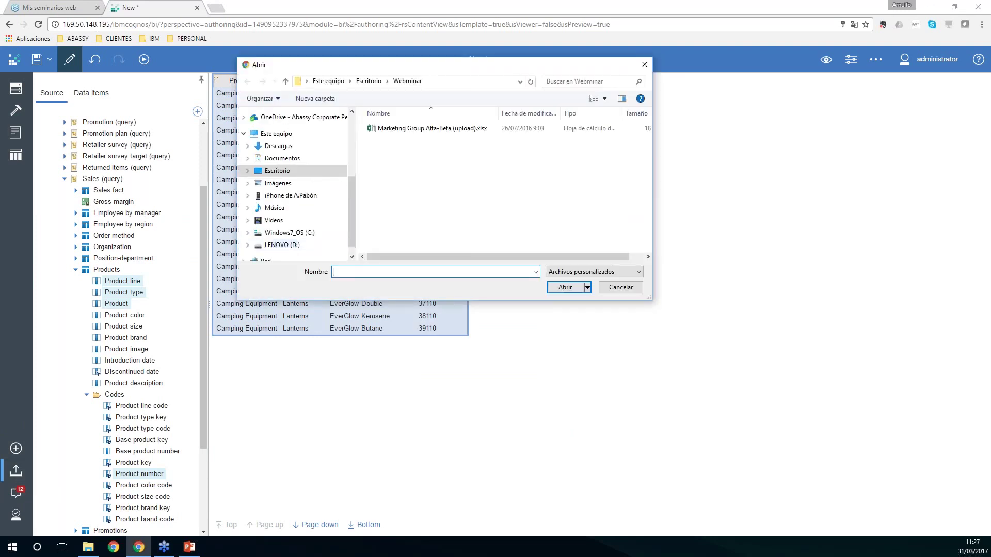
{"action": "left_click", "coordinate": [449, 128]}
{"action": "left_click", "coordinate": [570, 287]}
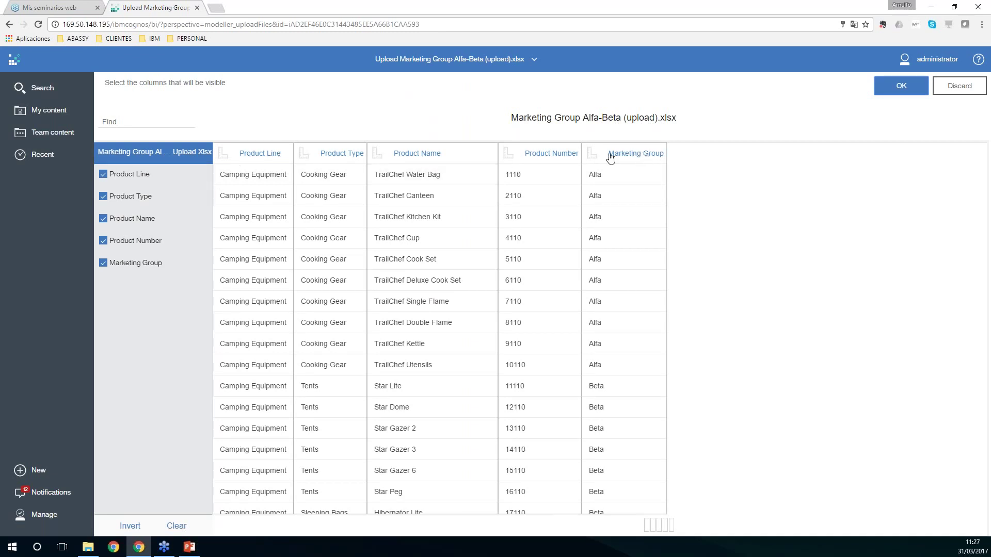
{"action": "left_click", "coordinate": [592, 154]}
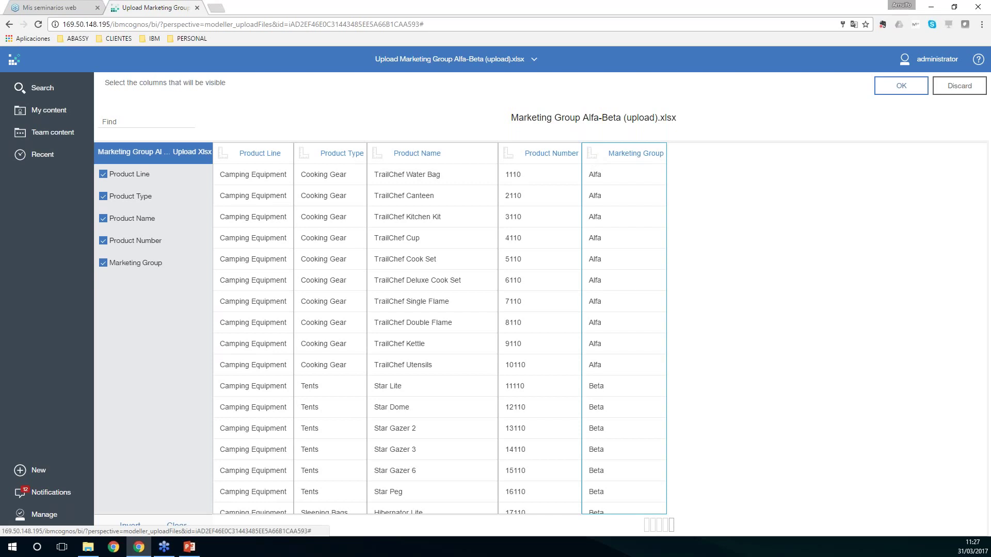
{"action": "left_click", "coordinate": [908, 87]}
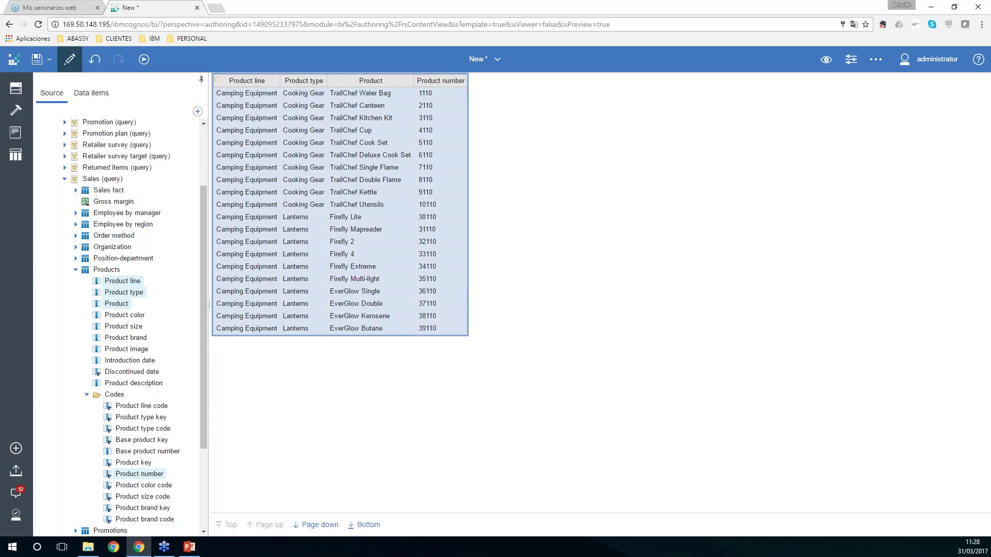
Open My data module from My content and turn on cardinality in its relationship diagram.
{"action": "left_click", "coordinate": [491, 61]}
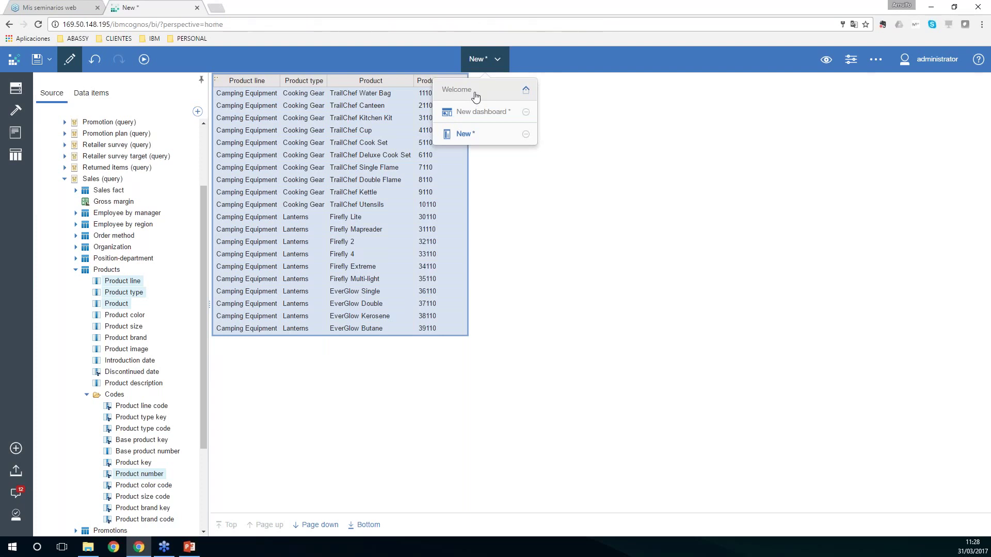
{"action": "left_click", "coordinate": [475, 98]}
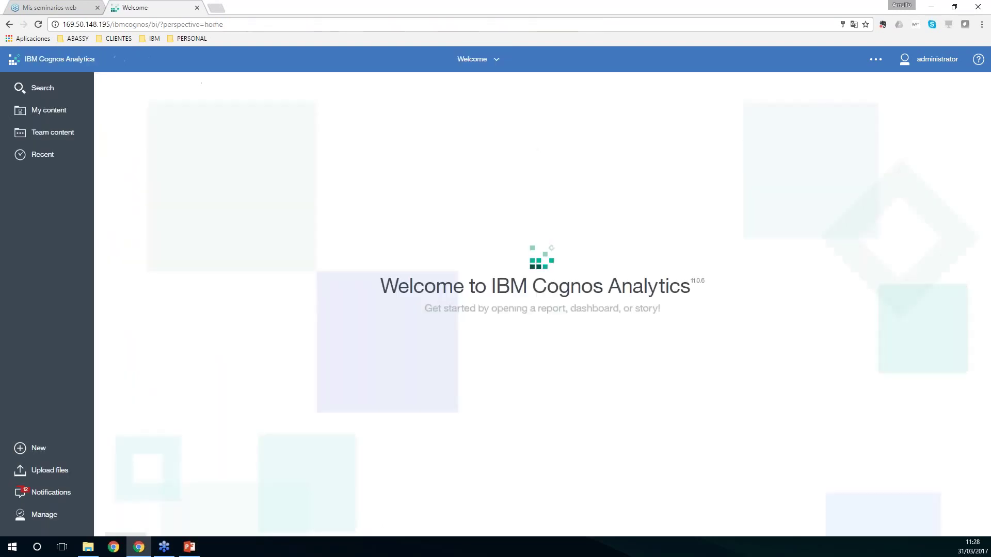
{"action": "left_click", "coordinate": [53, 116]}
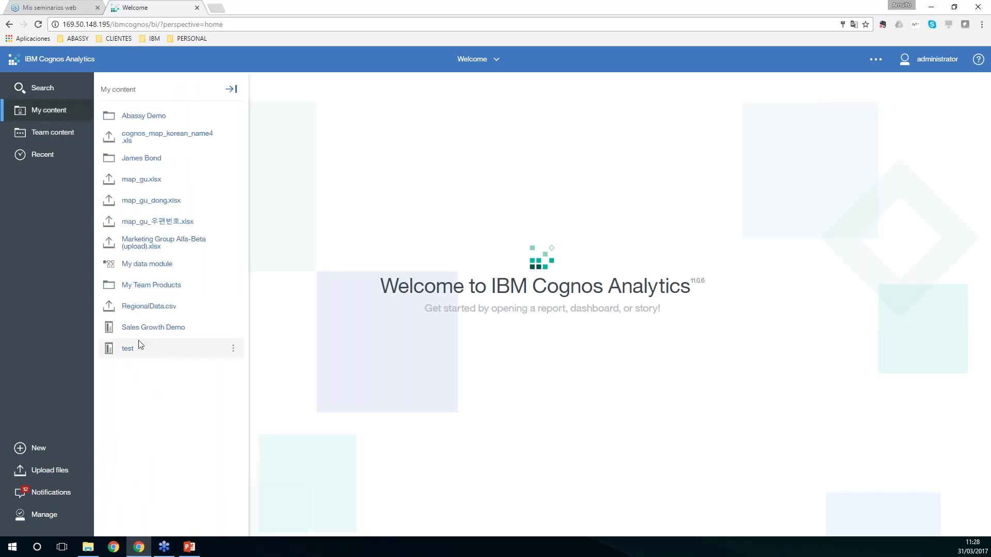
{"action": "left_click", "coordinate": [227, 263]}
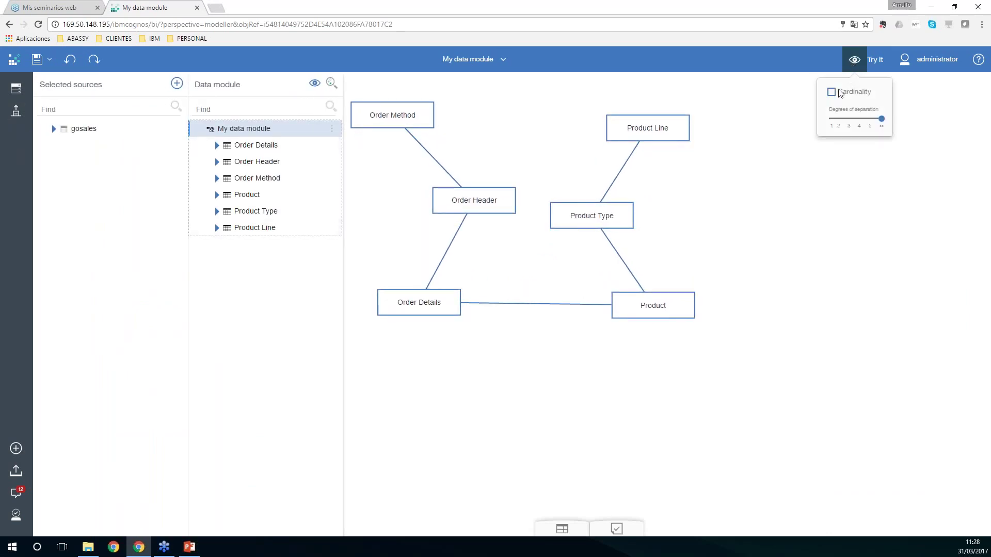
{"action": "left_click", "coordinate": [832, 93]}
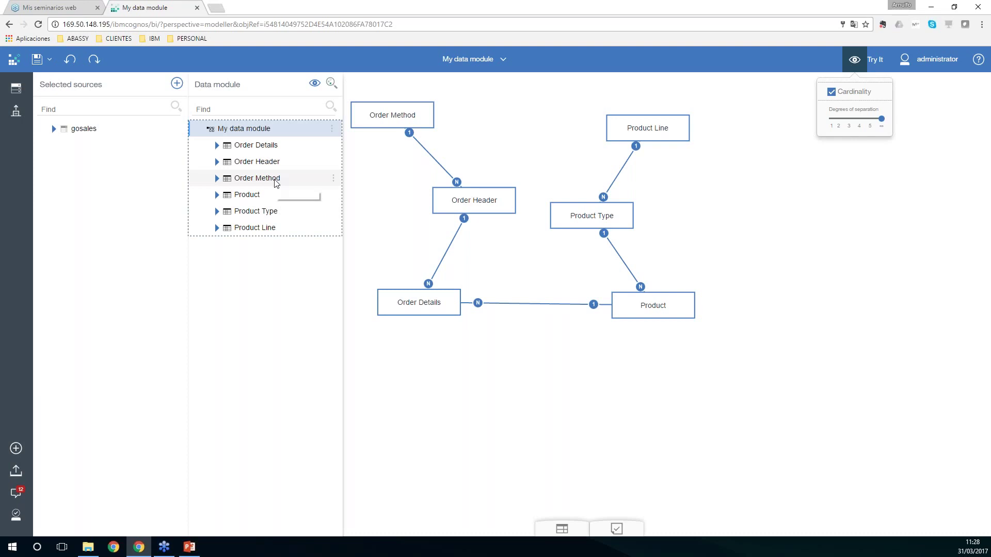
Add the Product Name Lookup table from gosales to the data module and place it below Product in the diagram.
{"action": "left_click", "coordinate": [54, 129]}
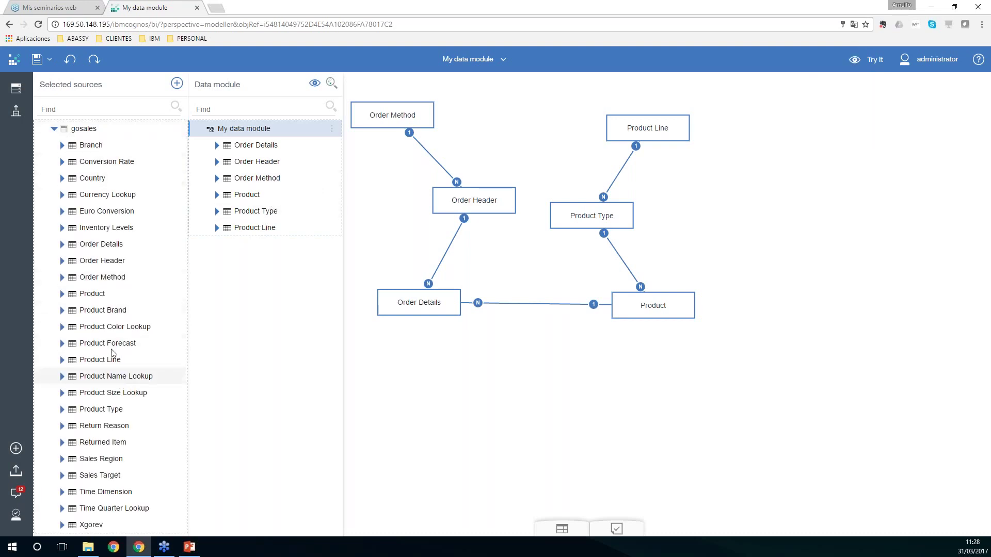
{"action": "left_click", "coordinate": [59, 379]}
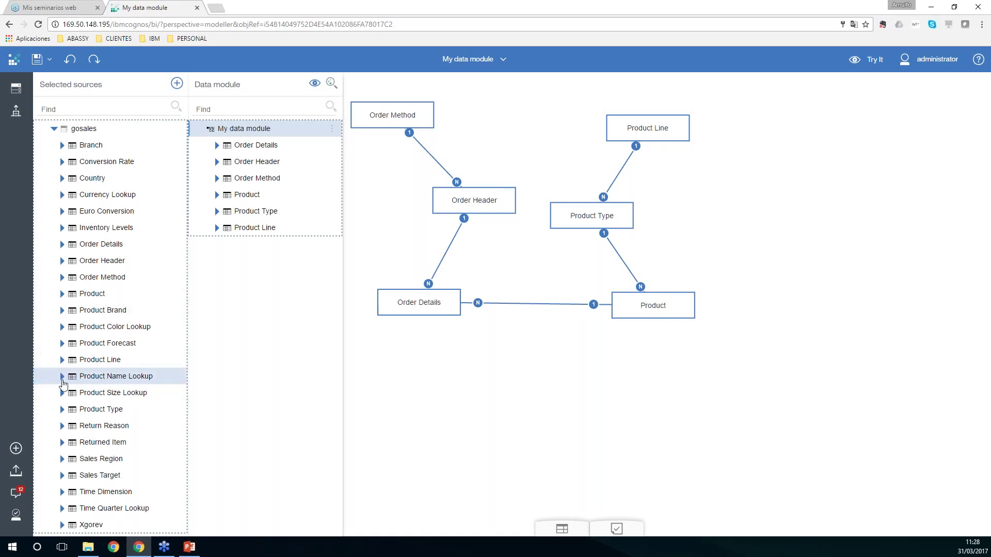
{"action": "left_click", "coordinate": [62, 379]}
{"action": "left_click", "coordinate": [63, 377]}
{"action": "left_click_drag", "start_coordinate": [105, 382], "coordinate": [267, 228]}
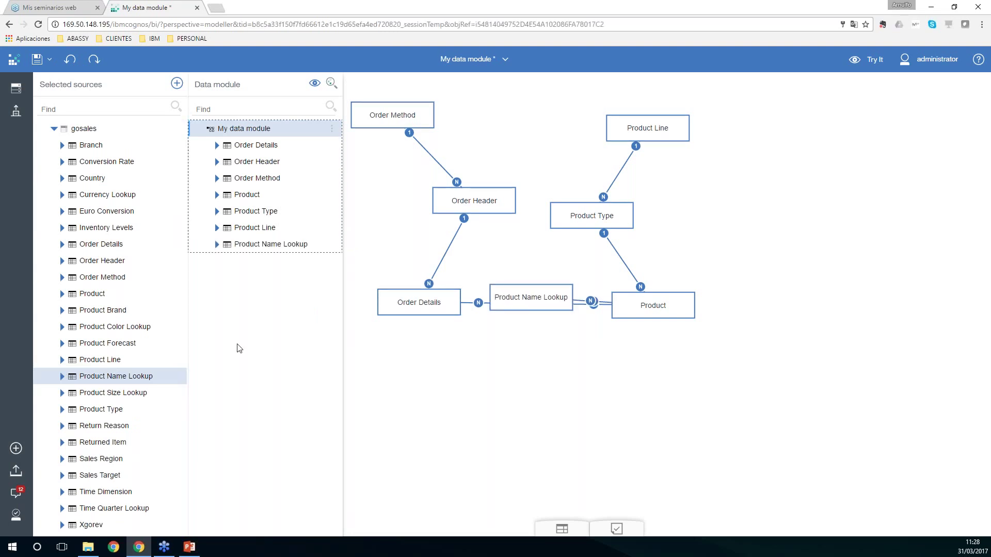
{"action": "left_click_drag", "start_coordinate": [570, 303], "coordinate": [602, 395]}
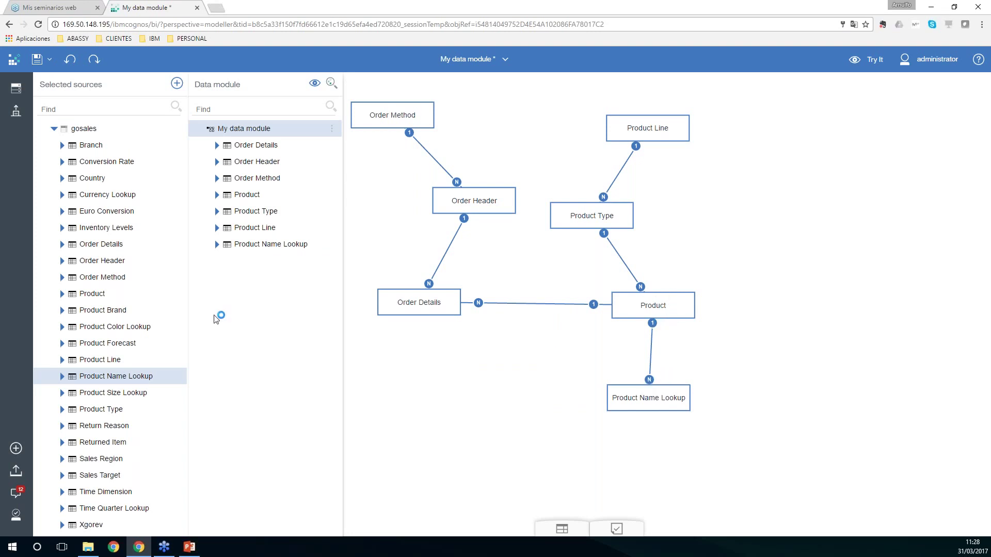
Filter the Product Language column of Product Name Lookup to EN.
{"action": "left_click", "coordinate": [216, 244]}
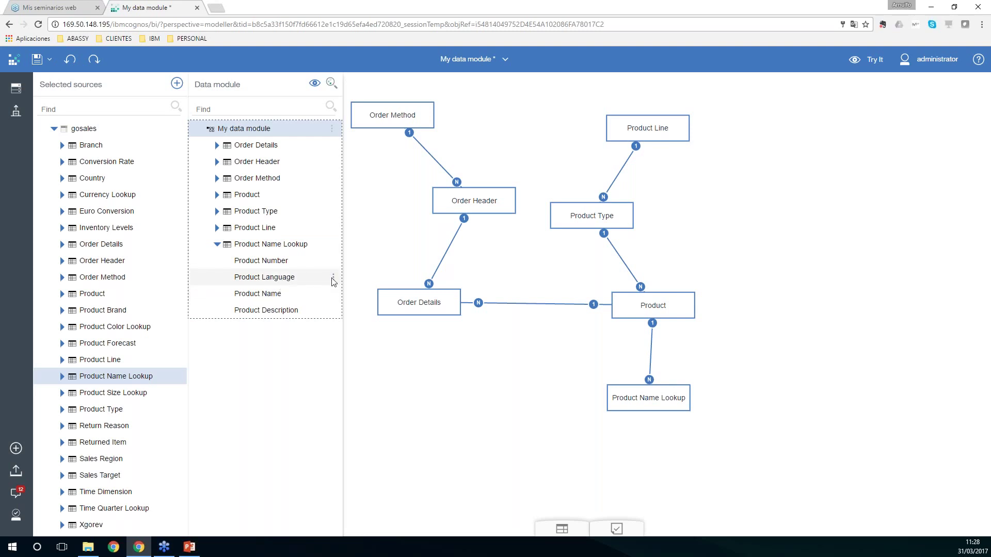
{"action": "left_click", "coordinate": [333, 277]}
{"action": "left_click", "coordinate": [339, 310]}
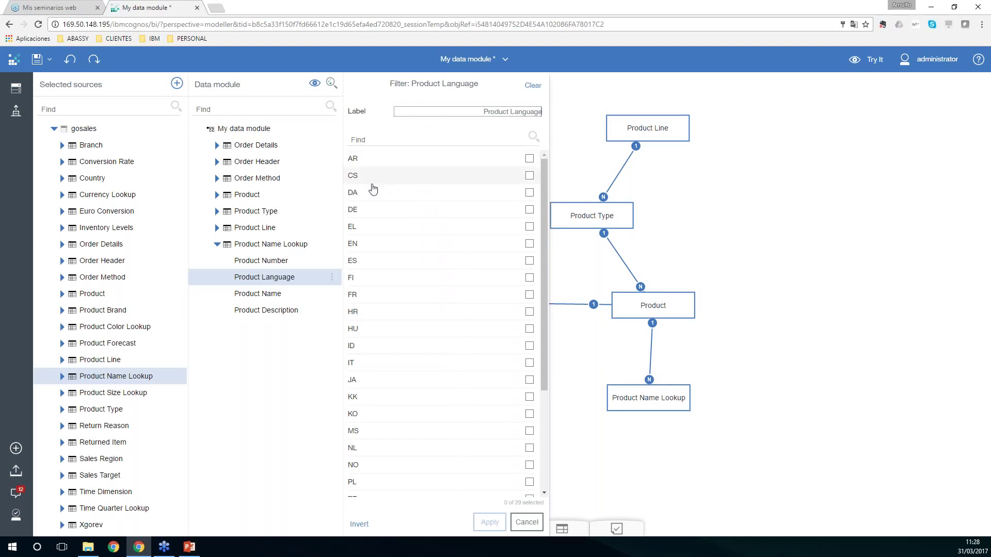
{"action": "left_click", "coordinate": [529, 244]}
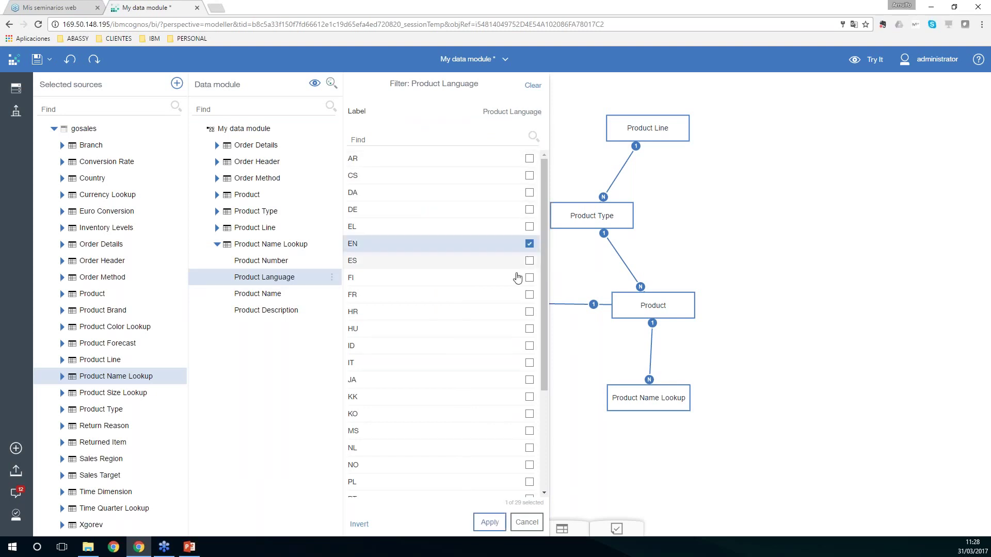
{"action": "left_click", "coordinate": [493, 527]}
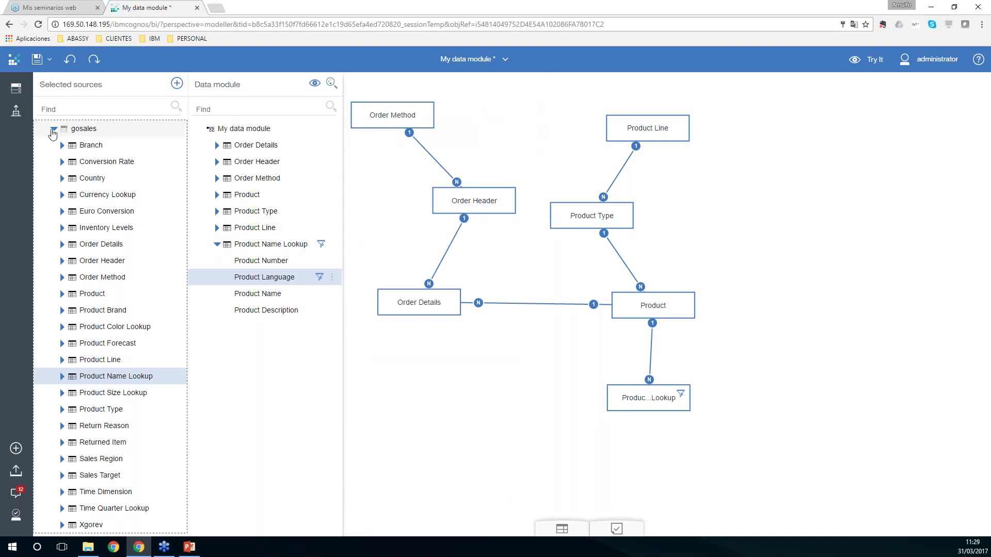
Find the uploaded file Marketing Group Alfa-Beta.xlsx from Abassy Demo with the search term alfa and add it as a source.
{"action": "left_click", "coordinate": [54, 129]}
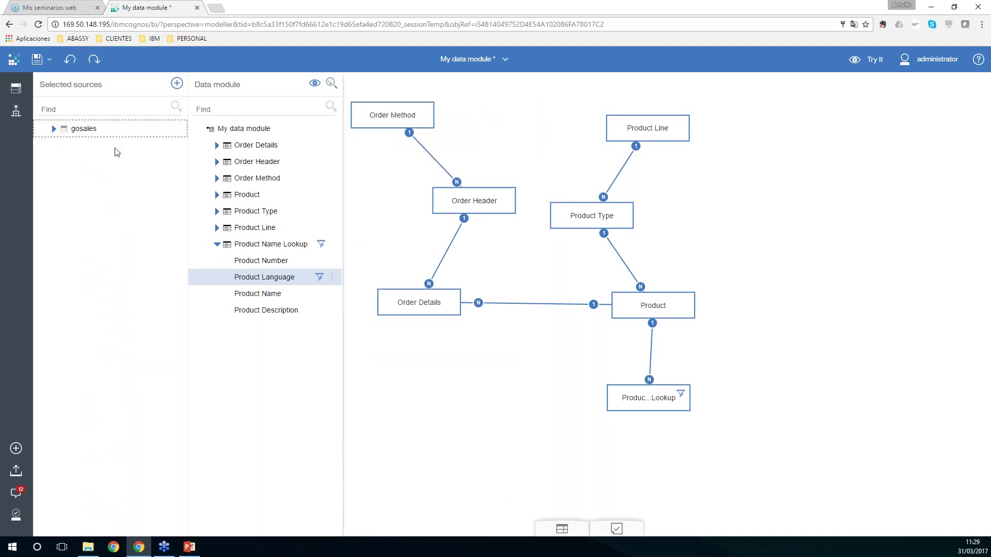
{"action": "left_click", "coordinate": [176, 85]}
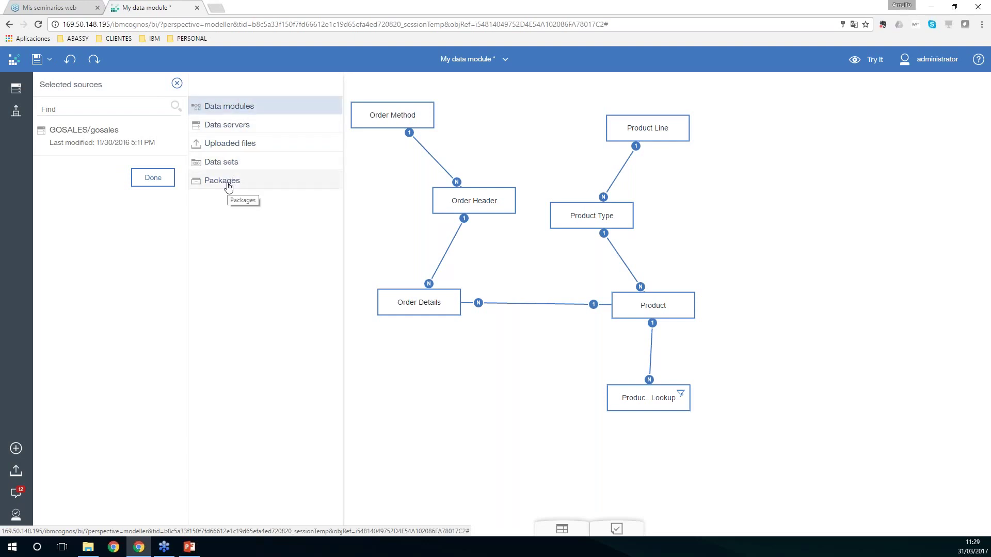
{"action": "left_click", "coordinate": [228, 107]}
{"action": "left_click", "coordinate": [234, 150]}
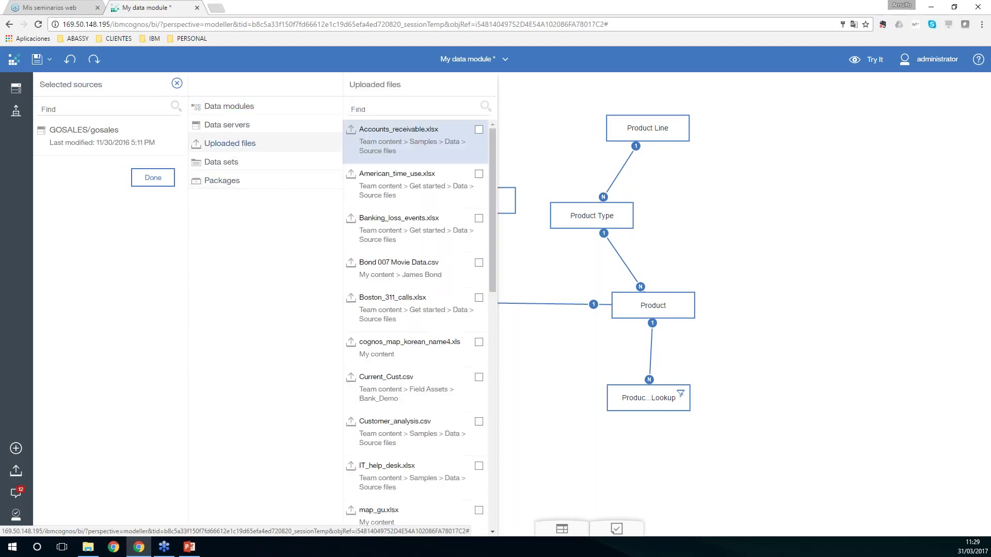
{"action": "left_click", "coordinate": [373, 109]}
{"action": "type", "text": "alfa"}
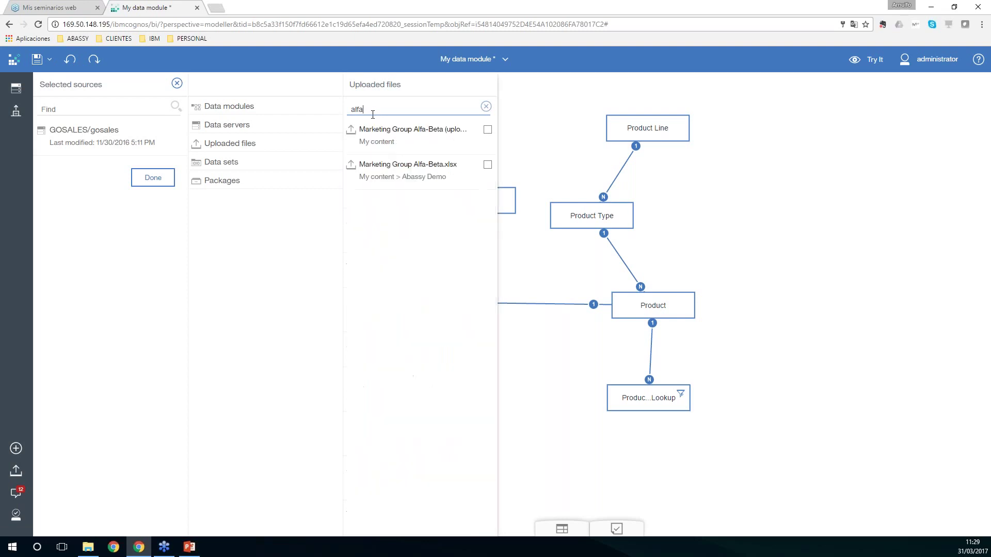
{"action": "left_click", "coordinate": [488, 165]}
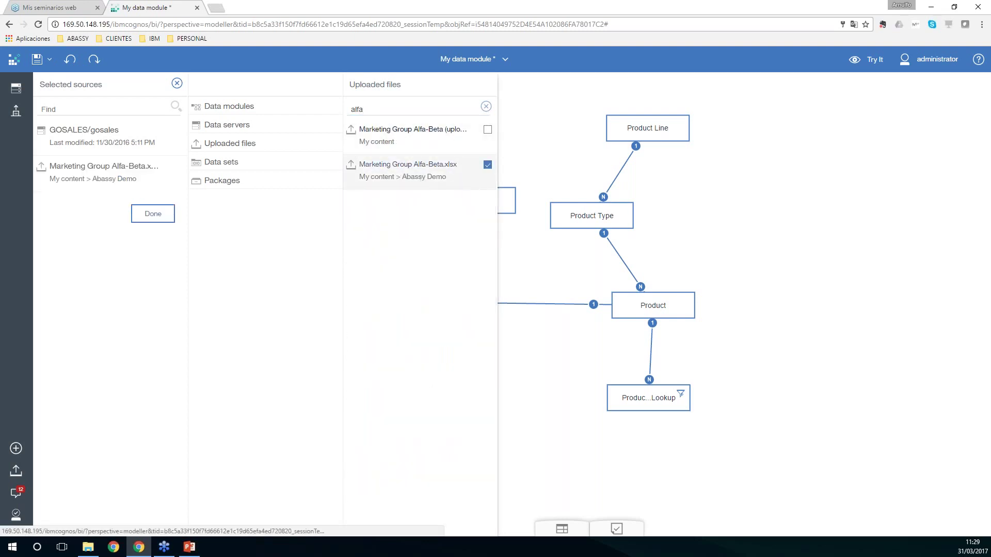
{"action": "left_click", "coordinate": [148, 217]}
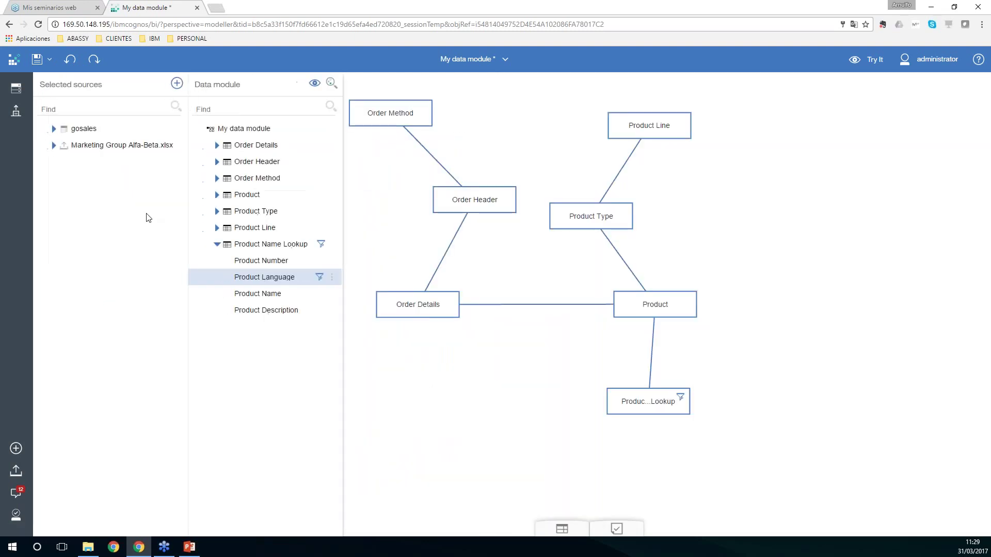
Add the Marketing Group Alfa Beta Xlsx table to the data module and place it to the right of Product in the diagram.
{"action": "left_click", "coordinate": [54, 145]}
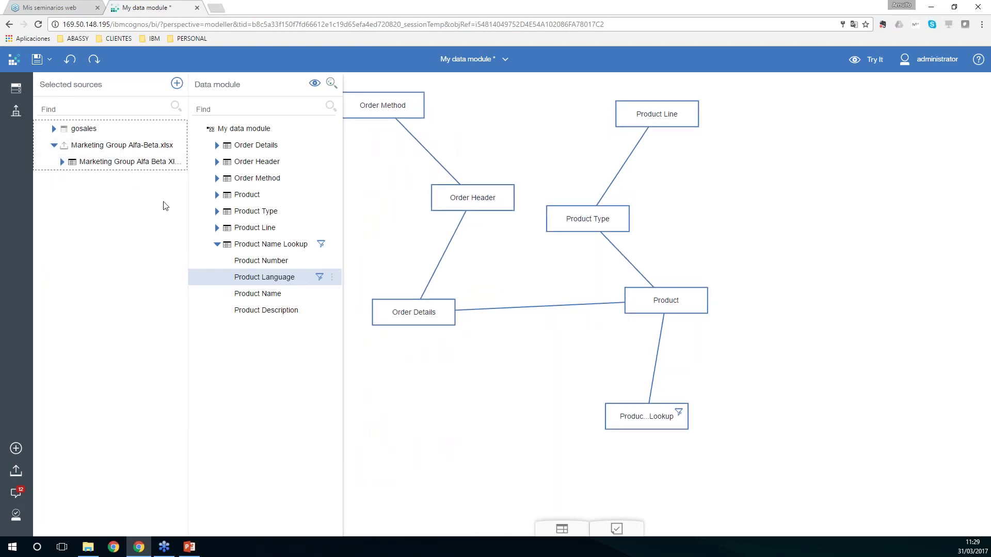
{"action": "left_click_drag", "start_coordinate": [130, 164], "coordinate": [222, 344]}
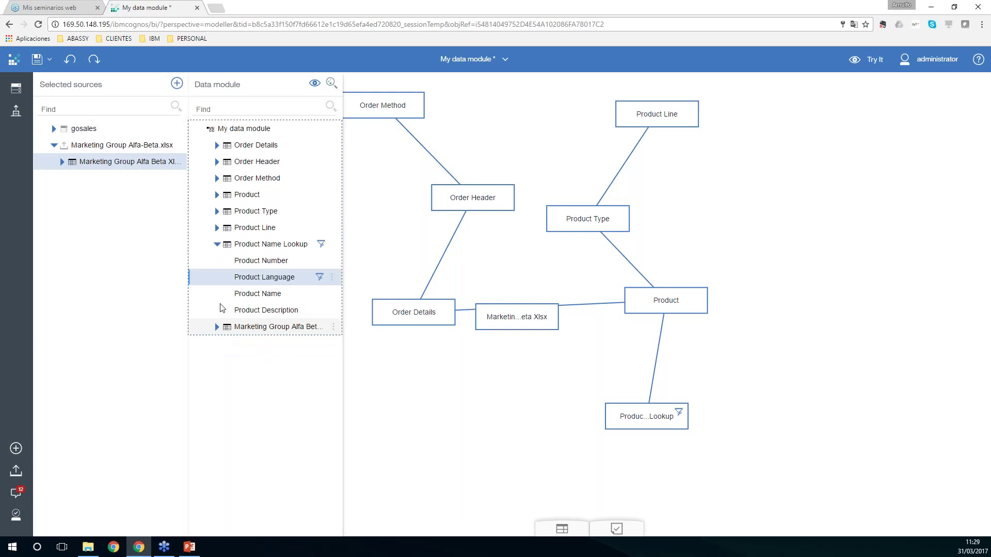
{"action": "left_click_drag", "start_coordinate": [503, 334], "coordinate": [801, 302]}
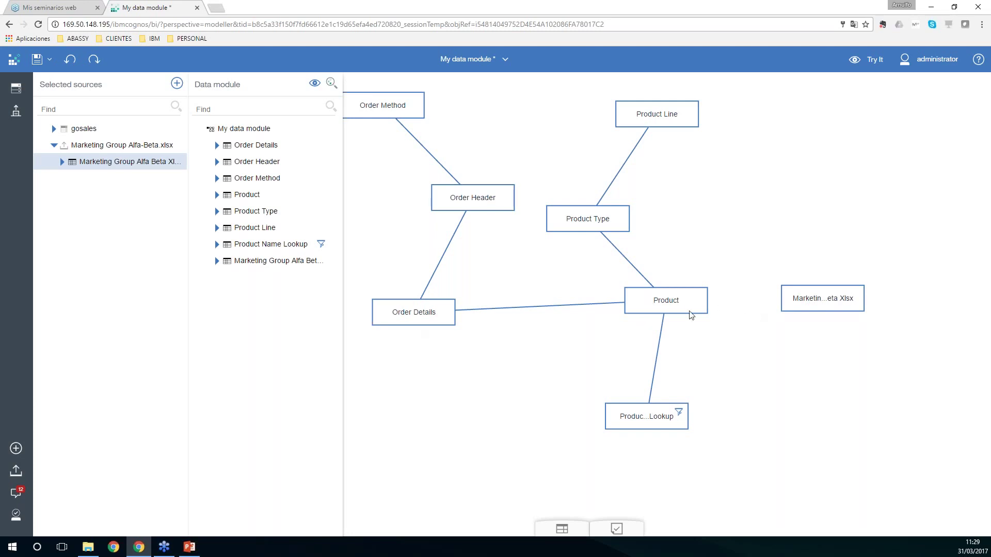
Create a join relationship between Product and Marketing Group Alfa Beta Xlsx, matching Product Number on both sides.
{"action": "left_click", "coordinate": [252, 196]}
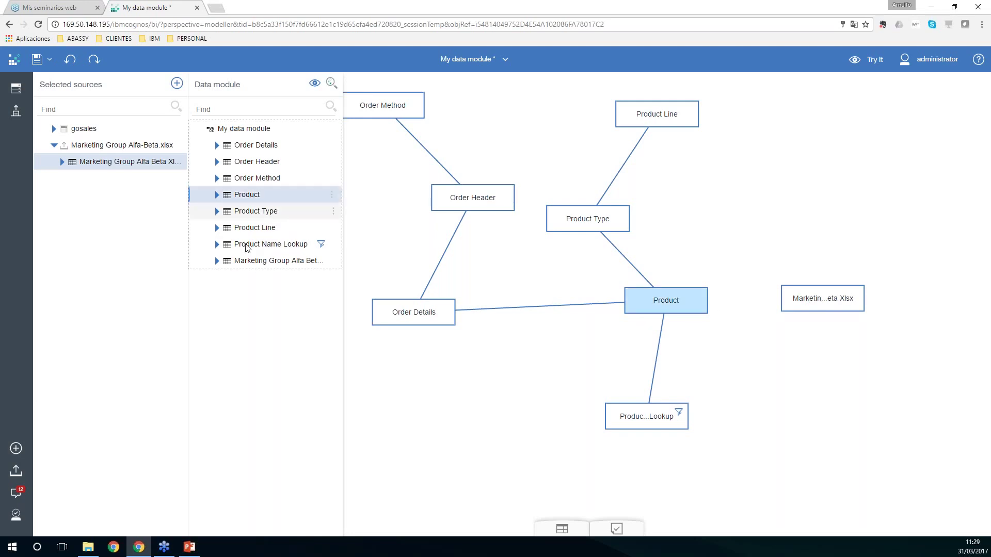
{"action": "left_click", "coordinate": [271, 262], "text": "ctrl"}
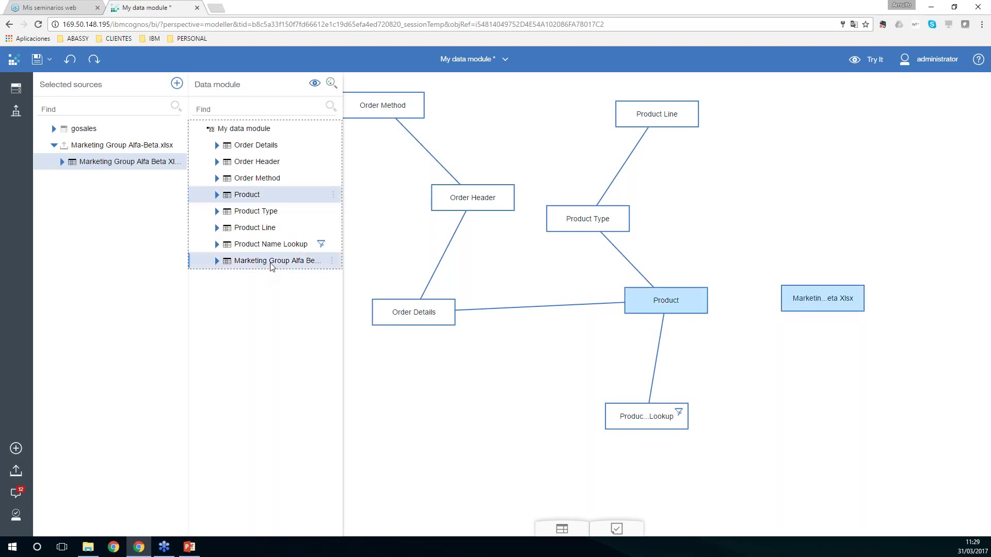
{"action": "left_click", "coordinate": [332, 197]}
{"action": "left_click", "coordinate": [351, 211]}
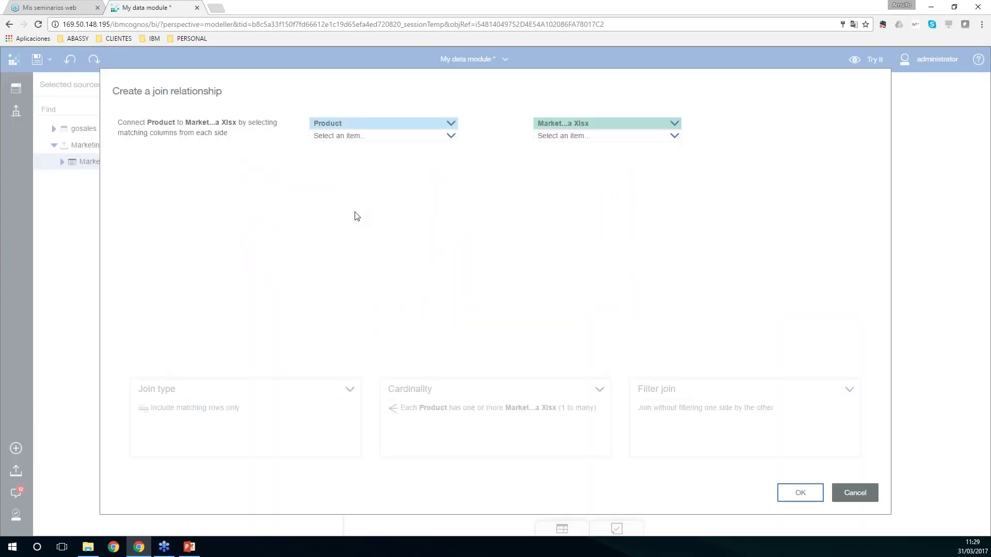
{"action": "left_click", "coordinate": [450, 136]}
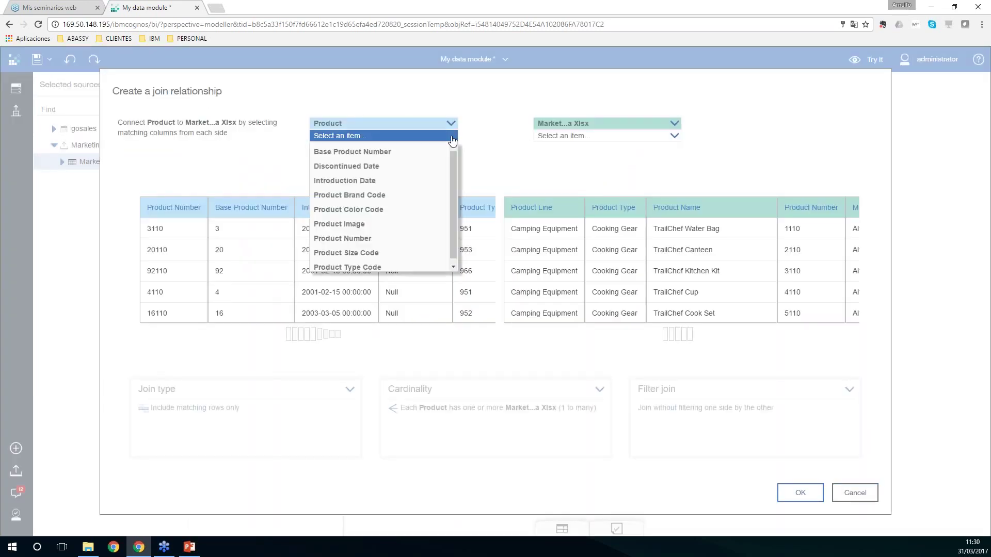
{"action": "left_click", "coordinate": [369, 239]}
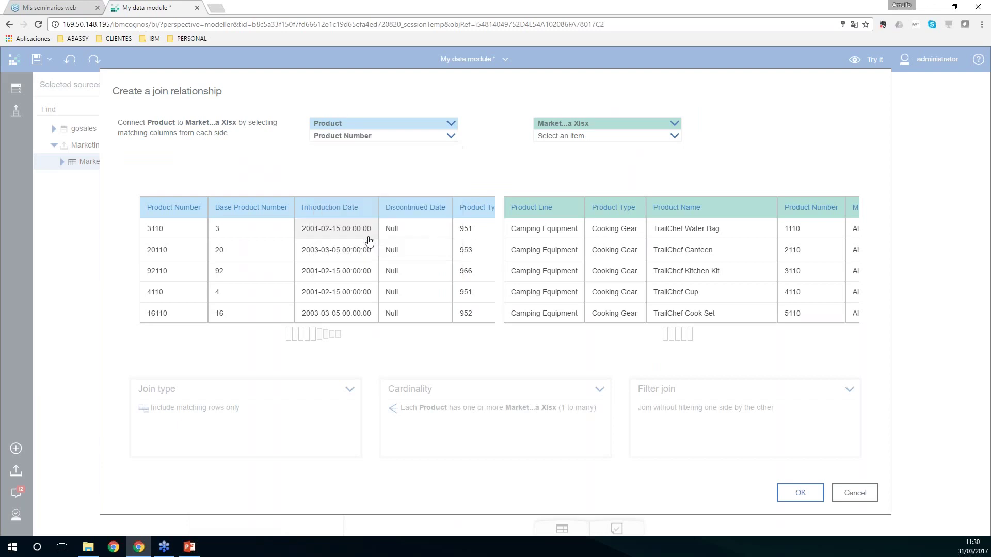
{"action": "left_click", "coordinate": [673, 136]}
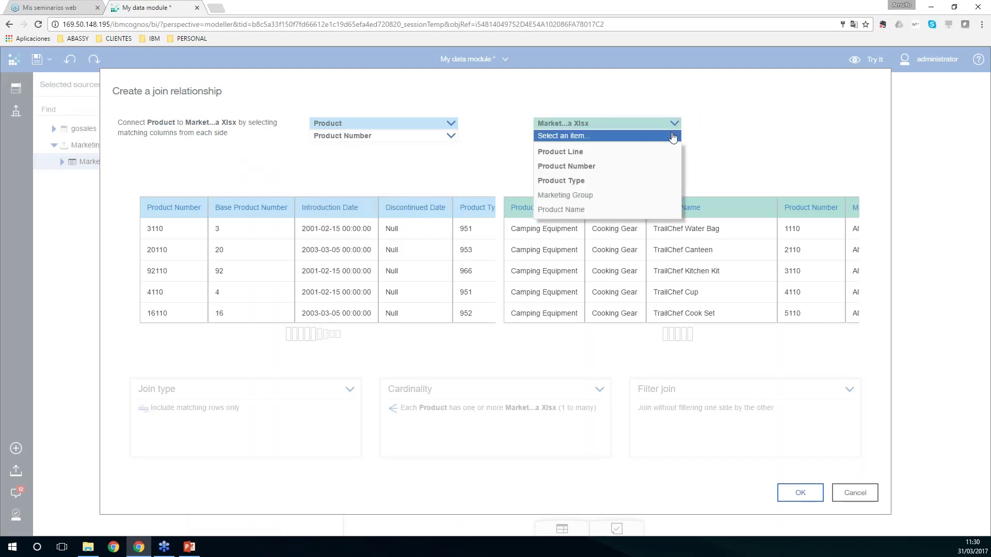
{"action": "left_click", "coordinate": [599, 166]}
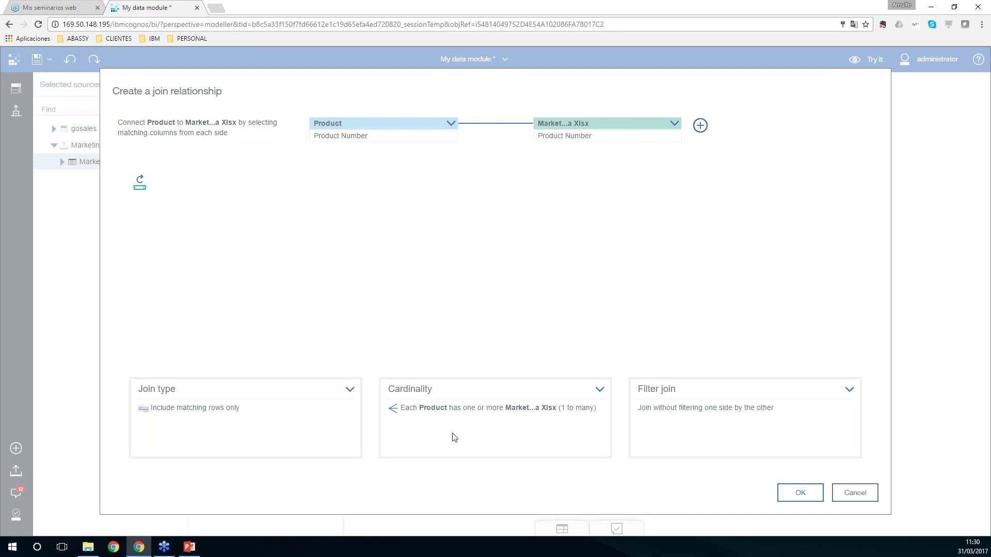
Set the join's cardinality to 1 to 1 and accept the relationship.
{"action": "left_click", "coordinate": [505, 415]}
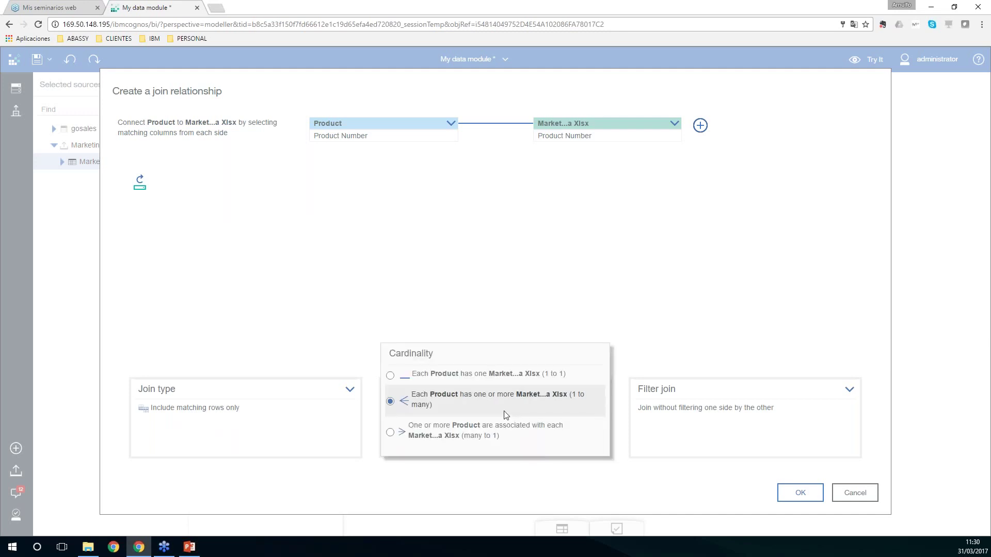
{"action": "left_click", "coordinate": [513, 380]}
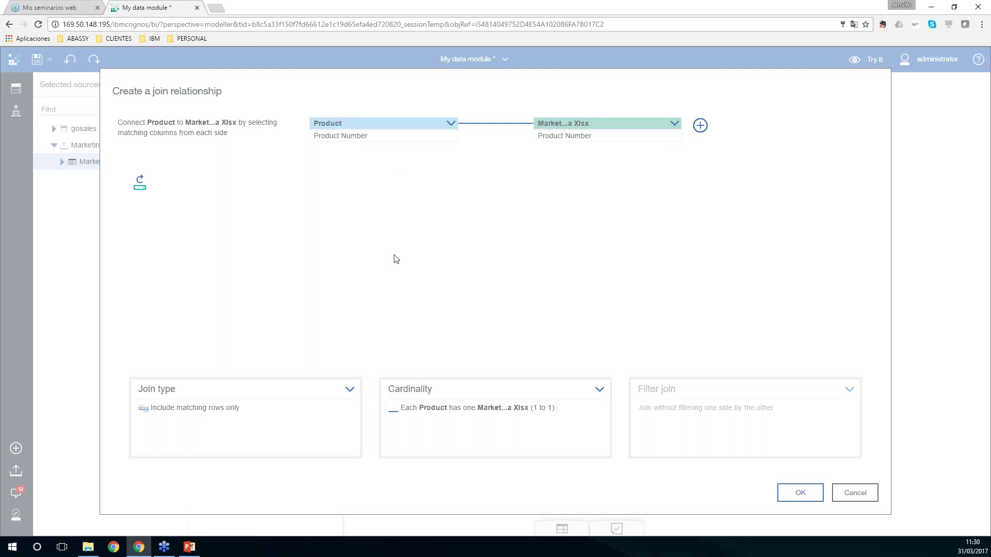
{"action": "left_click", "coordinate": [791, 493]}
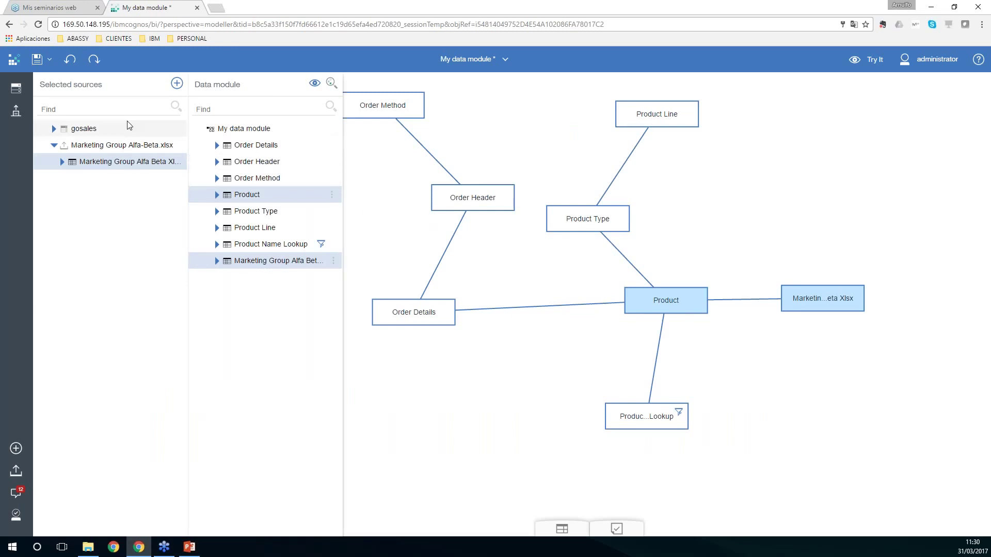
Save My data module and close it.
{"action": "left_click", "coordinate": [37, 60]}
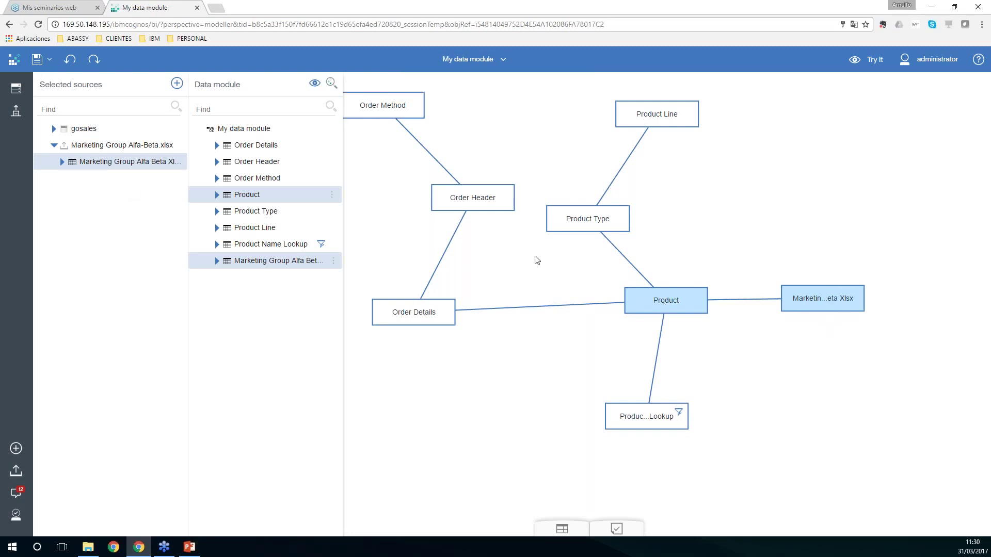
{"action": "left_click", "coordinate": [501, 59]}
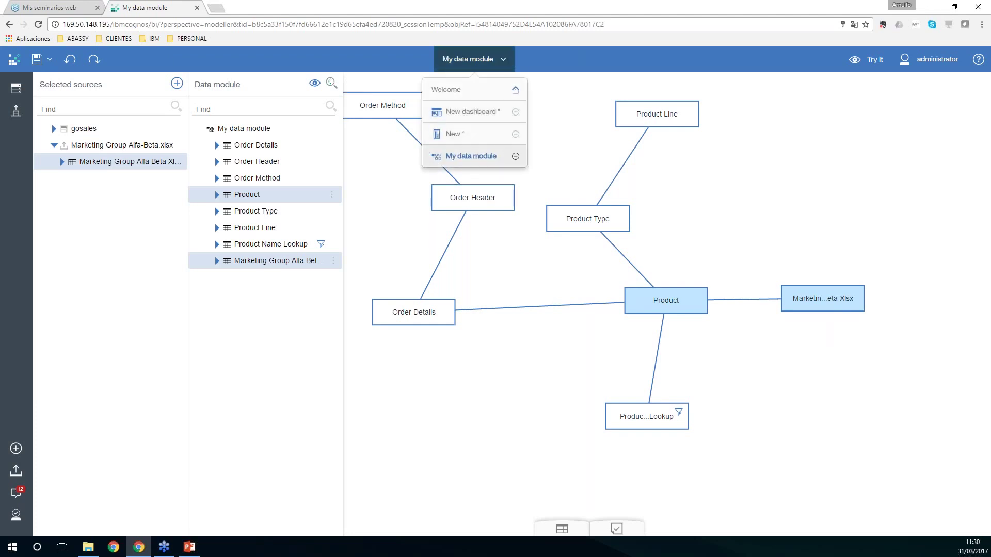
{"action": "left_click", "coordinate": [515, 156]}
Switch to the open New dashboard and add a third tab.
{"action": "left_click", "coordinate": [483, 59]}
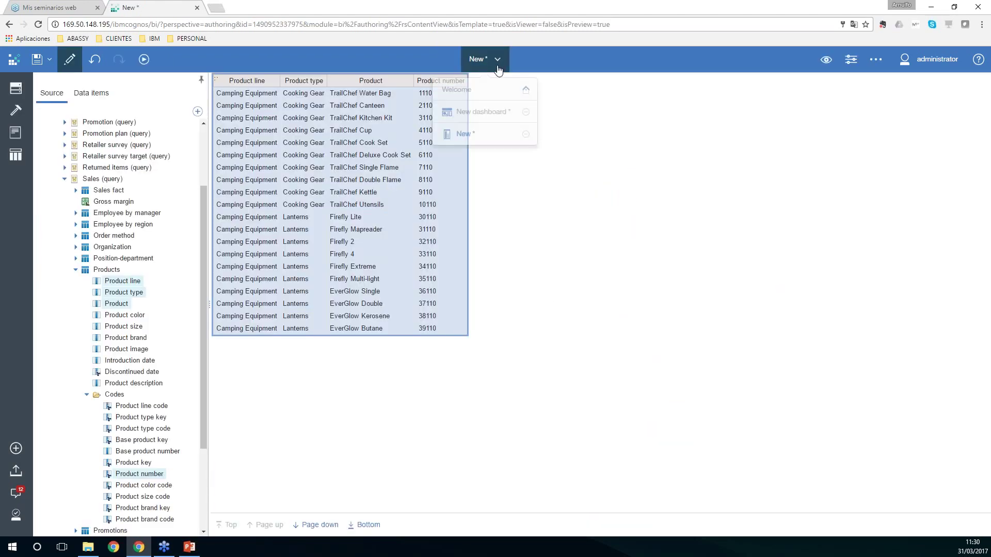
{"action": "left_click", "coordinate": [475, 111]}
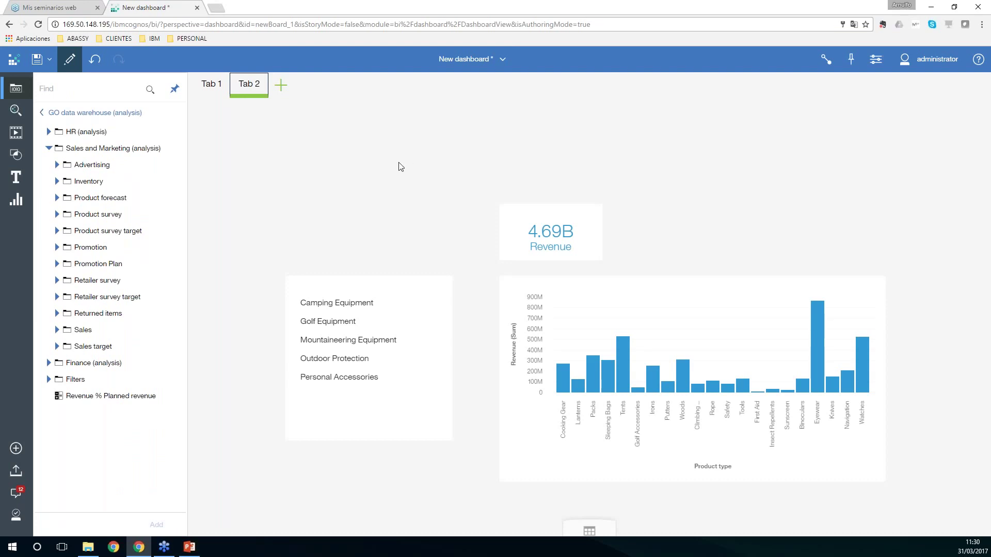
{"action": "left_click", "coordinate": [280, 85]}
{"action": "key", "text": "Escape"}
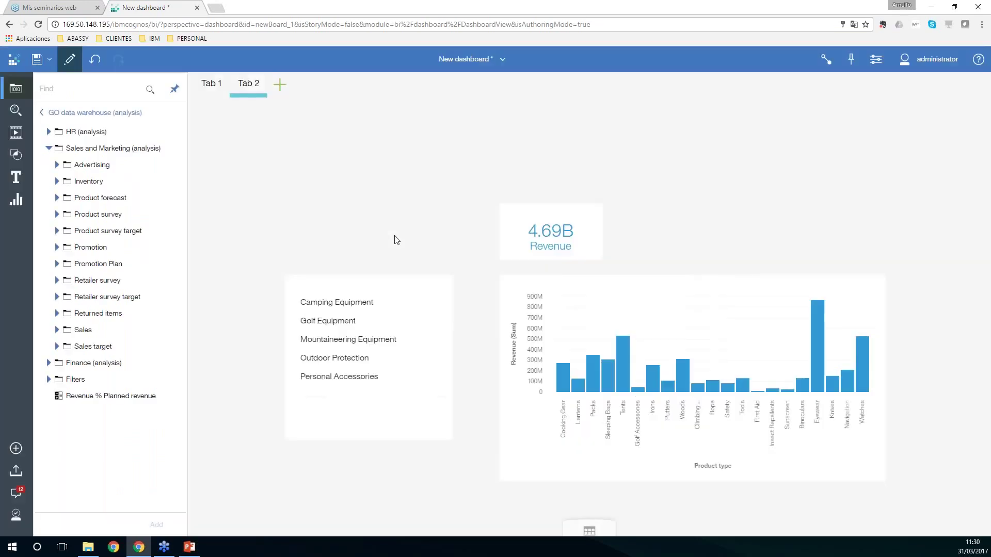
Add My data module from My content as a dashboard source and show its tables.
{"action": "left_click", "coordinate": [42, 113]}
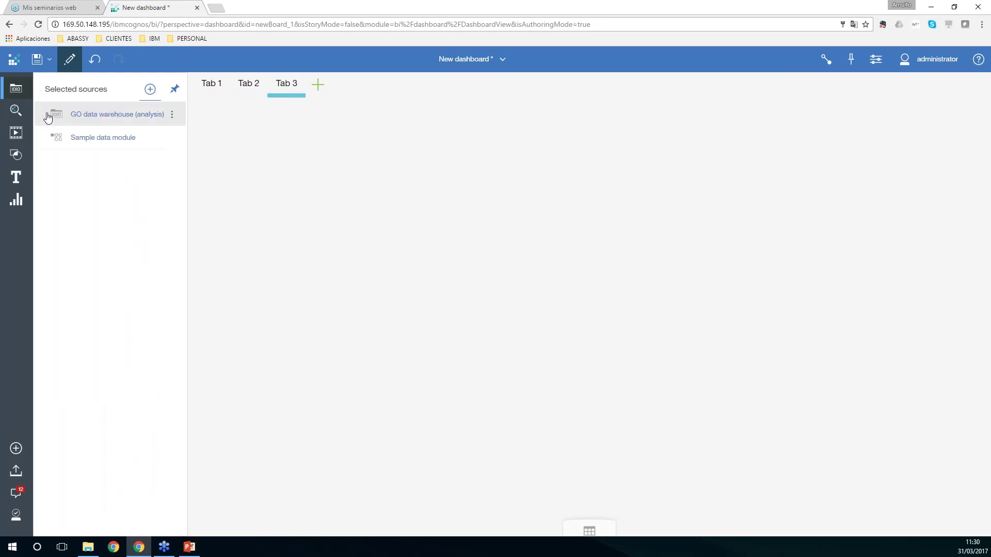
{"action": "left_click", "coordinate": [151, 90]}
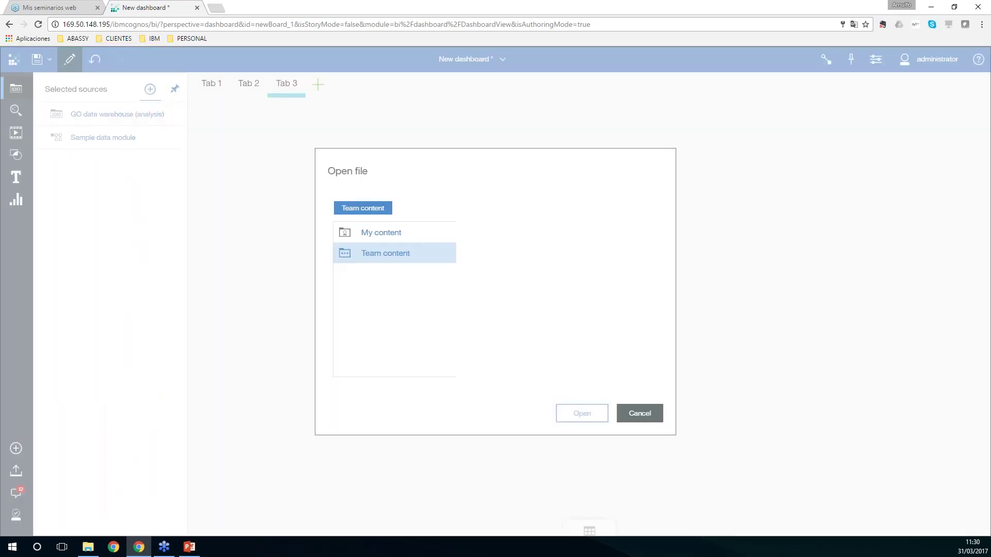
{"action": "left_click", "coordinate": [386, 236]}
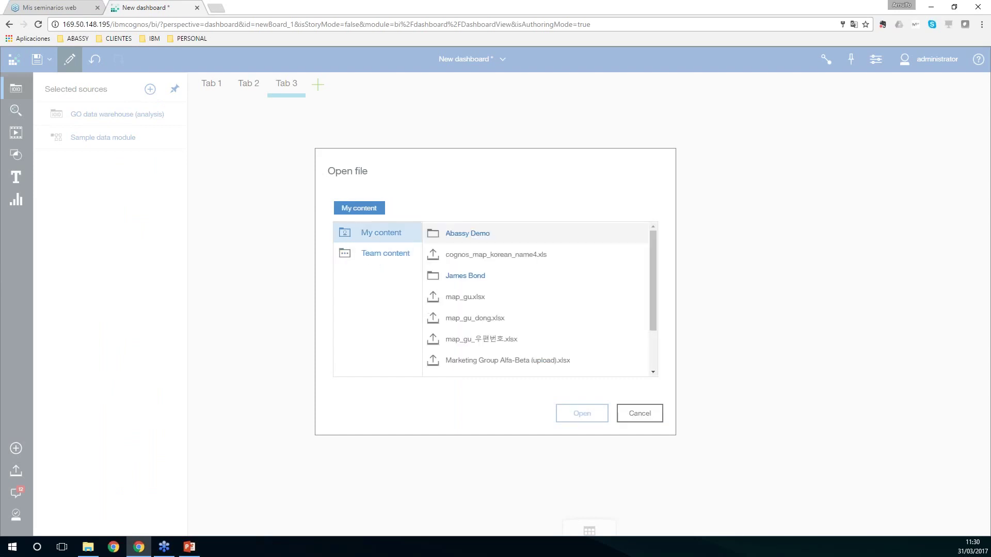
{"action": "left_click_drag", "start_coordinate": [652, 286], "coordinate": [664, 340]}
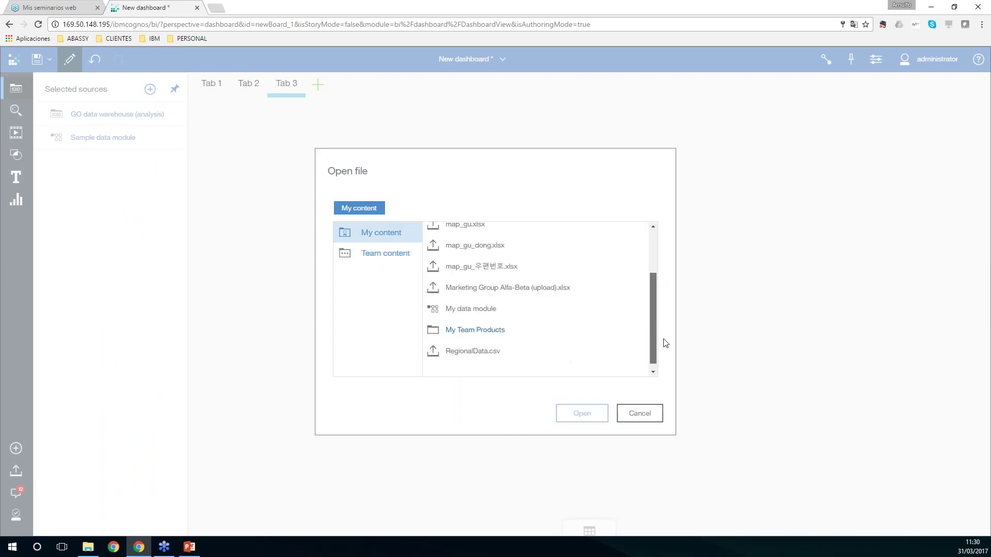
{"action": "left_click", "coordinate": [516, 303]}
{"action": "left_click", "coordinate": [582, 413]}
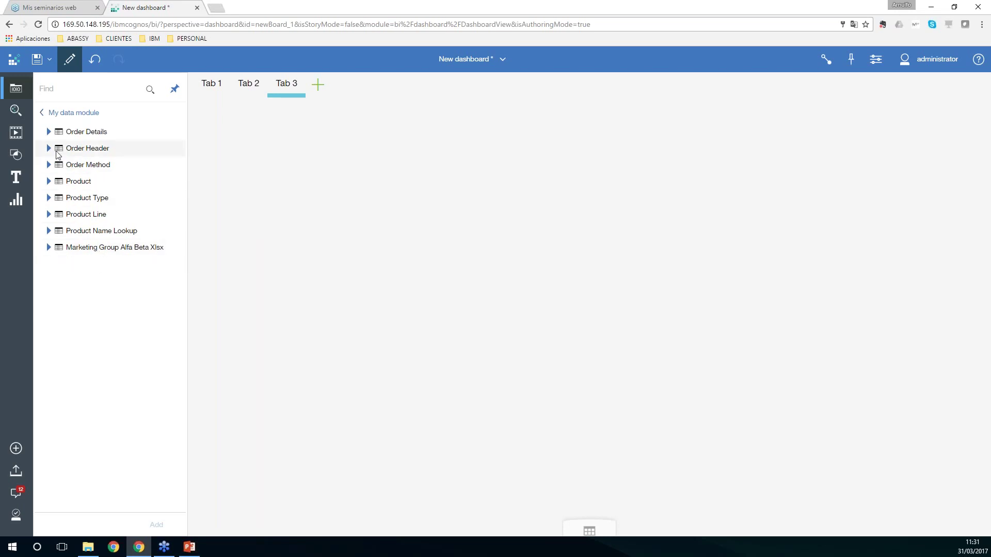
Create a calculation named Revenue that multiplies Quantity by Unit Sale Price from Order Details.
{"action": "left_click", "coordinate": [48, 132]}
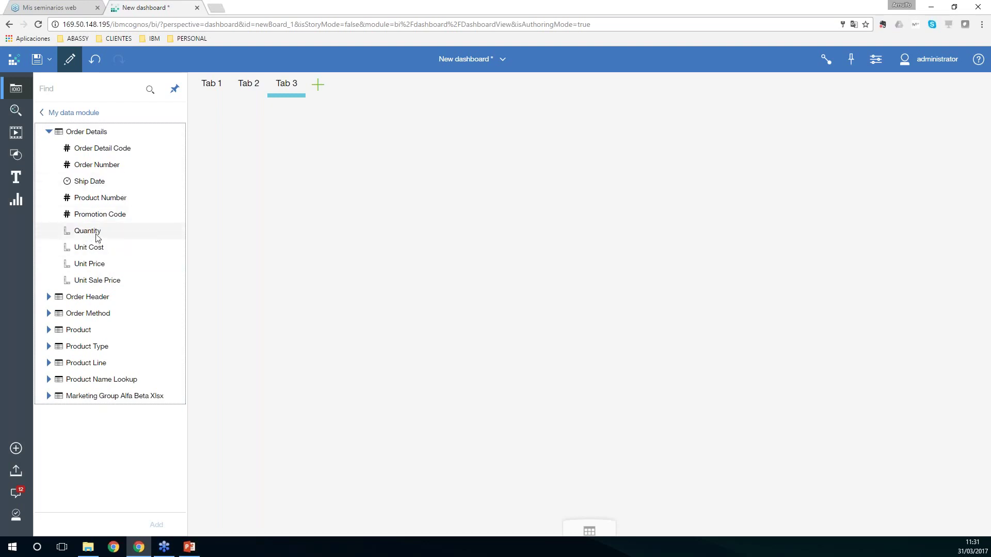
{"action": "left_click", "coordinate": [98, 231]}
{"action": "left_click", "coordinate": [124, 281]}
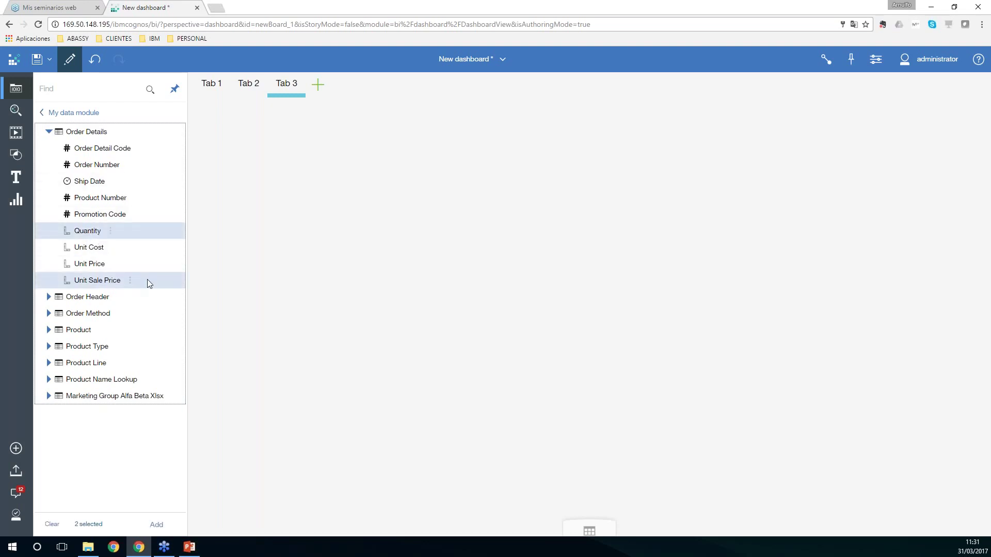
{"action": "left_click", "coordinate": [178, 293]}
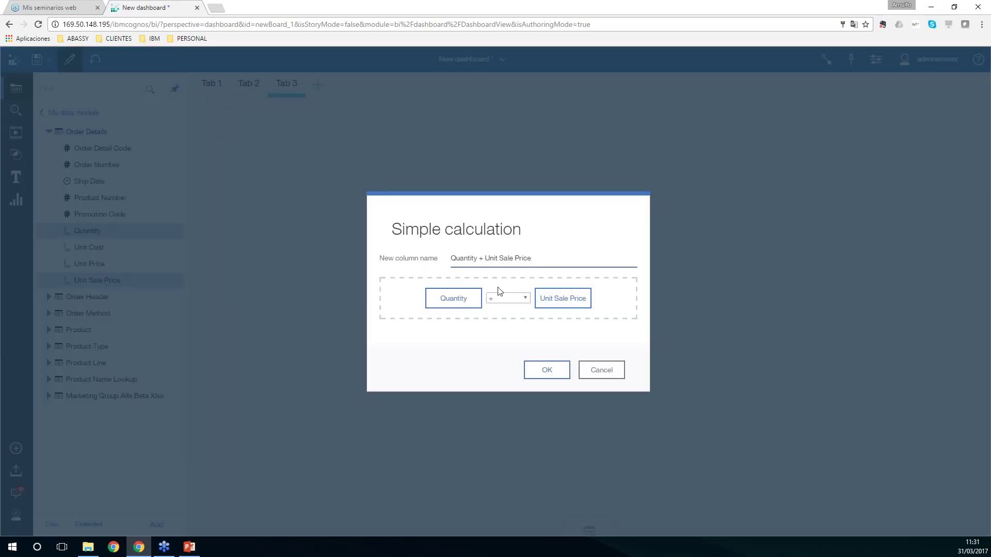
{"action": "left_click", "coordinate": [518, 297]}
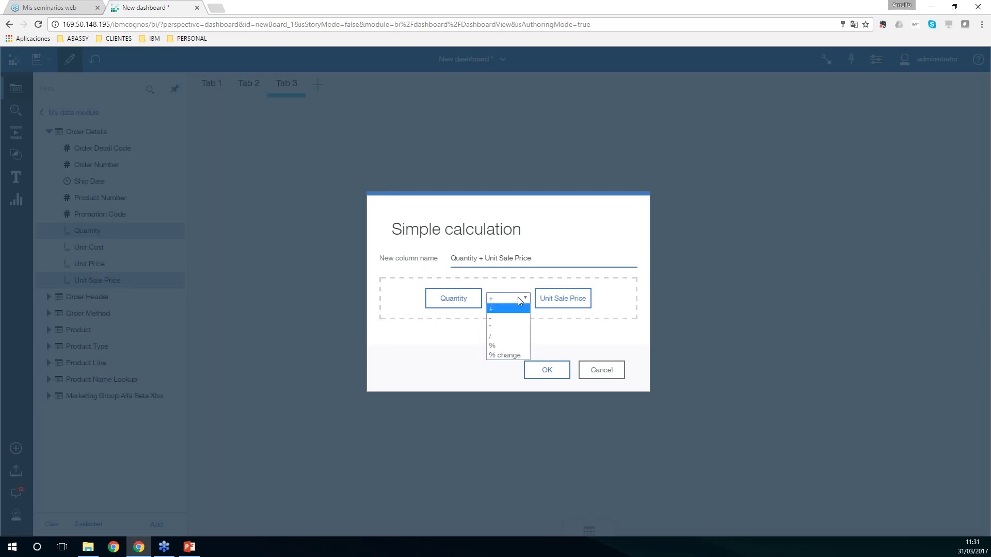
{"action": "left_click", "coordinate": [507, 328]}
{"action": "left_click_drag", "start_coordinate": [533, 263], "coordinate": [452, 262]}
{"action": "type", "text": "E"}
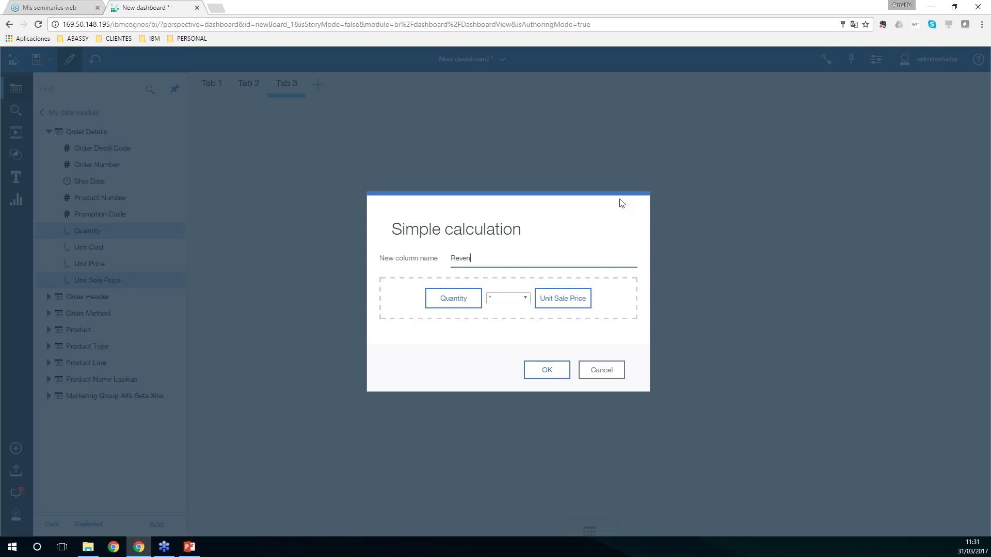
{"action": "left_click", "coordinate": [547, 370]}
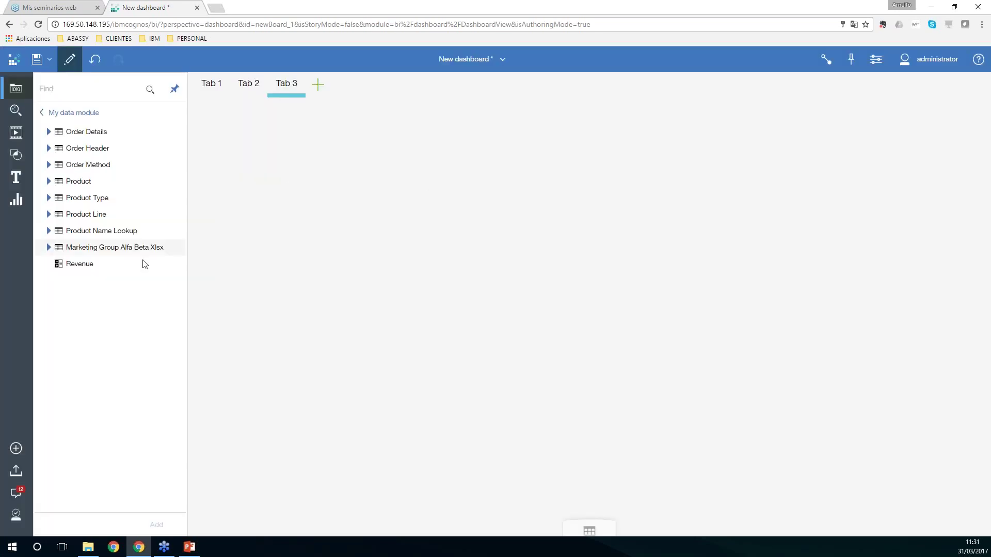
Place the Revenue calculation on Tab 3 as a summary value, format it as Abbreviate, and move it to the upper middle of the canvas.
{"action": "left_click_drag", "start_coordinate": [82, 264], "coordinate": [416, 264]}
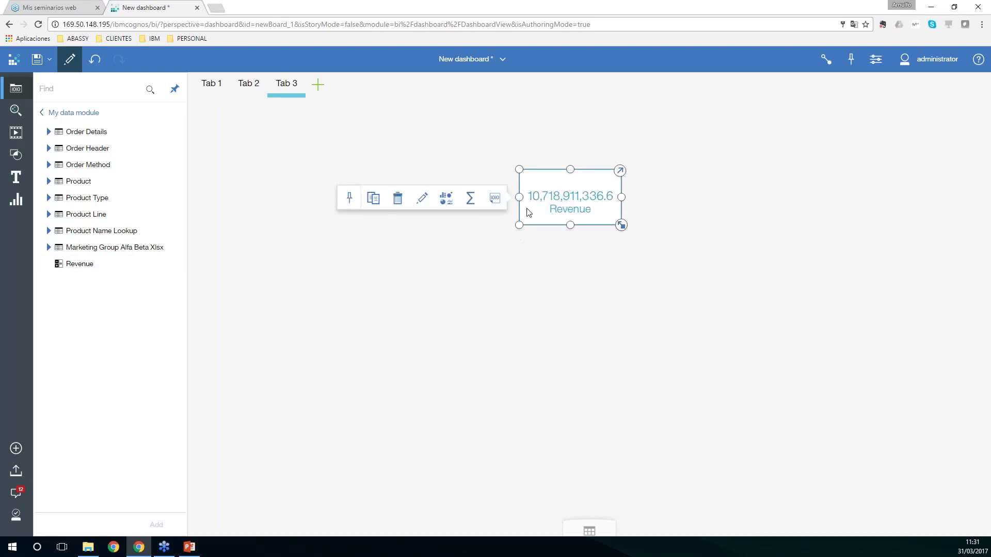
{"action": "left_click", "coordinate": [495, 197]}
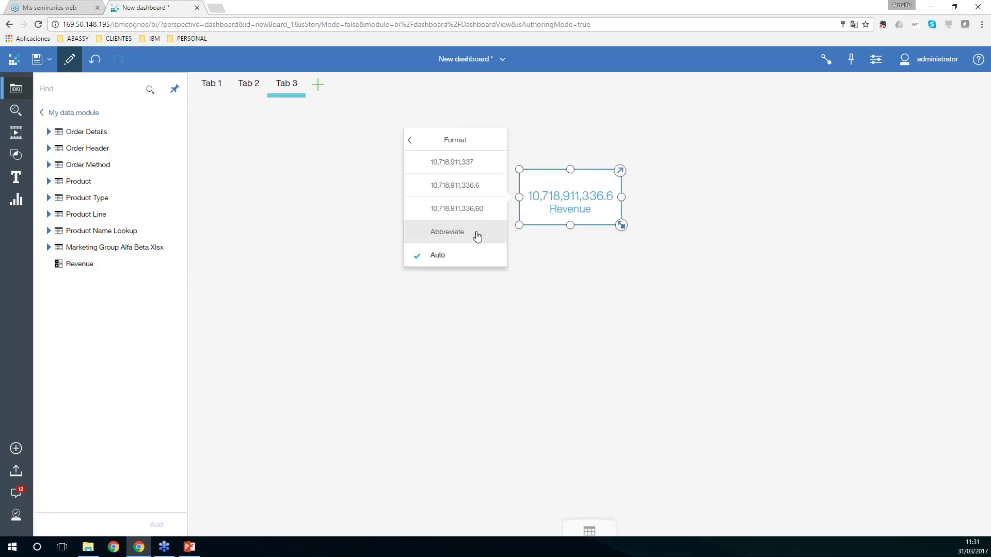
{"action": "left_click", "coordinate": [486, 235]}
{"action": "left_click_drag", "start_coordinate": [582, 174], "coordinate": [535, 150]}
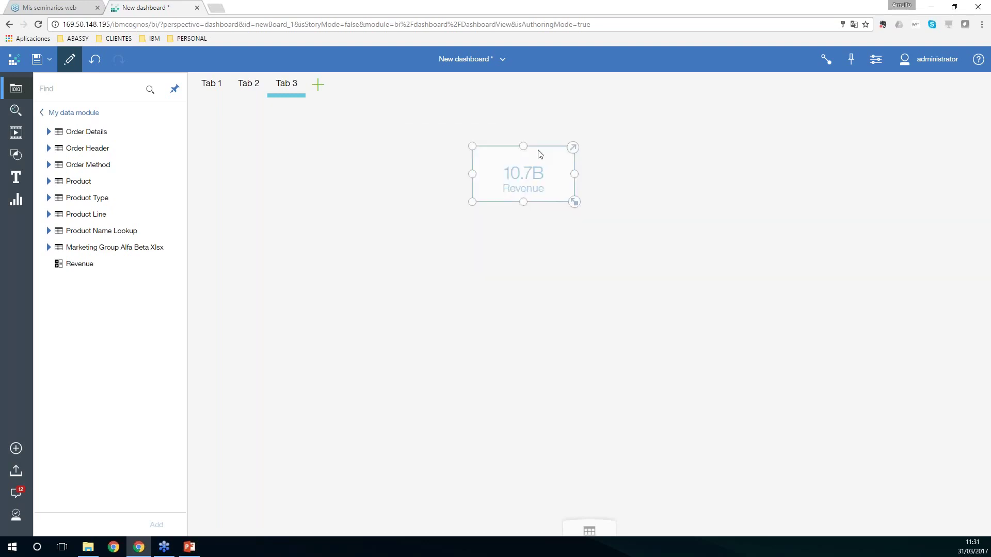
Add Marketing Group from the Marketing Group Alfa Beta Xlsx table to the canvas as a list below the Revenue value.
{"action": "left_click", "coordinate": [48, 247]}
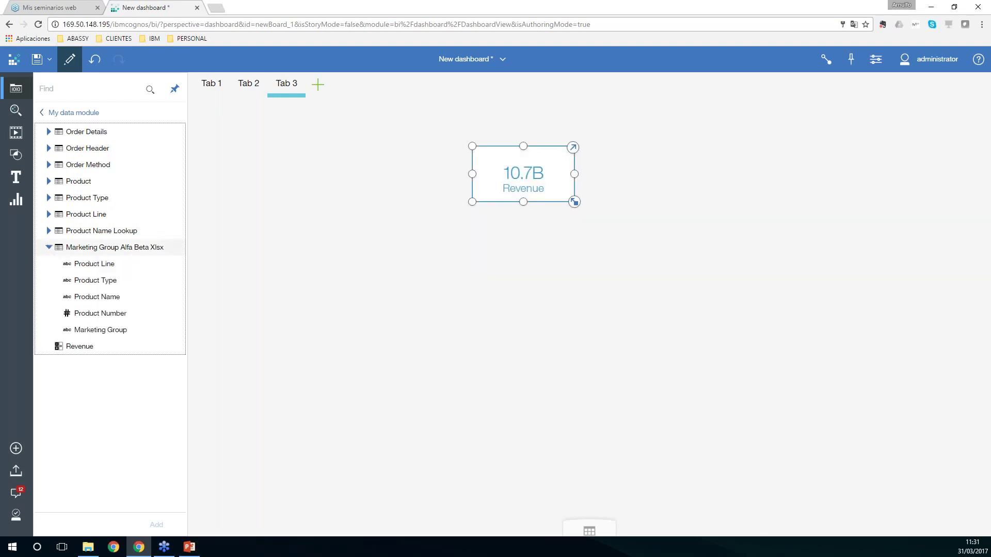
{"action": "left_click_drag", "start_coordinate": [102, 334], "coordinate": [271, 268]}
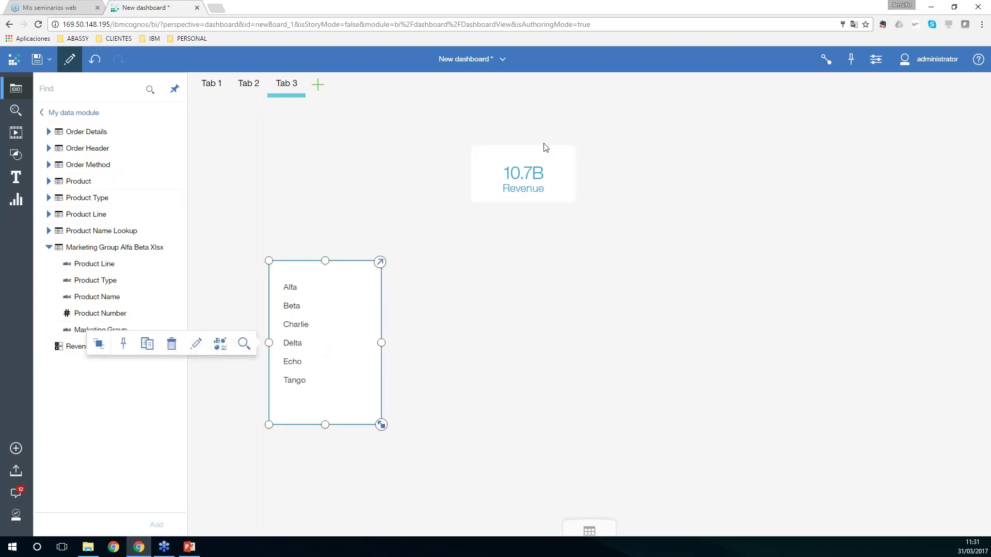
Duplicate the Revenue value, place the copy beside the Marketing Group list, and add Product Type En to it to form a column chart.
{"action": "left_click", "coordinate": [570, 187]}
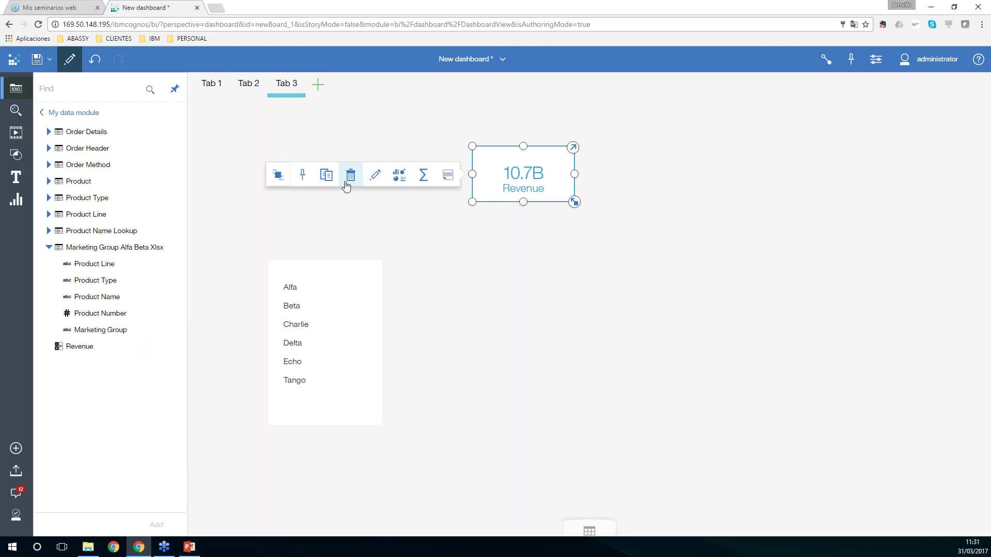
{"action": "left_click", "coordinate": [330, 182]}
{"action": "left_click_drag", "start_coordinate": [559, 195], "coordinate": [580, 362]}
{"action": "left_click", "coordinate": [49, 198]}
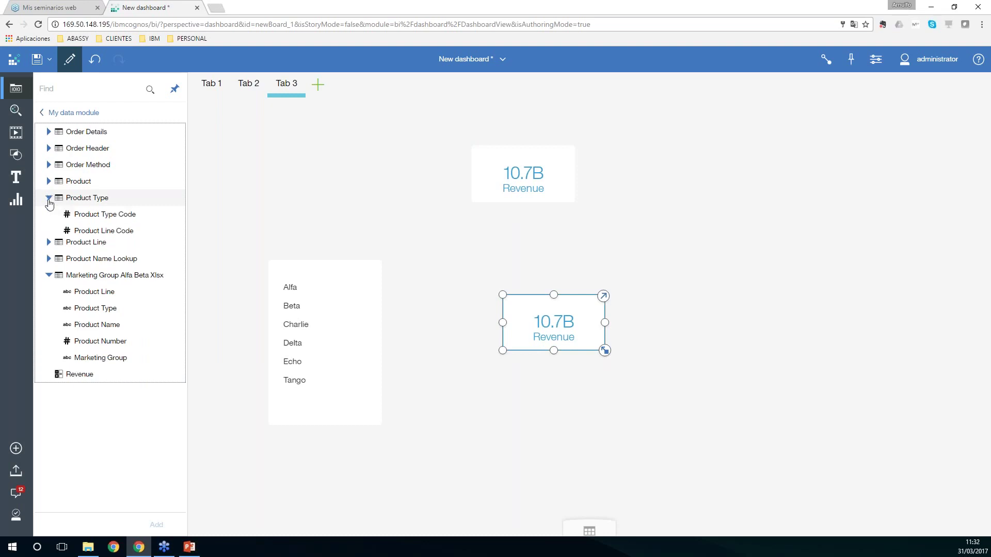
{"action": "left_click_drag", "start_coordinate": [113, 250], "coordinate": [553, 322]}
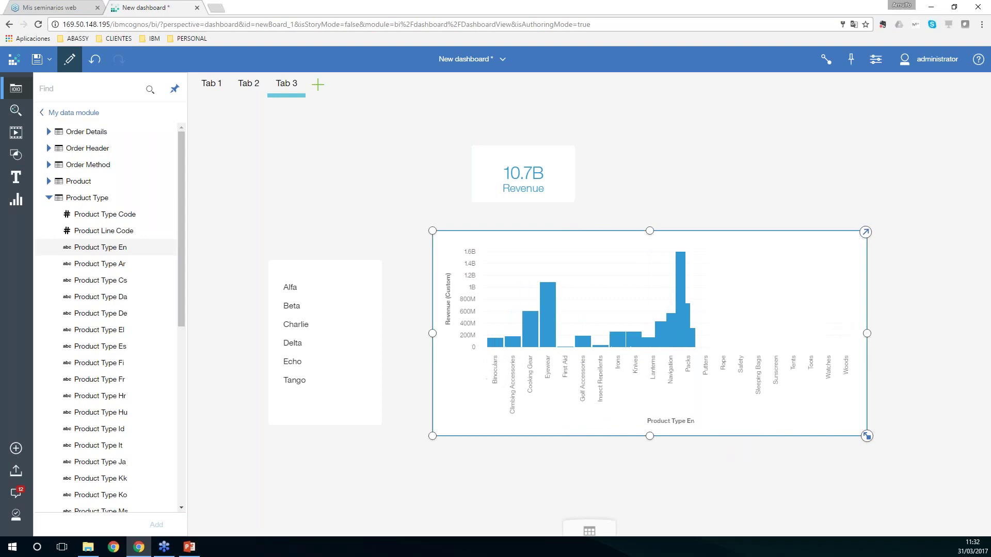
Align the Marketing Group list with the chart and use it to filter the tab by Delta and finally by Echo.
{"action": "left_click_drag", "start_coordinate": [336, 271], "coordinate": [372, 239]}
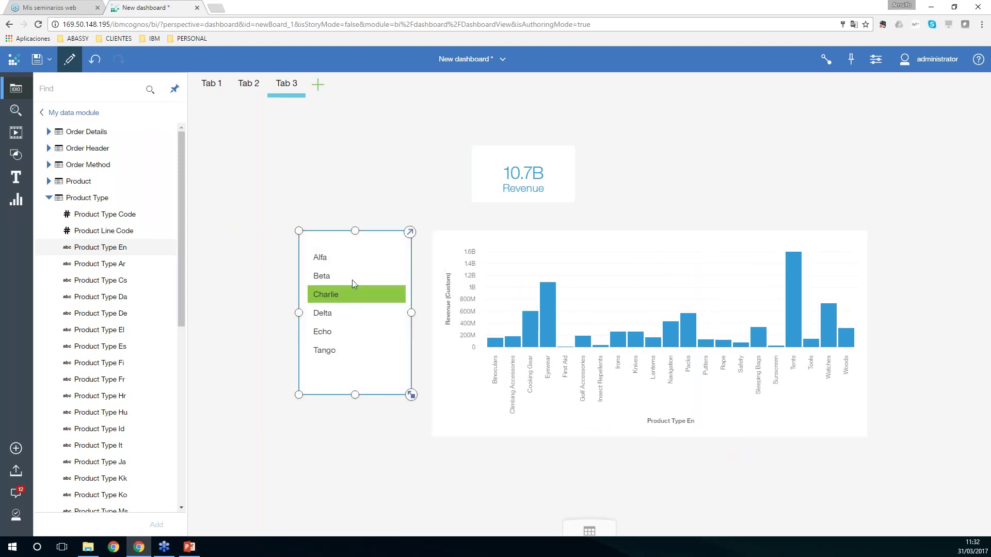
{"action": "left_click", "coordinate": [352, 279]}
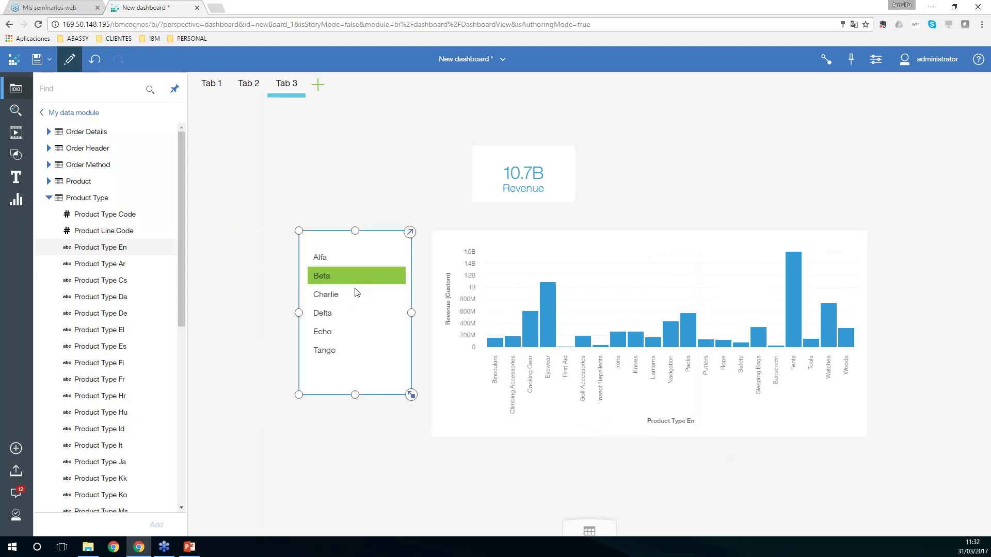
{"action": "left_click", "coordinate": [342, 313]}
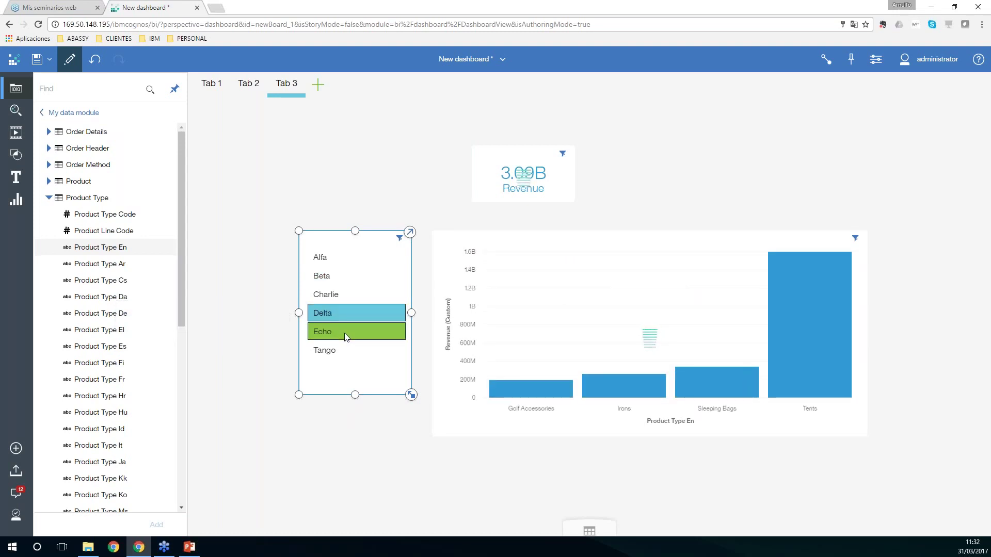
{"action": "left_click", "coordinate": [344, 332]}
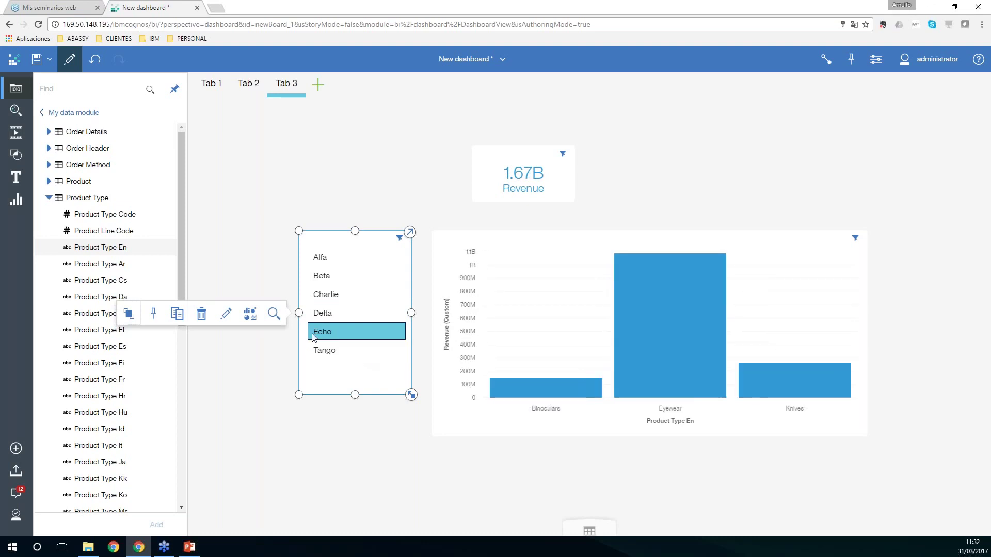
Return to the Welcome page and open the More valuable customers story from the Samples > Stories folder in Team content.
{"action": "left_click", "coordinate": [503, 60]}
{"action": "left_click", "coordinate": [482, 89]}
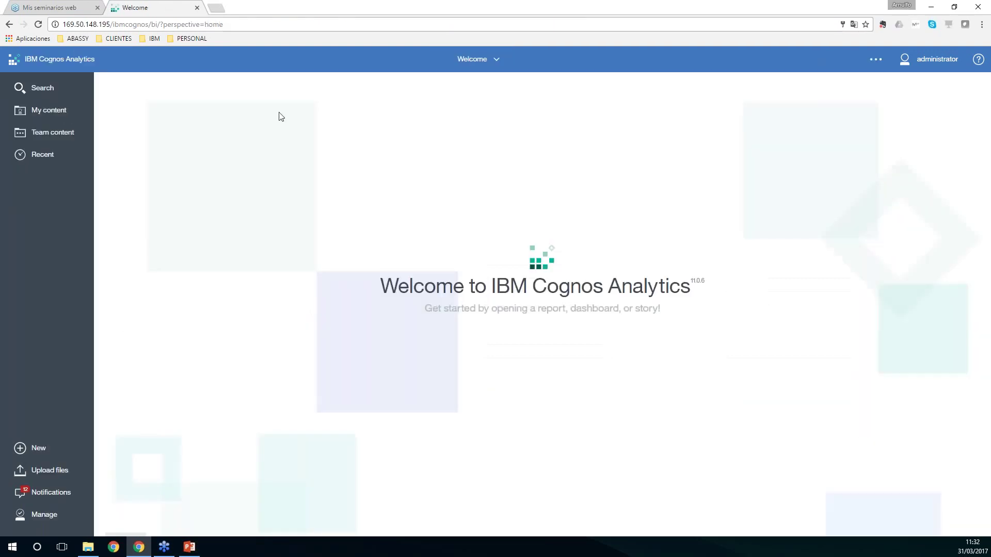
{"action": "left_click", "coordinate": [41, 450]}
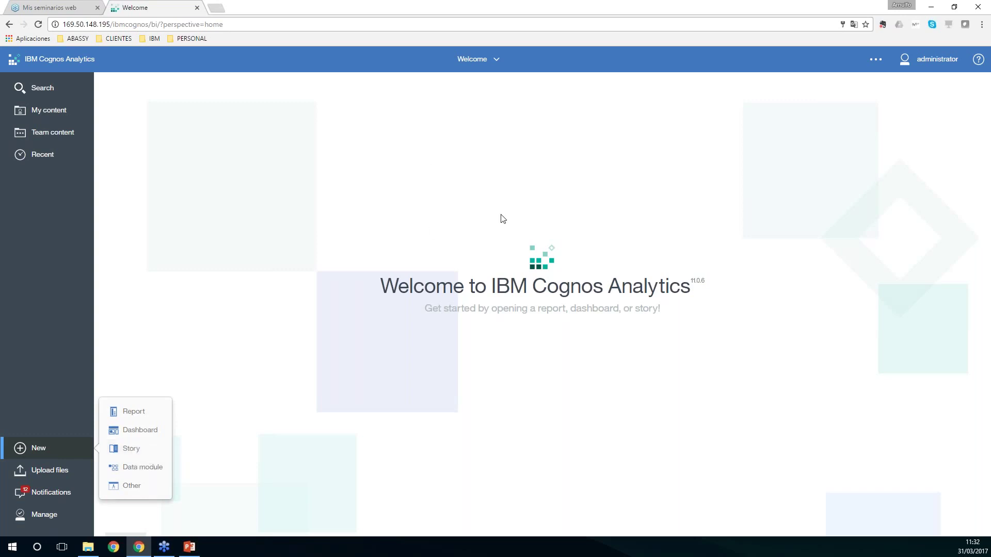
{"action": "left_click", "coordinate": [45, 133]}
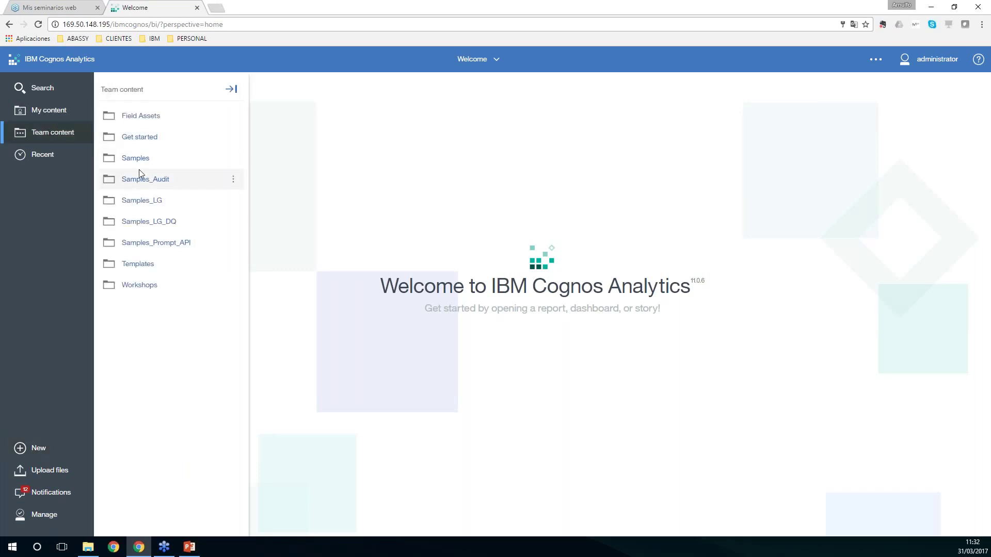
{"action": "left_click", "coordinate": [133, 156]}
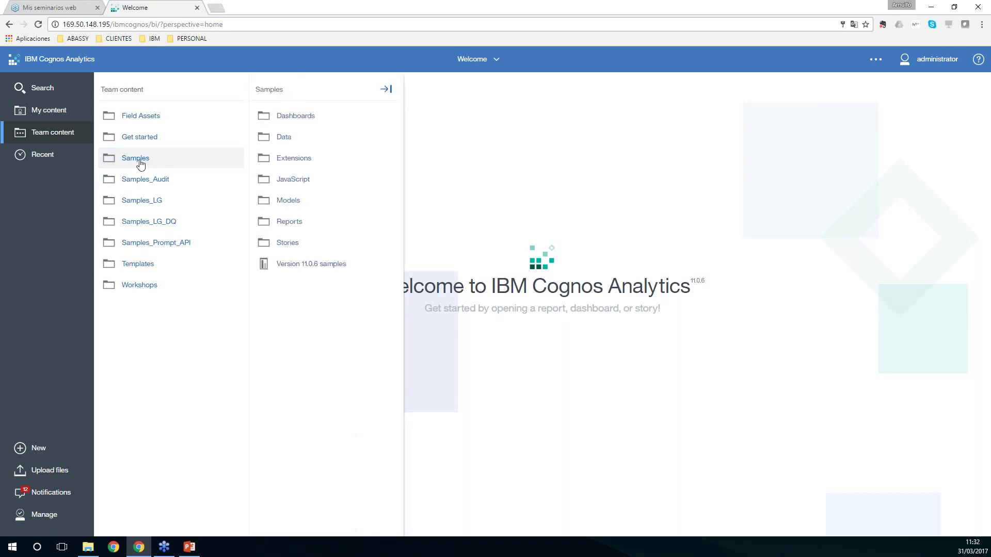
{"action": "left_click", "coordinate": [298, 246]}
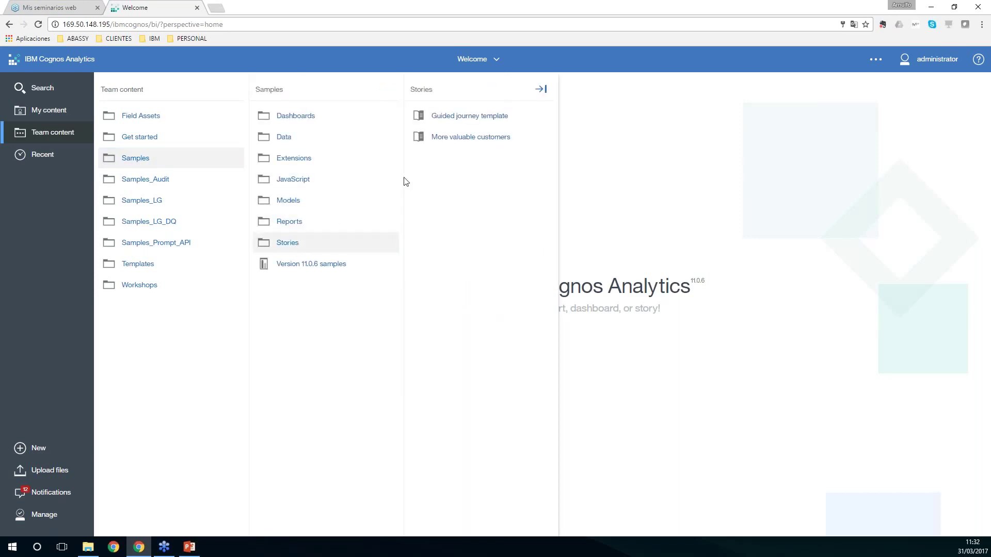
{"action": "left_click", "coordinate": [471, 140]}
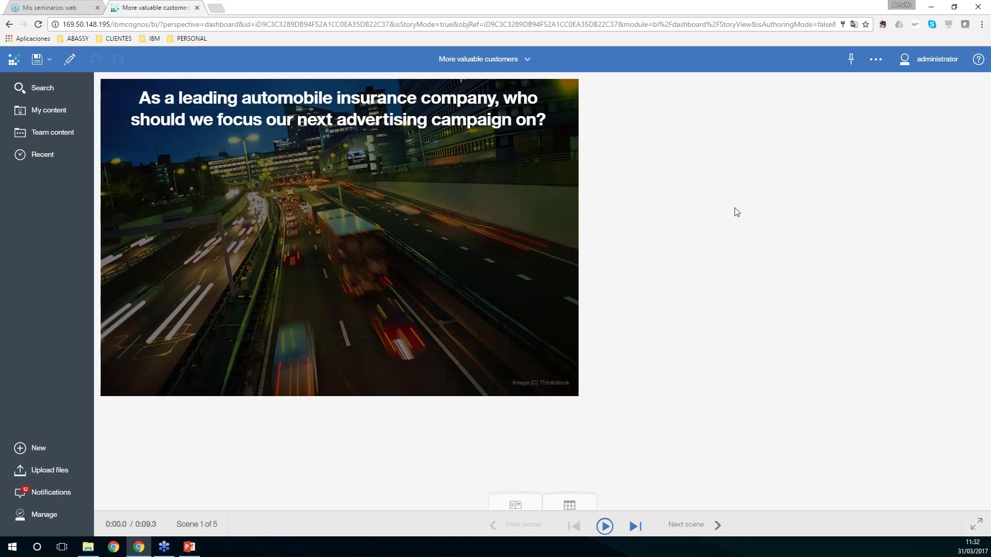
Show the browser in full screen, play the story, and advance through its scenes to scene 4 on luxury vehicles and location.
{"action": "key", "text": "F11"}
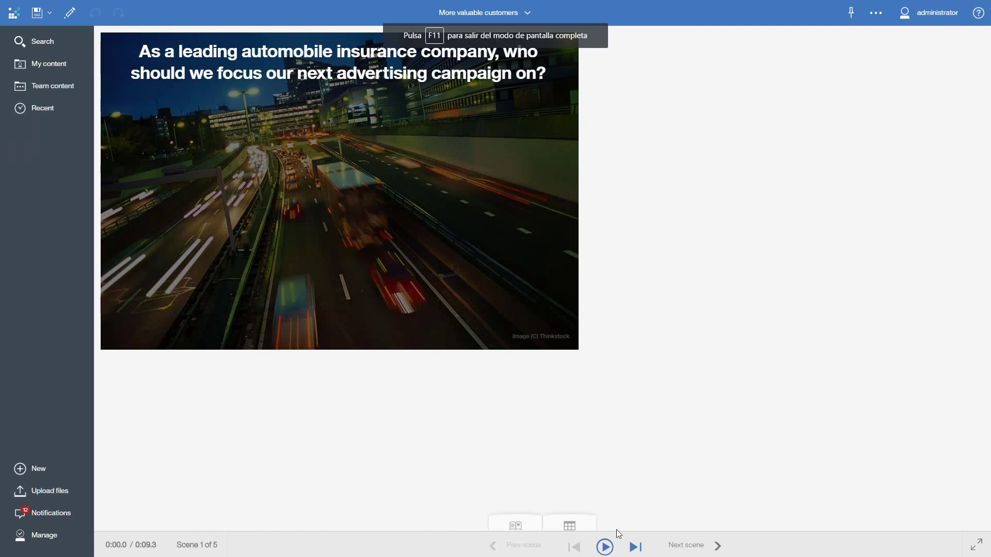
{"action": "left_click", "coordinate": [605, 548]}
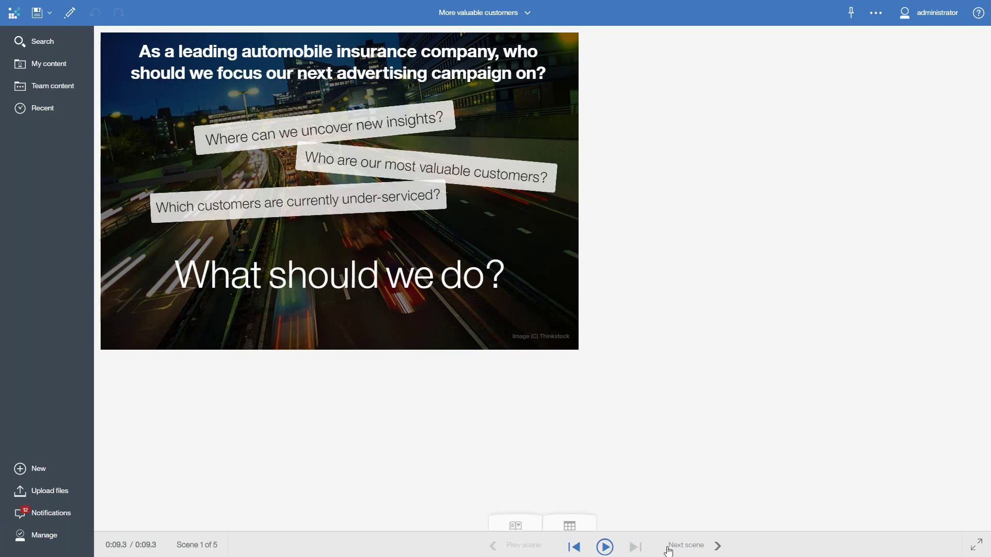
{"action": "left_click", "coordinate": [692, 549]}
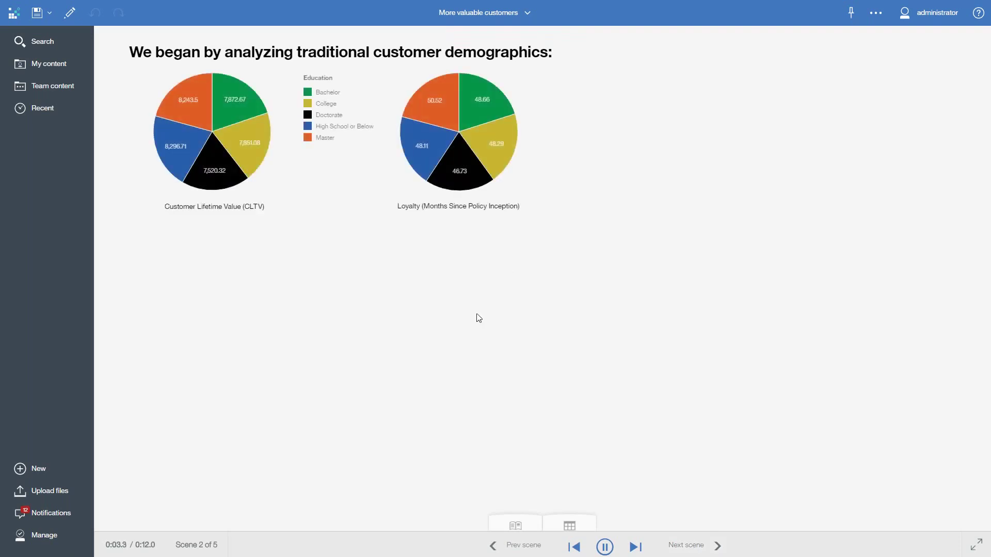
{"action": "left_click", "coordinate": [478, 99]}
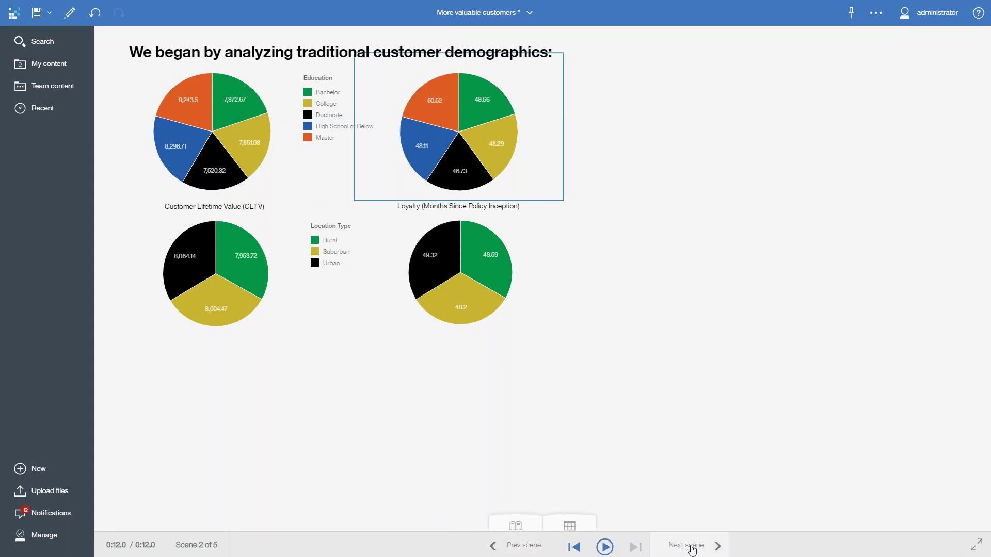
{"action": "left_click", "coordinate": [693, 545]}
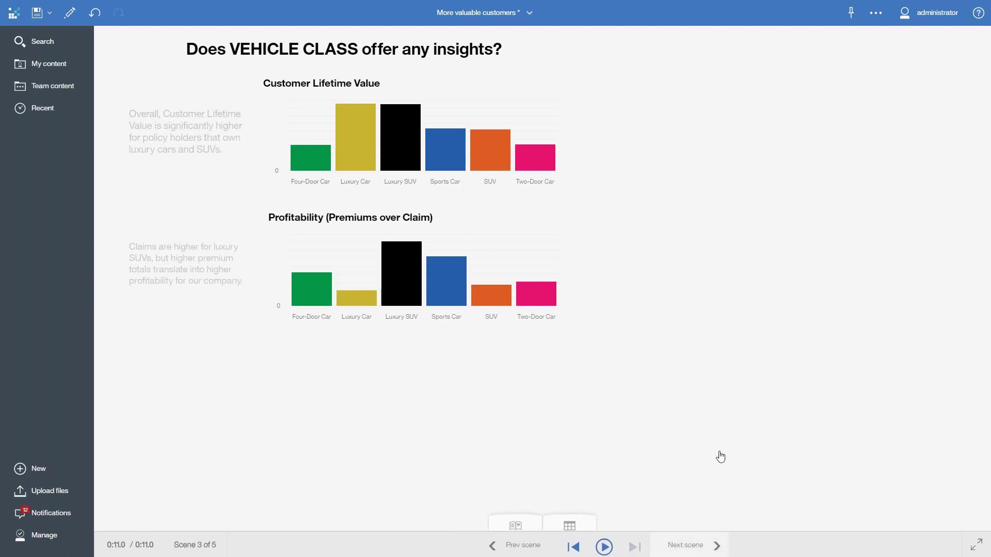
{"action": "left_click", "coordinate": [717, 545]}
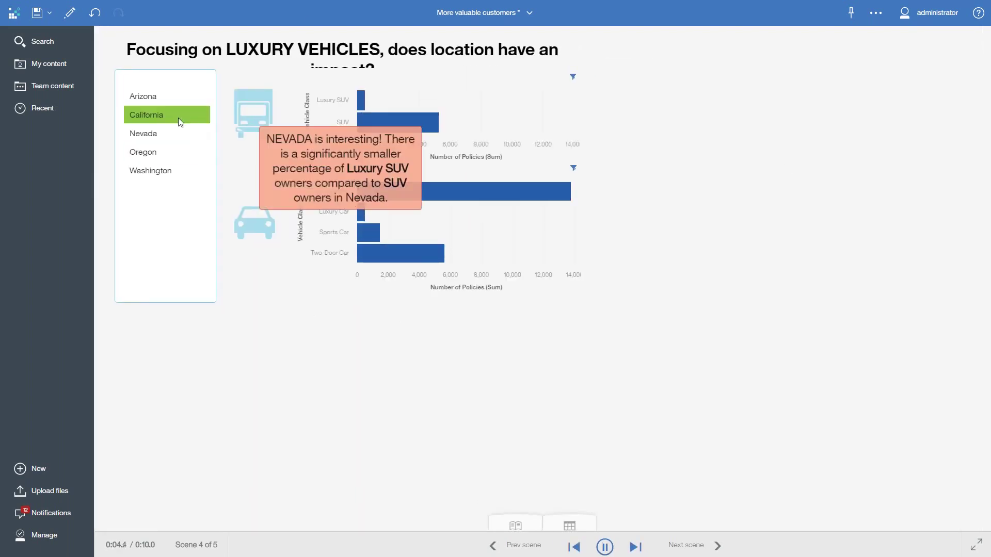
Filter the scene 4 charts by California, by Oregon, by Washington, and finally by Oregon and Washington together.
{"action": "left_click", "coordinate": [155, 114]}
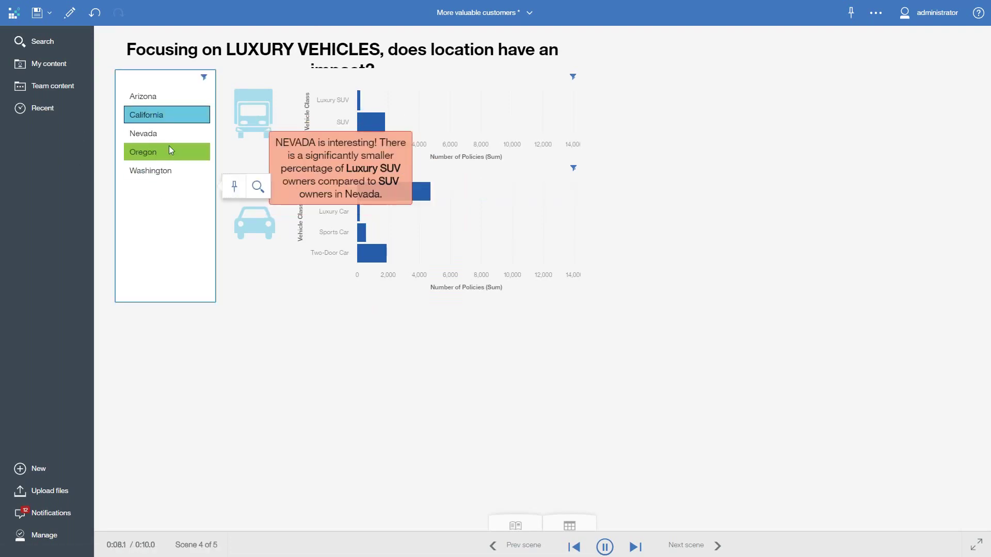
{"action": "left_click", "coordinate": [170, 146]}
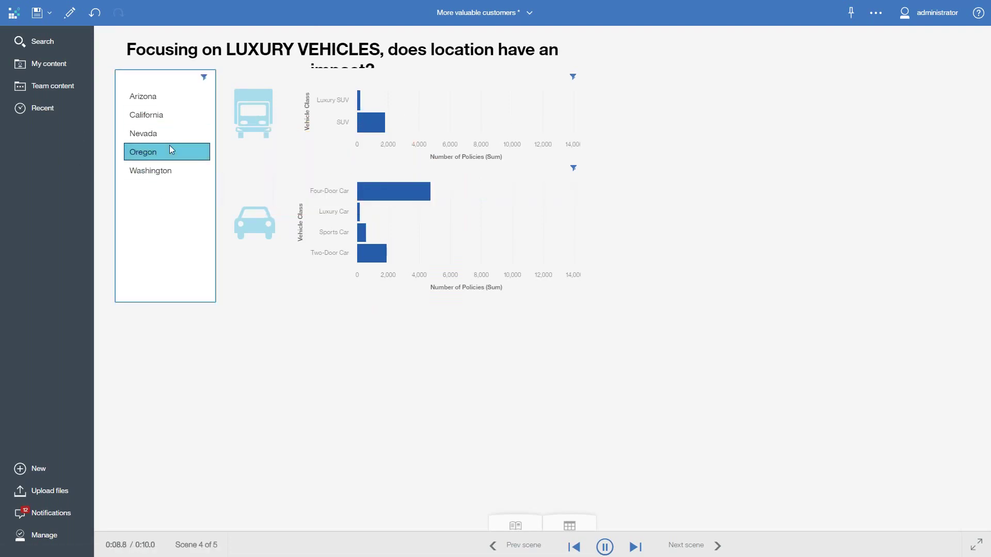
{"action": "left_click", "coordinate": [160, 171]}
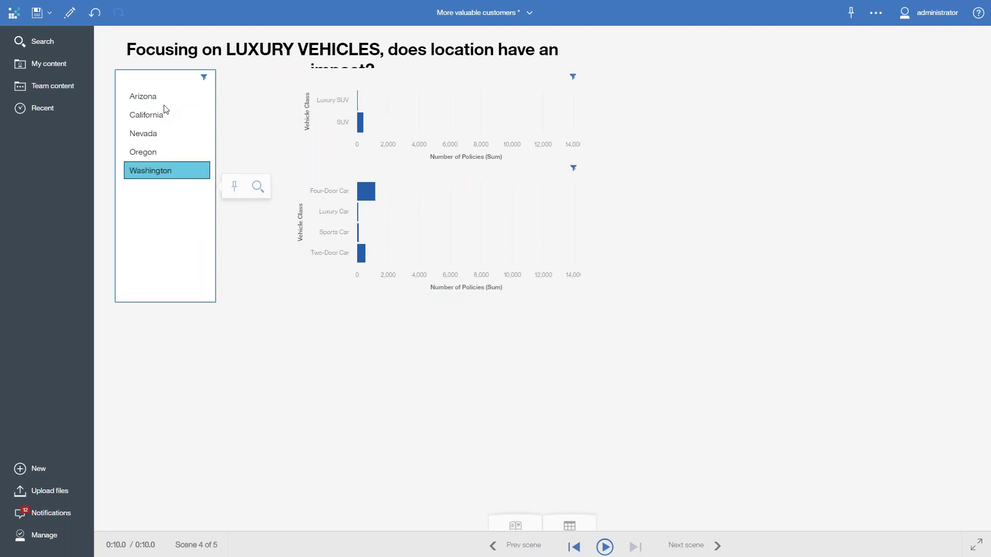
{"action": "left_click", "coordinate": [157, 153], "text": "ctrl"}
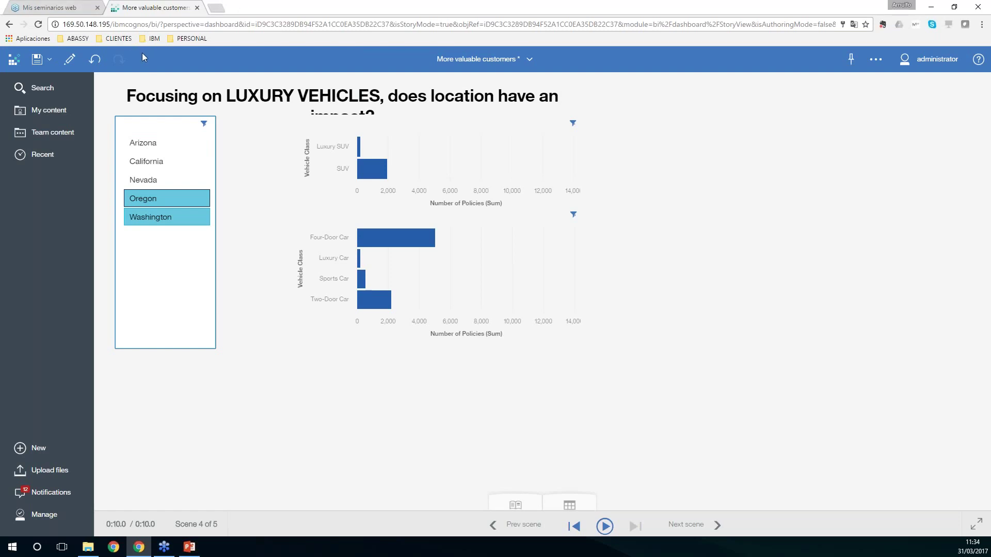
Switch to the open New report, collapse the Products table, and delete the Product number column from the list.
{"action": "mouse_move", "coordinate": [357, 238]}
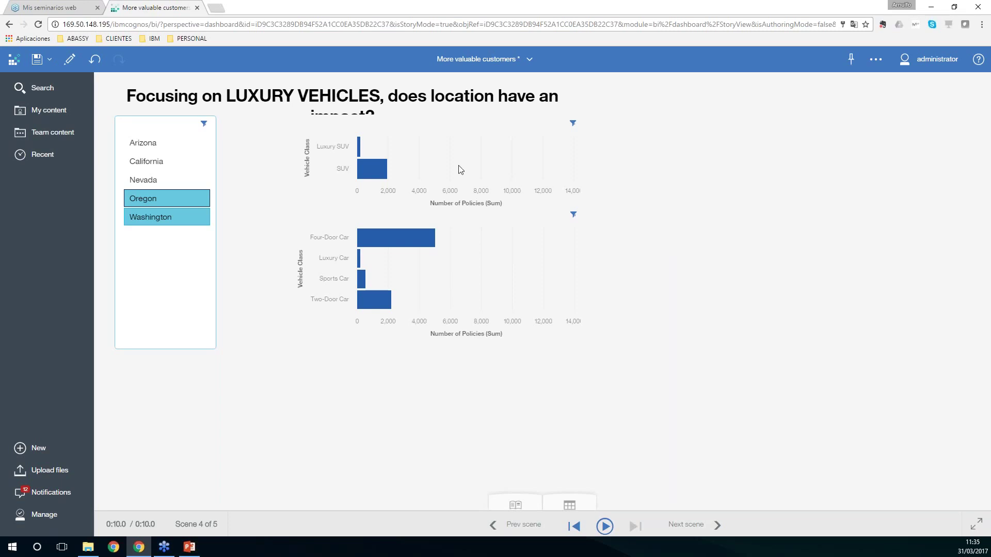
{"action": "left_click", "coordinate": [527, 70]}
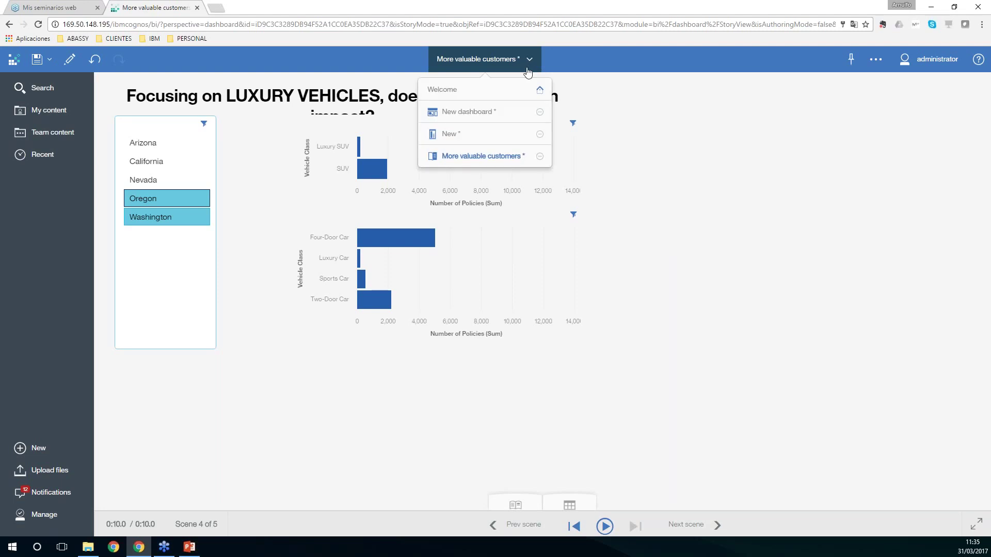
{"action": "left_click", "coordinate": [490, 134]}
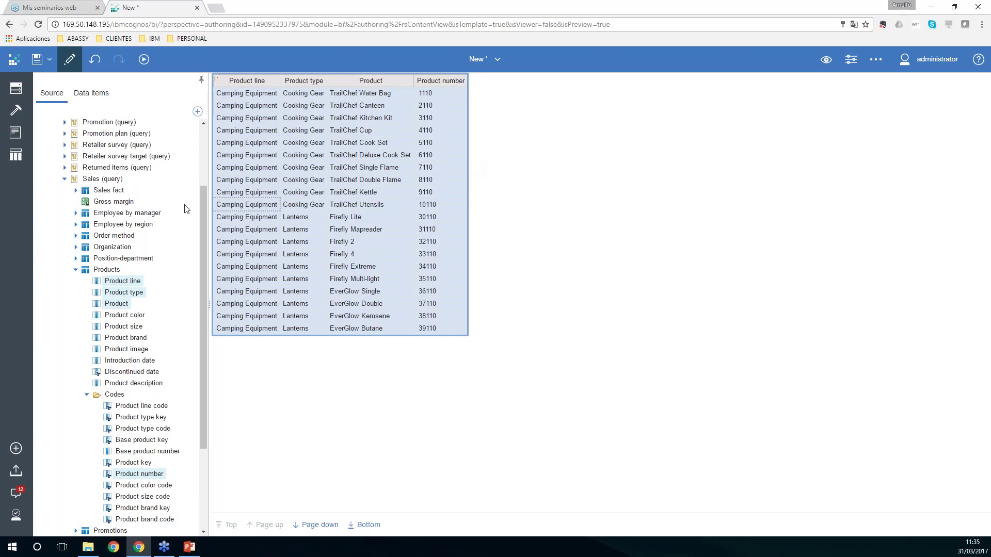
{"action": "left_click", "coordinate": [76, 270]}
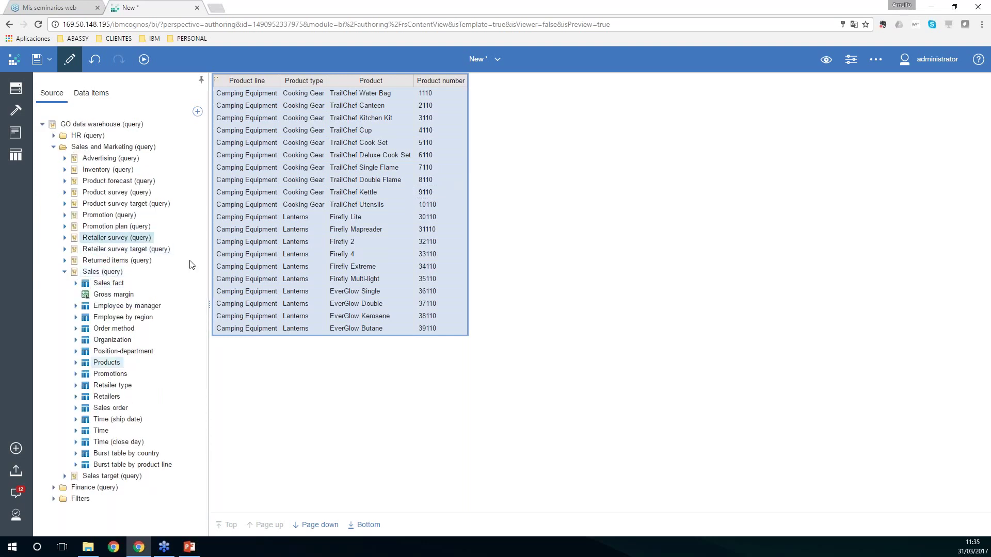
{"action": "left_click", "coordinate": [449, 81]}
{"action": "key", "text": "Escape"}
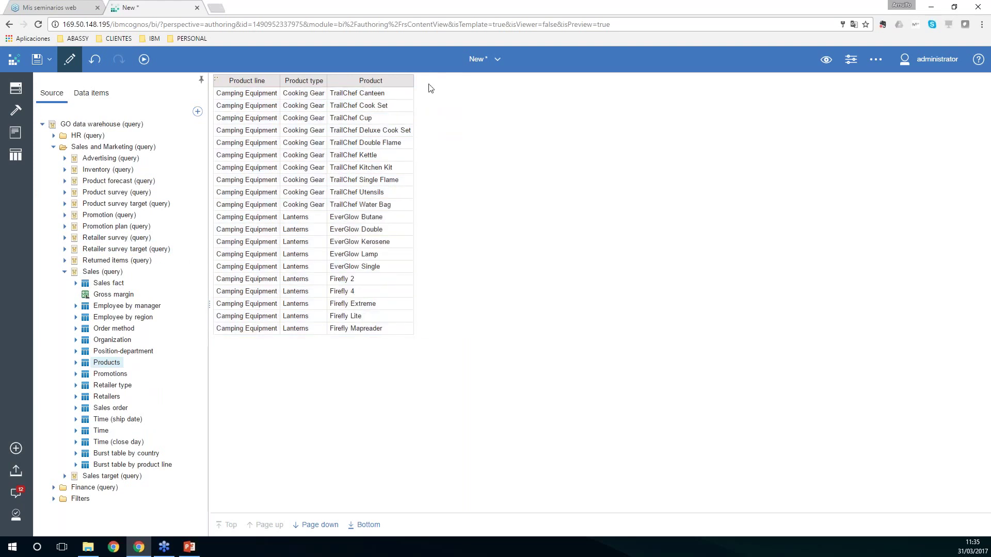
Add the Revenue and Planned revenue measures from Sales fact to the list after the Product column.
{"action": "double_click", "coordinate": [107, 287]}
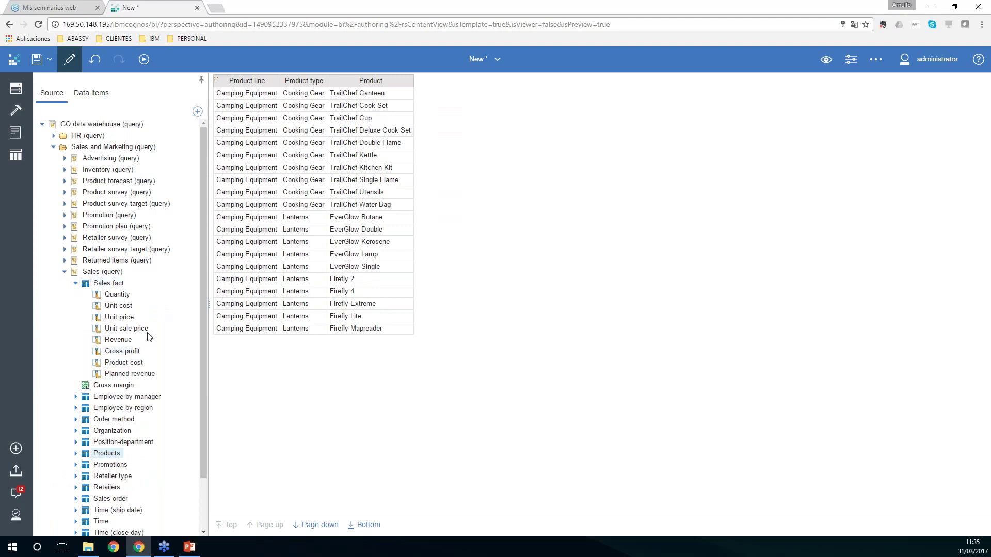
{"action": "left_click", "coordinate": [123, 341]}
{"action": "left_click", "coordinate": [130, 374], "text": "ctrl"}
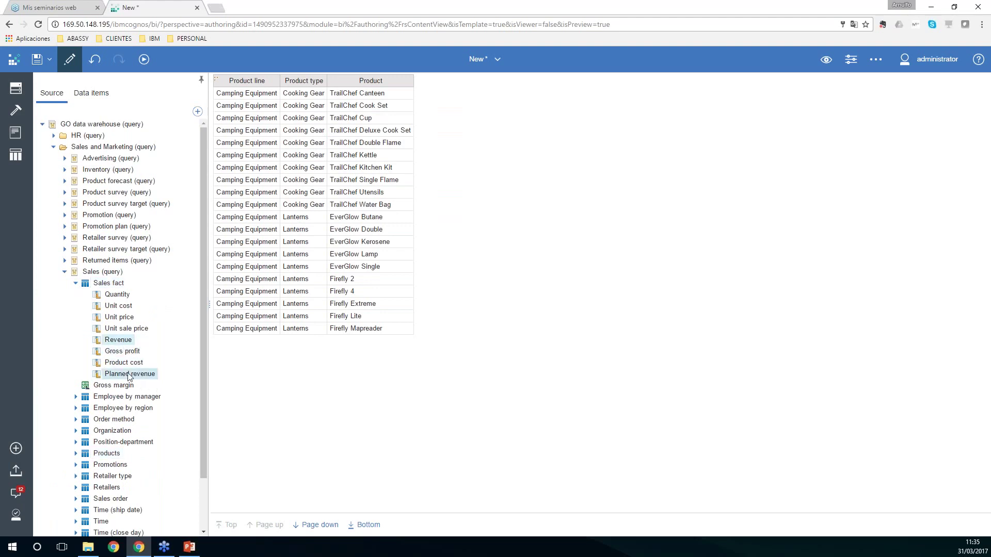
{"action": "left_click", "coordinate": [124, 351], "text": "ctrl"}
{"action": "left_click_drag", "start_coordinate": [124, 340], "coordinate": [412, 152]}
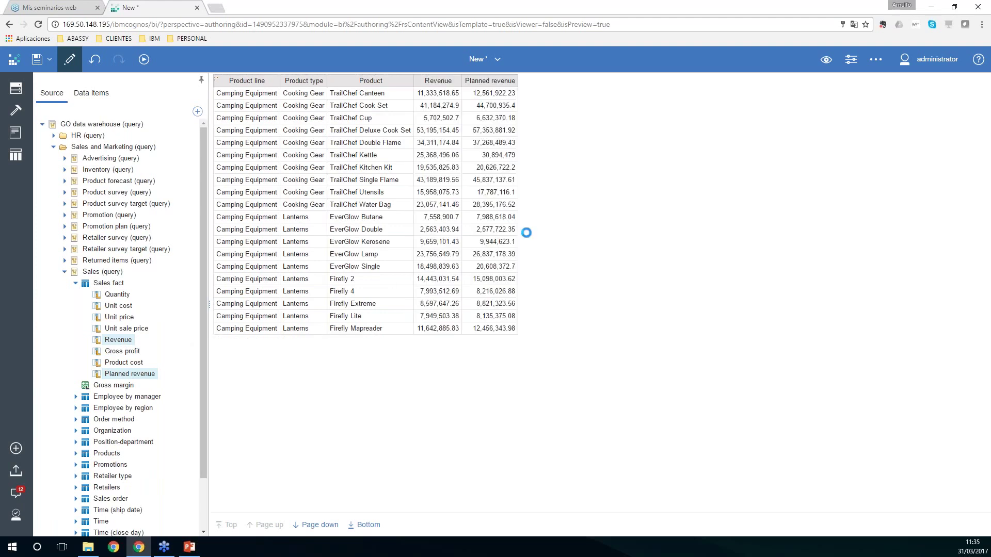
Format the Revenue column's values as Currency with a scale of -3.
{"action": "left_click", "coordinate": [448, 94]}
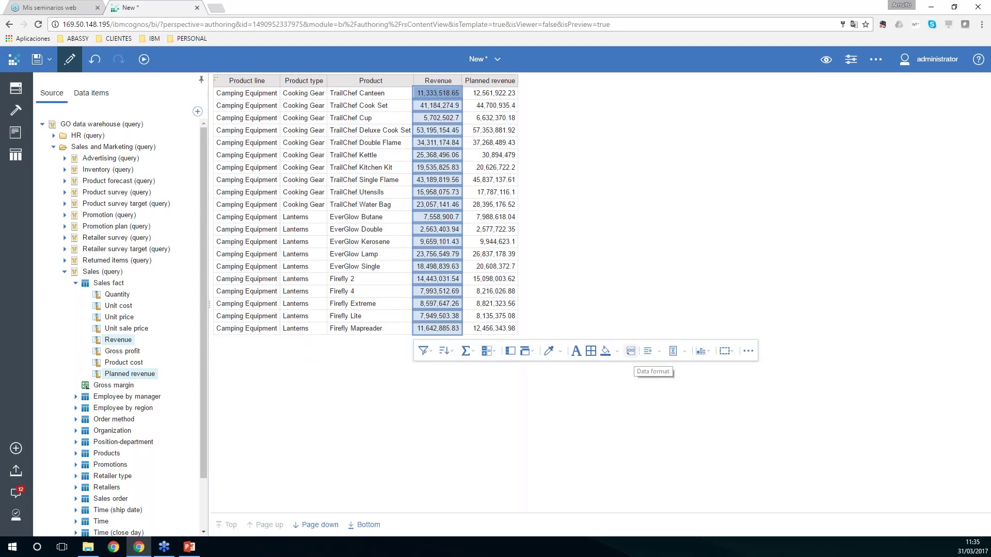
{"action": "left_click", "coordinate": [631, 352]}
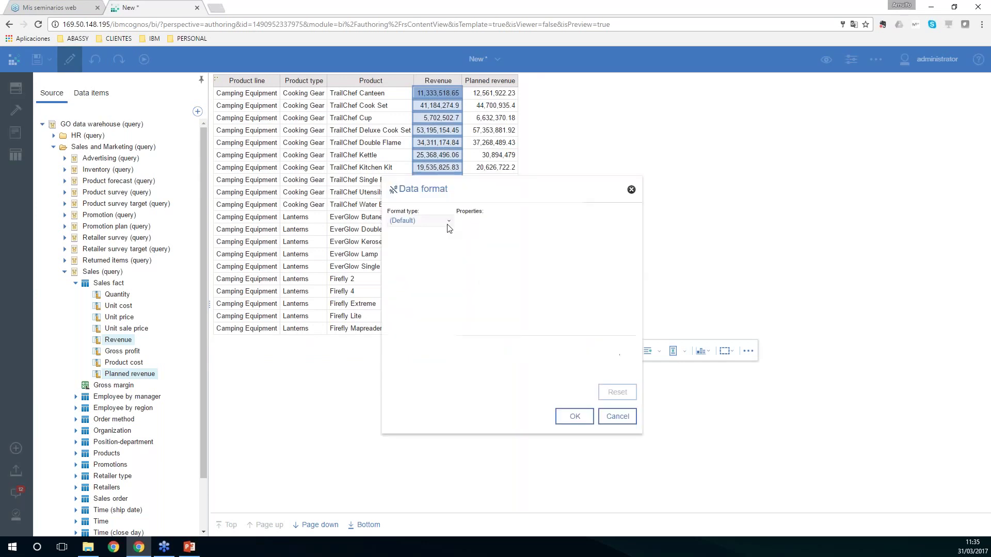
{"action": "left_click", "coordinate": [447, 222]}
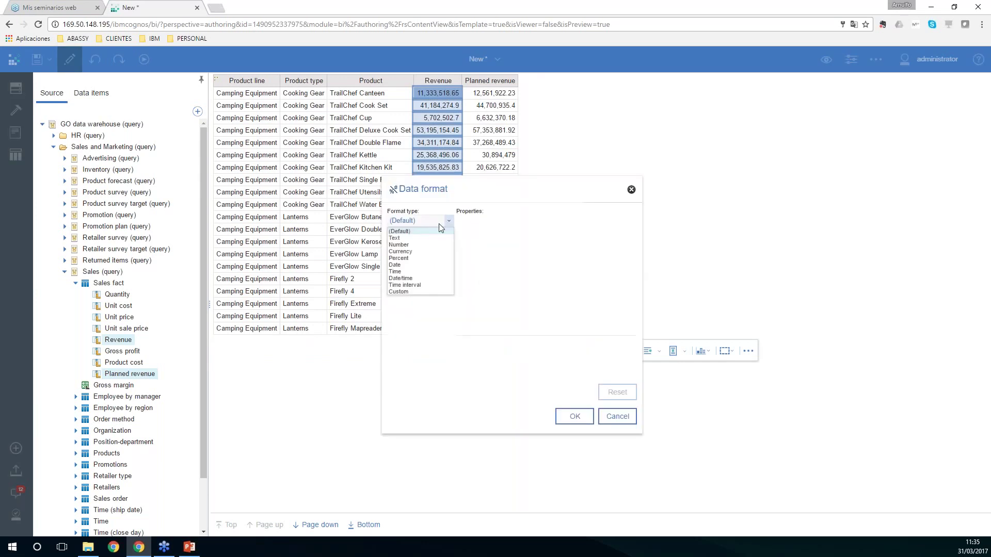
{"action": "left_click", "coordinate": [411, 251]}
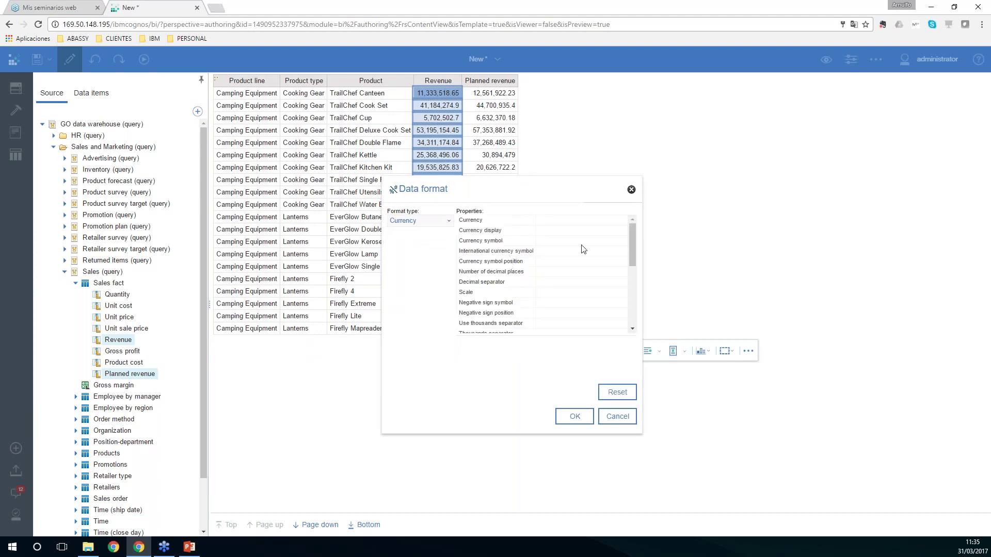
{"action": "left_click", "coordinate": [569, 291]}
{"action": "left_click", "coordinate": [623, 293]}
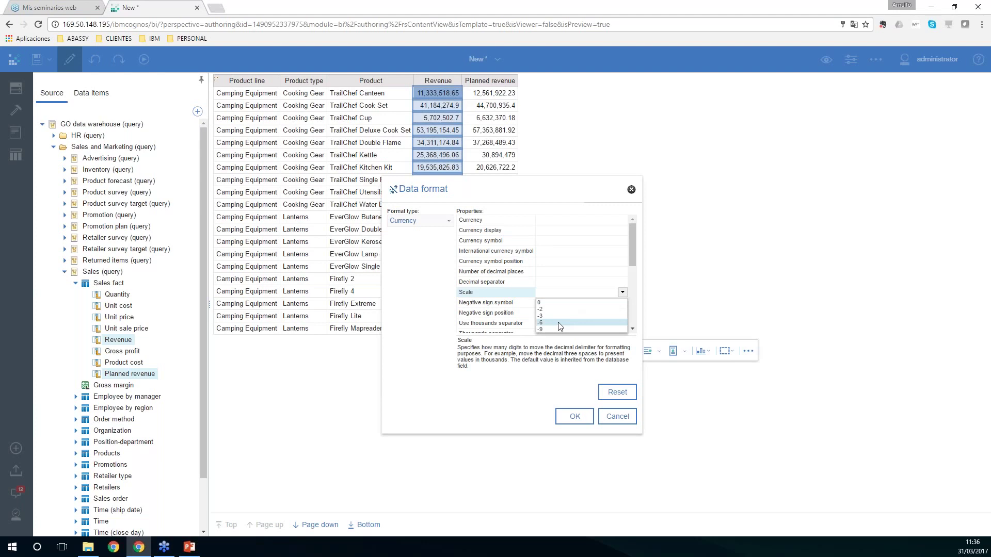
{"action": "left_click", "coordinate": [560, 318]}
{"action": "left_click", "coordinate": [573, 416]}
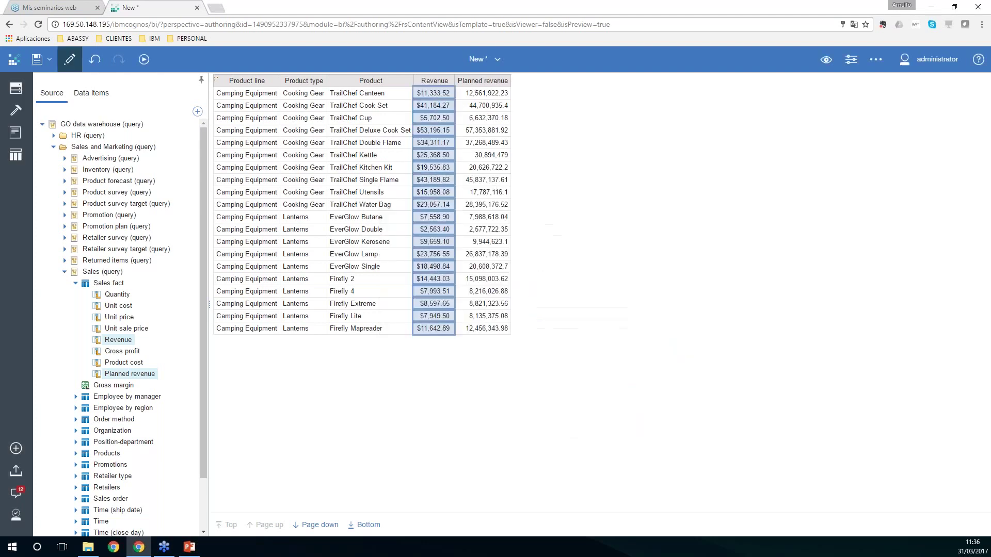
Format the Planned revenue column's values as Currency with a scale of -3.
{"action": "left_click", "coordinate": [488, 117]}
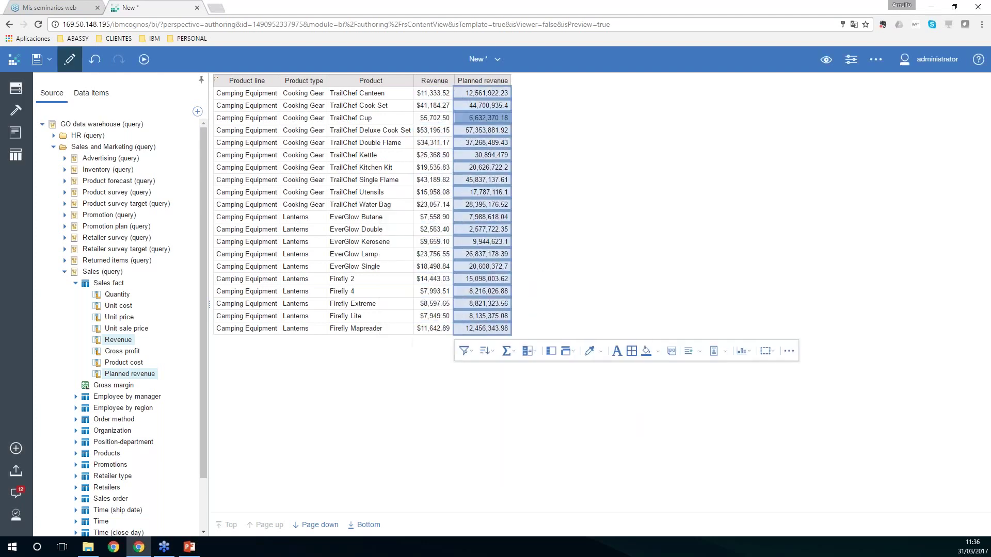
{"action": "left_click", "coordinate": [671, 352]}
{"action": "left_click", "coordinate": [428, 220]}
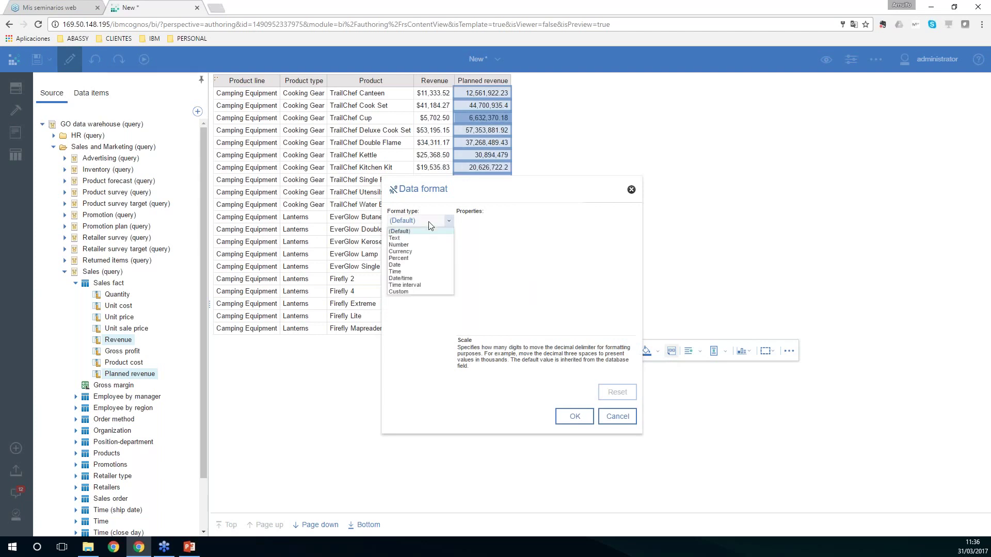
{"action": "left_click", "coordinate": [413, 251]}
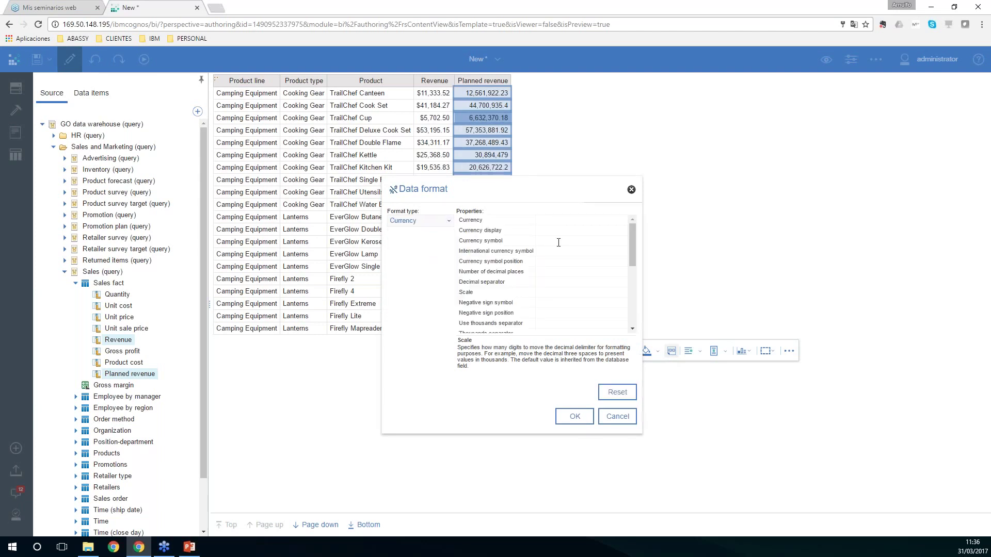
{"action": "left_click", "coordinate": [577, 295]}
{"action": "left_click", "coordinate": [622, 292]}
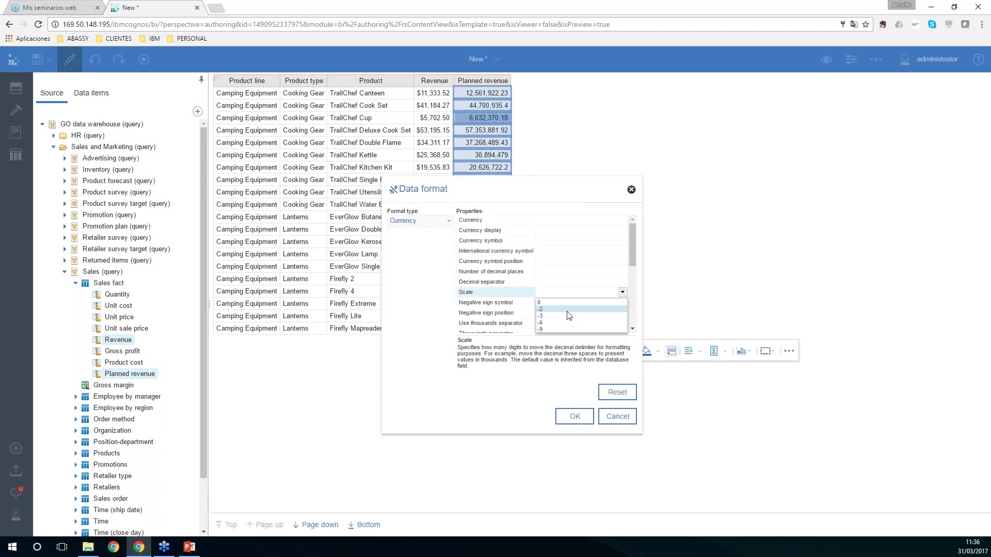
{"action": "left_click", "coordinate": [566, 320]}
{"action": "left_click", "coordinate": [573, 413]}
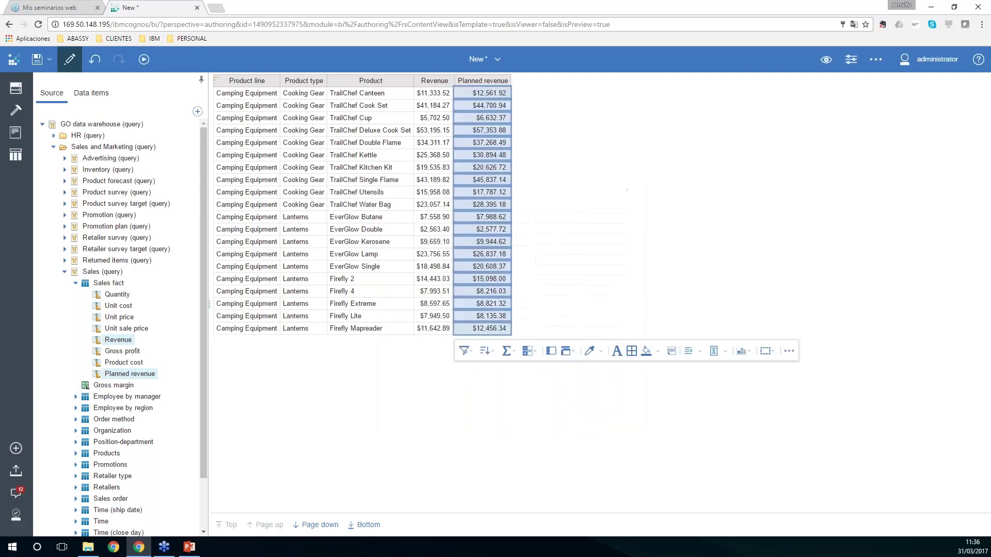
Add a calculated column with the % (Revenue, Planned revenue) calculation from the two revenue columns.
{"action": "left_click", "coordinate": [440, 81]}
{"action": "left_click", "coordinate": [475, 81], "text": "ctrl"}
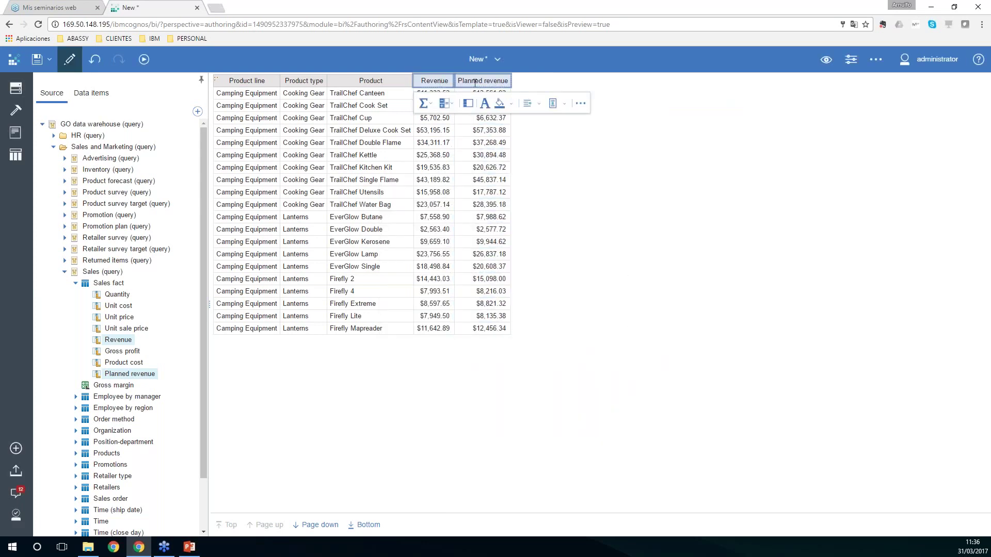
{"action": "left_click", "coordinate": [452, 105]}
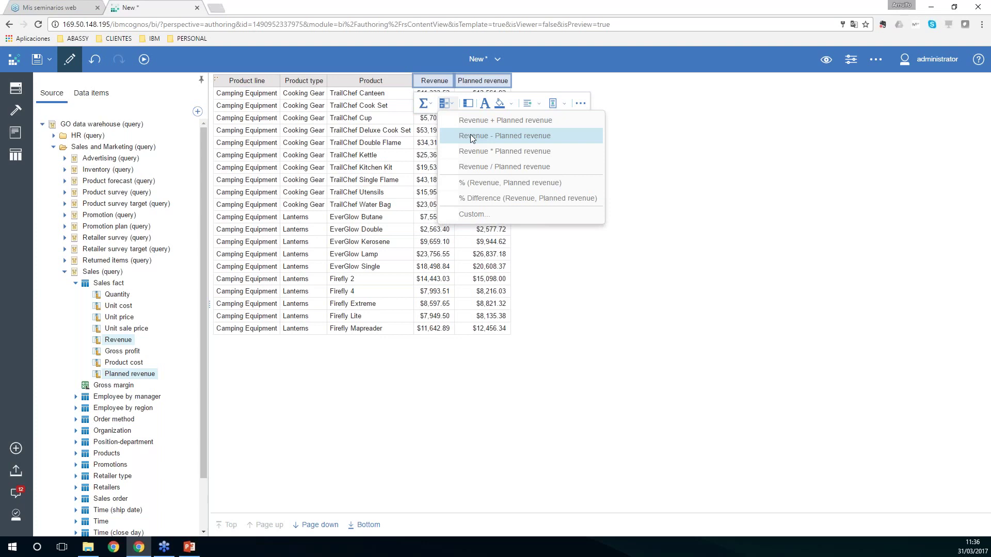
{"action": "left_click", "coordinate": [542, 186]}
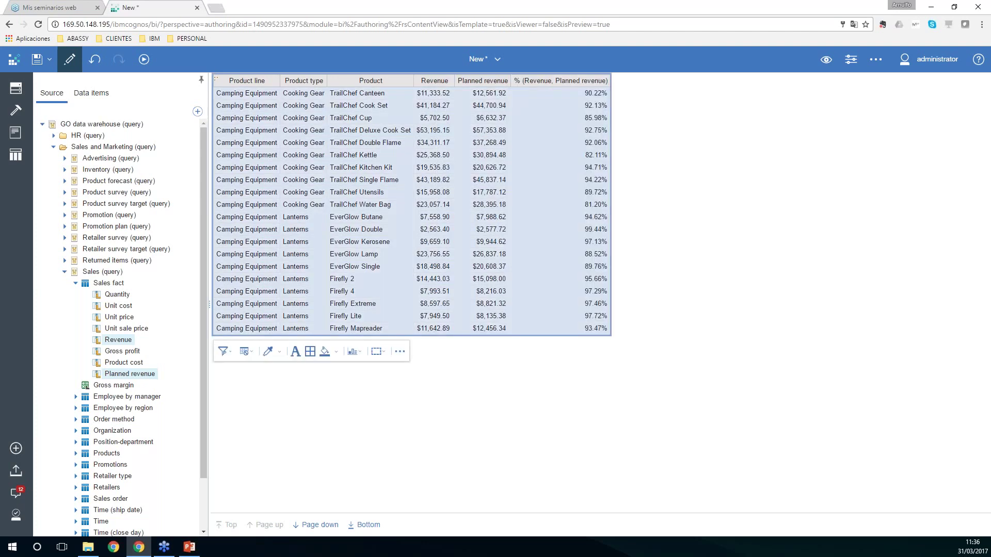
Show the properties and set the calculated percentage column's data item name to "% Cumpl.".
{"action": "left_click", "coordinate": [851, 59]}
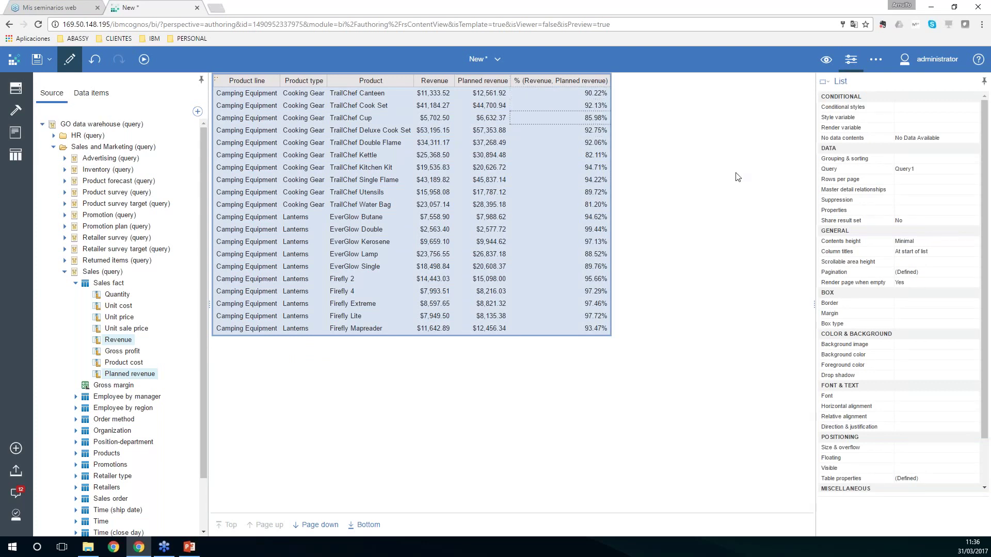
{"action": "left_click", "coordinate": [556, 86]}
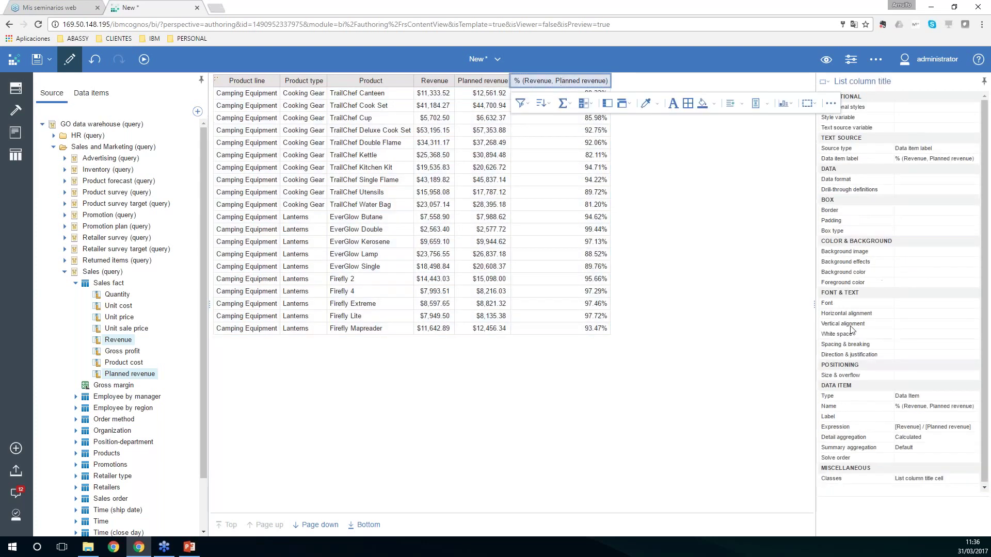
{"action": "left_click", "coordinate": [924, 408]}
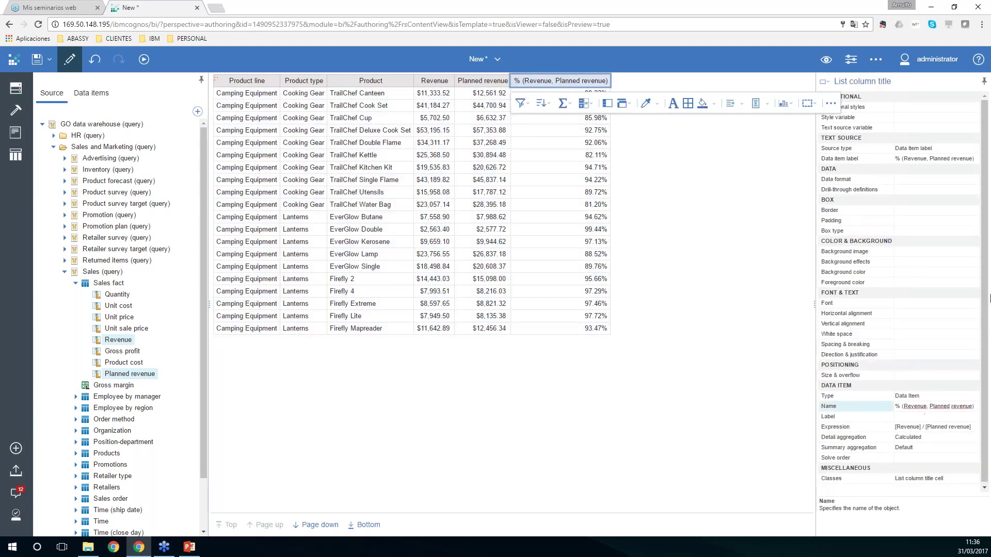
{"action": "key", "text": "ctrl+a"}
{"action": "type", "text": "% Cumpl."}
{"action": "key", "text": "Return"}
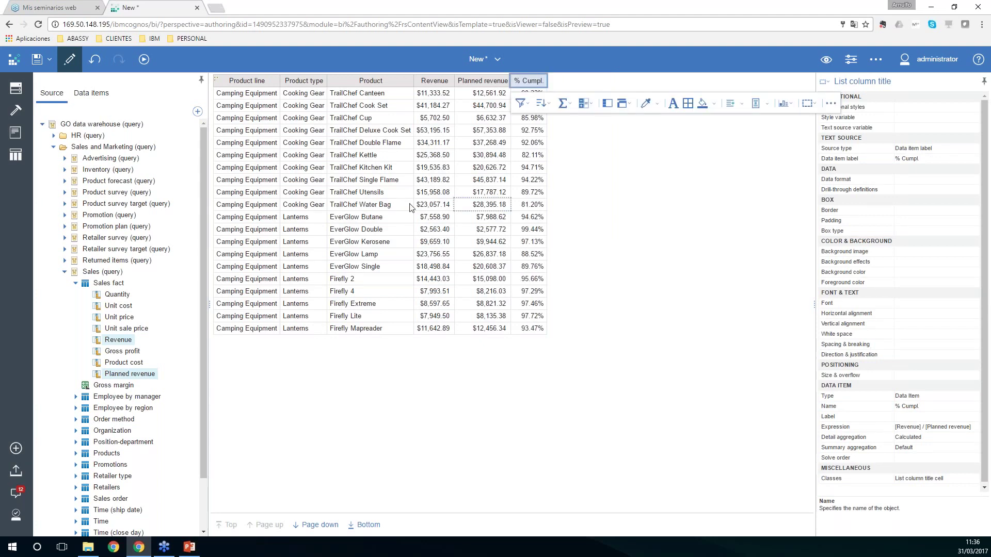
Collapse Sales fact and insert Year from the Time table between the Product and Revenue columns.
{"action": "left_click", "coordinate": [76, 284]}
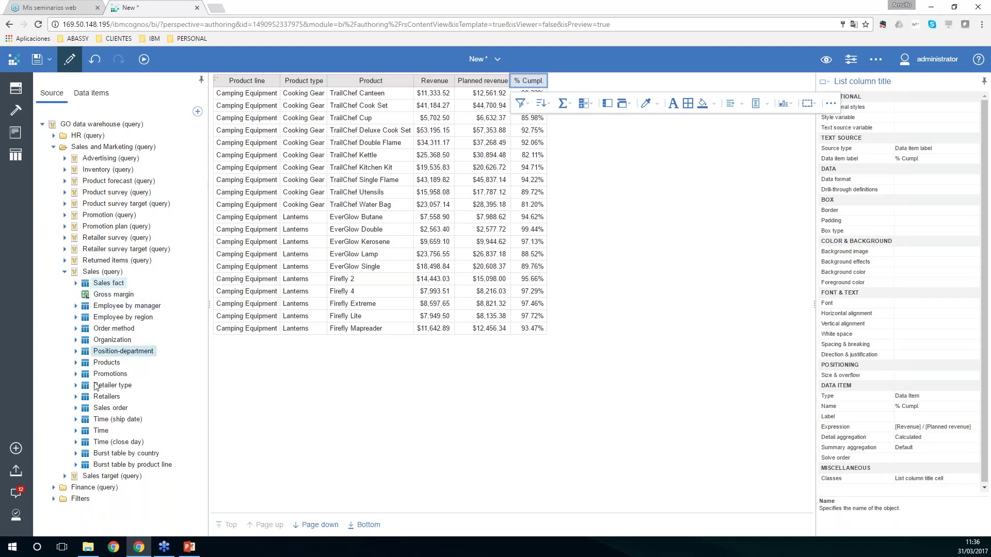
{"action": "left_click", "coordinate": [75, 430]}
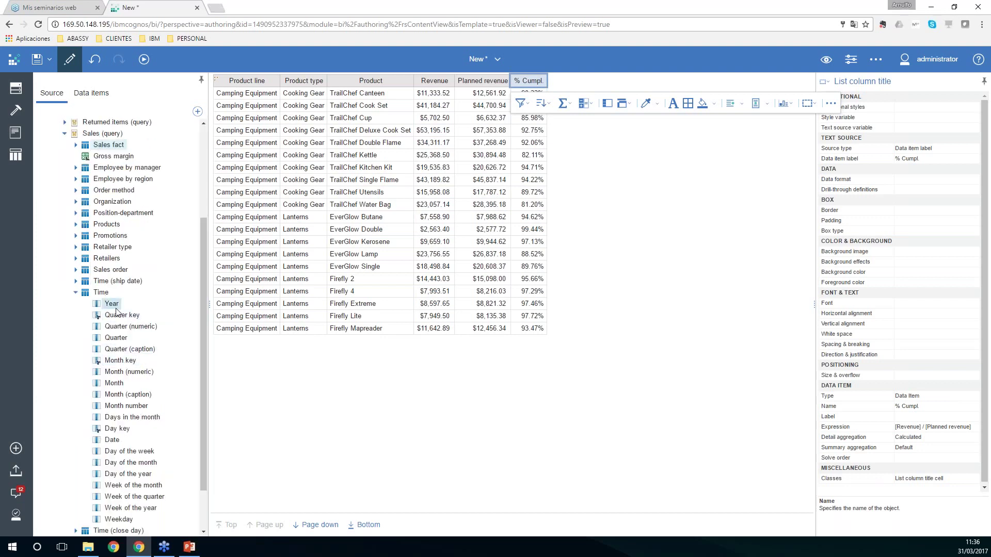
{"action": "left_click_drag", "start_coordinate": [113, 305], "coordinate": [424, 290]}
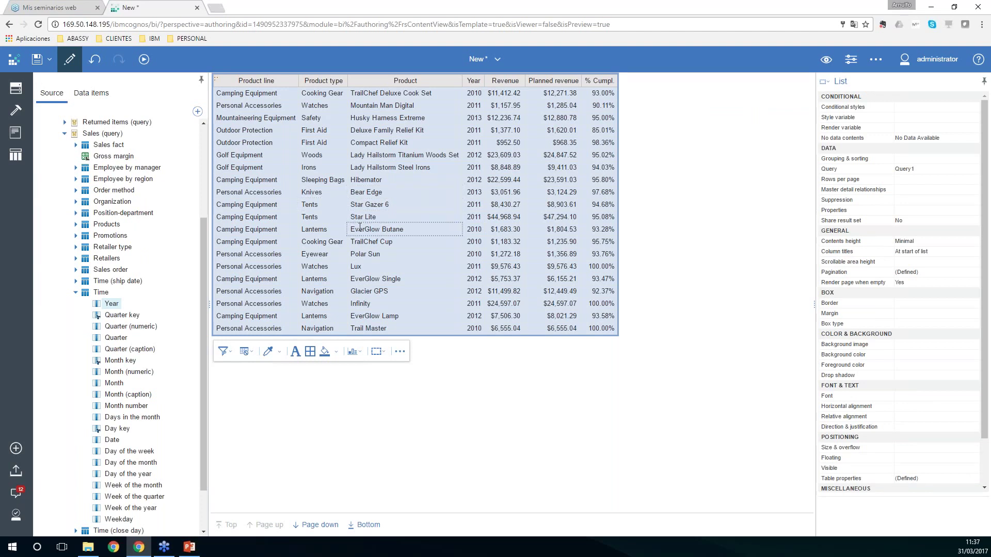
Group the list by Product line and Product type.
{"action": "left_click", "coordinate": [284, 79]}
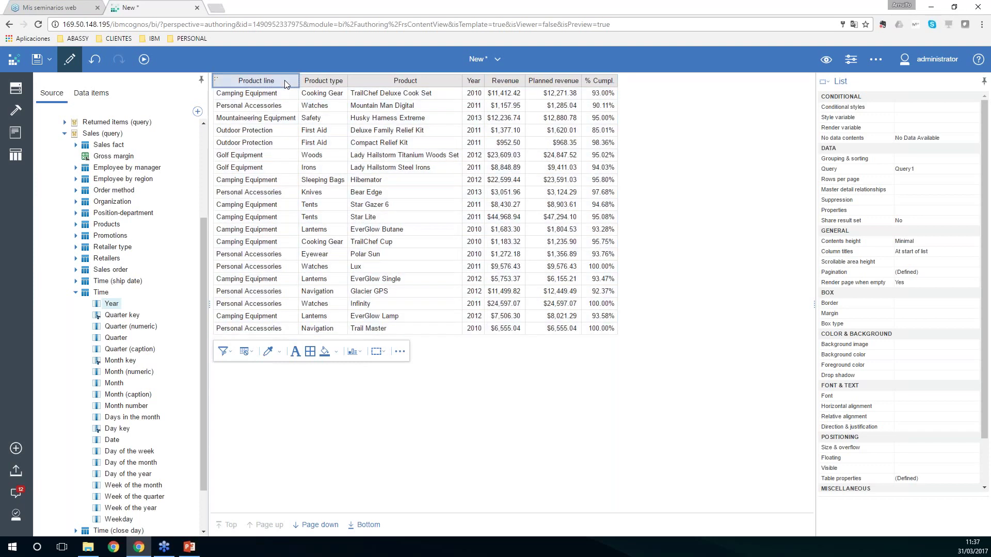
{"action": "left_click", "coordinate": [323, 82], "text": "ctrl"}
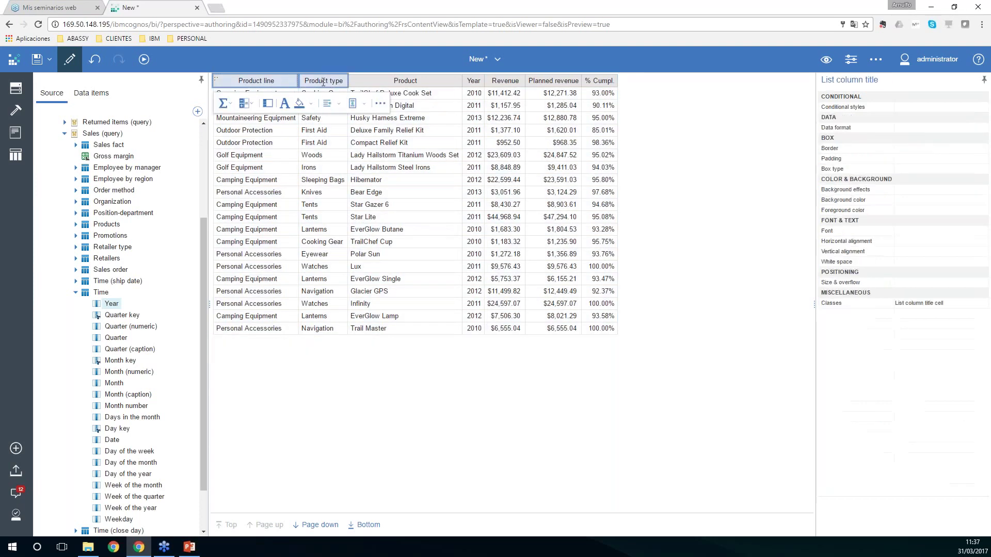
{"action": "left_click", "coordinate": [267, 105]}
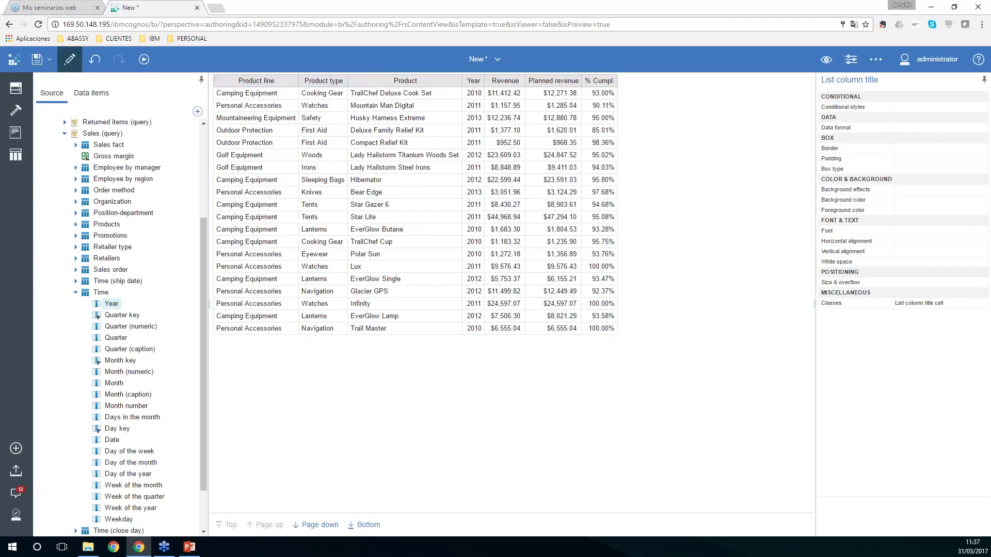
Turn the Product line column into a section header above the list.
{"action": "left_click", "coordinate": [264, 78]}
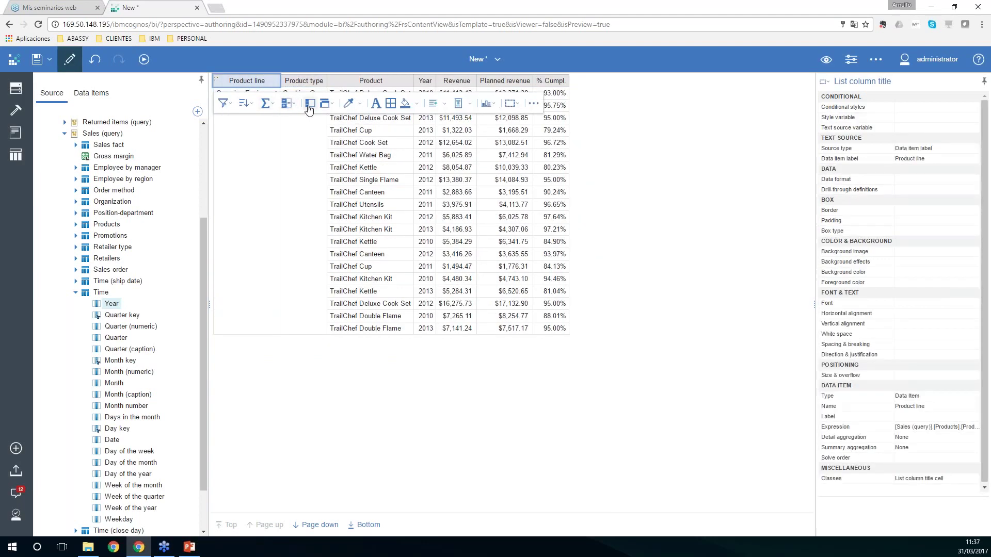
{"action": "left_click", "coordinate": [330, 109]}
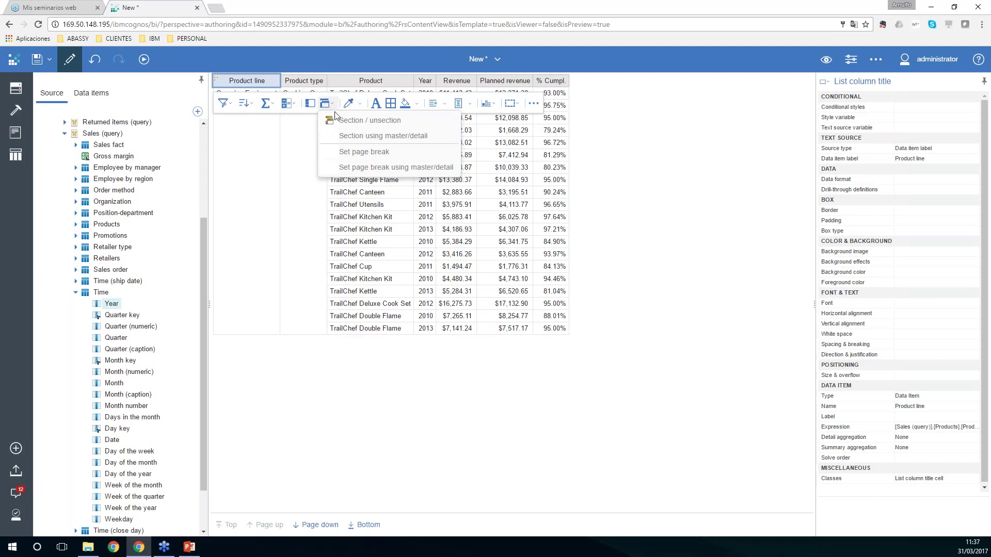
{"action": "left_click", "coordinate": [336, 119]}
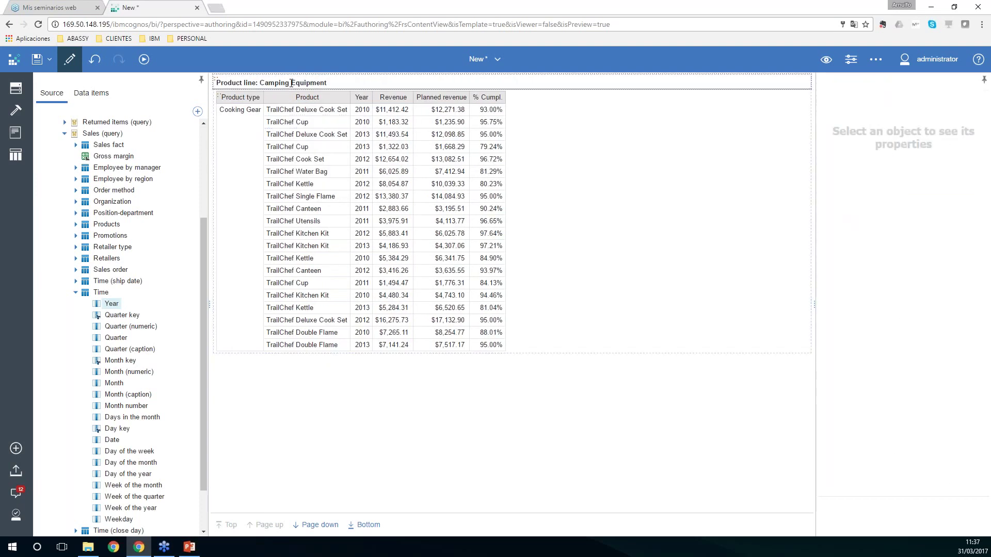
Set a page break on the Product line section header so each product line starts a new page.
{"action": "left_click", "coordinate": [291, 83]}
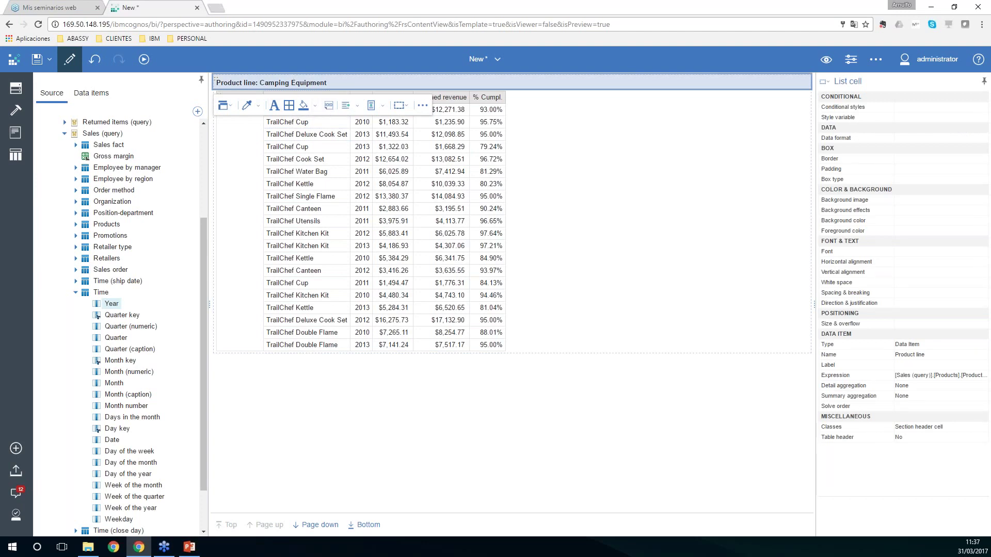
{"action": "left_click", "coordinate": [229, 105]}
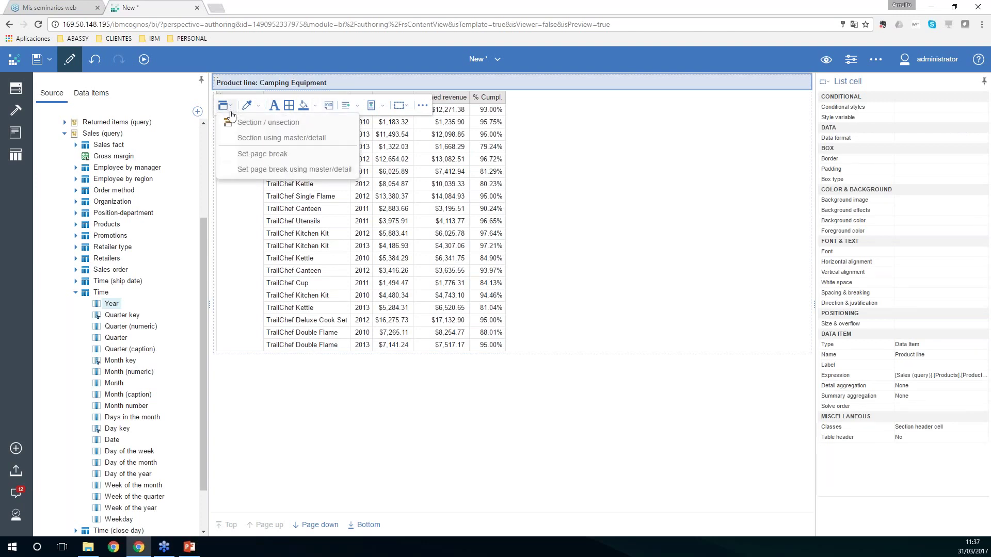
{"action": "left_click", "coordinate": [264, 154]}
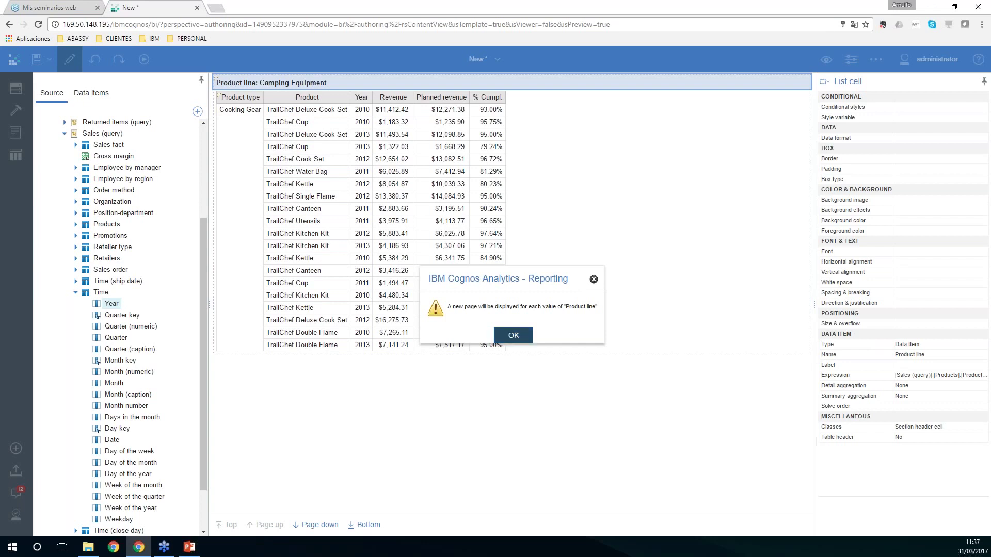
{"action": "left_click", "coordinate": [513, 336]}
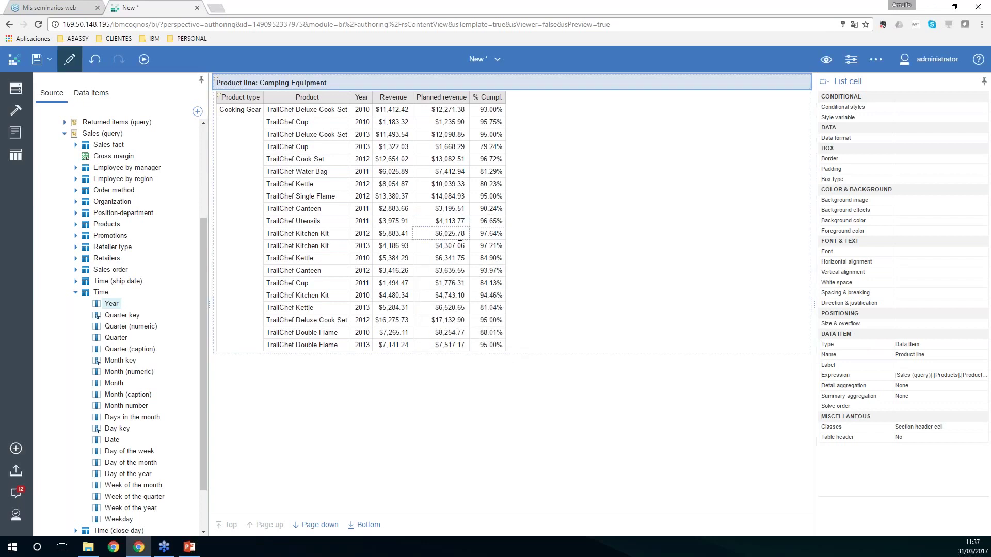
{"action": "left_click", "coordinate": [317, 81]}
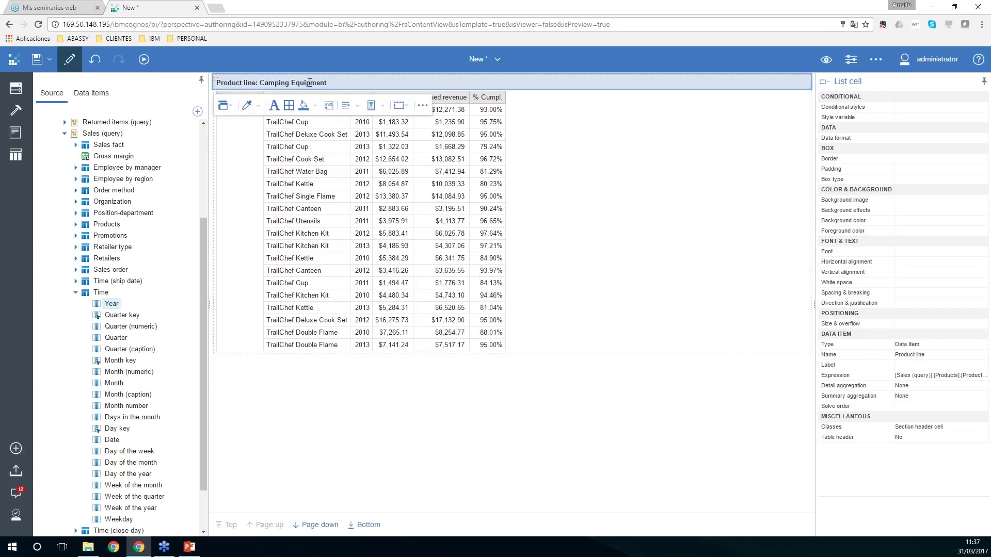
Build a prompt page from the Product line section header and return to the report's Page1.
{"action": "left_click", "coordinate": [422, 106]}
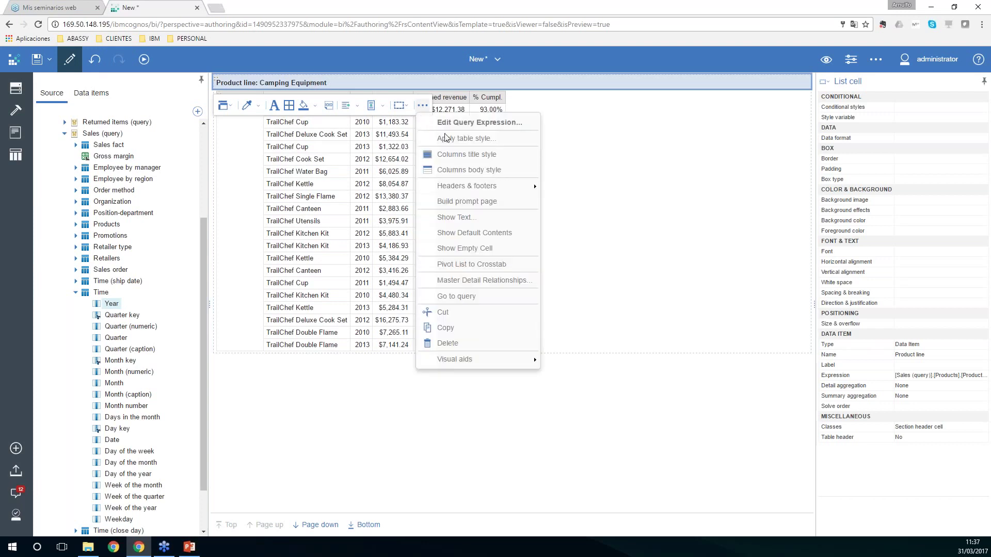
{"action": "left_click", "coordinate": [460, 203]}
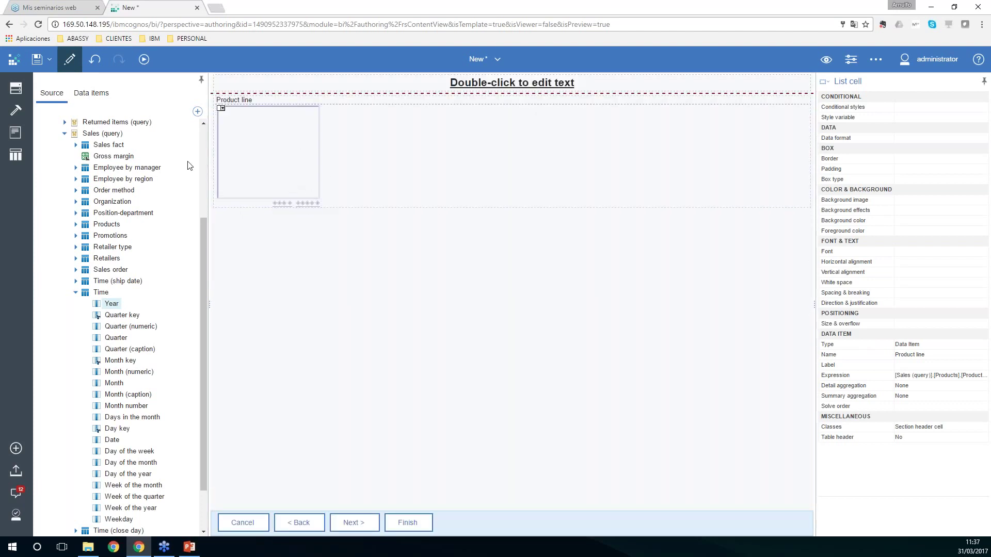
{"action": "left_click", "coordinate": [15, 134]}
{"action": "left_click", "coordinate": [78, 157]}
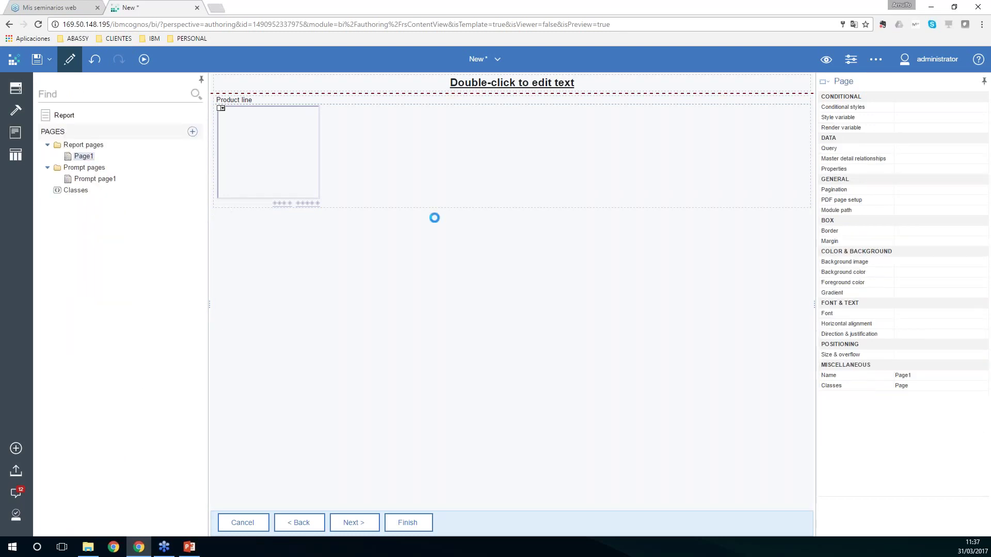
Answer the Product line prompt with Camping Equipment, Golf Equipment and Outdoor Protection.
{"action": "left_click", "coordinate": [282, 129]}
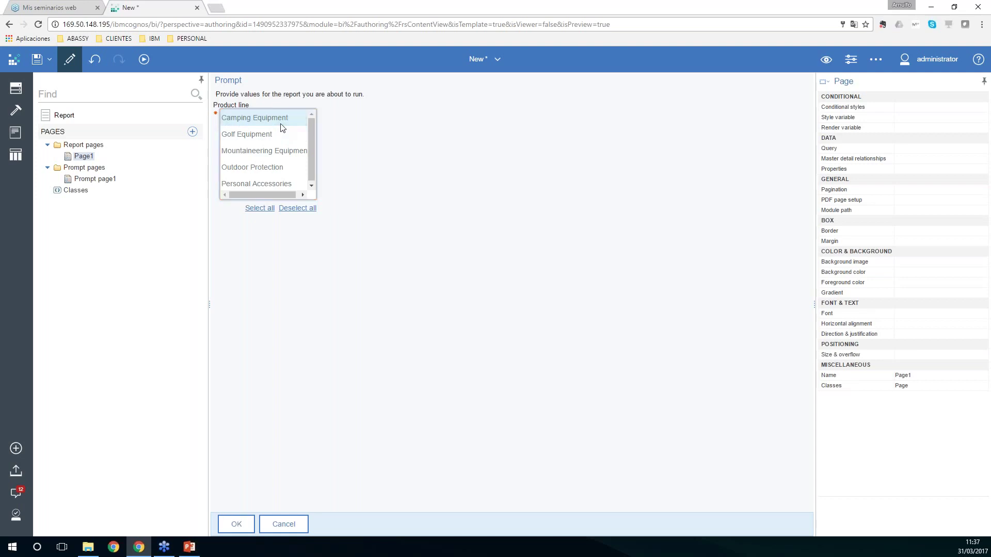
{"action": "left_click", "coordinate": [278, 136], "text": "ctrl"}
{"action": "left_click", "coordinate": [279, 167], "text": "ctrl"}
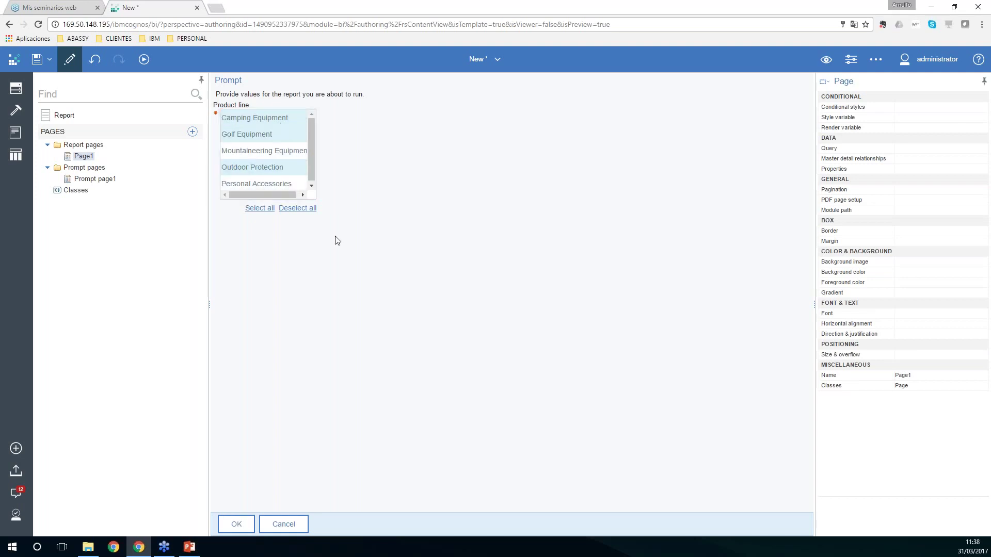
{"action": "left_click", "coordinate": [234, 525]}
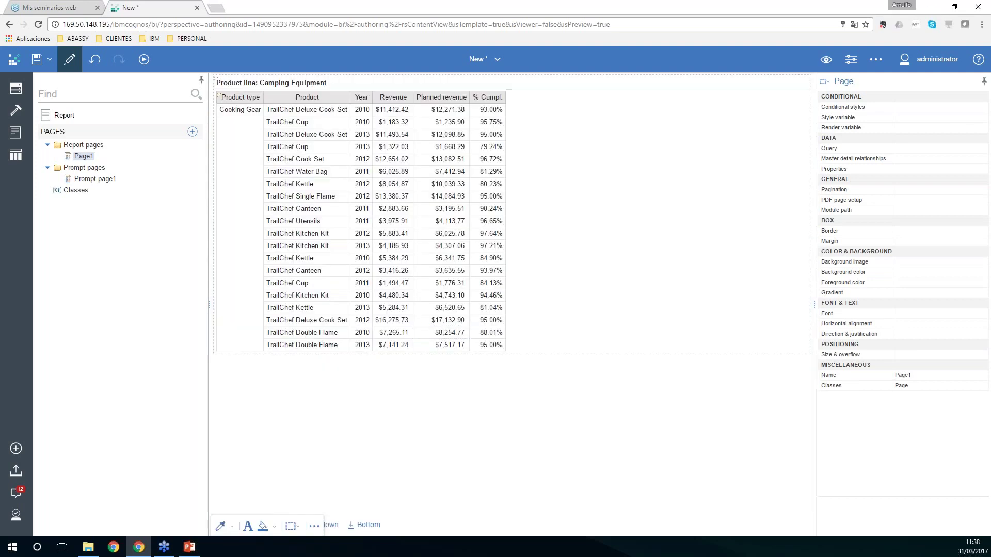
Pivot the list to a crosstab with the Year column as the crosstab columns.
{"action": "left_click", "coordinate": [291, 94]}
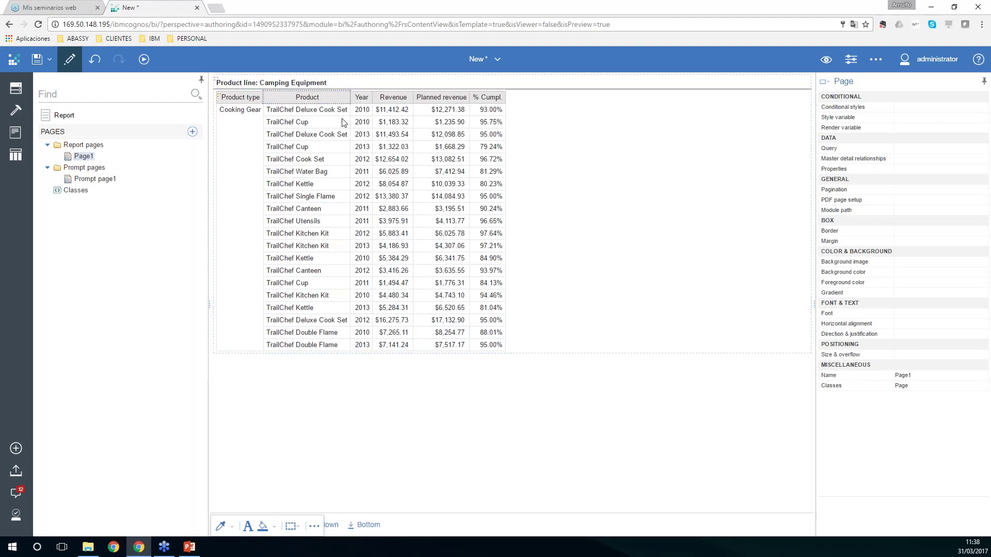
{"action": "left_click", "coordinate": [363, 98]}
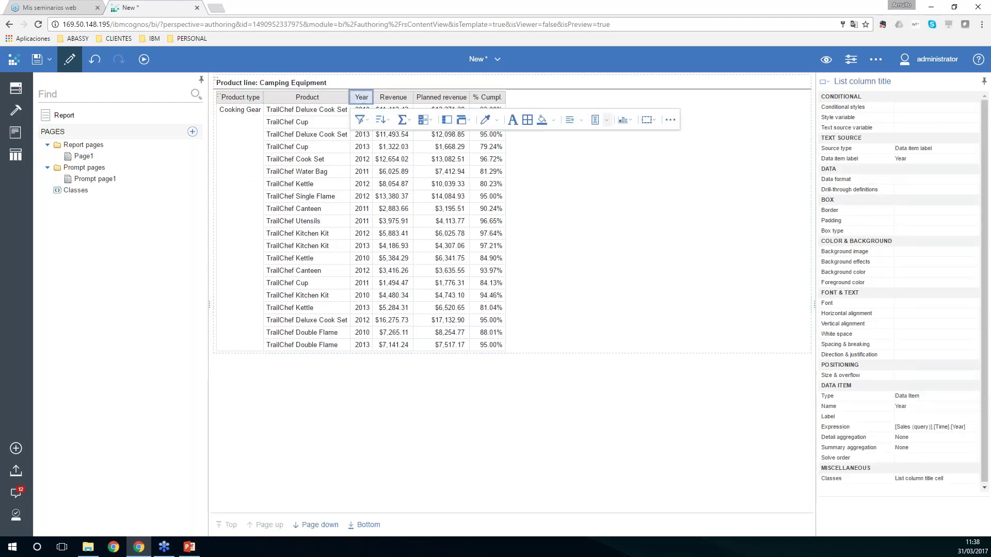
{"action": "left_click", "coordinate": [673, 122]}
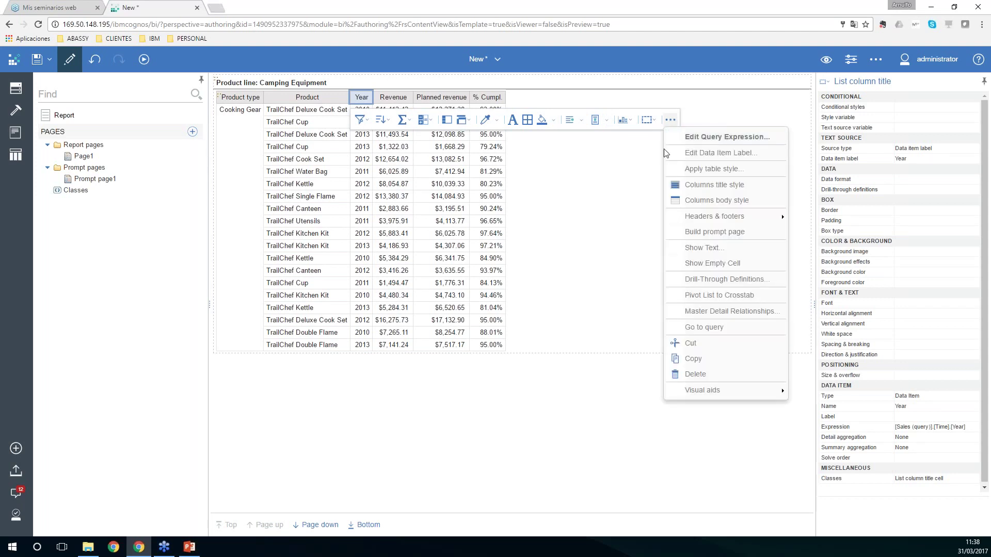
{"action": "left_click", "coordinate": [706, 298]}
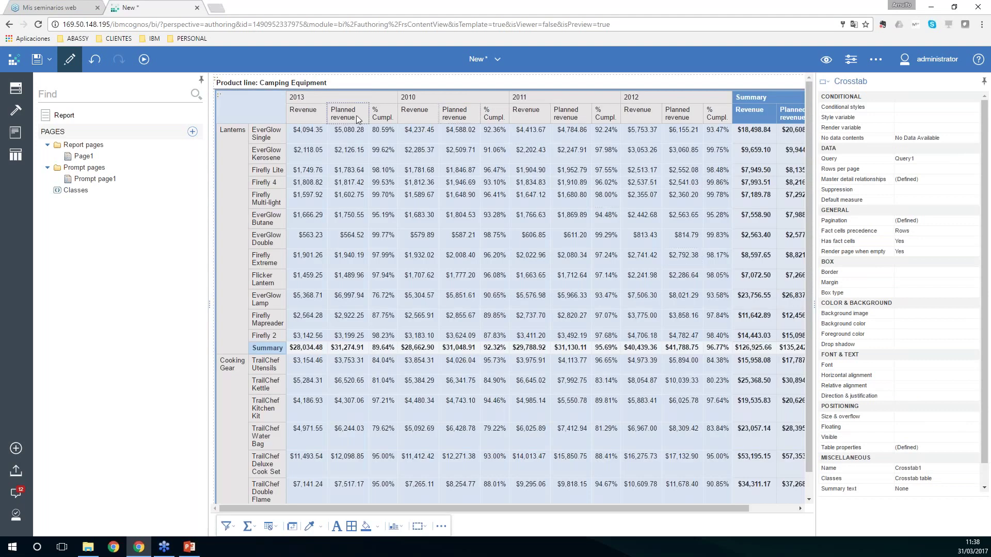
Filter the crosstab's year columns to include only 2012 and 2013.
{"action": "left_click", "coordinate": [353, 98]}
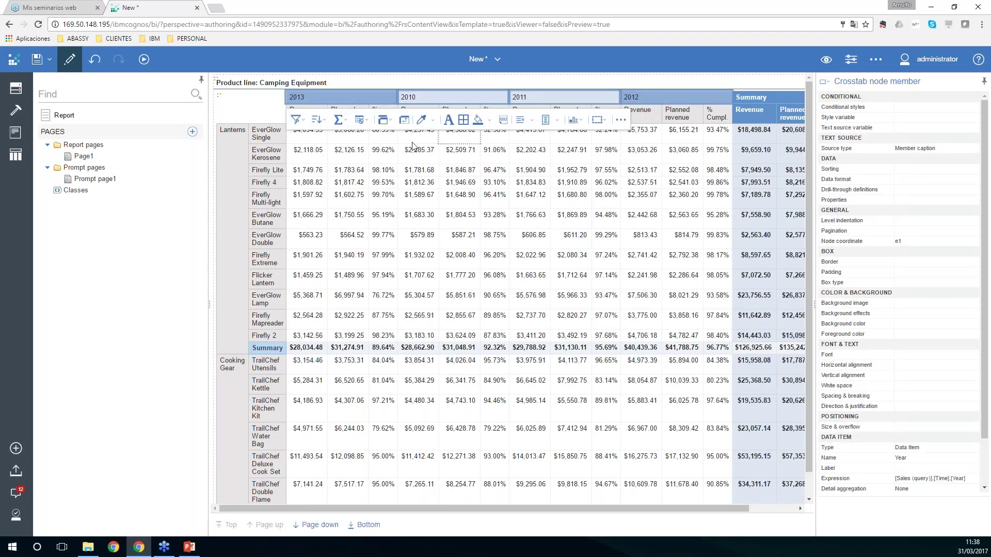
{"action": "left_click", "coordinate": [304, 121]}
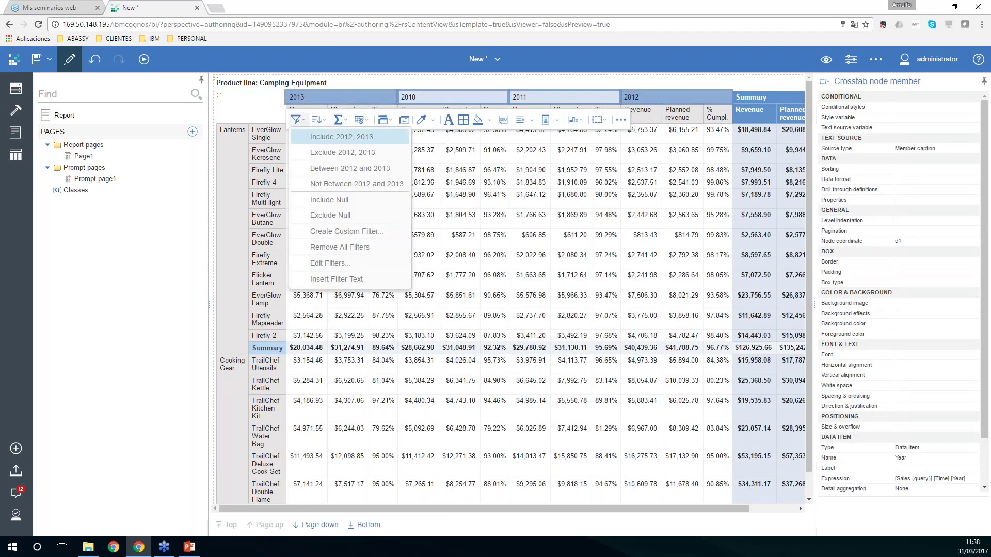
{"action": "left_click", "coordinate": [327, 140]}
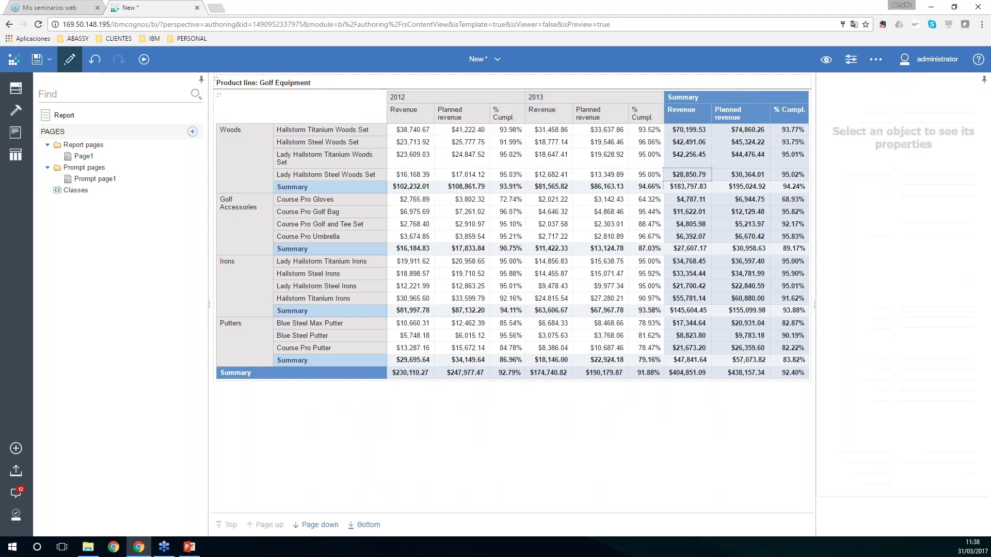
Start a new numeric range conditional style based on % Cumpl. for the product-level % Cumpl. cells of the crosstab.
{"action": "left_click", "coordinate": [645, 158]}
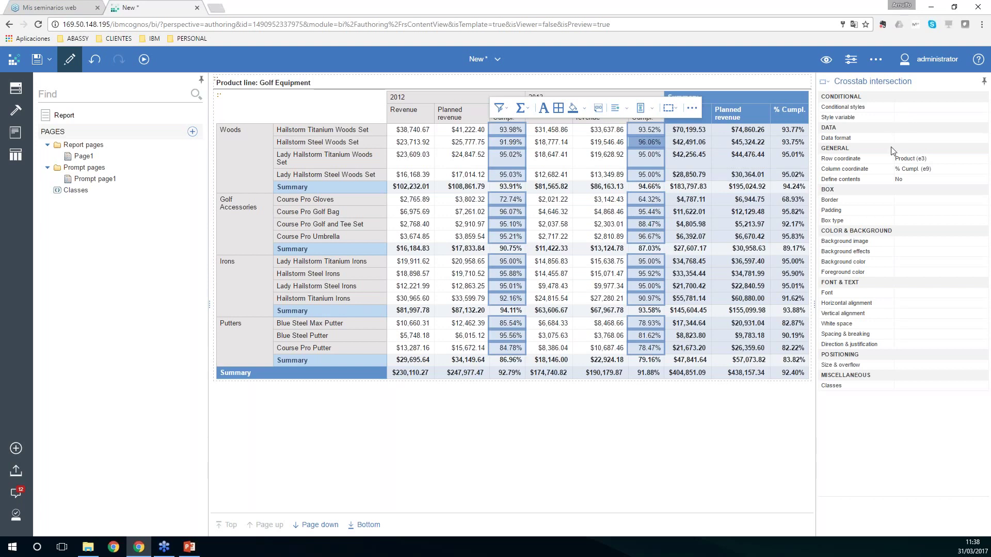
{"action": "left_click", "coordinate": [909, 109]}
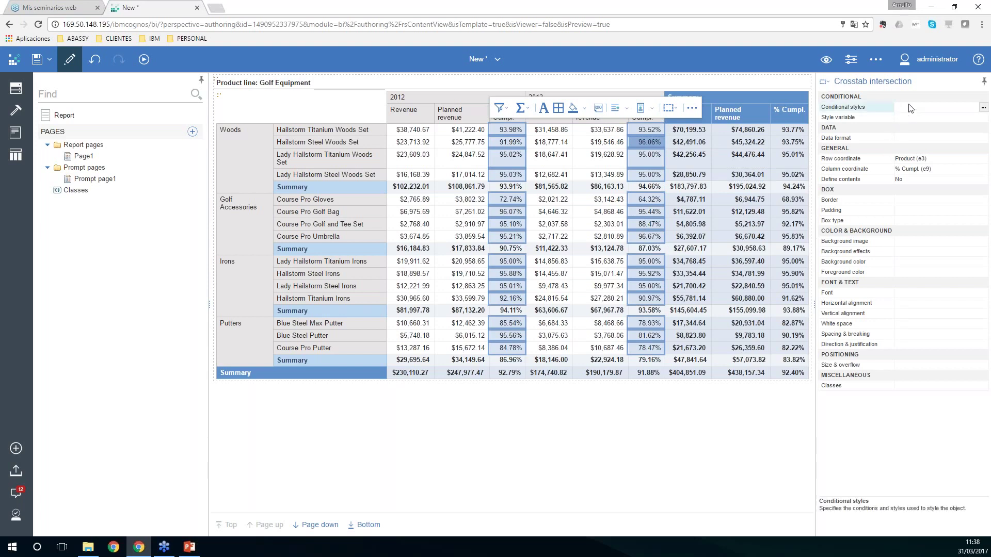
{"action": "left_click", "coordinate": [983, 108]}
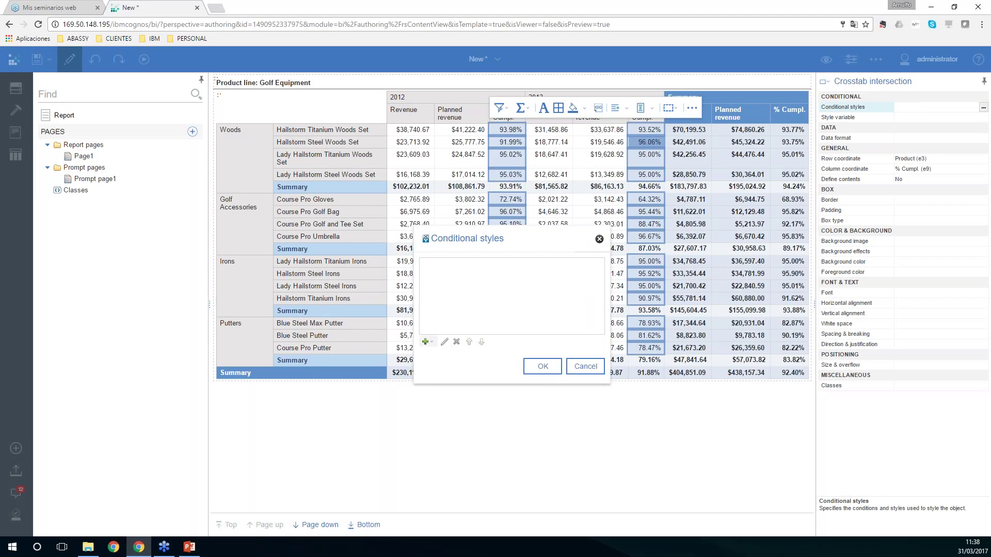
{"action": "left_click", "coordinate": [426, 342]}
{"action": "left_click", "coordinate": [460, 359]}
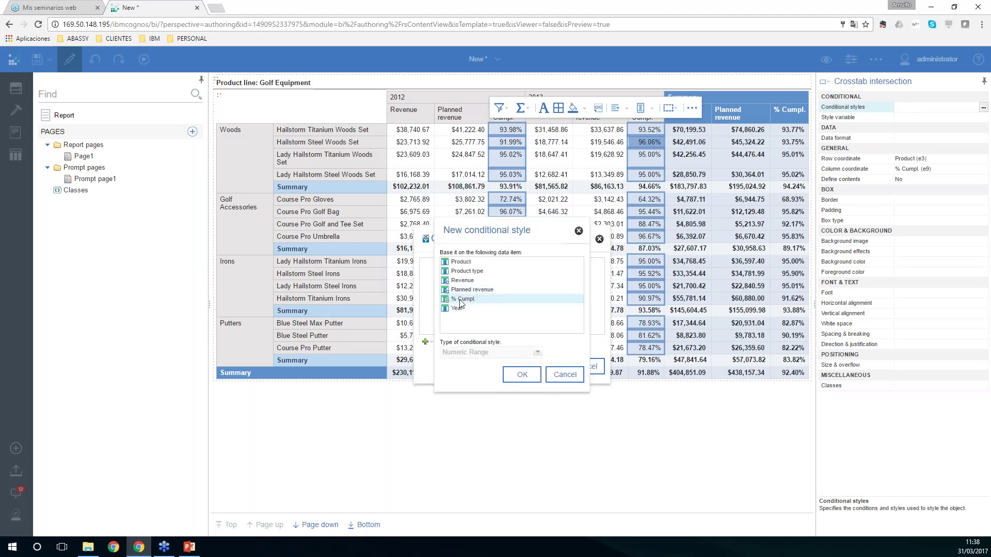
{"action": "left_click", "coordinate": [520, 376]}
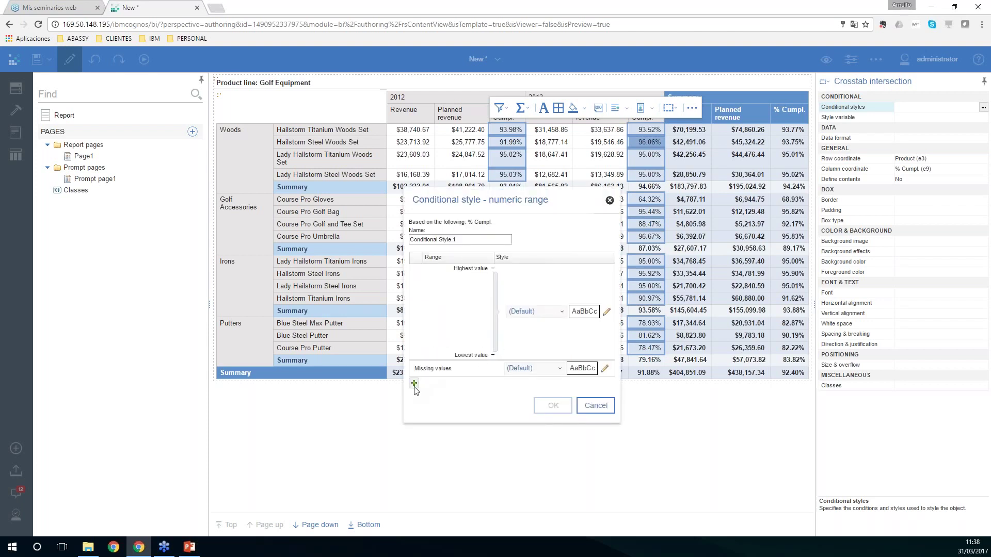
Add thresholds of 0.95 and 0.98 to the conditional style's numeric range.
{"action": "left_click", "coordinate": [494, 347]}
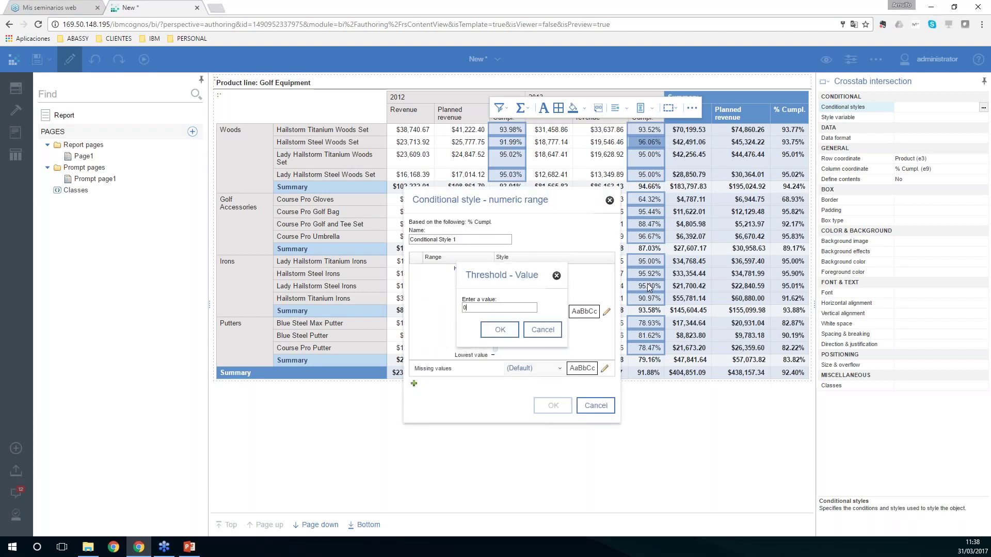
{"action": "type", "text": ","}
{"action": "left_click", "coordinate": [500, 330]}
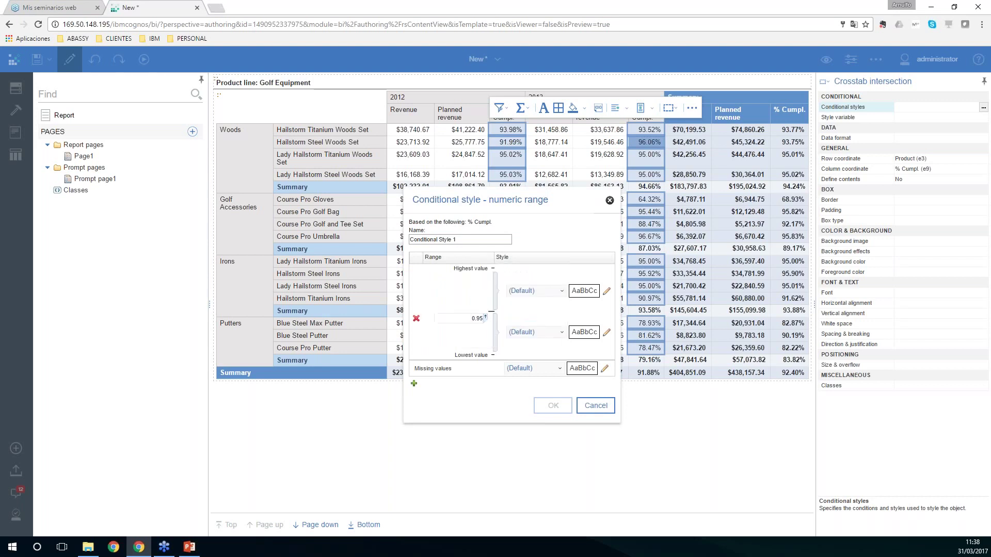
{"action": "left_click", "coordinate": [414, 384]}
{"action": "type", "text": "0."}
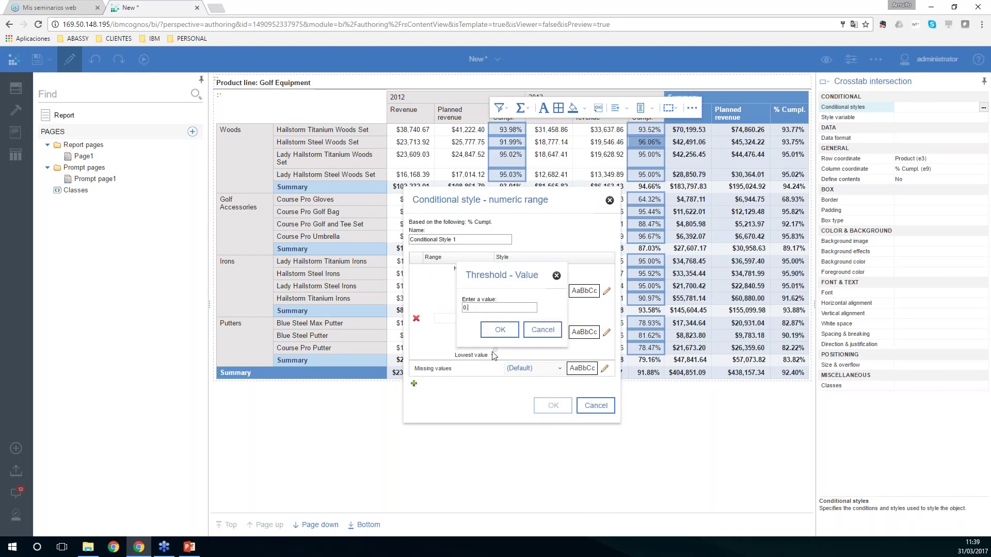
{"action": "type", "text": "98"}
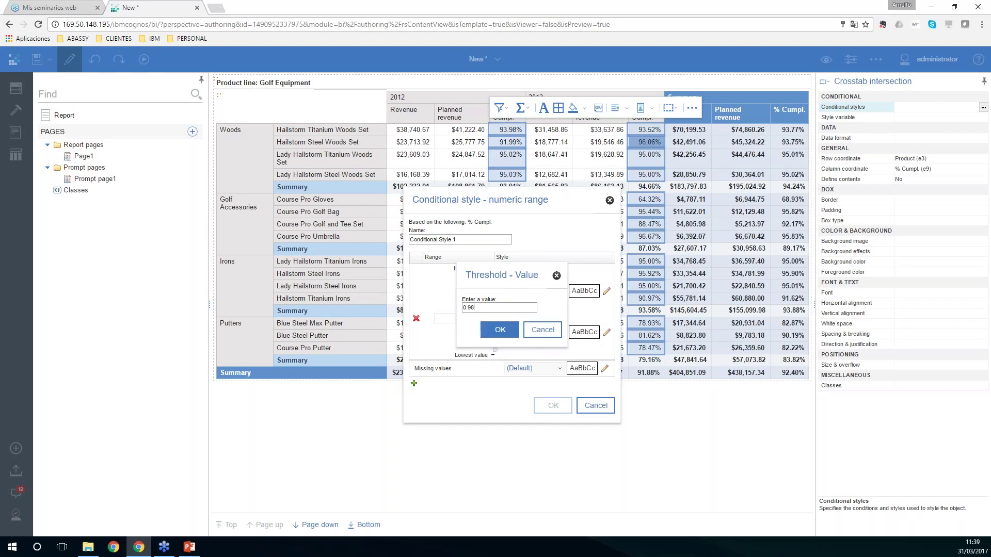
{"action": "left_click", "coordinate": [490, 330]}
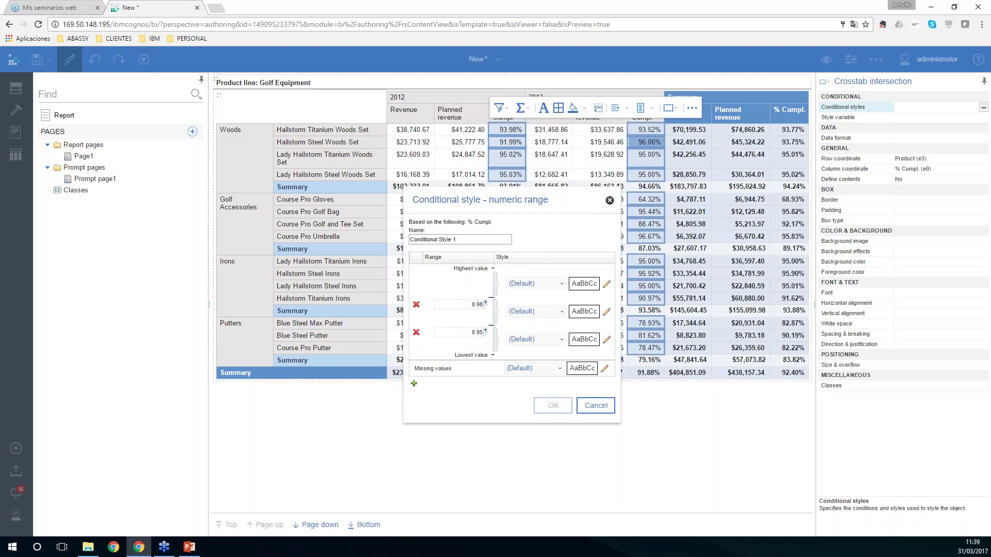
Style values above 0.98 as Very good, the middle range as Average and values below 0.95 as Poor, and apply the conditional style.
{"action": "left_click", "coordinate": [555, 312]}
{"action": "left_click", "coordinate": [537, 350]}
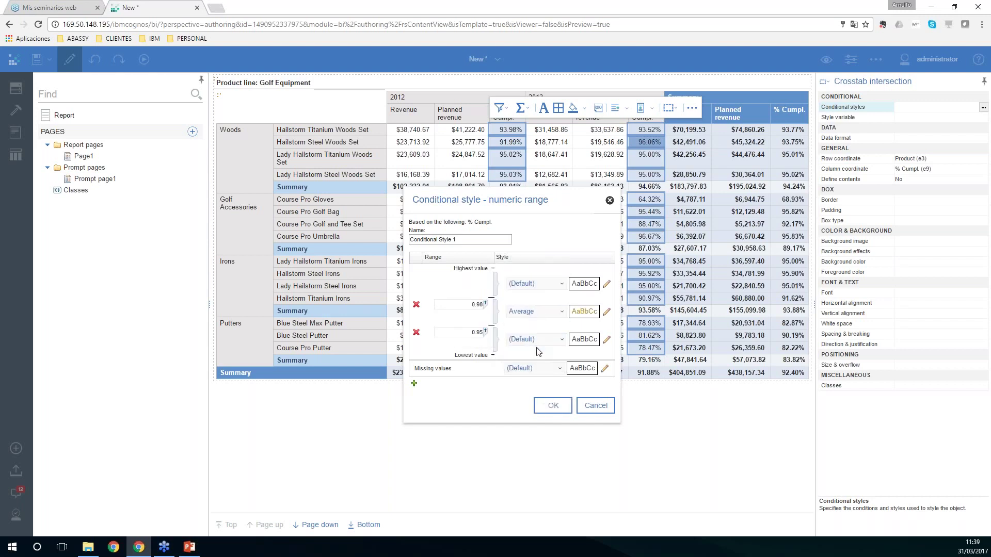
{"action": "left_click", "coordinate": [524, 283]}
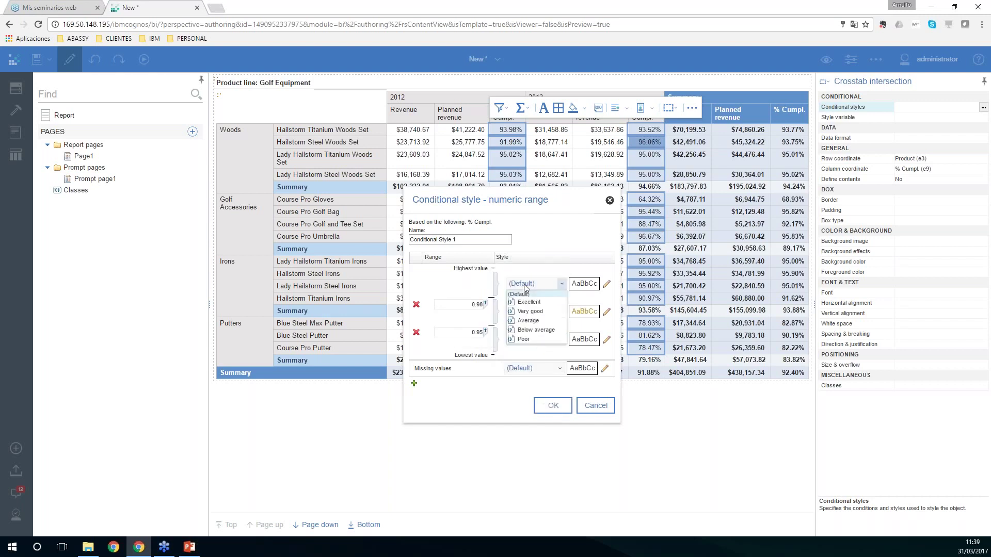
{"action": "left_click", "coordinate": [532, 312]}
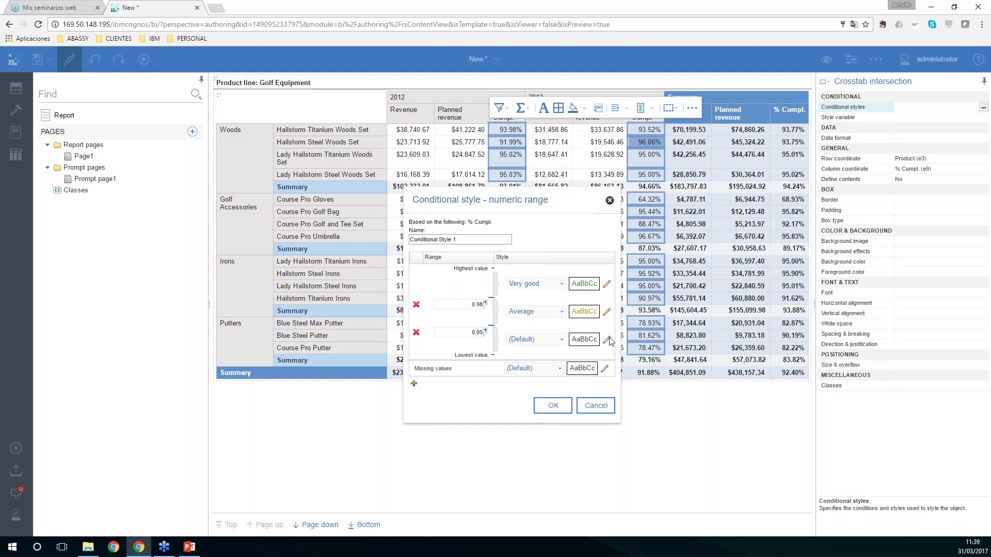
{"action": "left_click", "coordinate": [538, 341]}
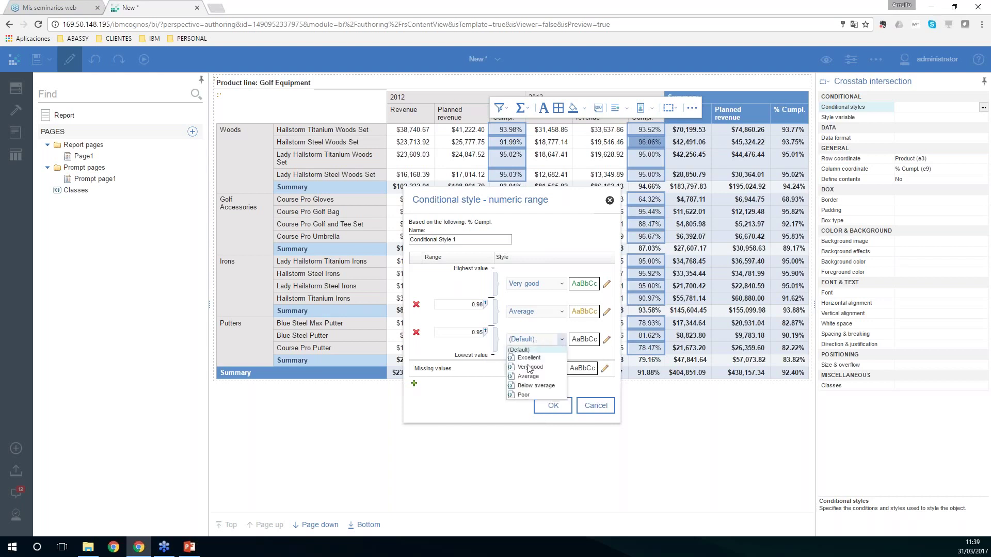
{"action": "left_click", "coordinate": [522, 396]}
{"action": "left_click", "coordinate": [553, 406]}
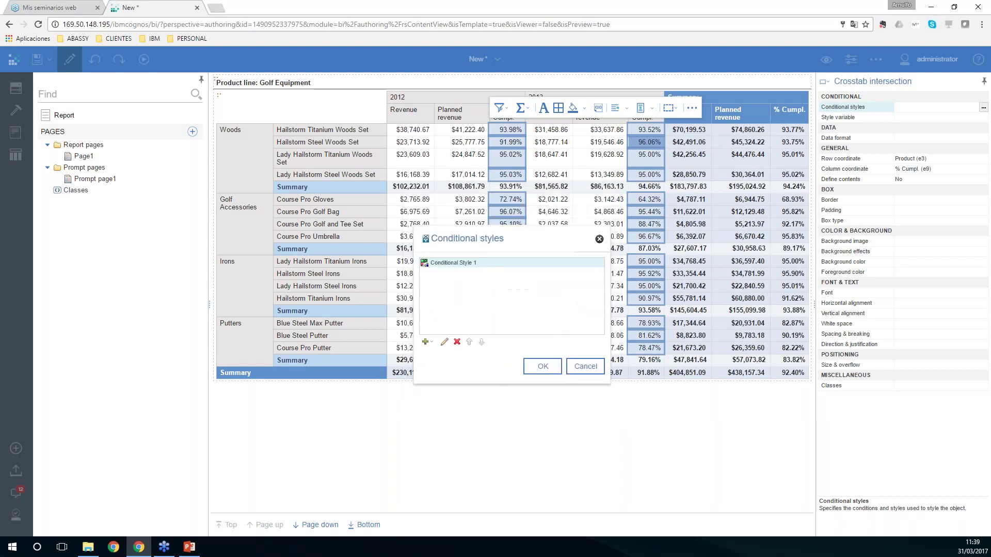
{"action": "left_click", "coordinate": [542, 366]}
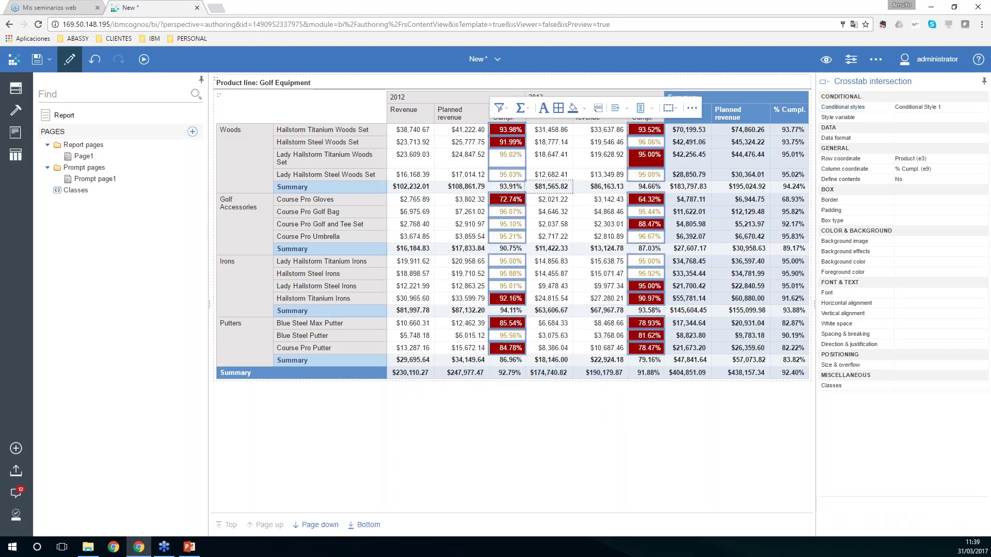
{"action": "key", "text": "Escape"}
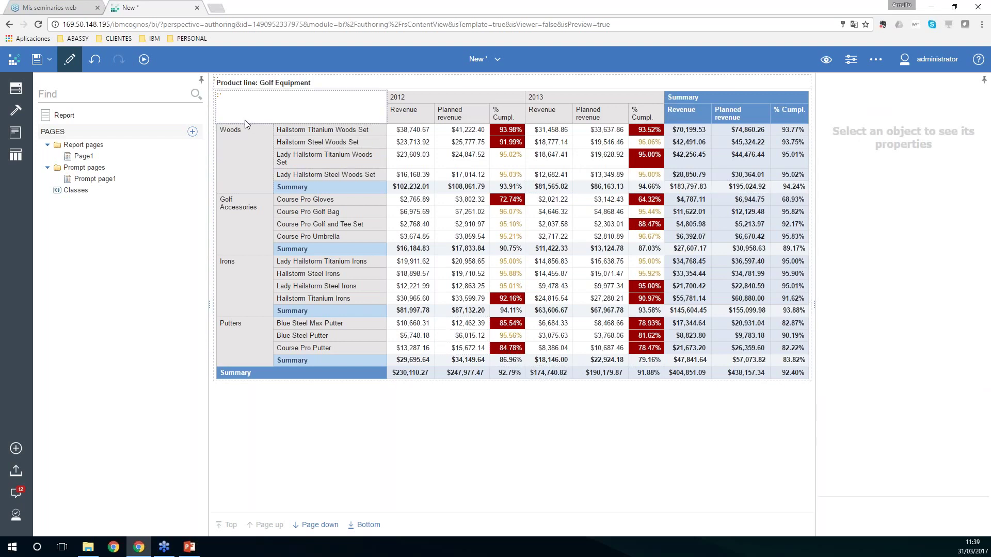
Set the font of the whole crosstab to 8pt Arial.
{"action": "left_click", "coordinate": [219, 96]}
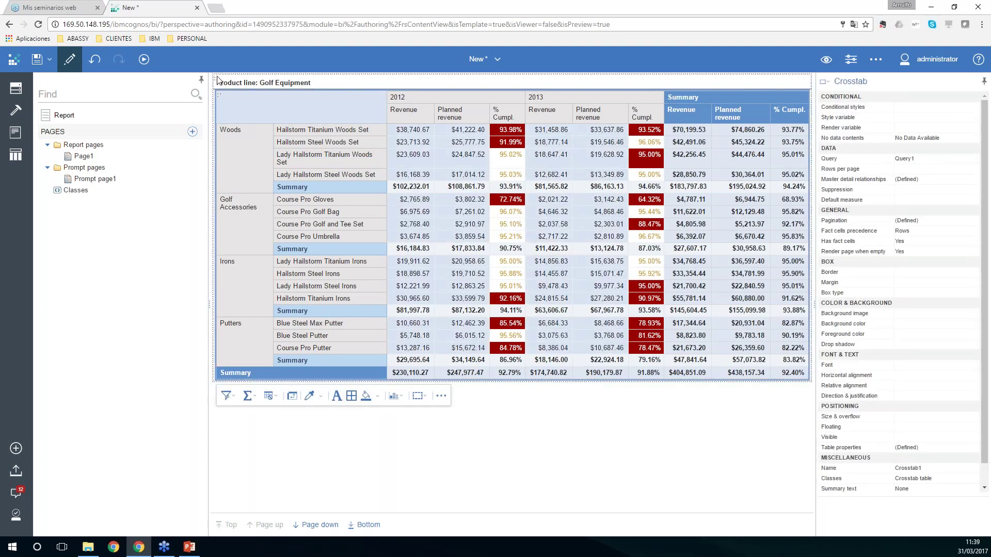
{"action": "left_click", "coordinate": [217, 79]}
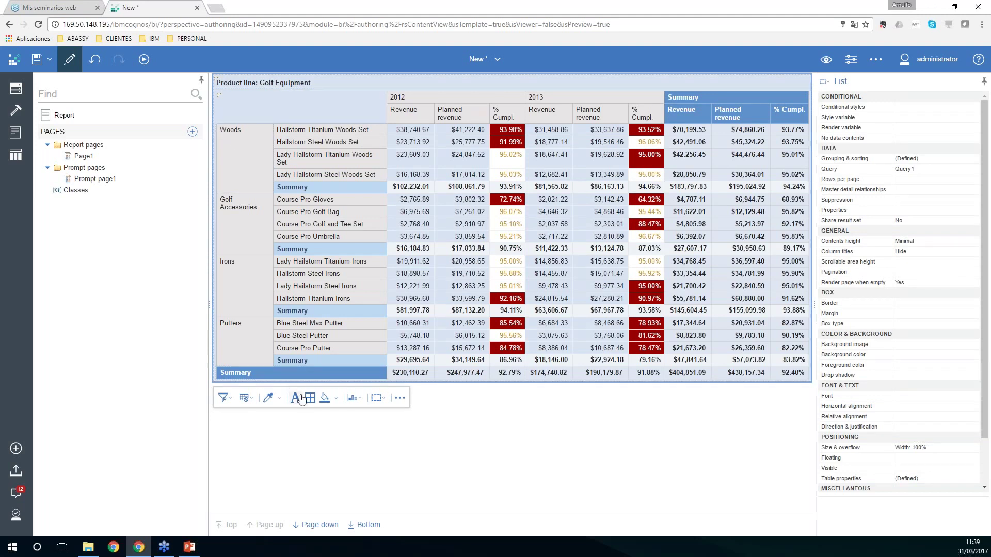
{"action": "left_click", "coordinate": [219, 95]}
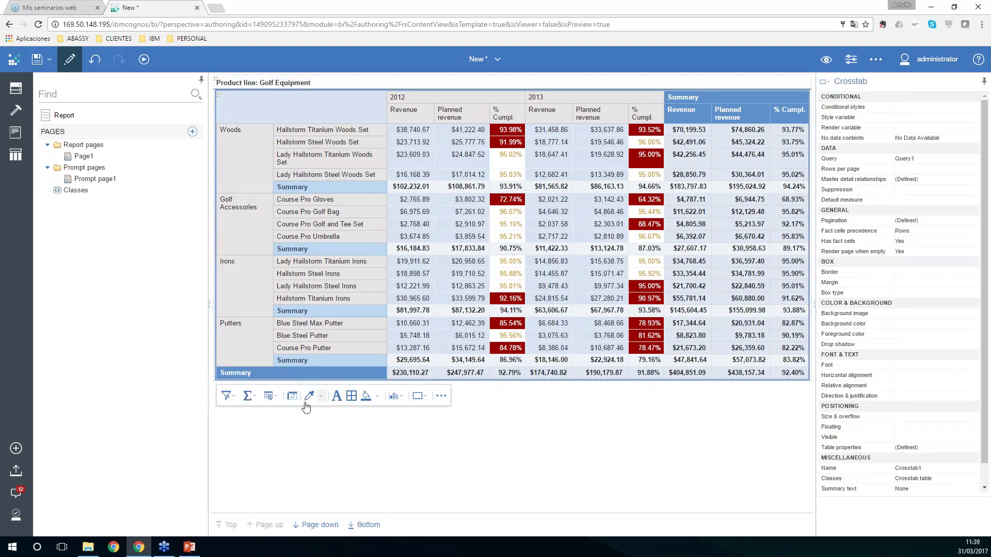
{"action": "left_click", "coordinate": [335, 398]}
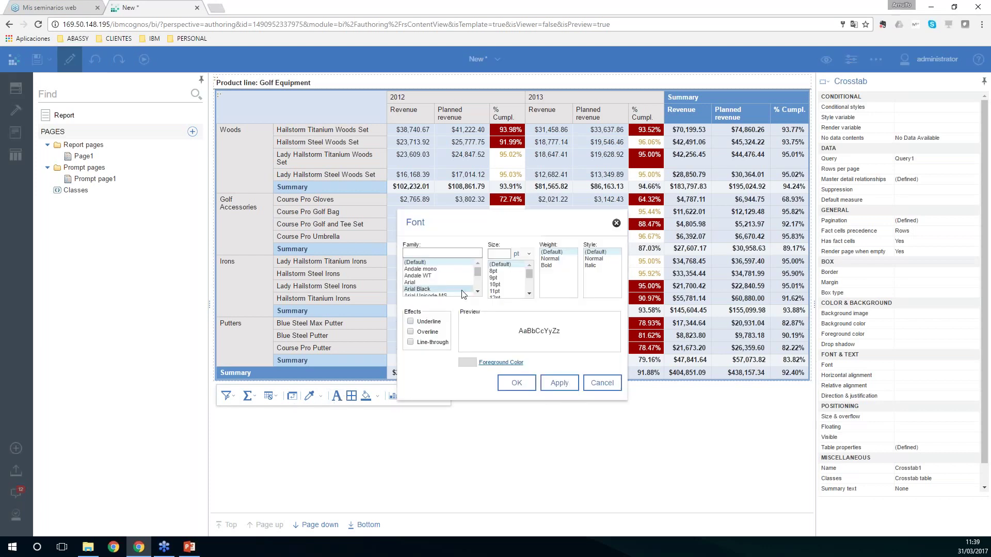
{"action": "left_click", "coordinate": [493, 271]}
{"action": "left_click", "coordinate": [428, 282]}
{"action": "left_click", "coordinate": [559, 383]}
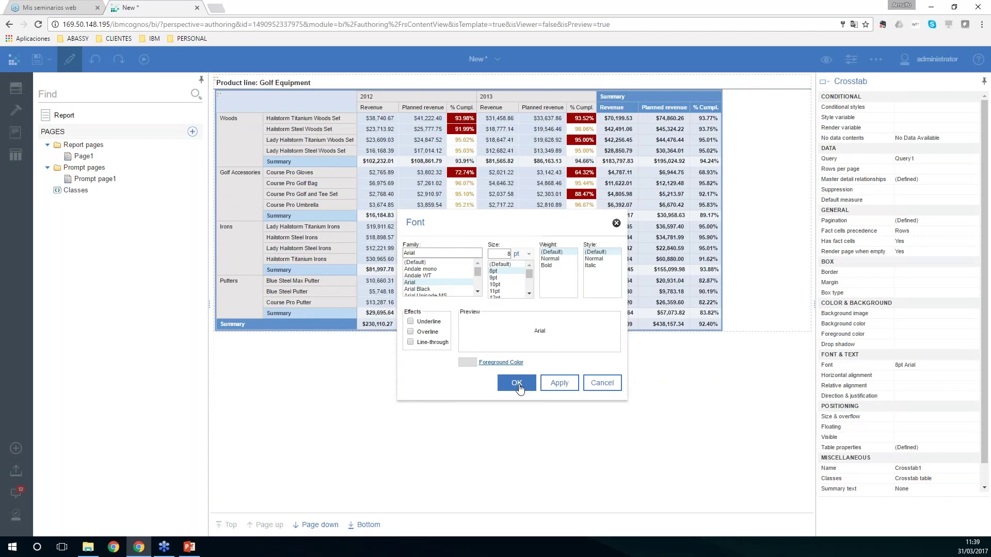
Apply the chosen 8pt Arial font settings to the crosstab.
{"action": "left_click", "coordinate": [517, 384]}
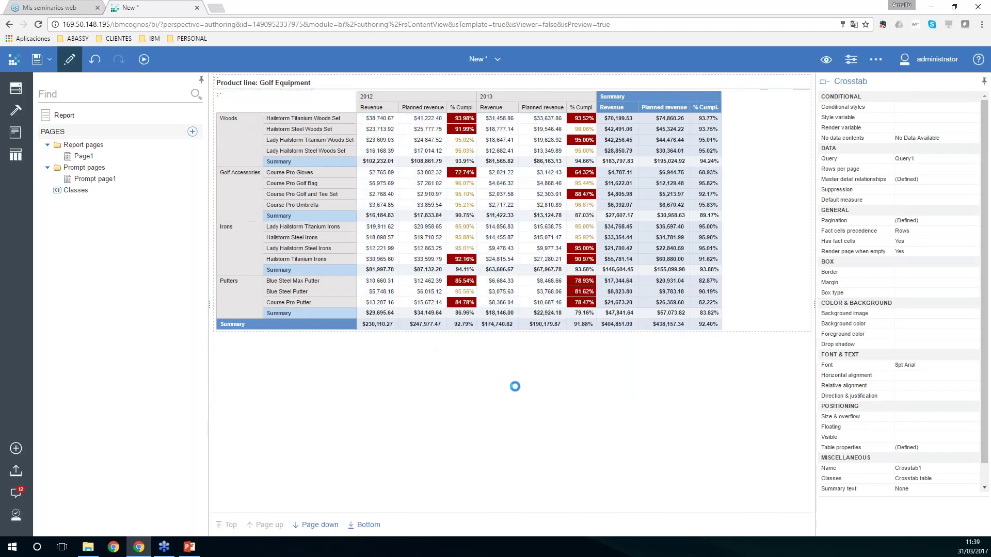
{"action": "left_click", "coordinate": [710, 413]}
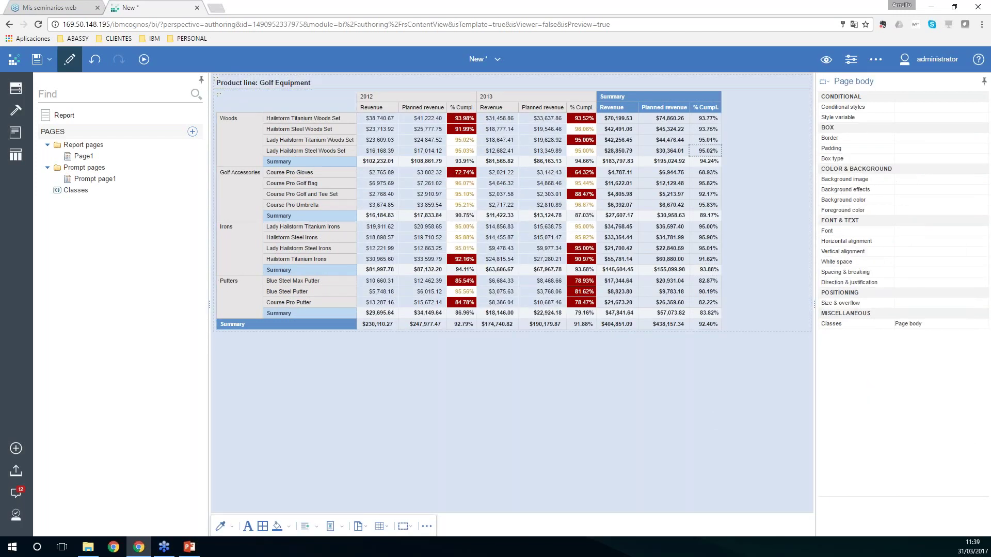
Override Page1's PDF page setup with landscape orientation and choose a paper size.
{"action": "left_click", "coordinate": [824, 81]}
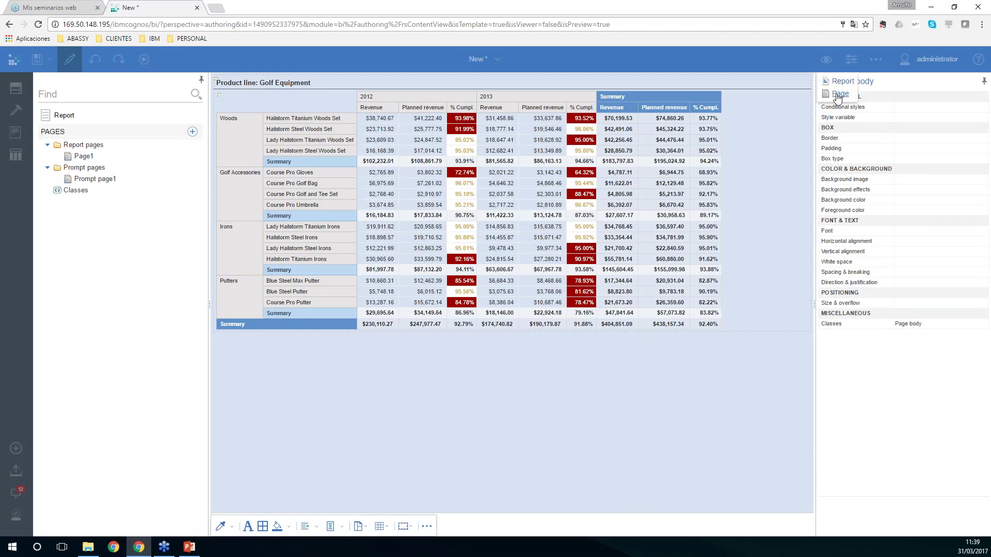
{"action": "left_click", "coordinate": [838, 101]}
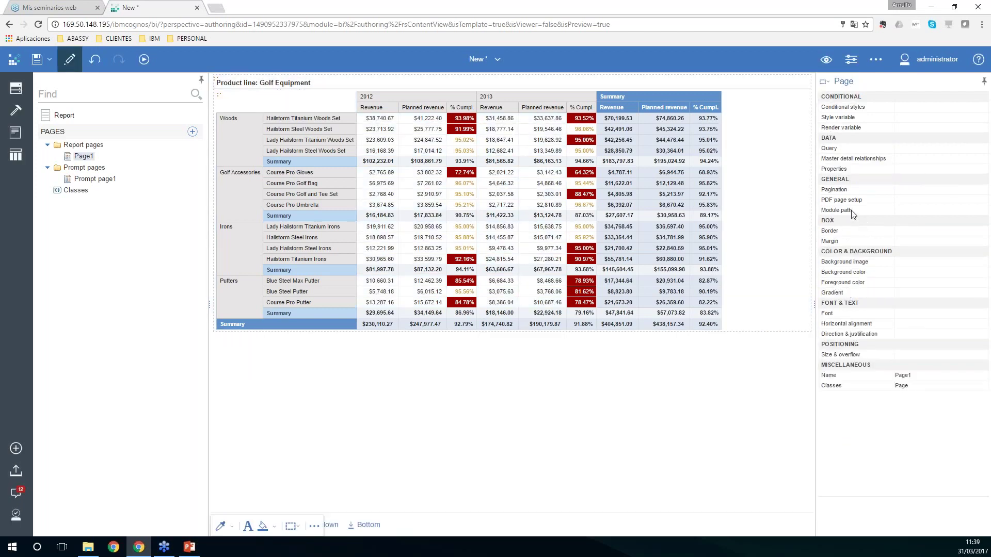
{"action": "left_click", "coordinate": [973, 200]}
{"action": "left_click", "coordinate": [983, 202]}
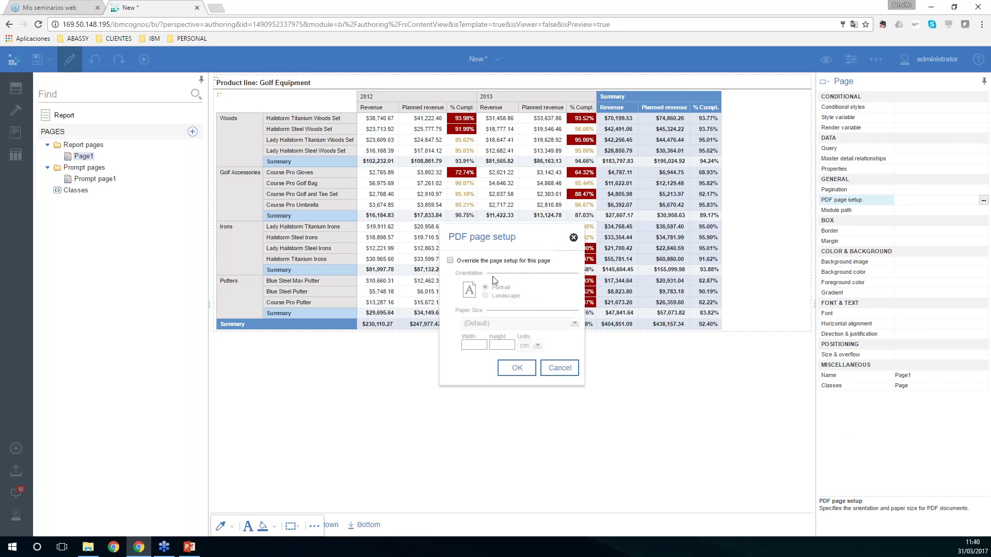
{"action": "left_click", "coordinate": [449, 261]}
{"action": "left_click", "coordinate": [487, 296]}
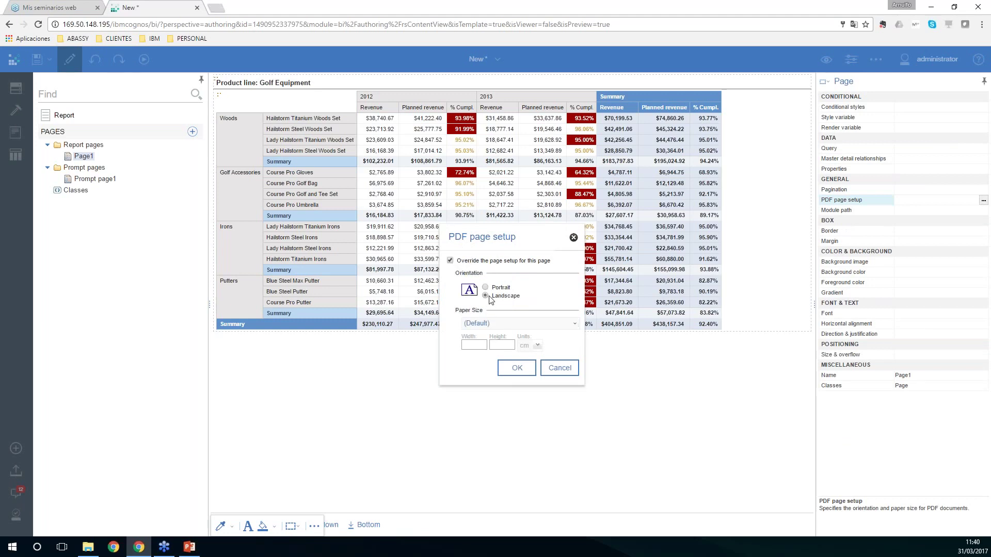
{"action": "left_click", "coordinate": [497, 324]}
{"action": "left_click", "coordinate": [512, 343]}
{"action": "left_click", "coordinate": [516, 367]}
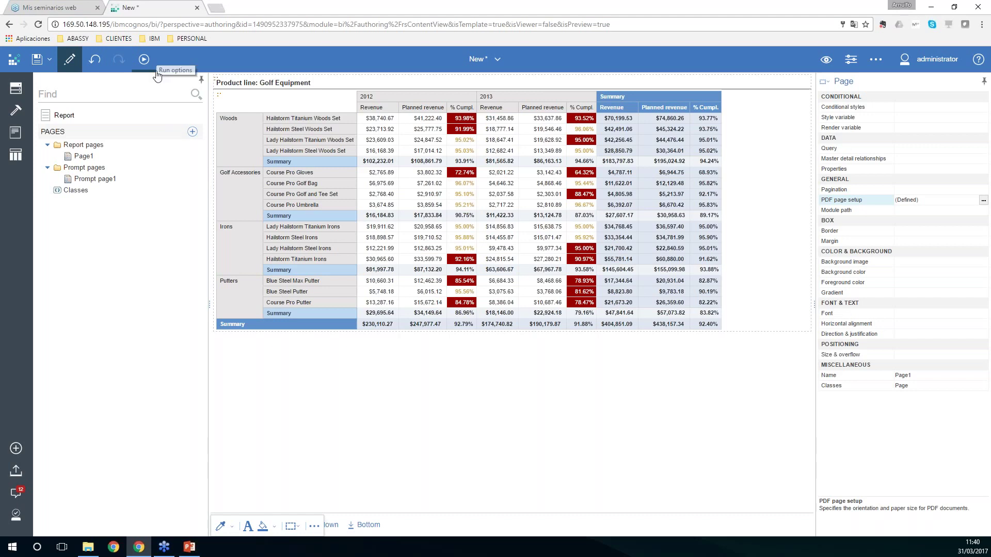
Run the report as PDF and look through its Golf Equipment and Camping Equipment pages.
{"action": "left_click", "coordinate": [144, 59]}
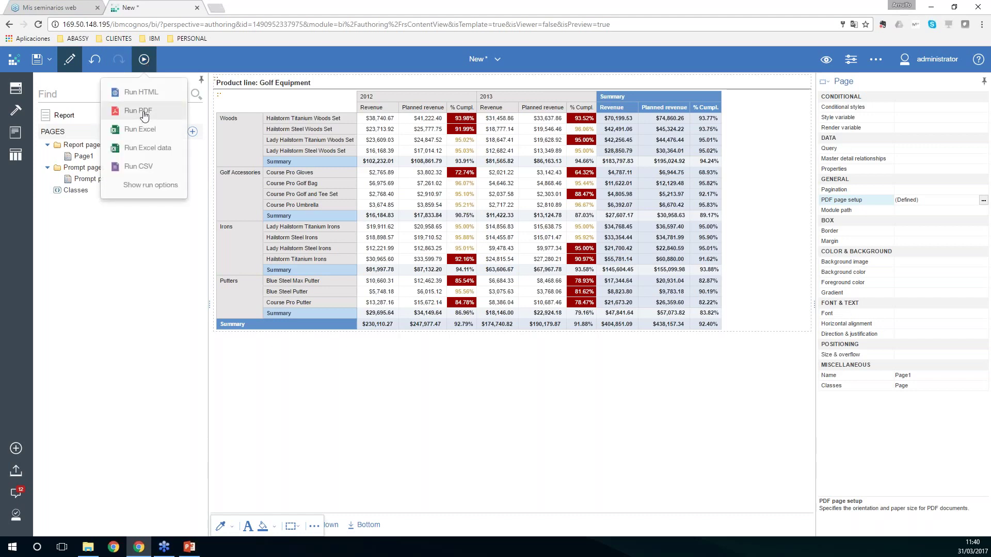
{"action": "left_click", "coordinate": [144, 112]}
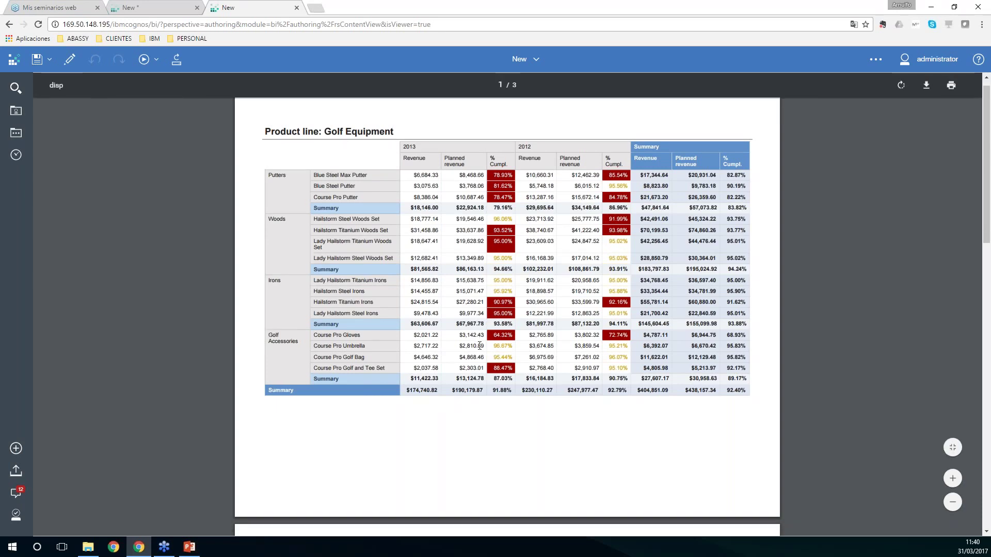
{"action": "scroll", "coordinate": [479, 345], "scroll_direction": "down", "scroll_amount": 7}
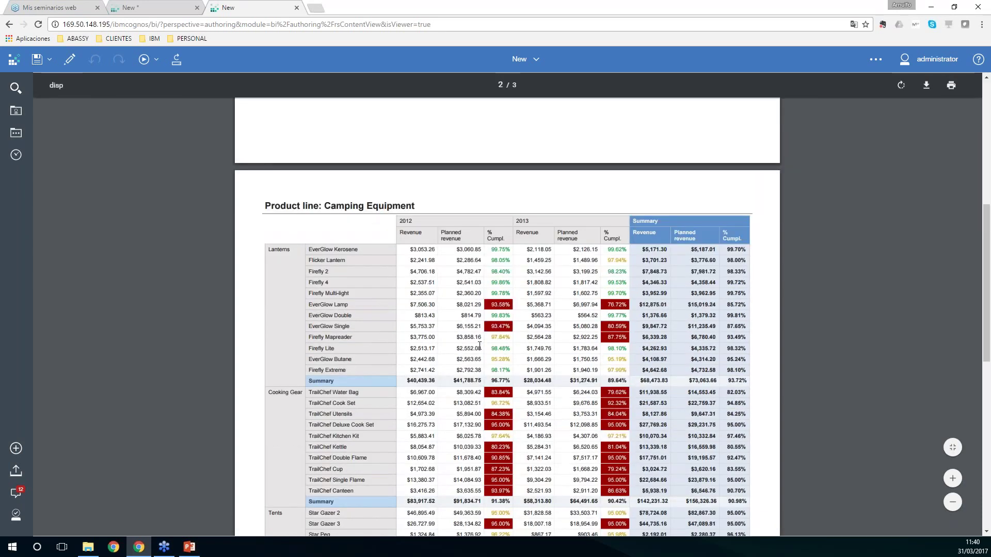
{"action": "scroll", "coordinate": [479, 345], "scroll_direction": "up", "scroll_amount": 7}
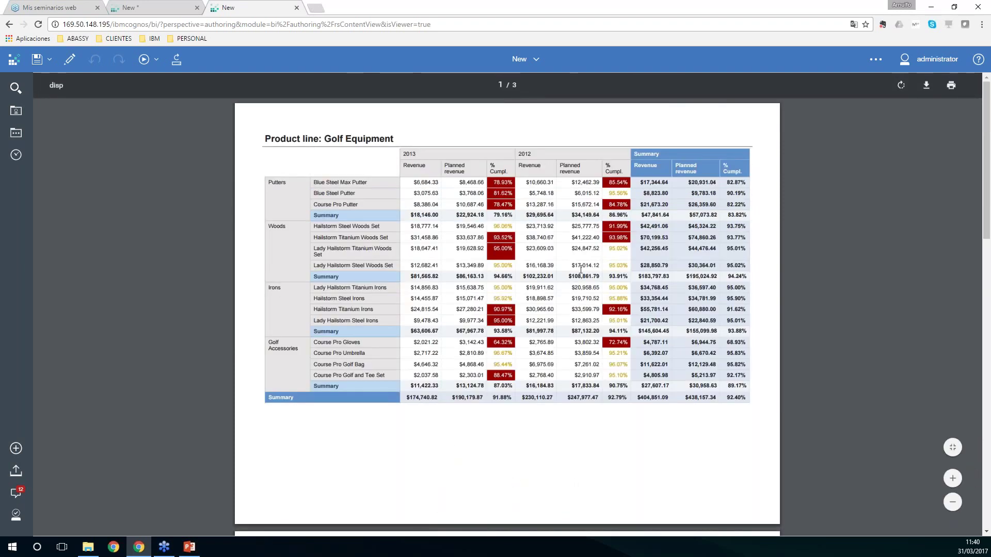
{"action": "scroll", "coordinate": [580, 268], "scroll_direction": "down", "scroll_amount": 4}
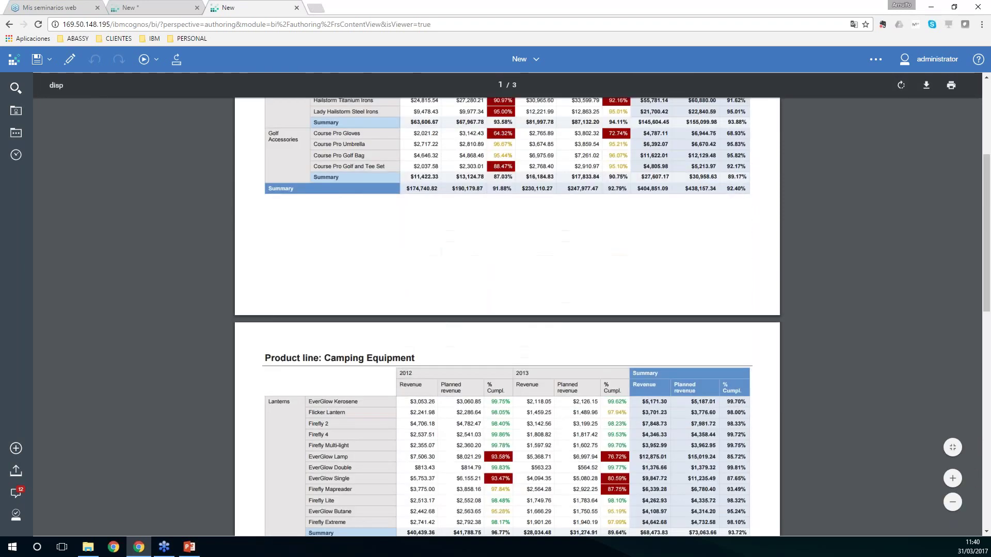
{"action": "scroll", "coordinate": [582, 260], "scroll_direction": "down", "scroll_amount": 10}
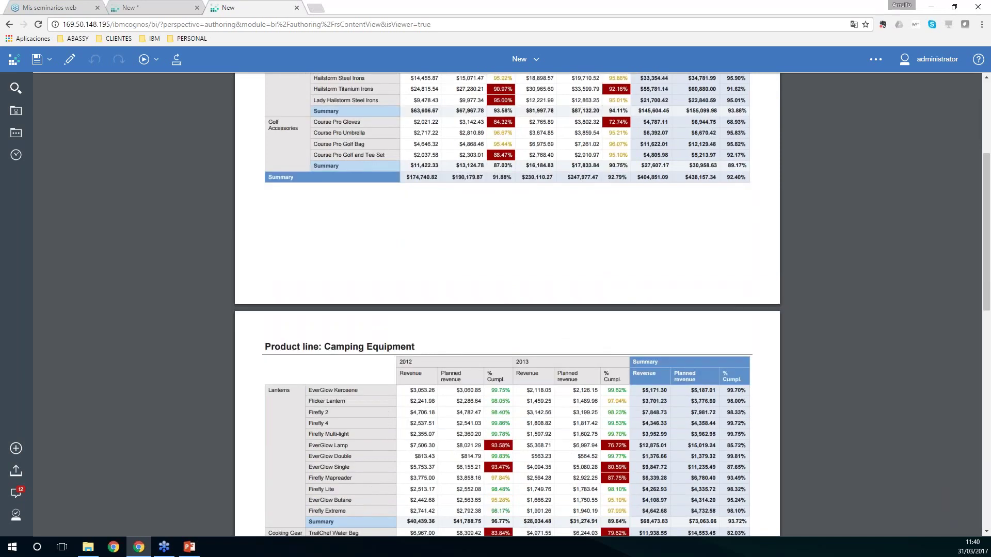
{"action": "scroll", "coordinate": [584, 259], "scroll_direction": "up", "scroll_amount": 4}
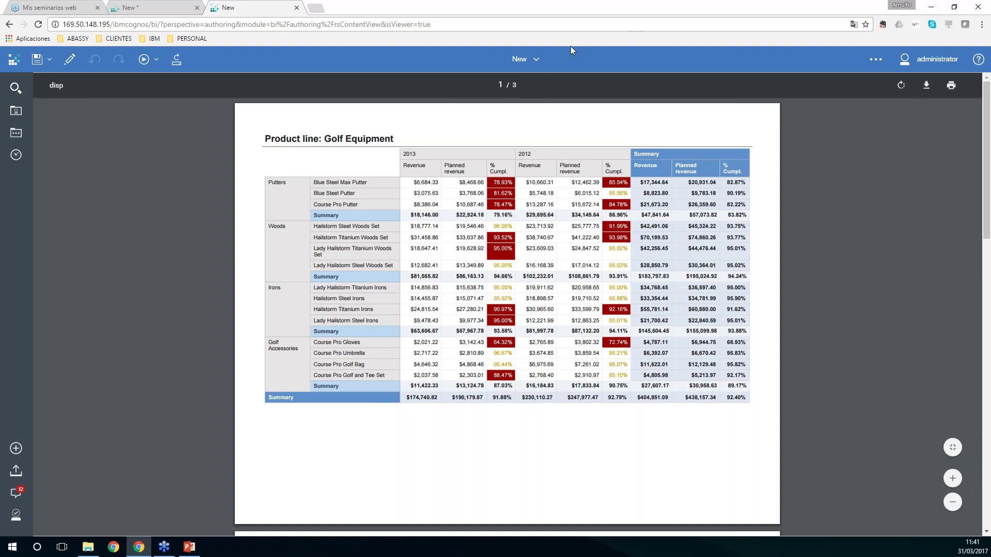
Return to the Welcome page and open the Sales summary report from Team content > Samples > Reports > Standard reports.
{"action": "left_click", "coordinate": [525, 60]}
{"action": "left_click", "coordinate": [529, 91]}
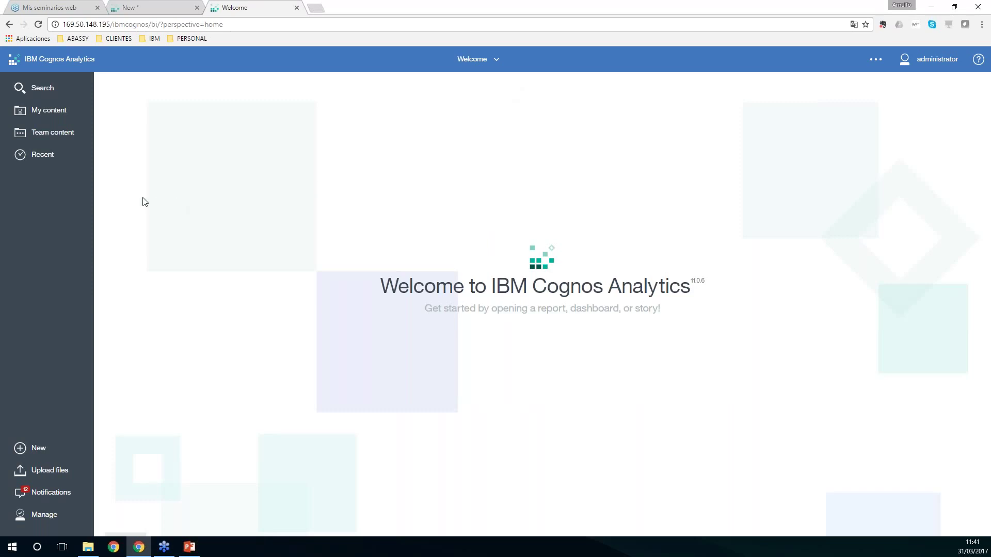
{"action": "left_click", "coordinate": [60, 137]}
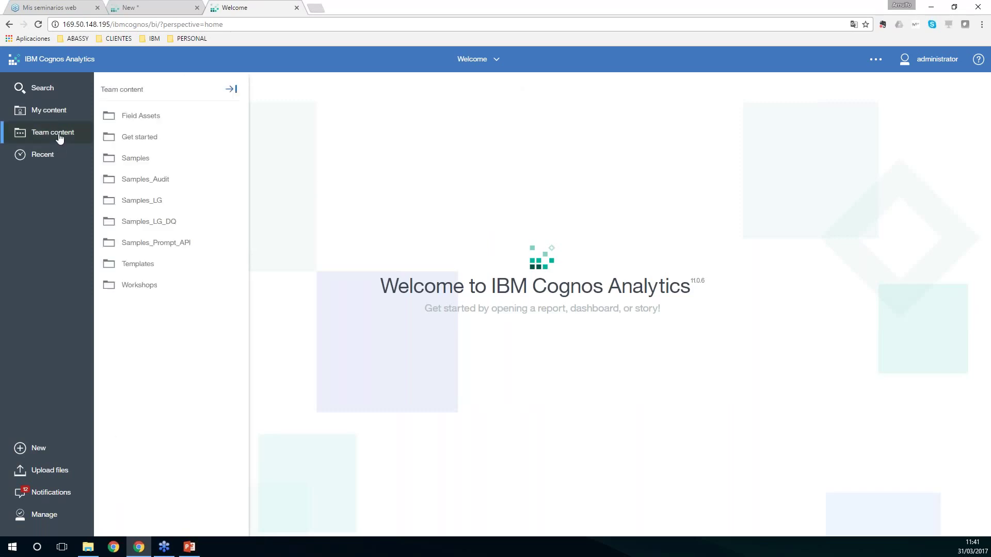
{"action": "left_click", "coordinate": [143, 161]}
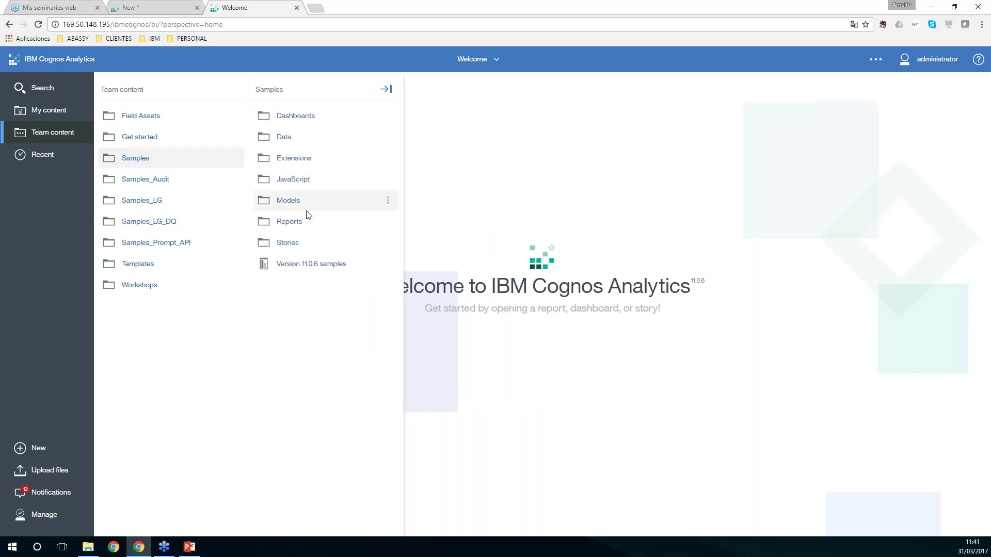
{"action": "left_click", "coordinate": [299, 223]}
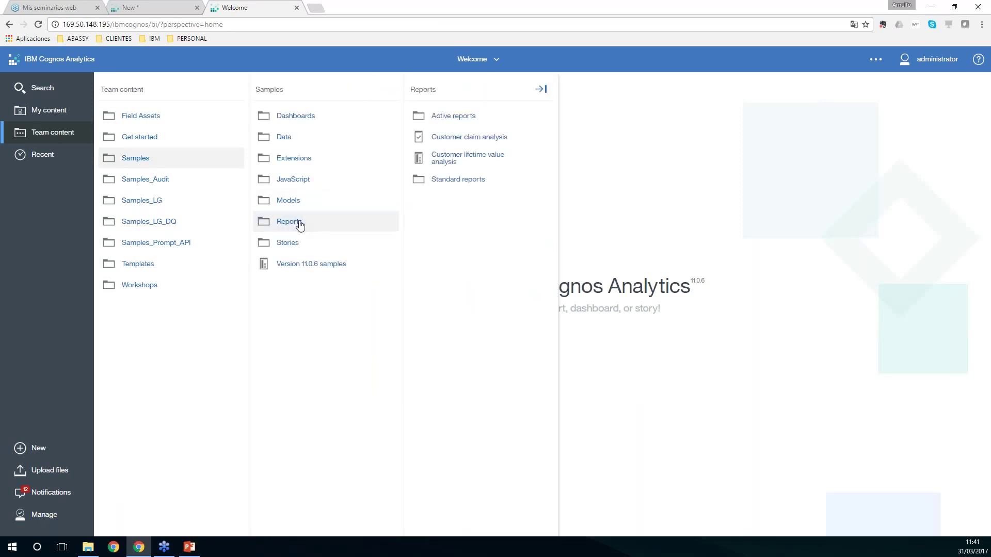
{"action": "left_click", "coordinate": [467, 183]}
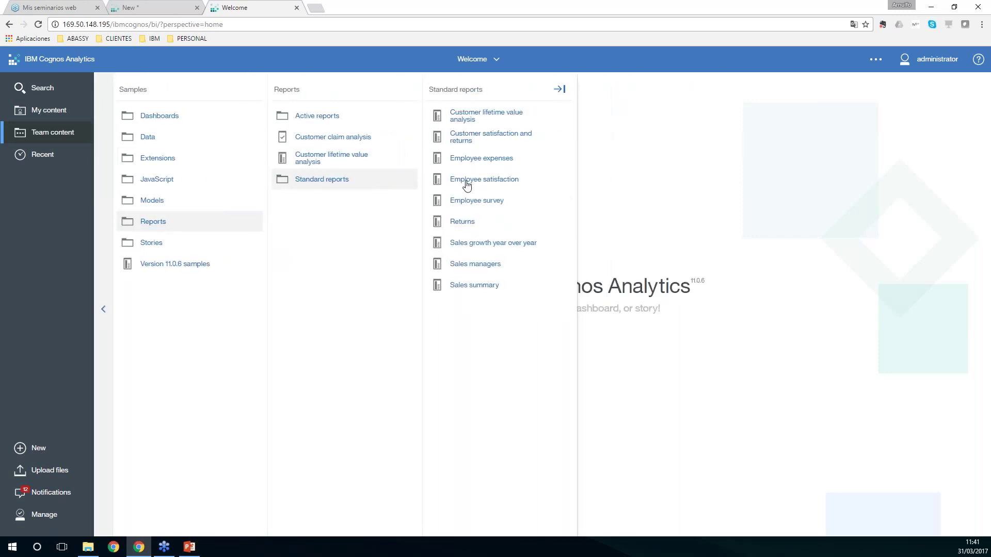
{"action": "left_click", "coordinate": [467, 285]}
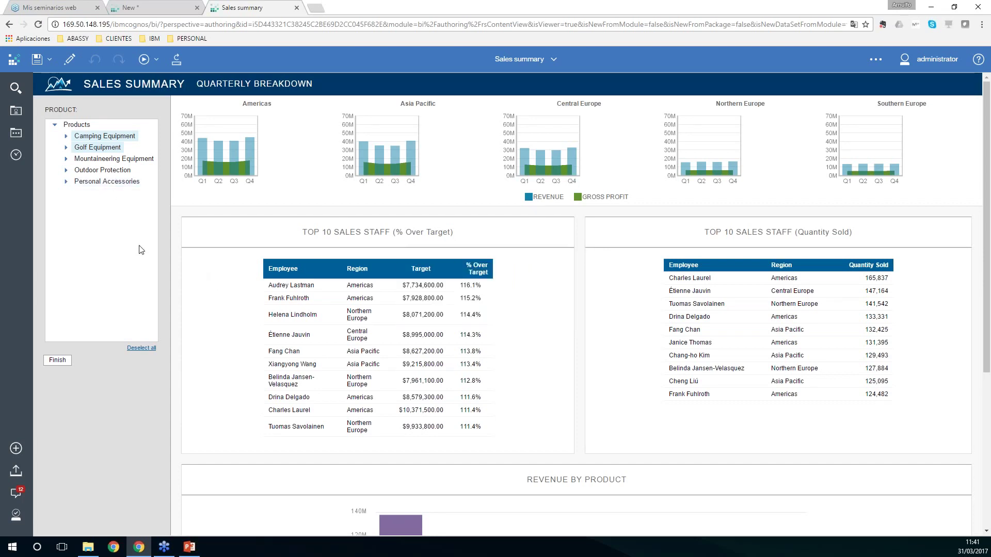
Add Outdoor Protection to the report's product selection and refresh the Sales summary with it.
{"action": "left_click", "coordinate": [102, 170]}
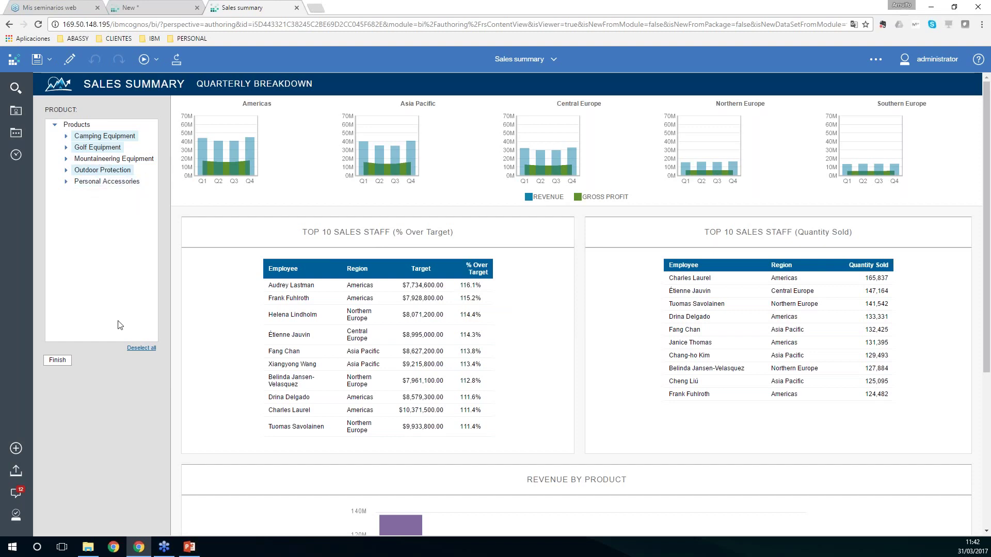
{"action": "left_click", "coordinate": [57, 360]}
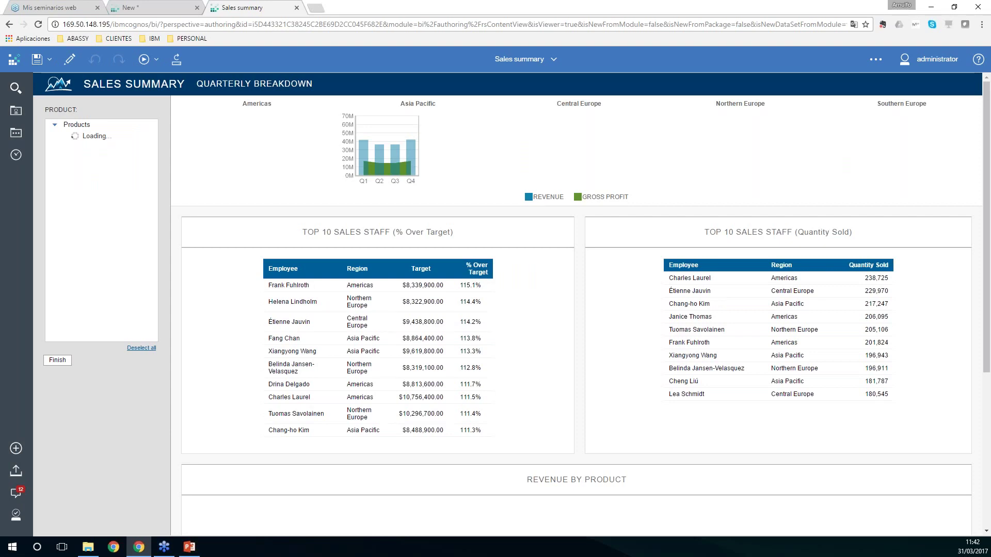
Change the quarterly revenue and gross profit charts for the regions to bar charts.
{"action": "left_click", "coordinate": [305, 149]}
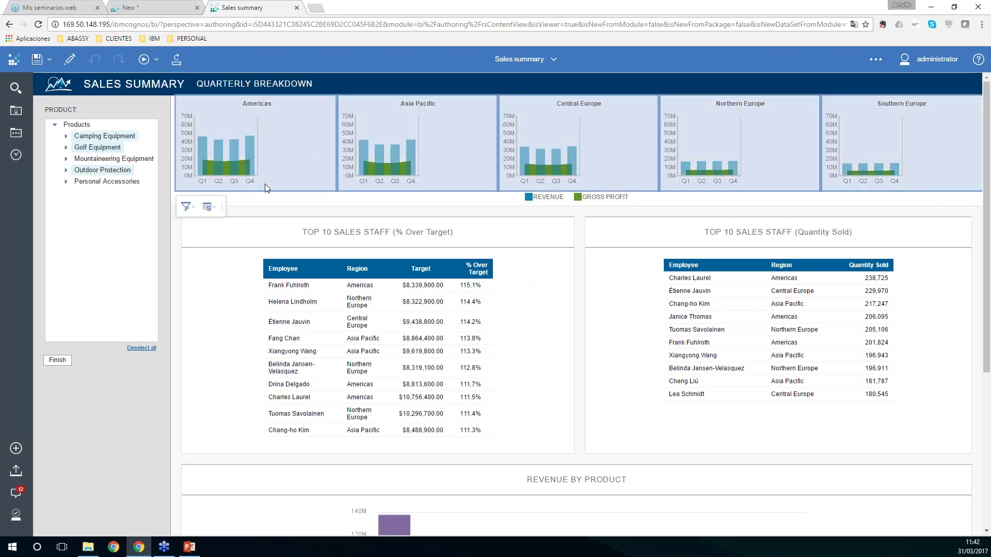
{"action": "left_click", "coordinate": [248, 120]}
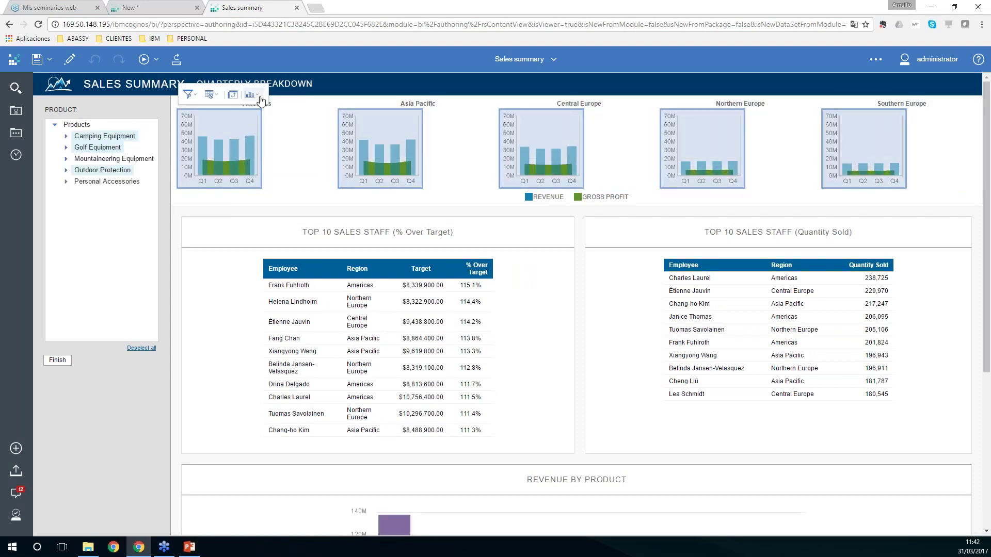
{"action": "left_click", "coordinate": [259, 97]}
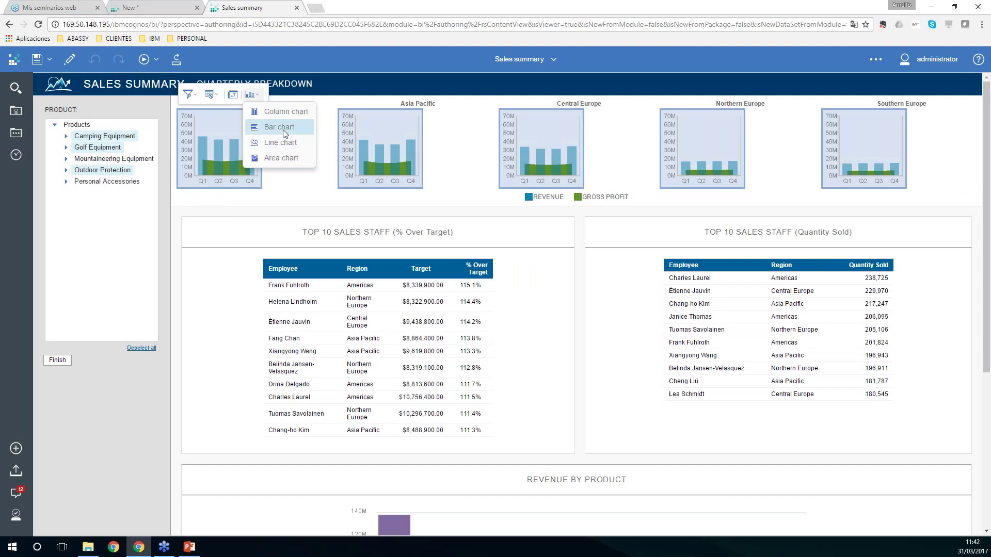
{"action": "left_click", "coordinate": [289, 129]}
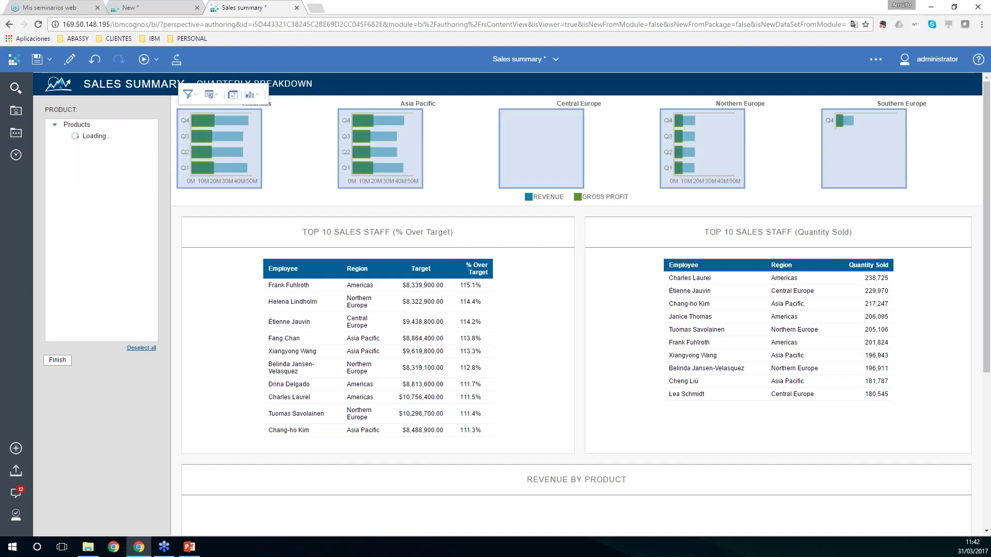
Examine the calculation options for the Region column of the % Over Target list and view the Revenue by Product chart.
{"action": "left_click", "coordinate": [376, 290]}
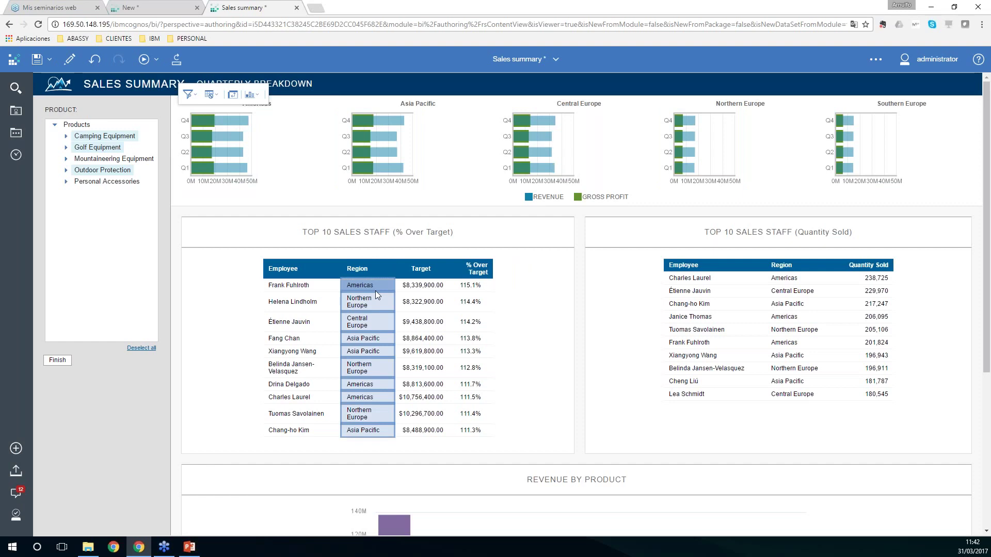
{"action": "left_click", "coordinate": [352, 264]}
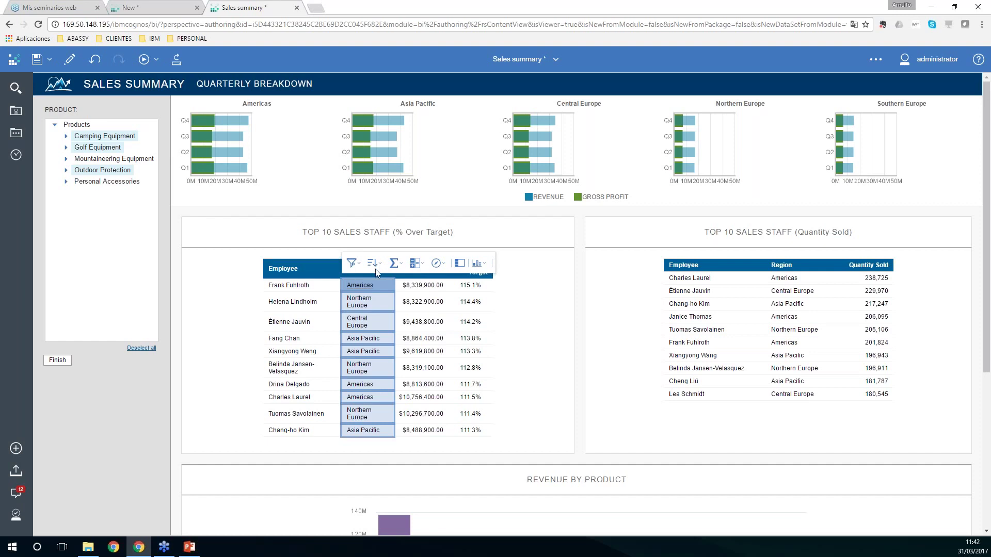
{"action": "left_click", "coordinate": [418, 265]}
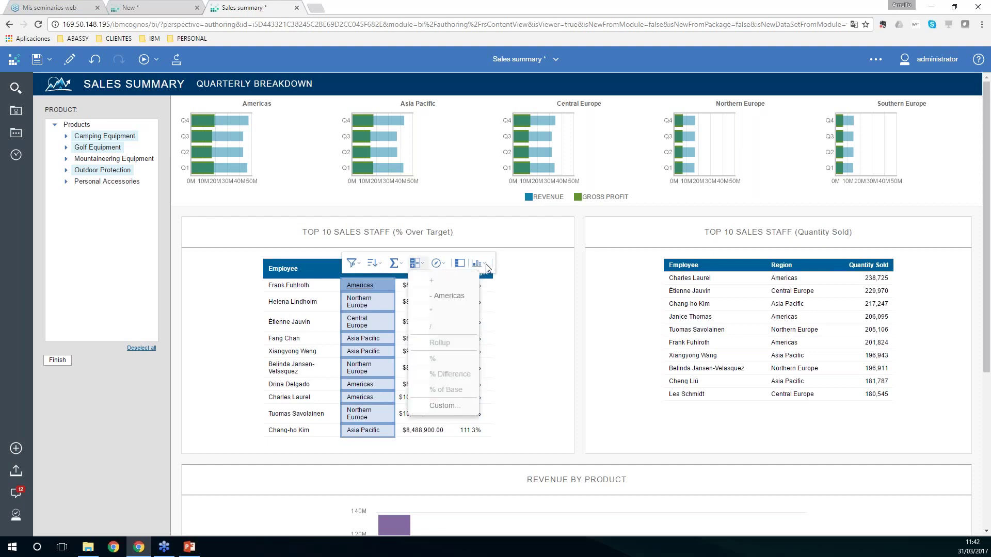
{"action": "left_click", "coordinate": [516, 266]}
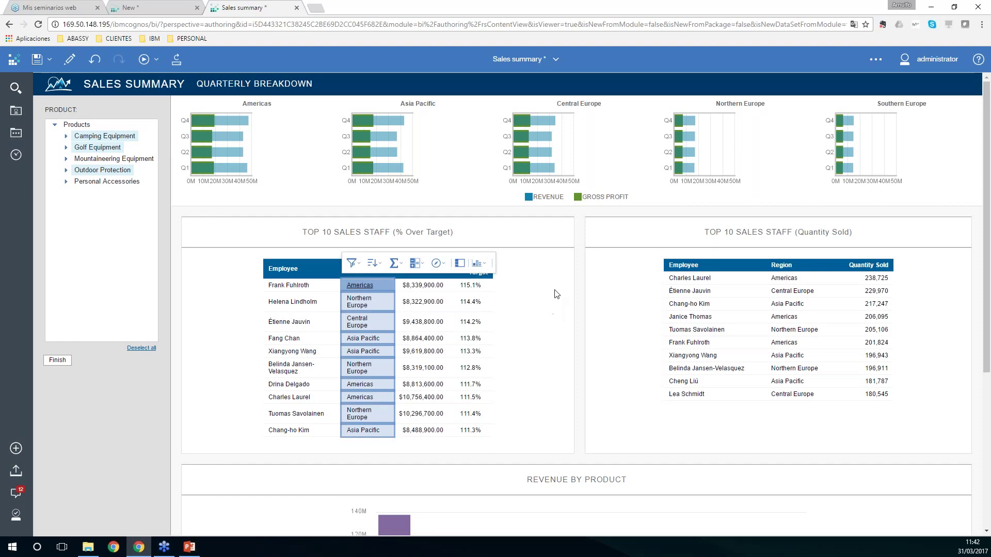
{"action": "scroll", "coordinate": [555, 287], "scroll_direction": "down", "scroll_amount": 3}
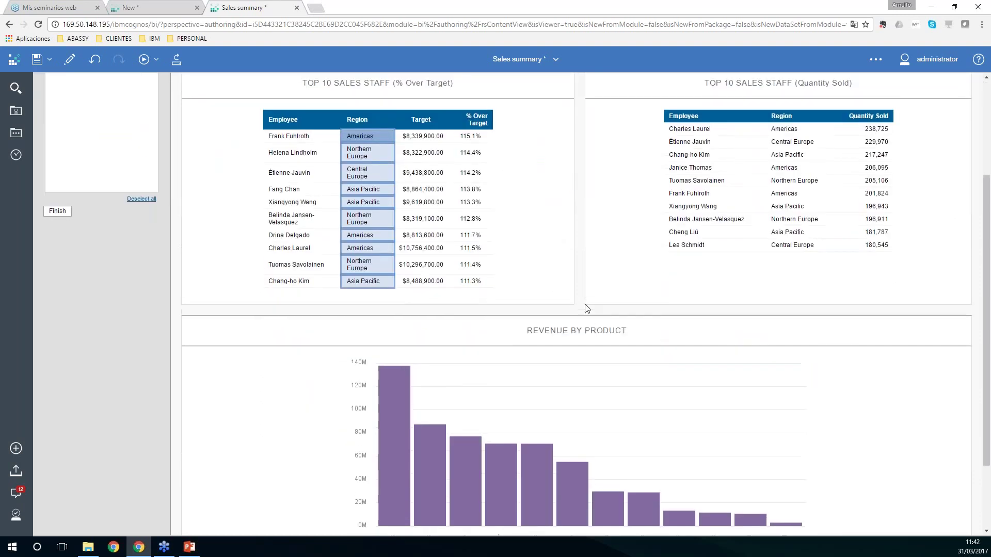
{"action": "scroll", "coordinate": [552, 277], "scroll_direction": "up", "scroll_amount": 3}
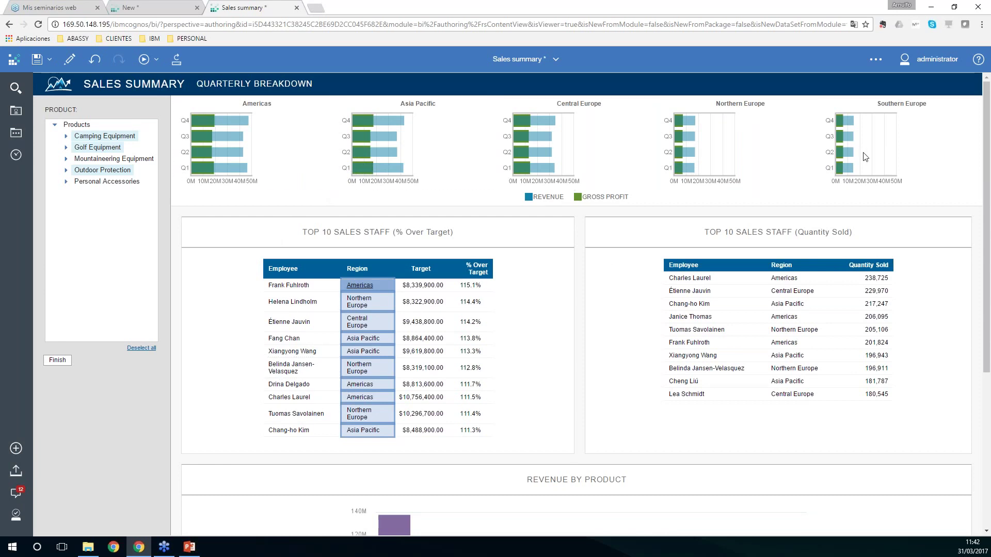
Sort the Top 10 Sales Staff (% Over Target) list by Region in ascending order.
{"action": "left_click", "coordinate": [385, 267]}
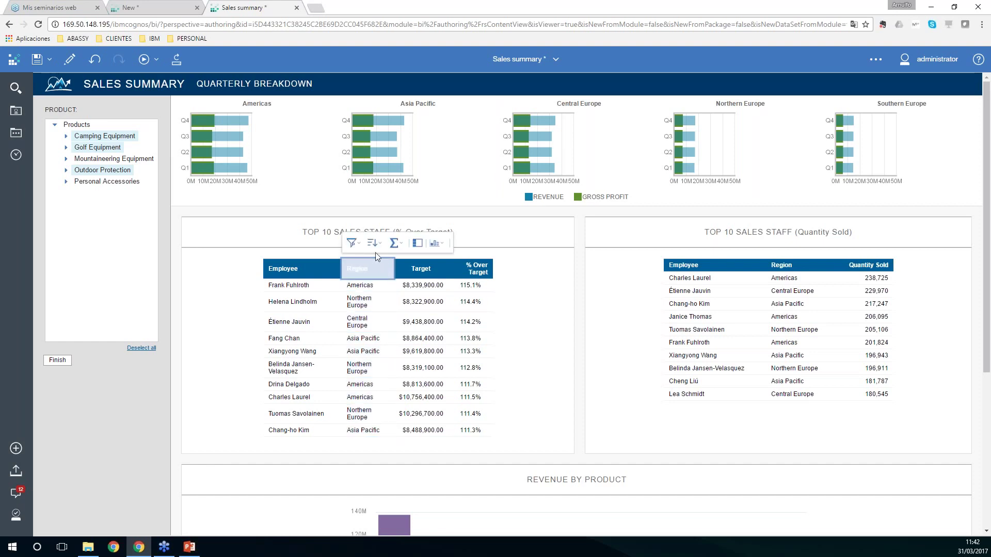
{"action": "left_click", "coordinate": [375, 245]}
{"action": "left_click", "coordinate": [397, 276]}
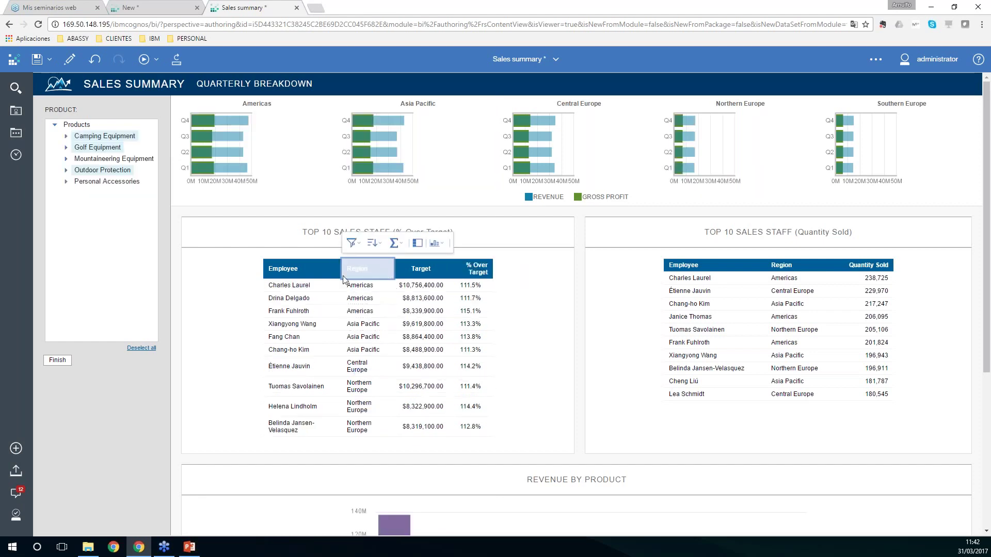
{"action": "left_click", "coordinate": [490, 214]}
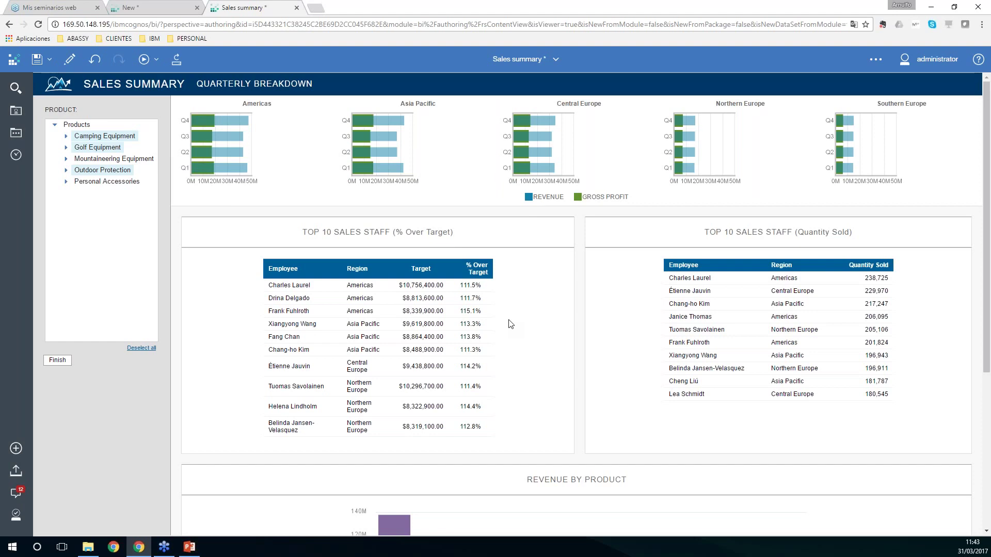
Switch from the Sales summary back to the PDF output of the New report.
{"action": "left_click", "coordinate": [556, 60]}
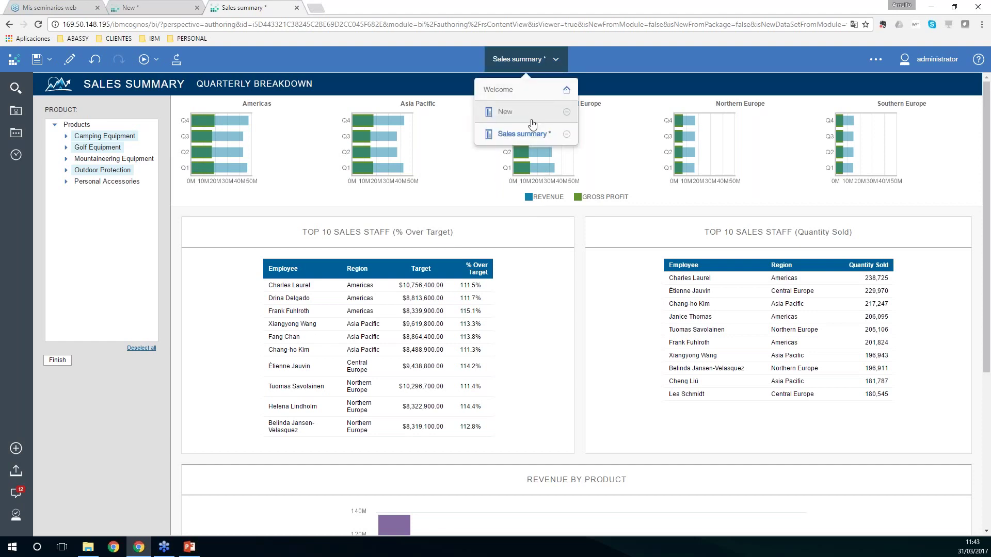
{"action": "left_click", "coordinate": [600, 59]}
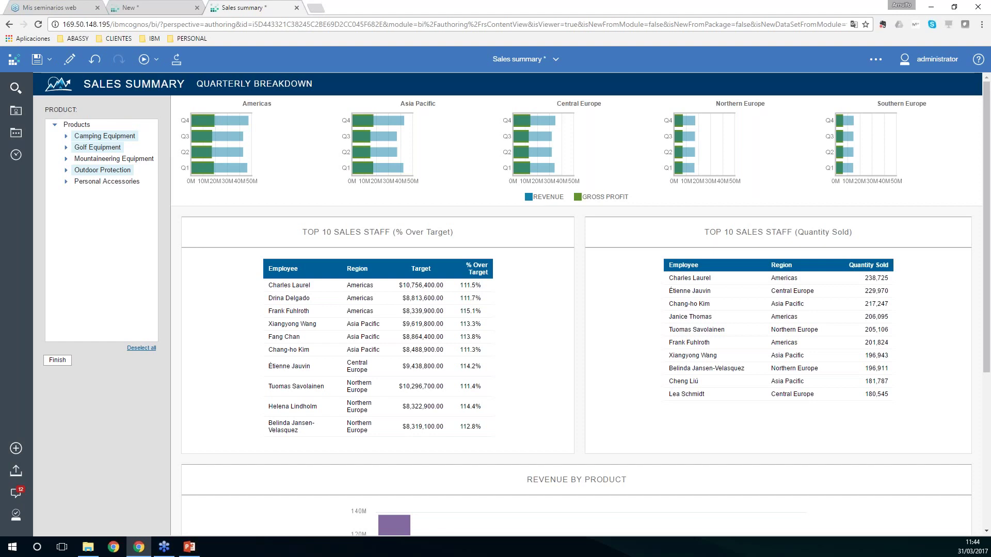
{"action": "left_click", "coordinate": [547, 59]}
{"action": "left_click", "coordinate": [527, 120]}
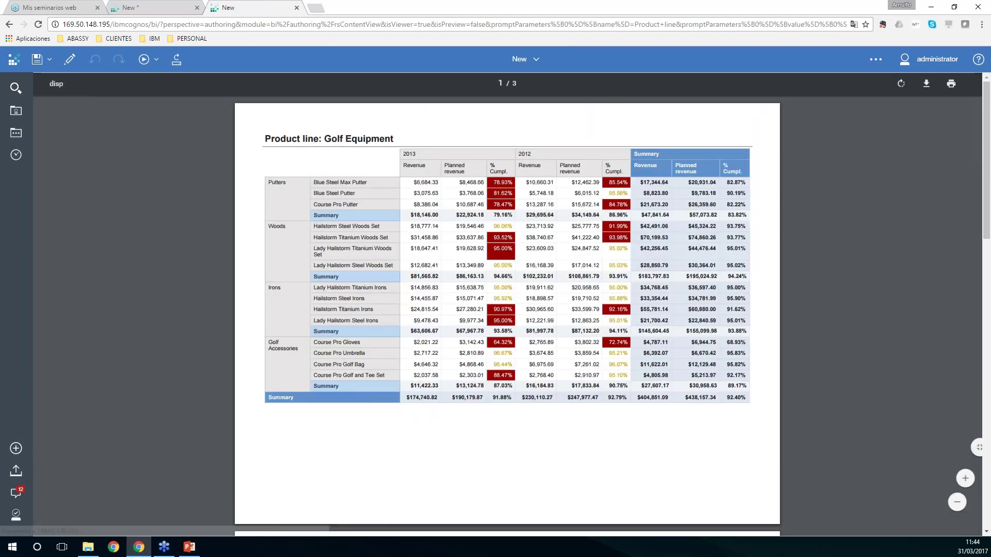